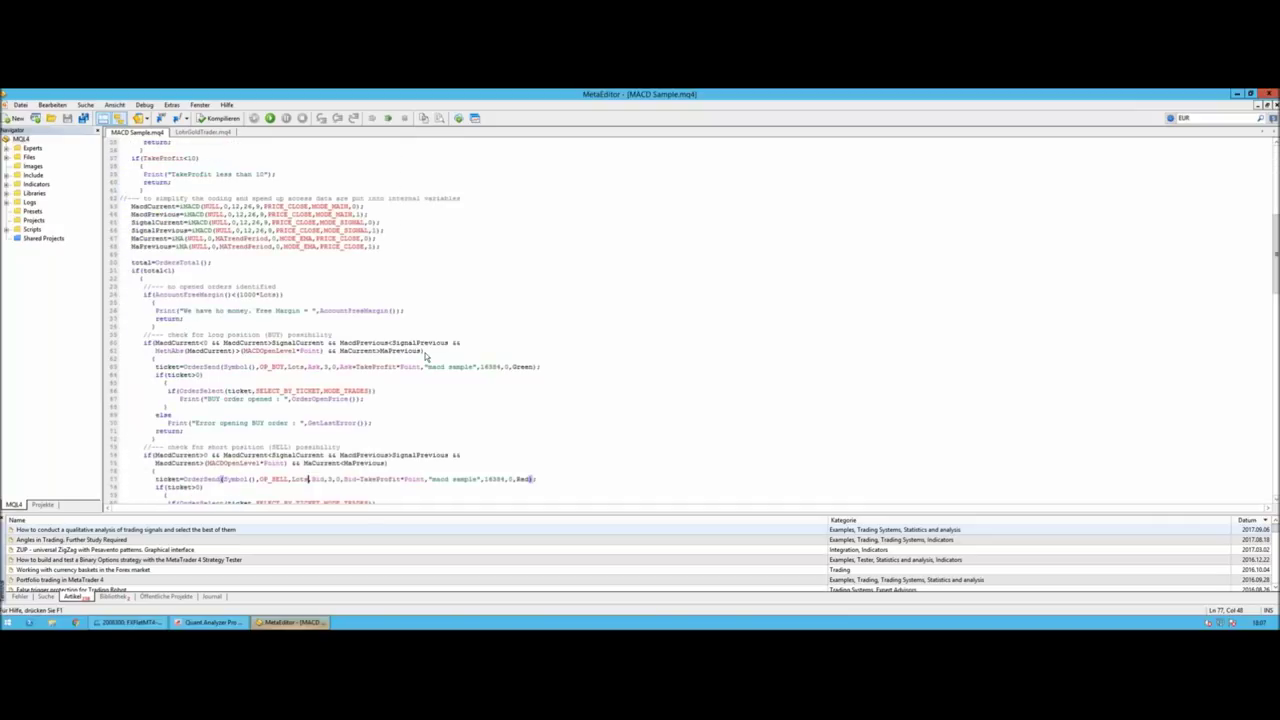
- Examine the MACD Sample source code, from the variable checks through the buy, sell and order-closing blocks
scroll(424, 357, "down", 5)
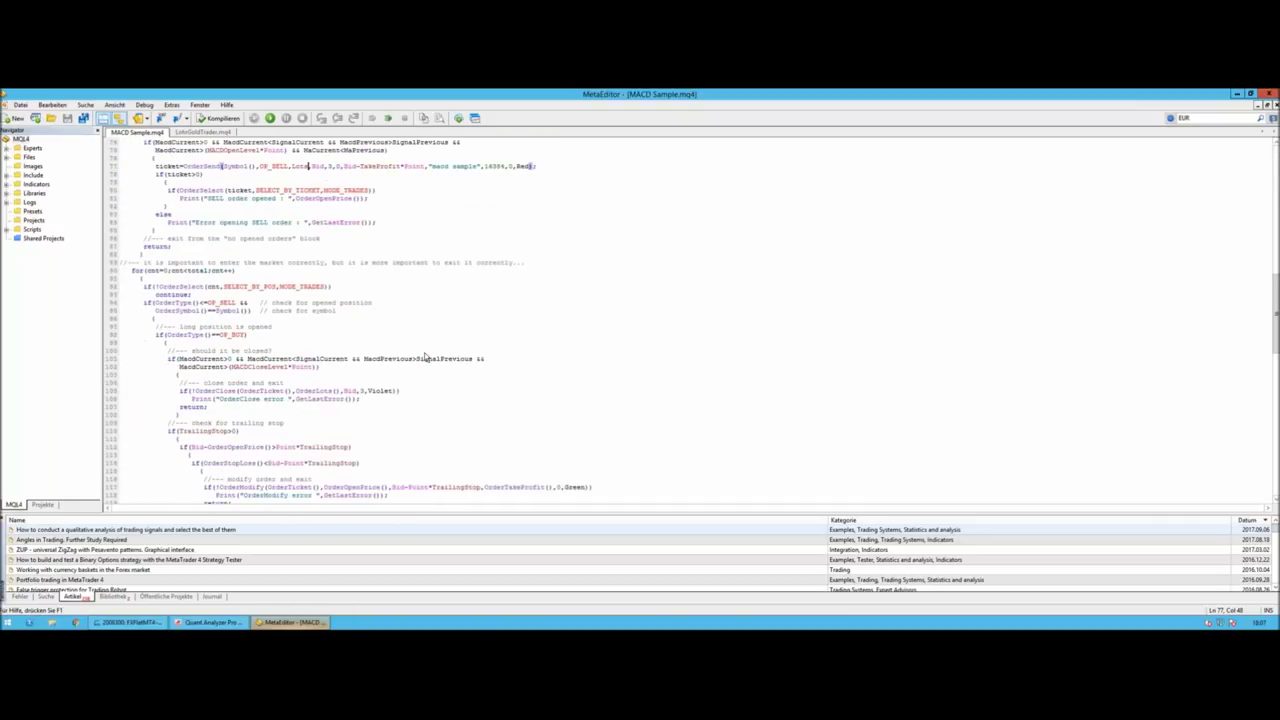
scroll(424, 357, "down", 11)
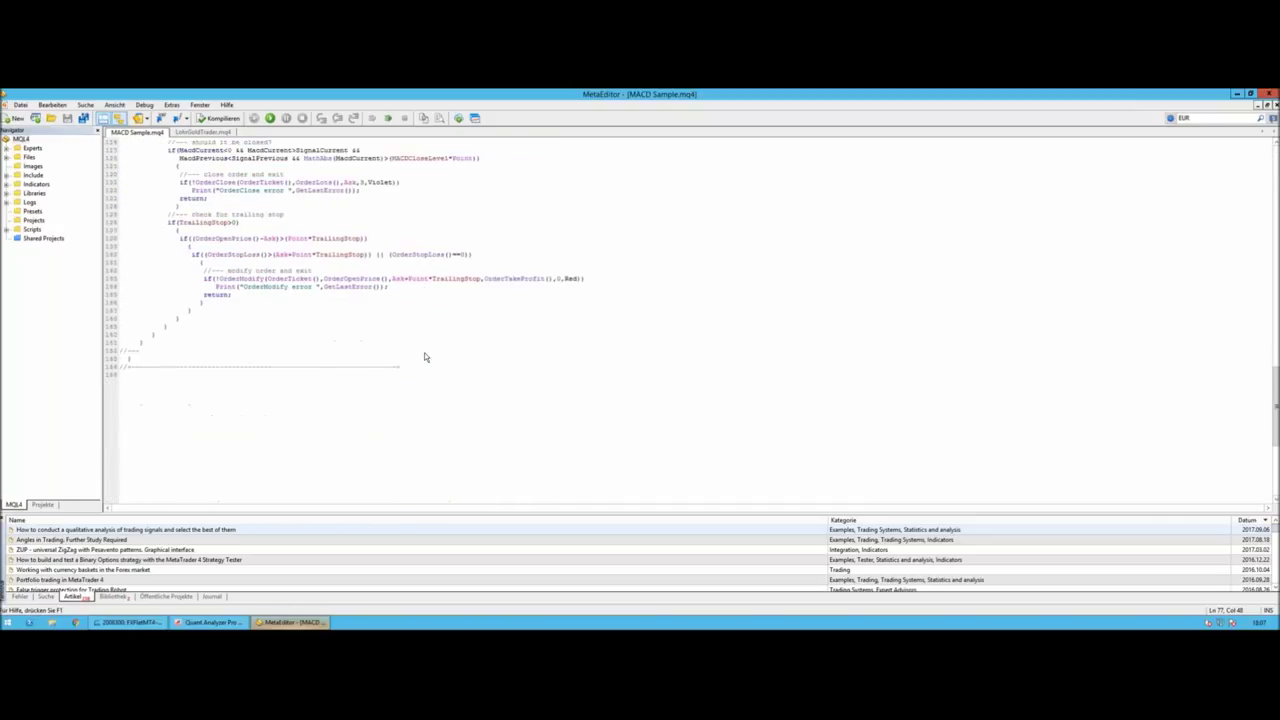
scroll(455, 365, "up", 18)
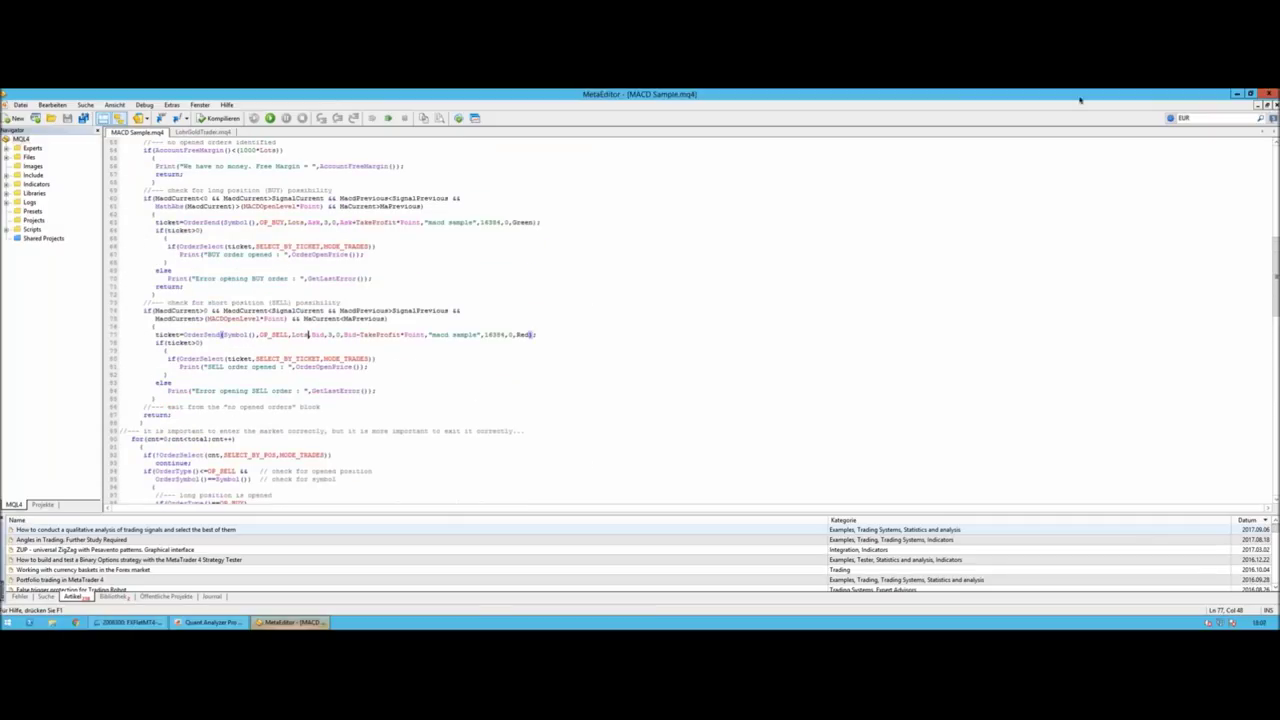
left_click(530, 311)
left_click_drag(156, 167, 629, 370)
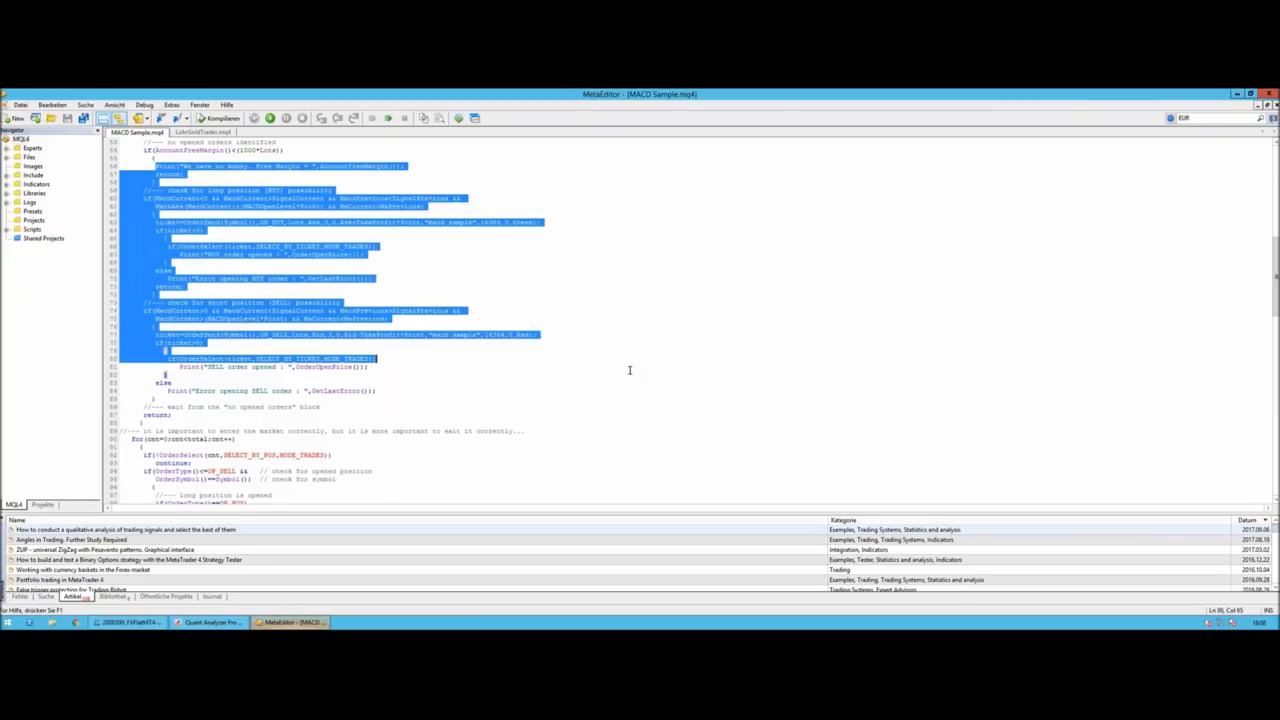
left_click(629, 370)
scroll(340, 360, "down", 8)
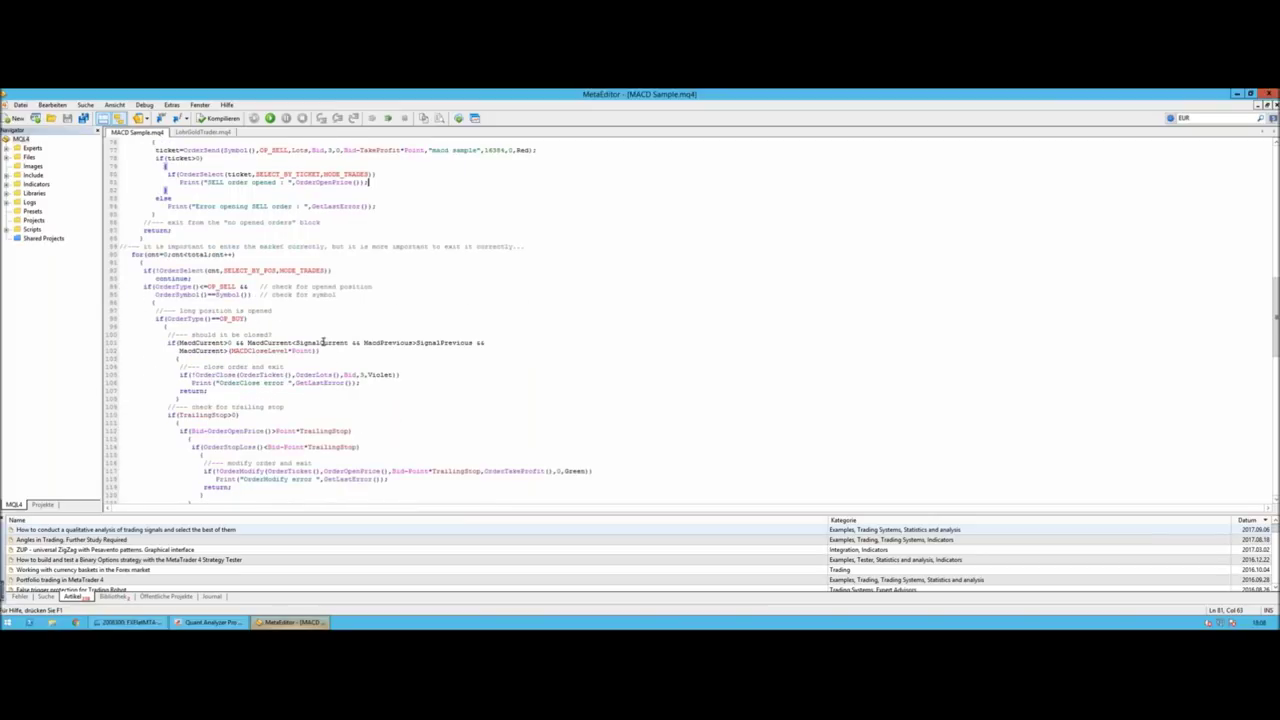
scroll(320, 340, "up", 7)
scroll(306, 338, "up", 7)
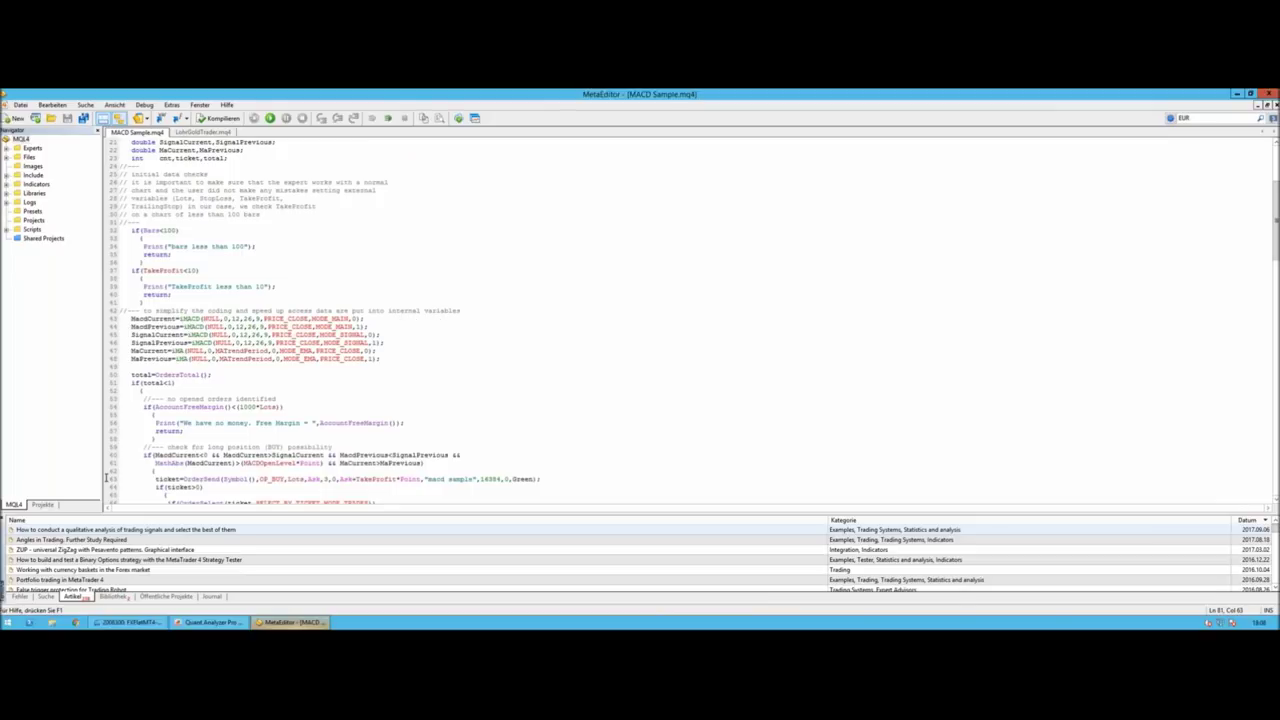
- Switch to Safari and look through the EA-Labor home page, including its features section and the sign-up form
left_click(128, 622)
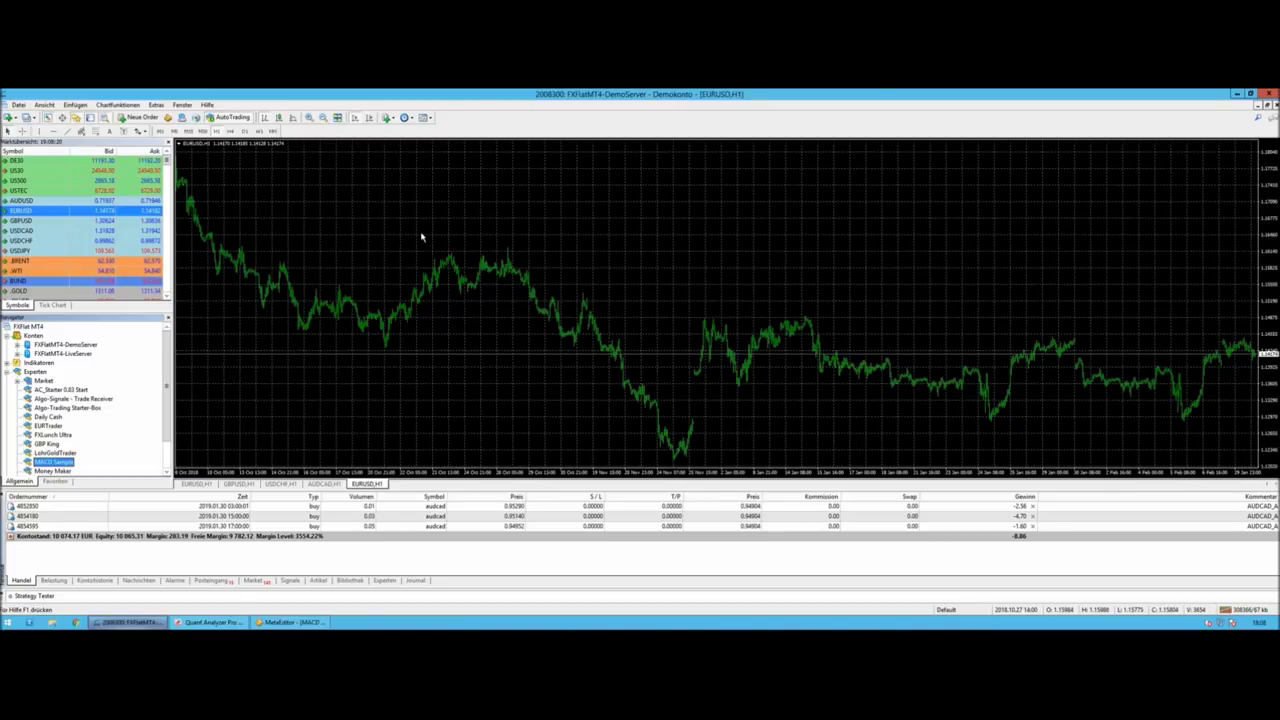
key("super+Tab")
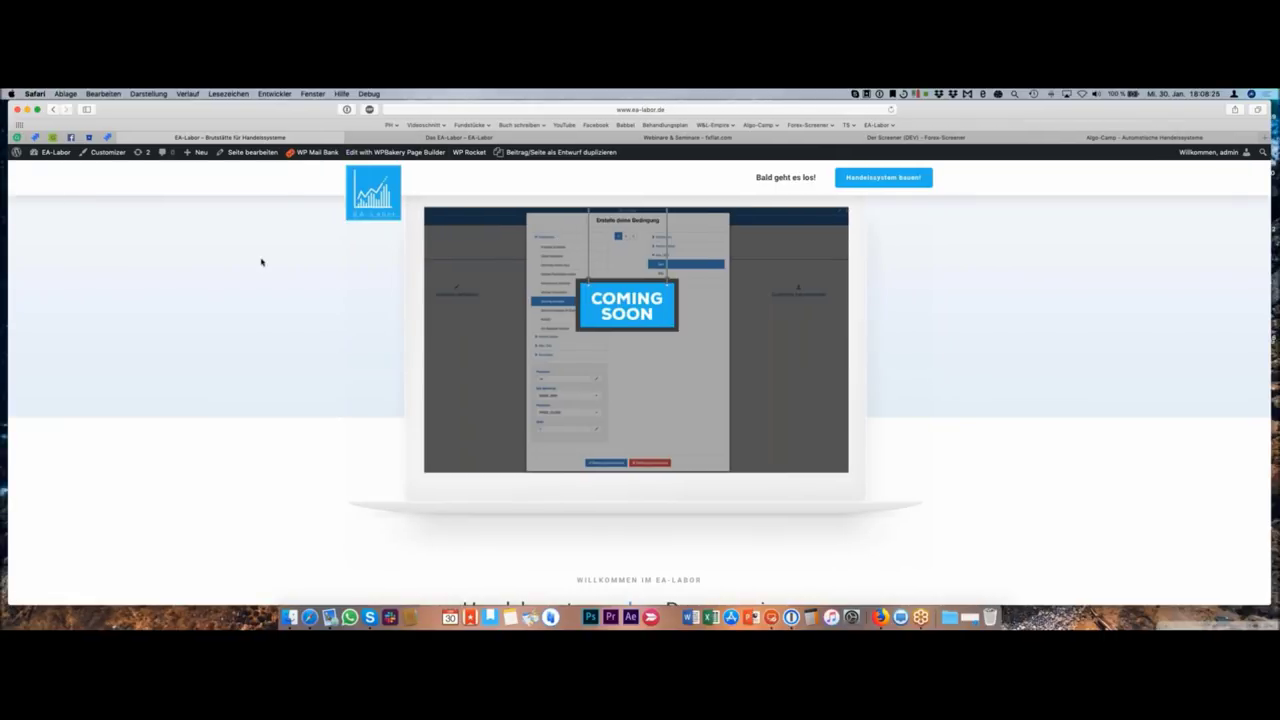
scroll(264, 269, "down", 1)
scroll(264, 269, "down", 10)
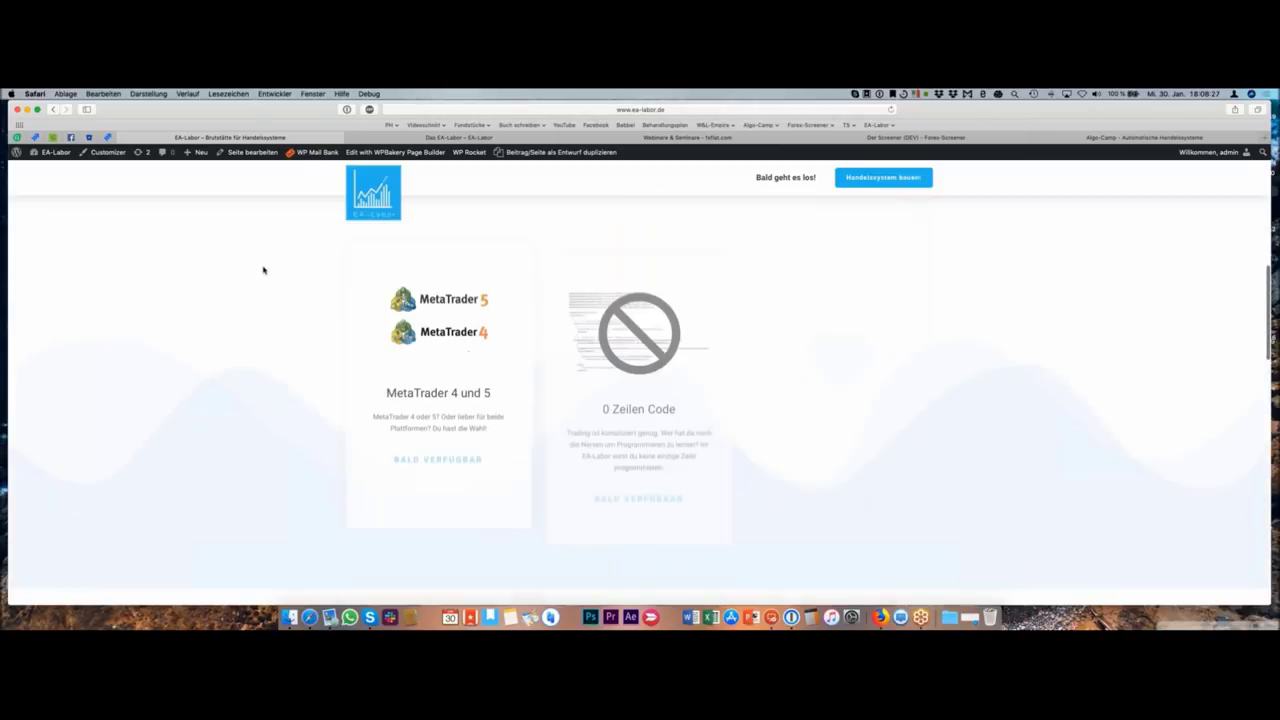
scroll(264, 269, "down", 15)
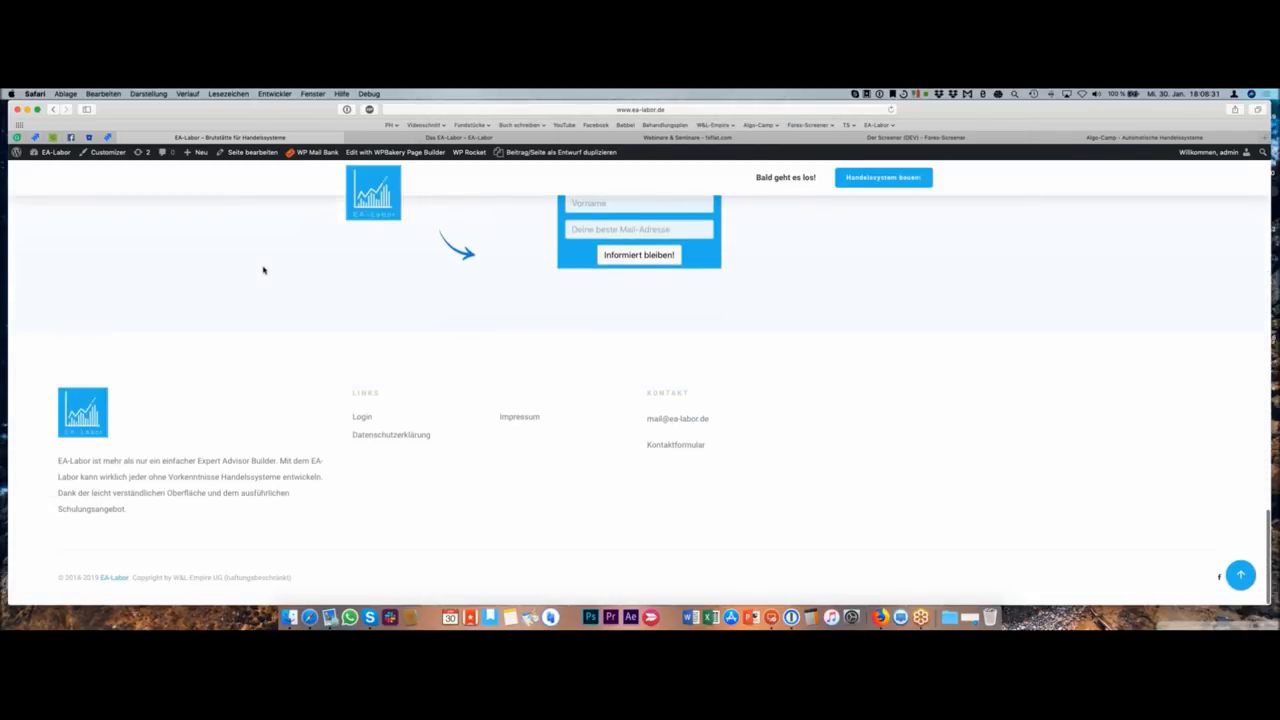
scroll(264, 269, "up", 8)
scroll(264, 269, "up", 3)
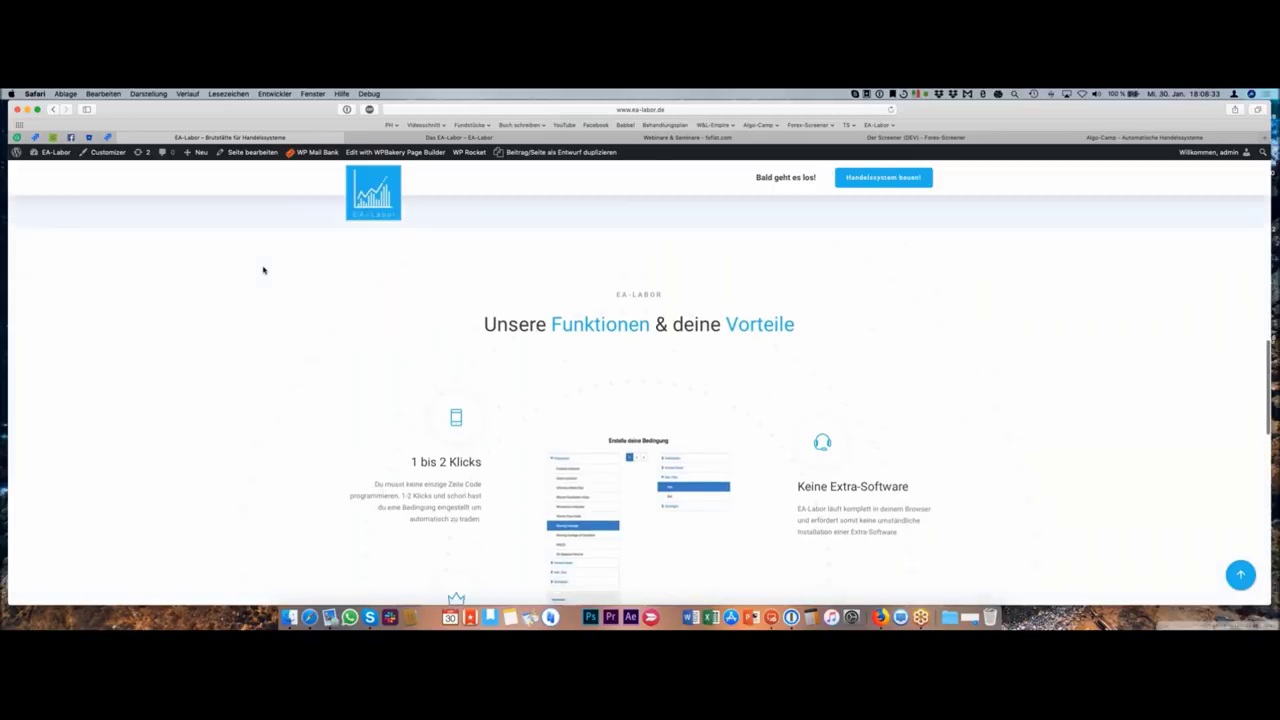
scroll(264, 269, "down", 10)
scroll(264, 269, "up", 12)
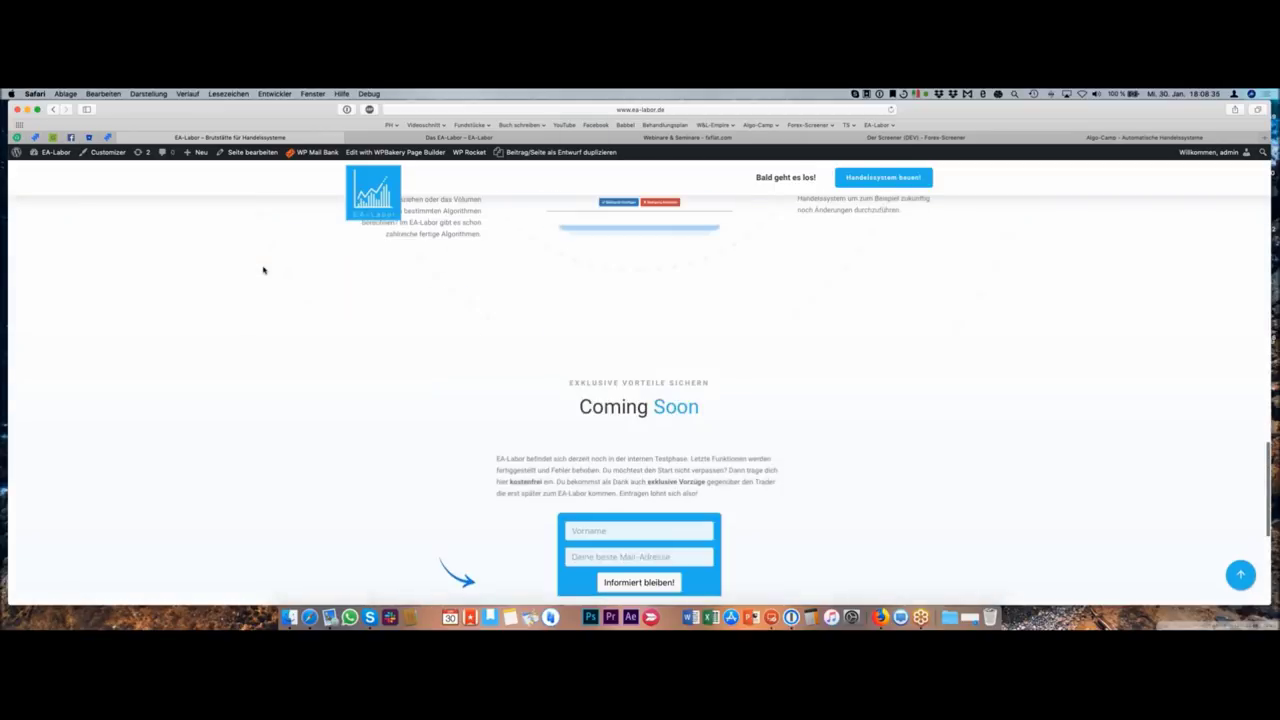
scroll(264, 270, "up", 2)
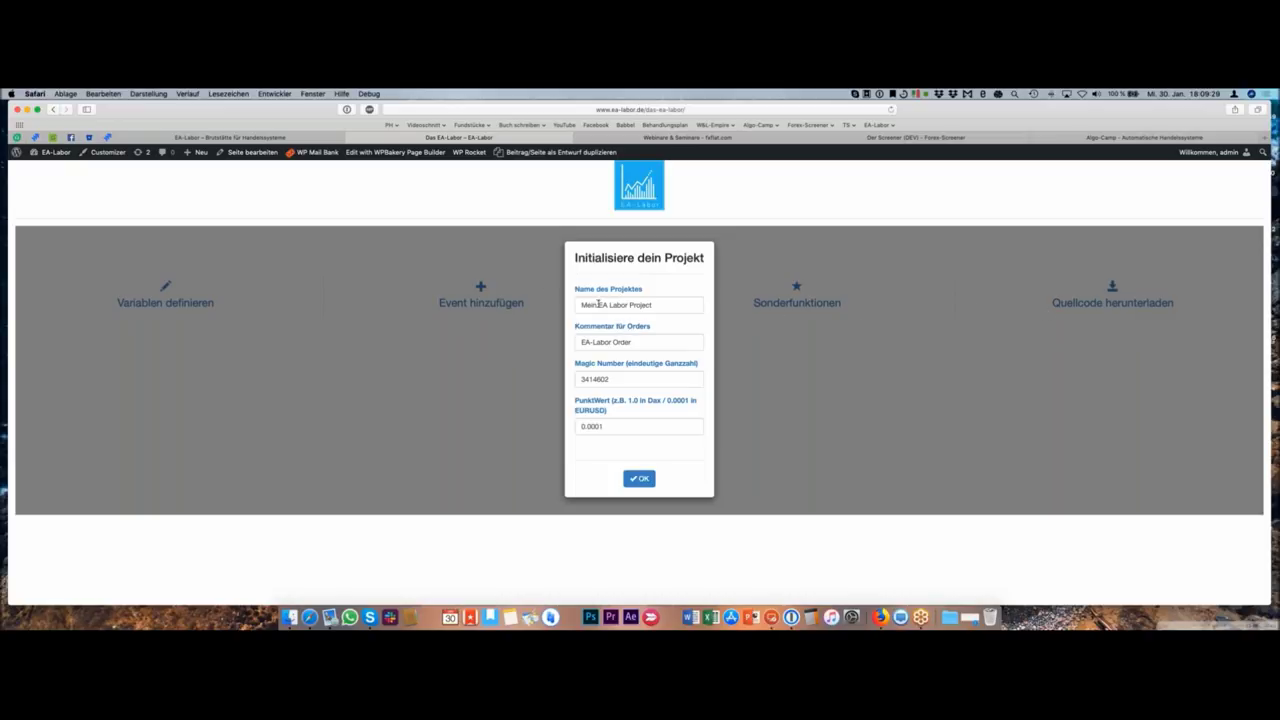
- Name the new EA-Labor project GoldEAWebinar in the project initialisation form
key("ctrl+Right")
left_click(668, 304)
key("super+a")
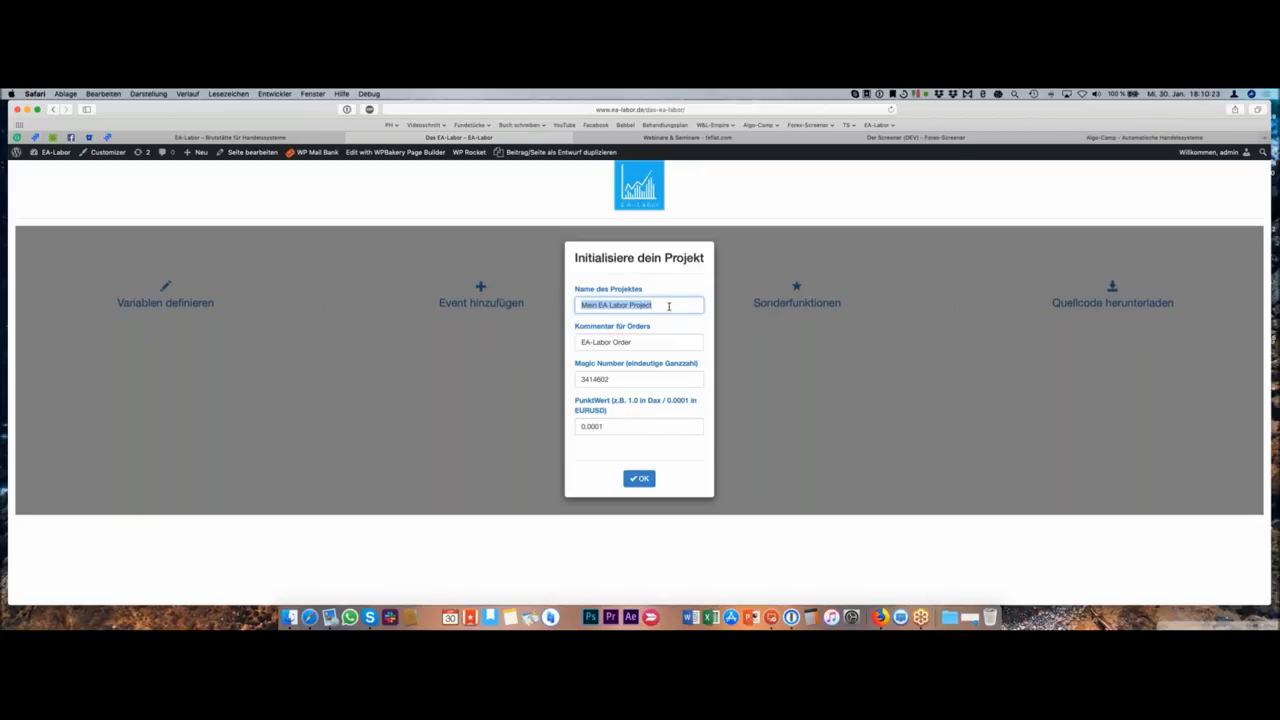
type("GoldEAWebinar")
key("Tab")
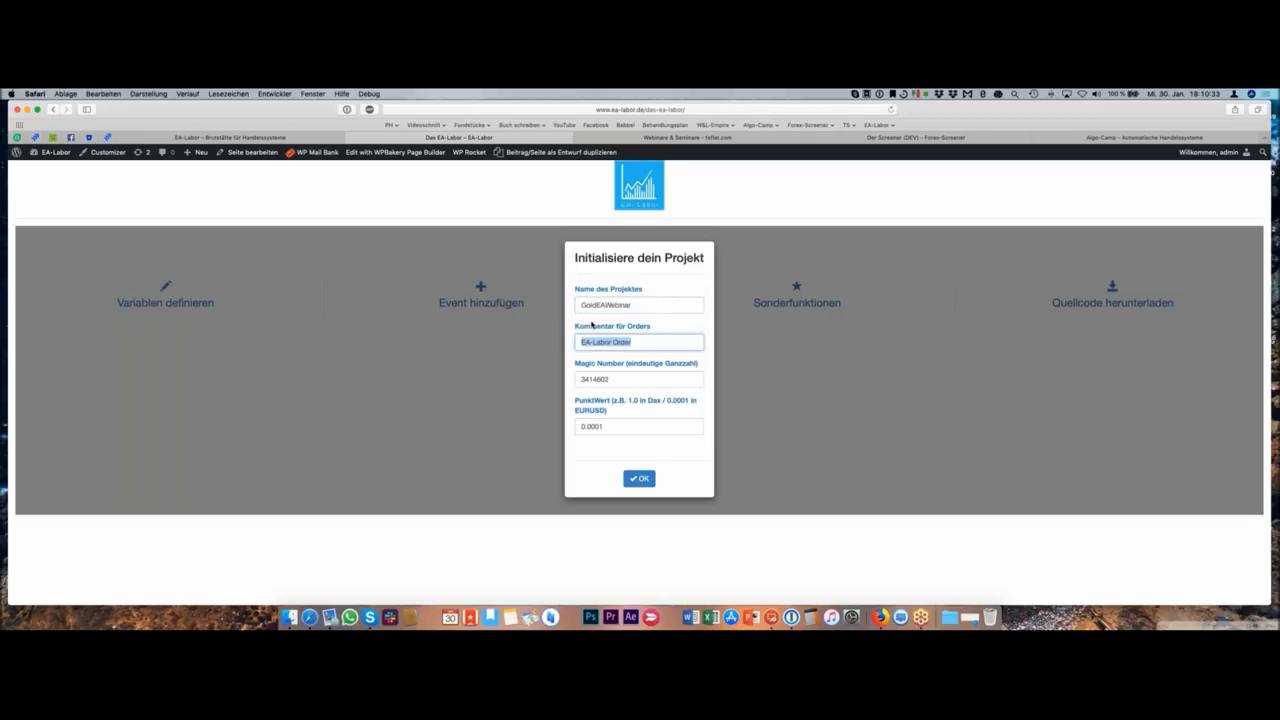
- Set the order comment of the project to GoldEA
key("ctrl+Right")
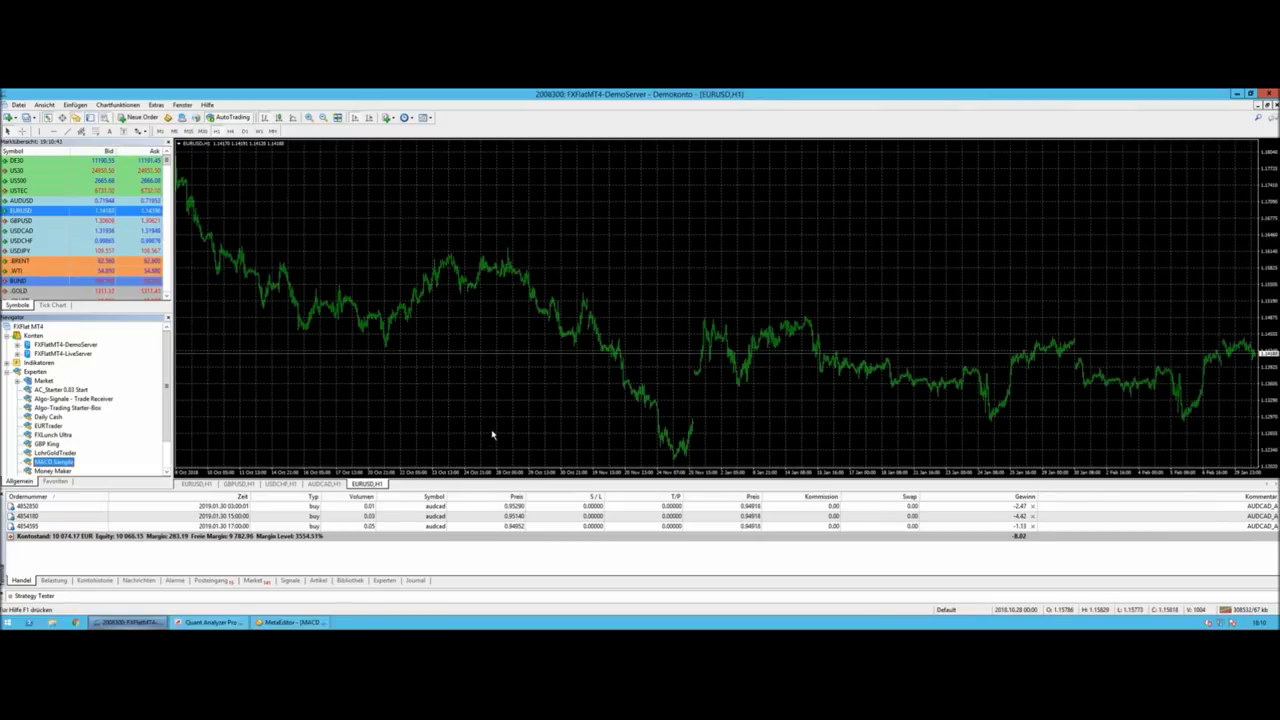
key("ctrl+Left")
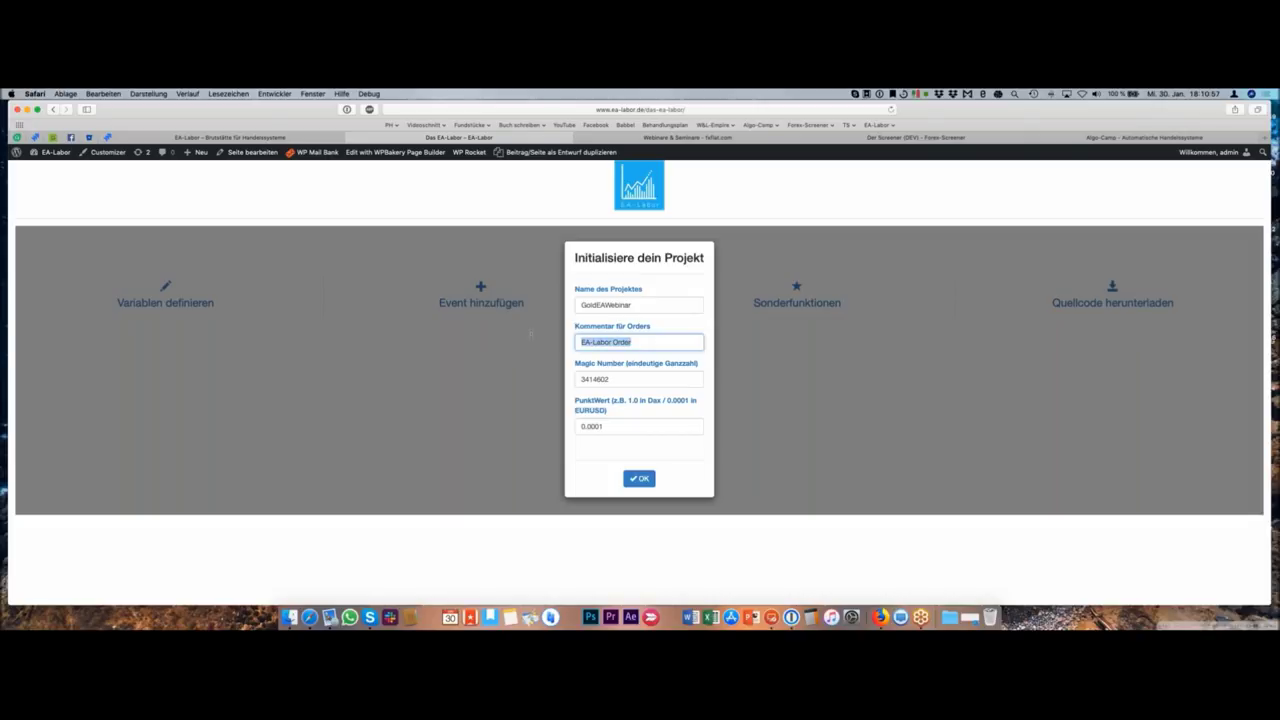
type("oldEA")
- Set the project's magic number to 46499
double_click(586, 377)
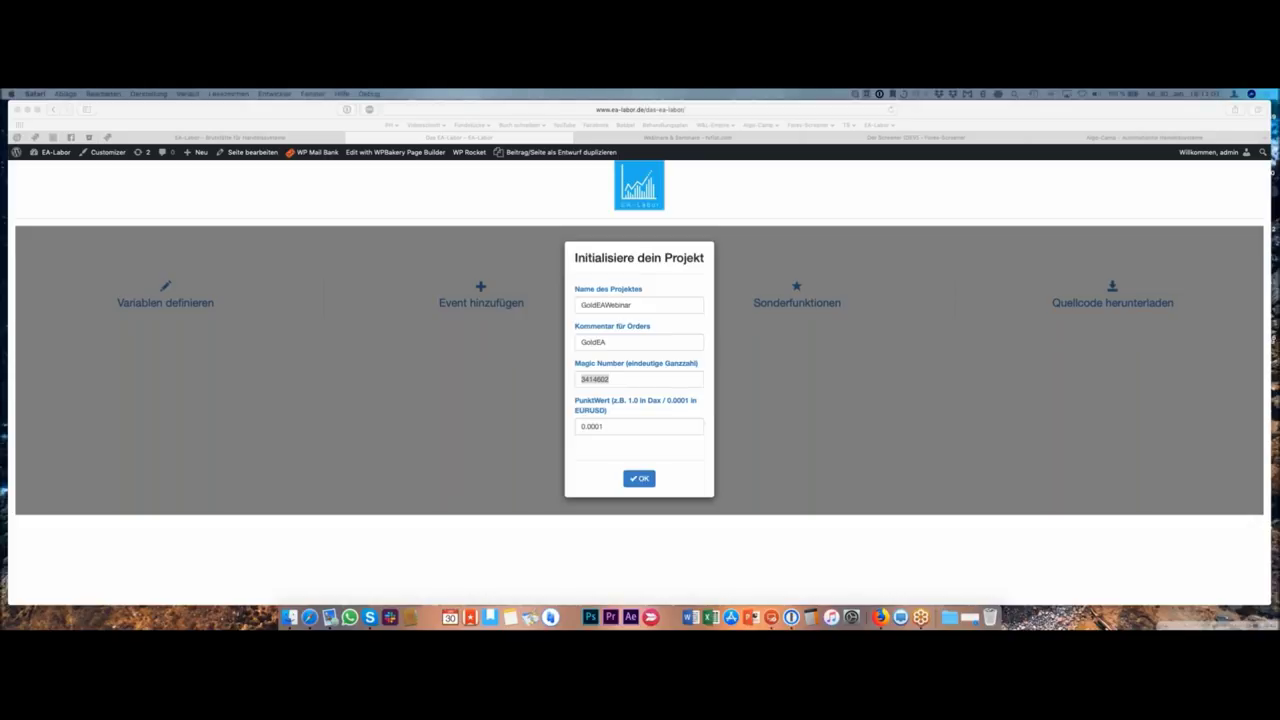
left_click(612, 381)
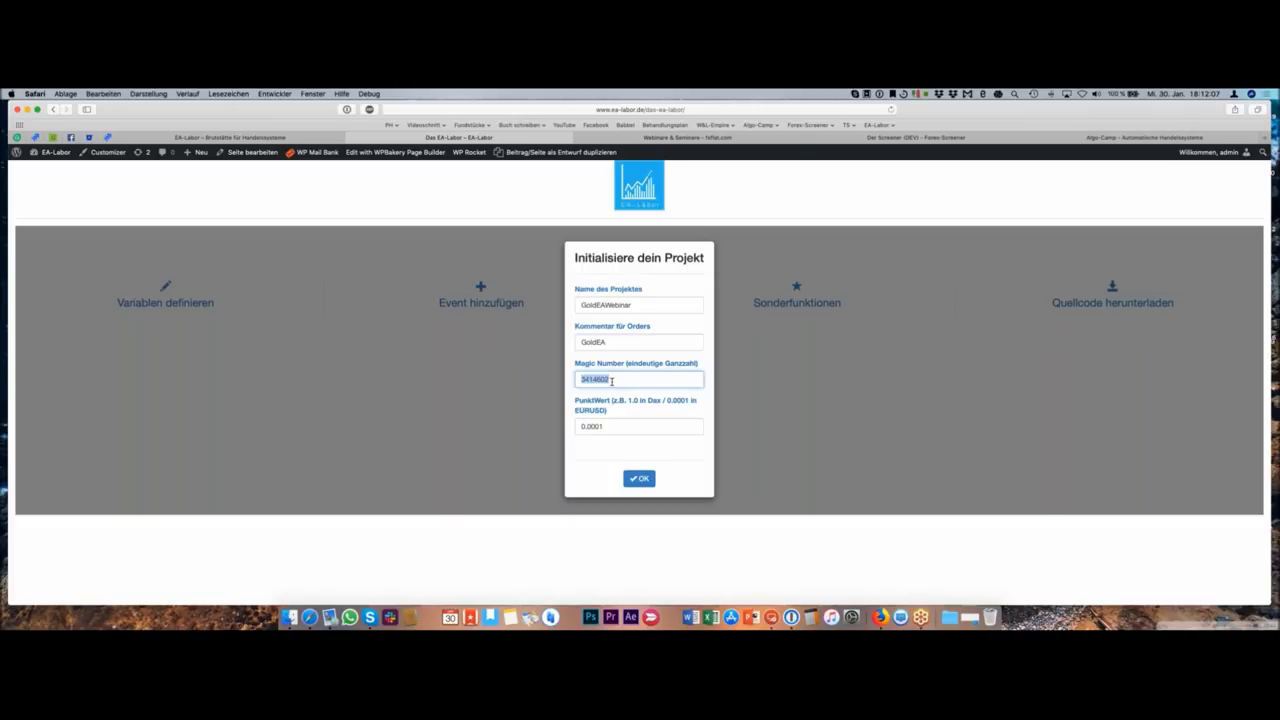
type("500")
double_click(613, 381)
type("46499")
left_click_drag(615, 380, 570, 380)
- Set the project's point value to 1.0 and confirm the project initialisation
left_click(615, 427)
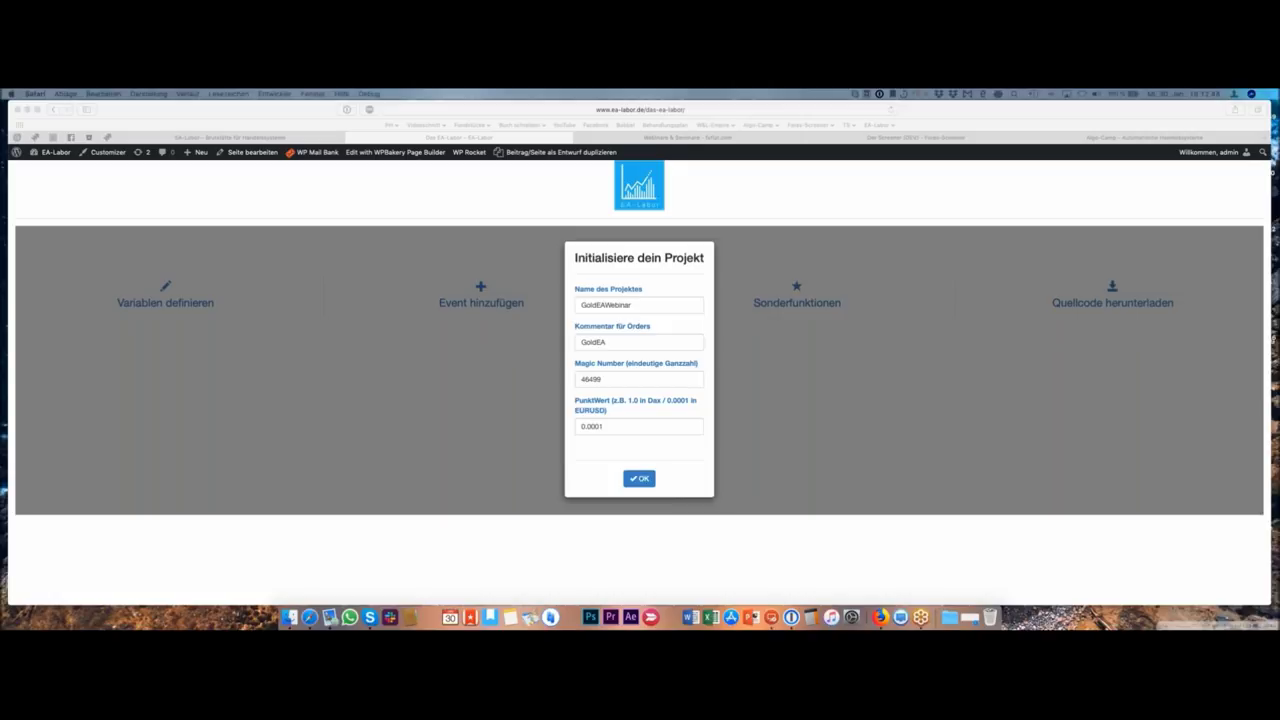
left_click(583, 427)
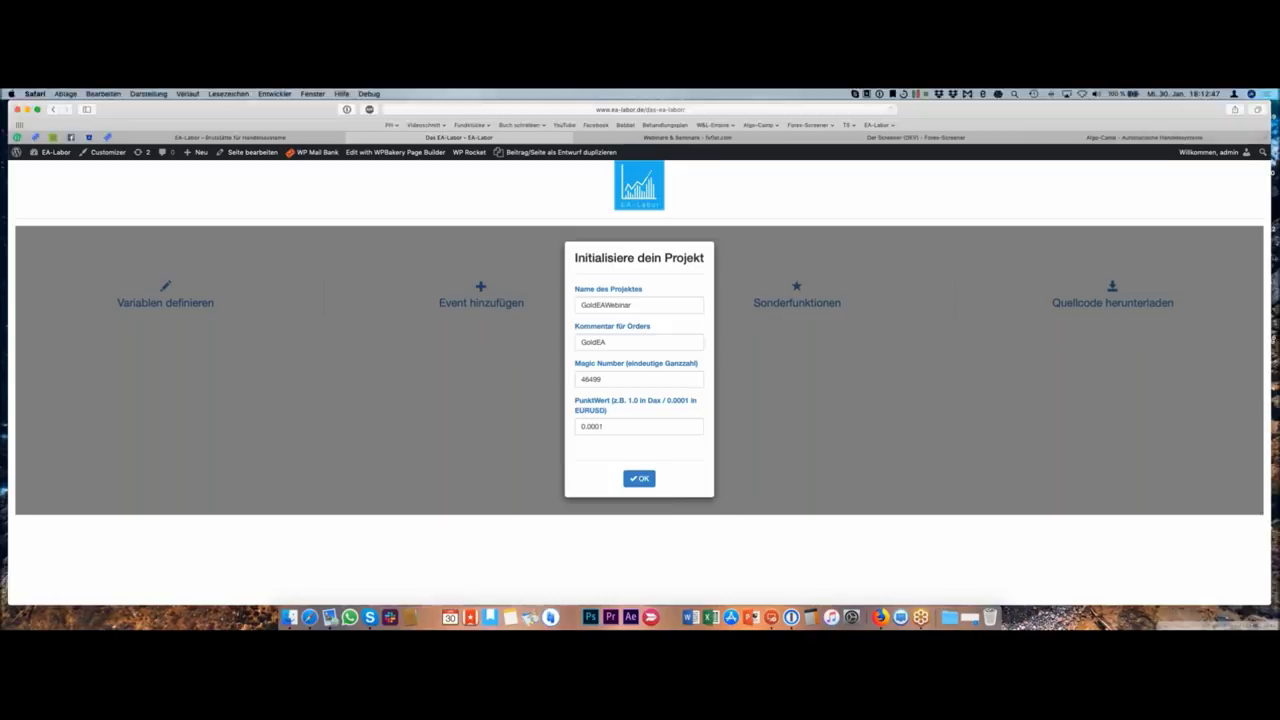
left_click(609, 429)
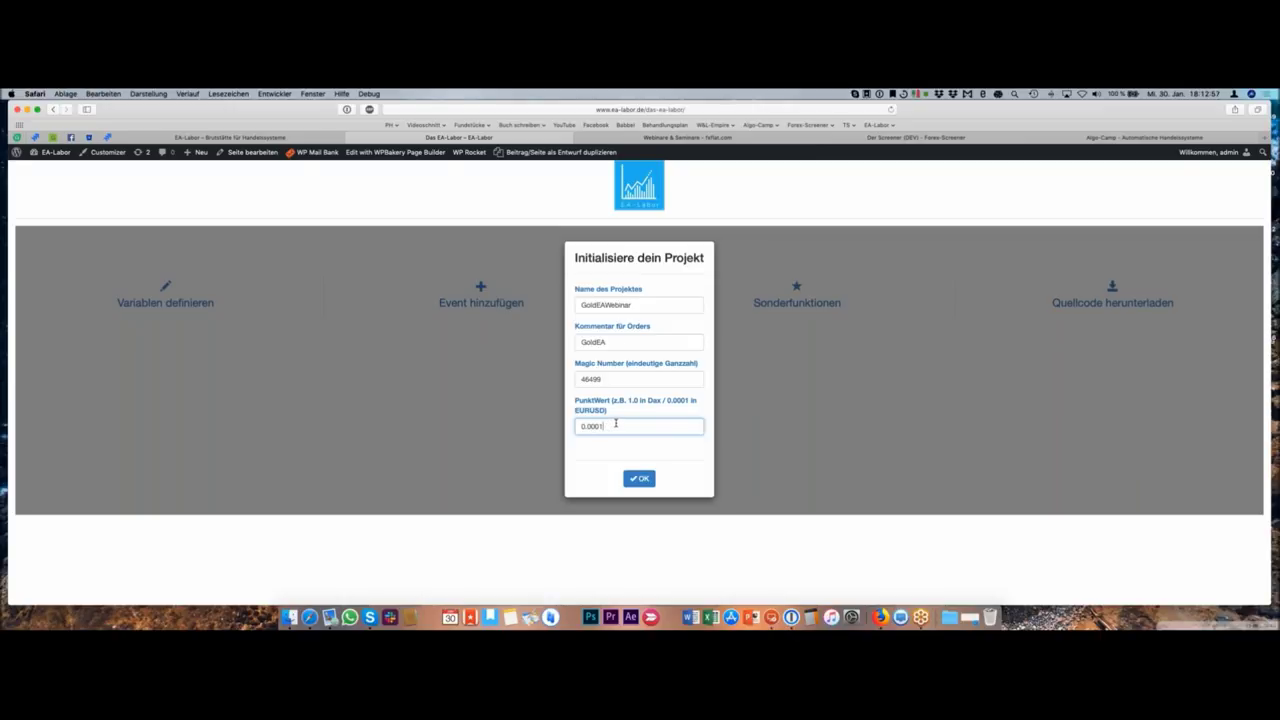
double_click(635, 428)
type("1.0")
left_click(641, 478)
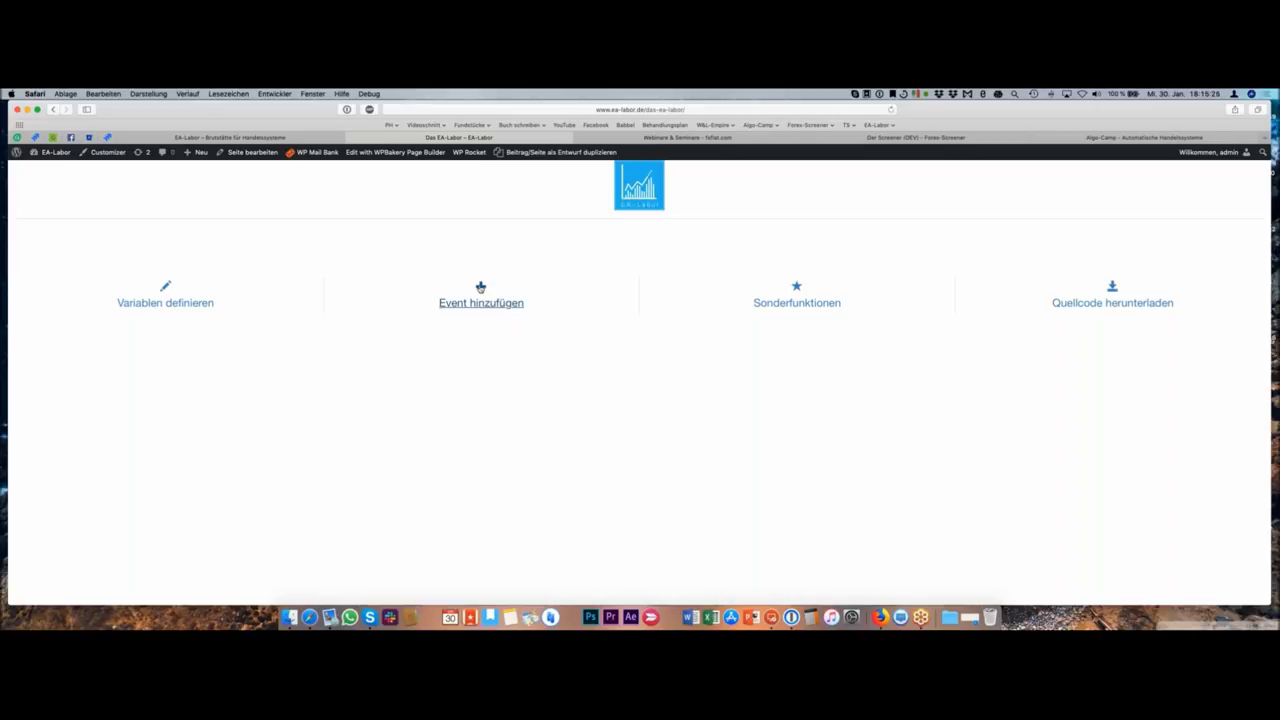
- Add a Buy Order event to the project and open a new condition for it
left_click(480, 288)
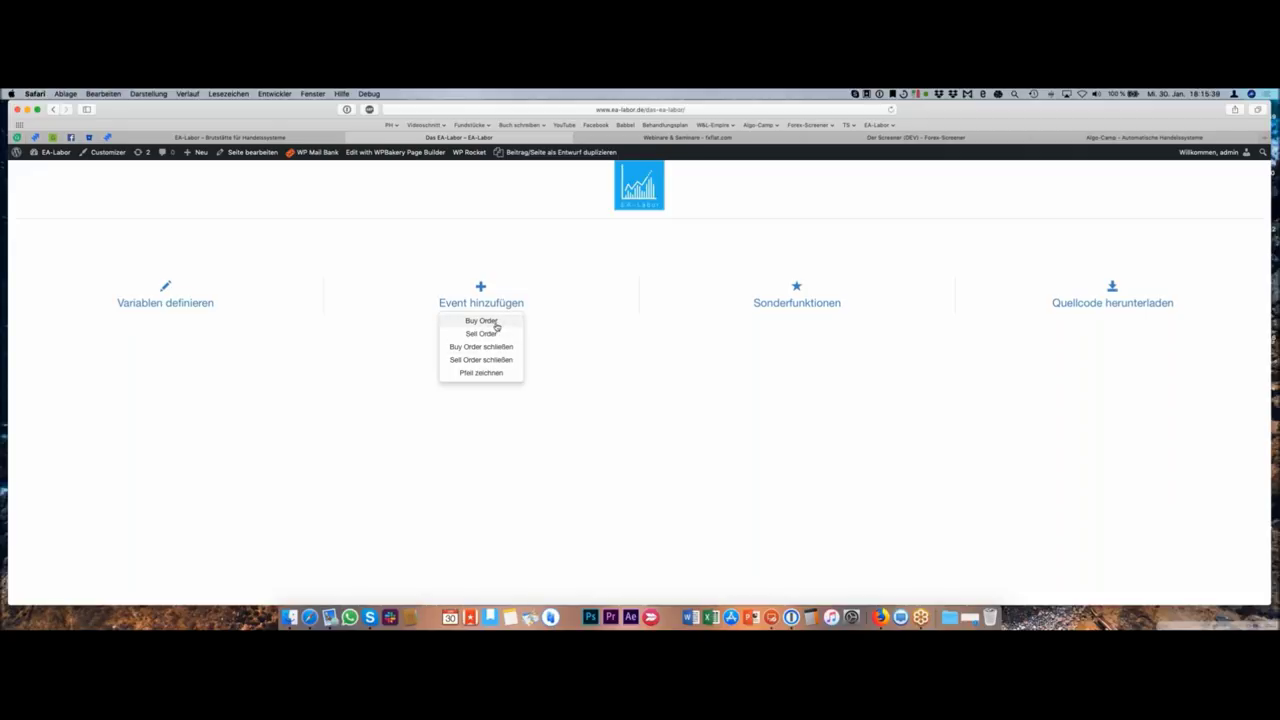
left_click(496, 322)
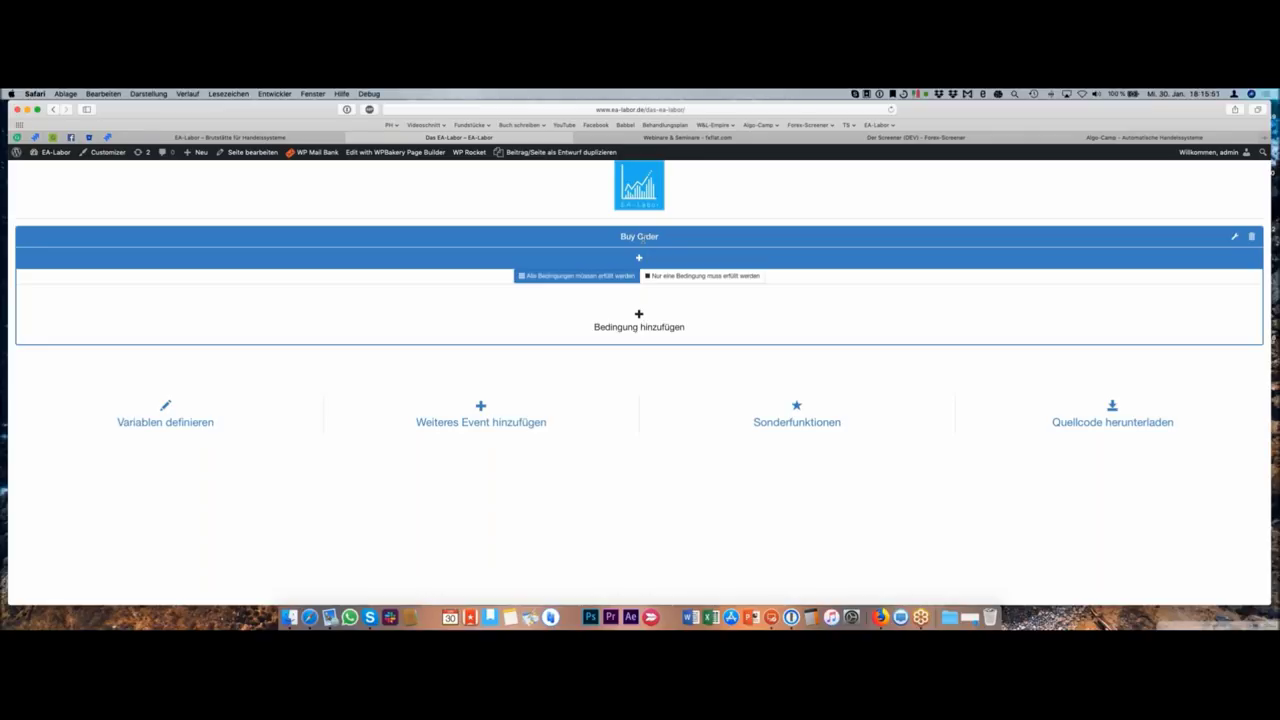
left_click(640, 318)
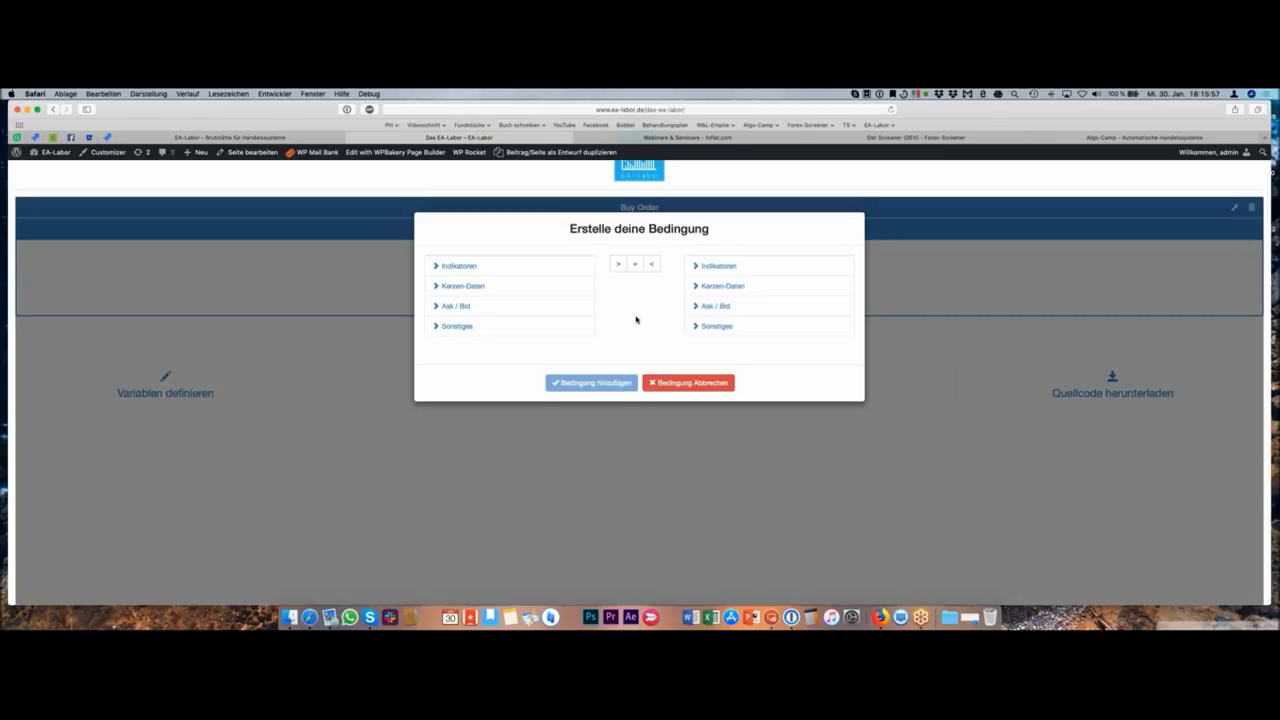
- Look through the Indikatoren and Kerzen-Daten categories offered for the first side of the condition
left_click(493, 276)
scroll(491, 289, "down", 5)
left_click(454, 477)
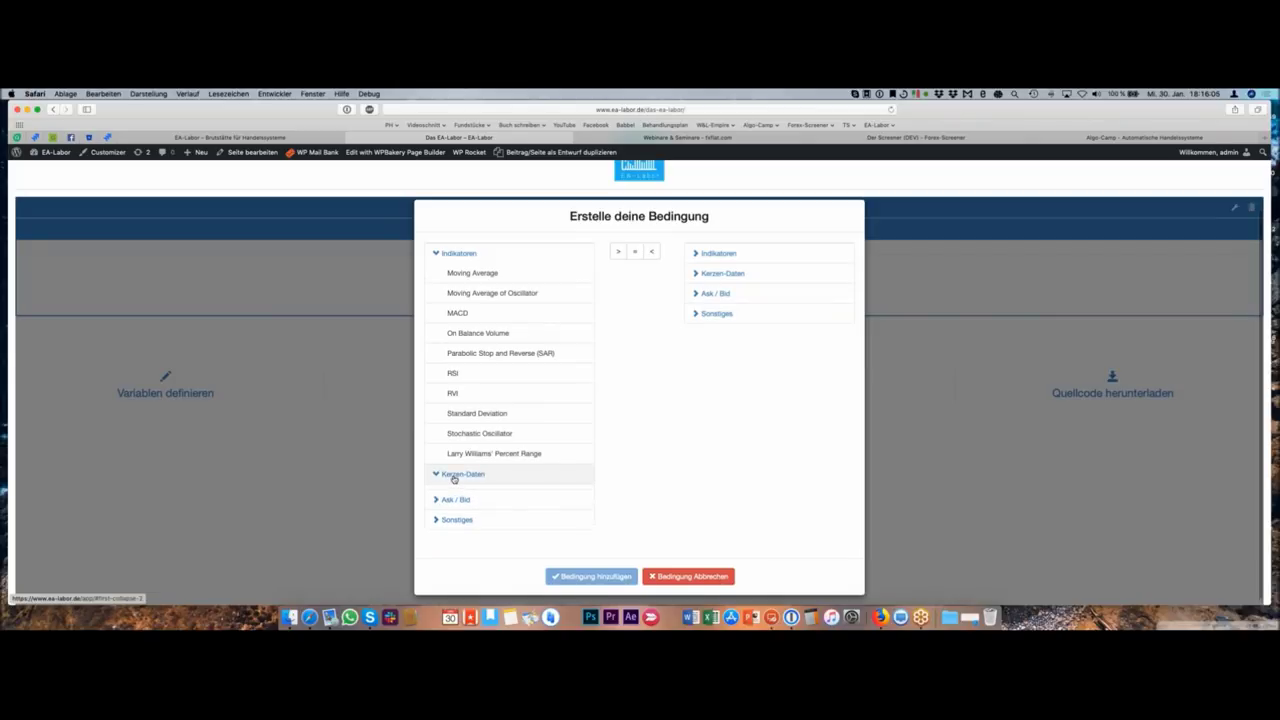
scroll(457, 477, "down", 2)
left_click(458, 451)
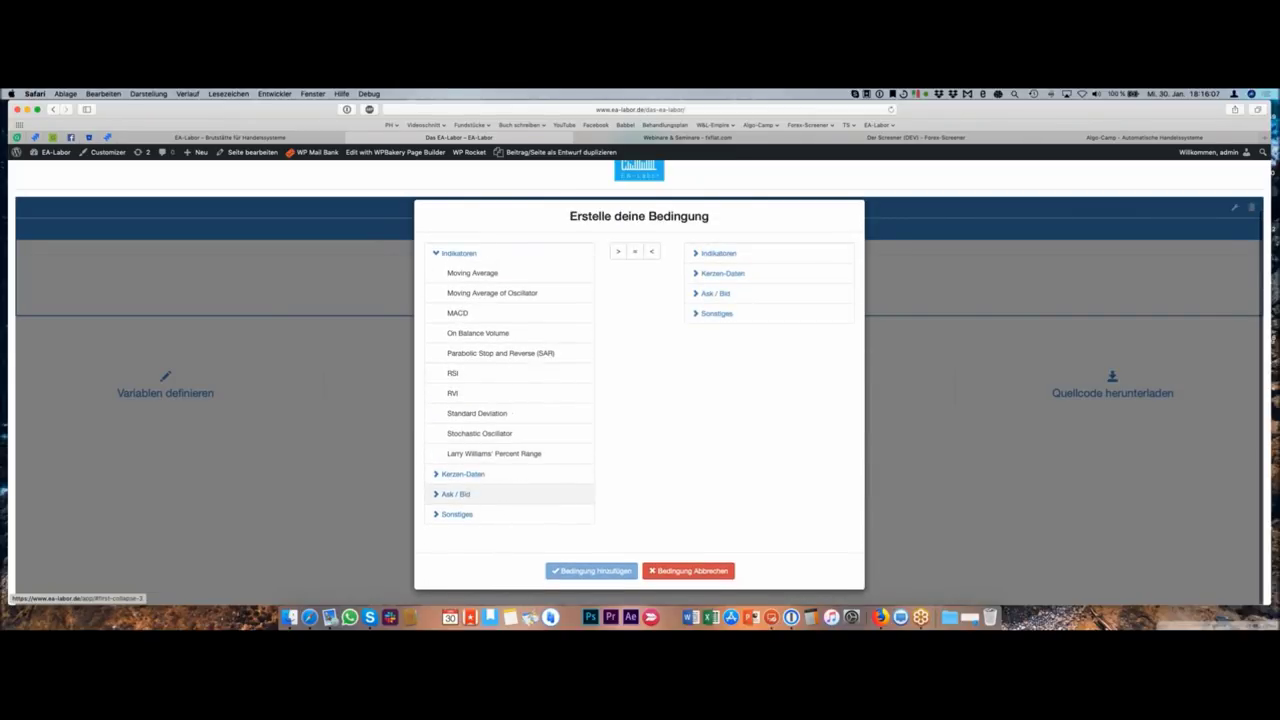
left_click(456, 256)
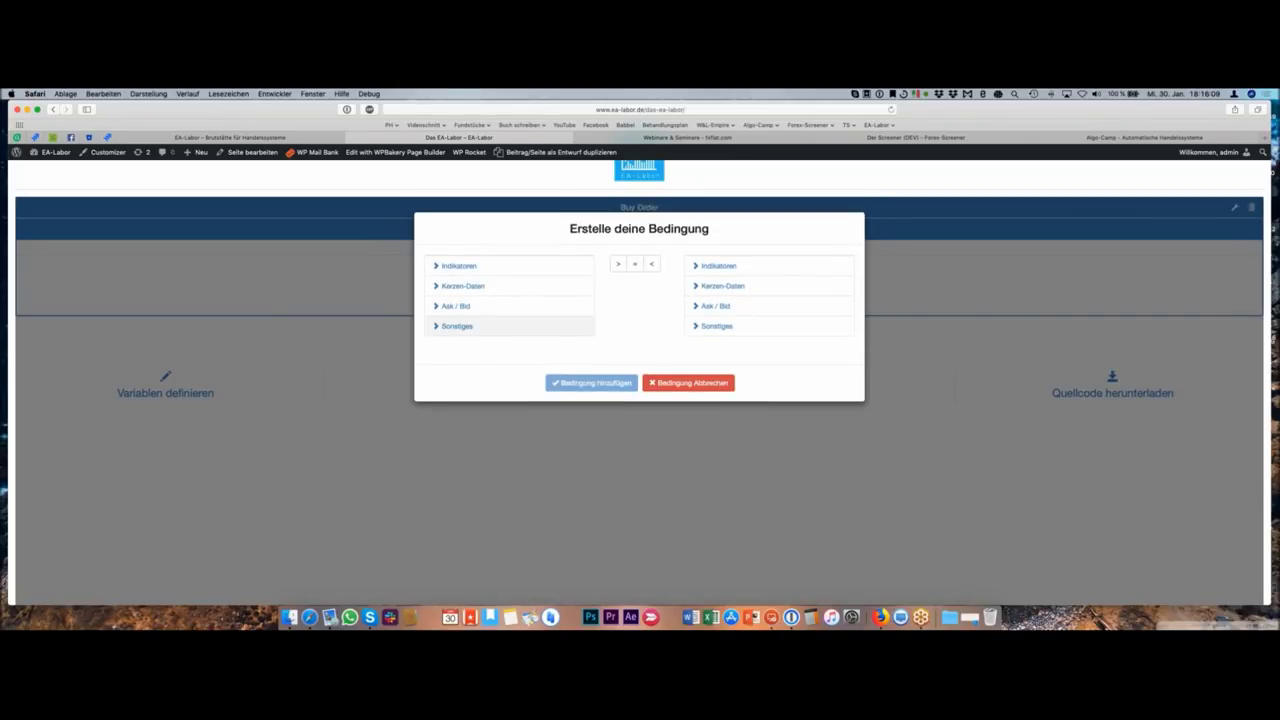
- Add a Wochentage condition to the Buy Order with Montag, Dienstag, Mittwoch and Freitag disabled, leaving only Donnerstag active
left_click(438, 328)
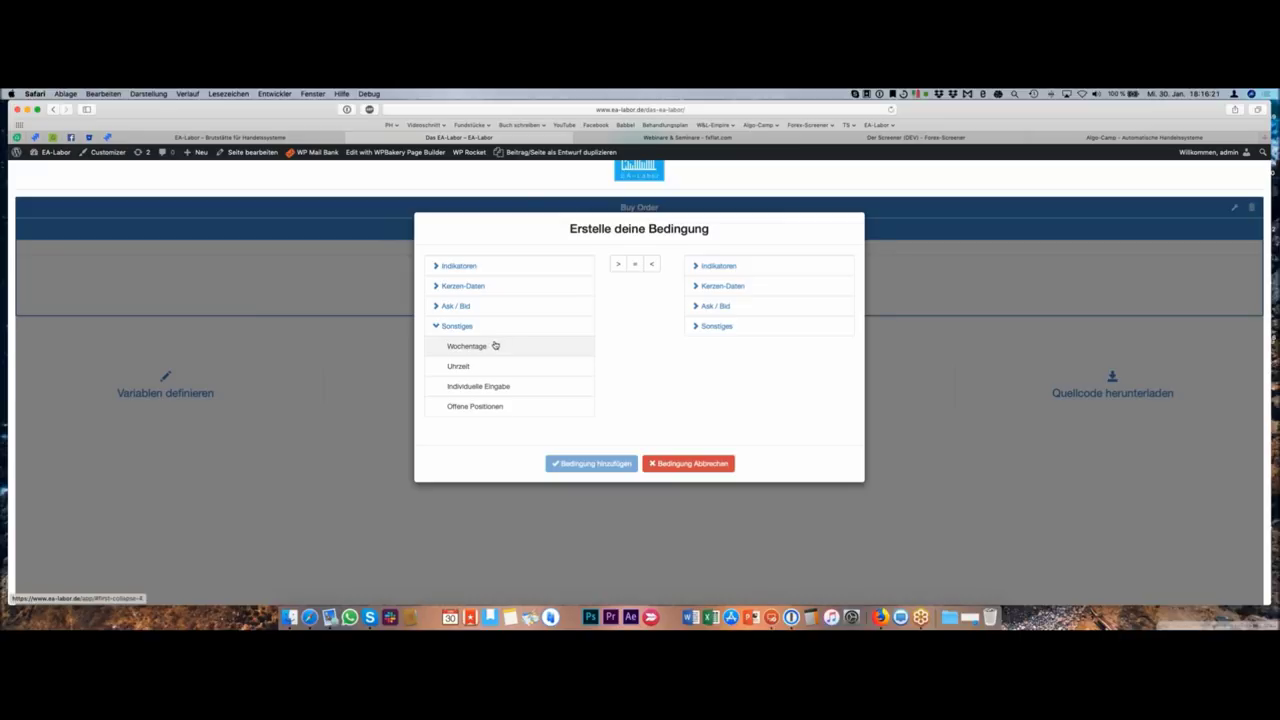
left_click(491, 346)
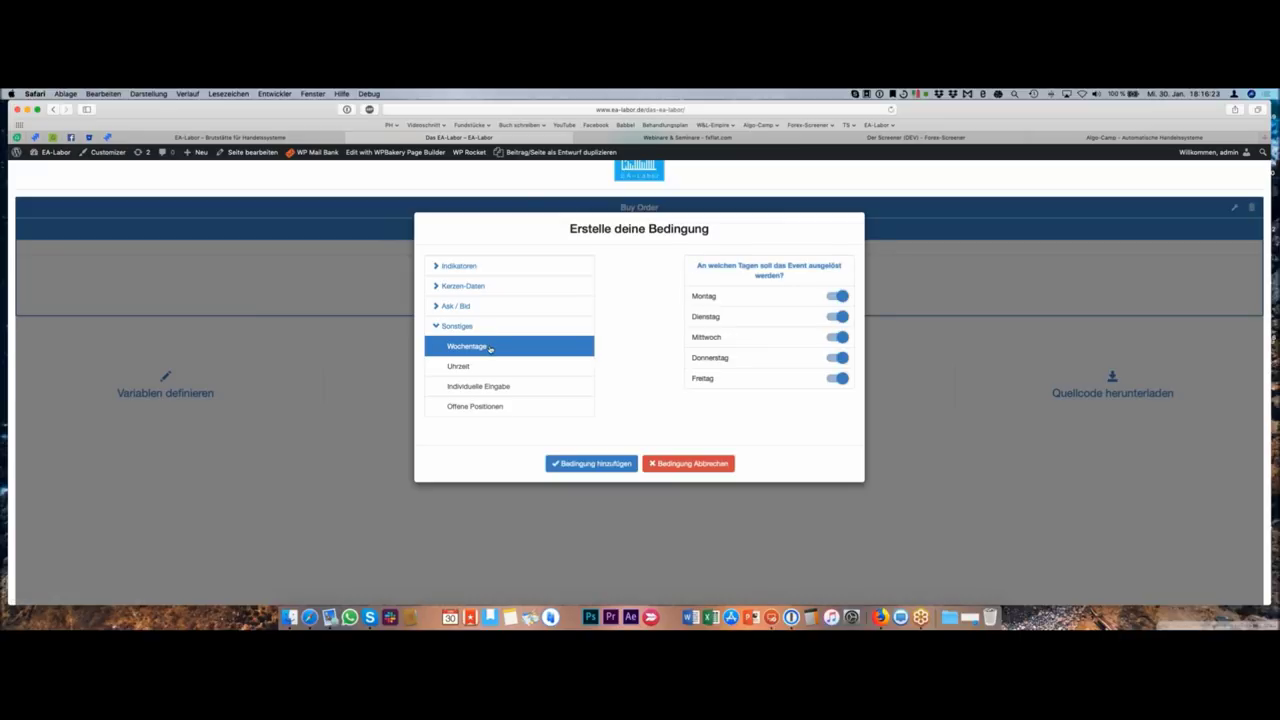
left_click(840, 296)
left_click(838, 317)
left_click(838, 338)
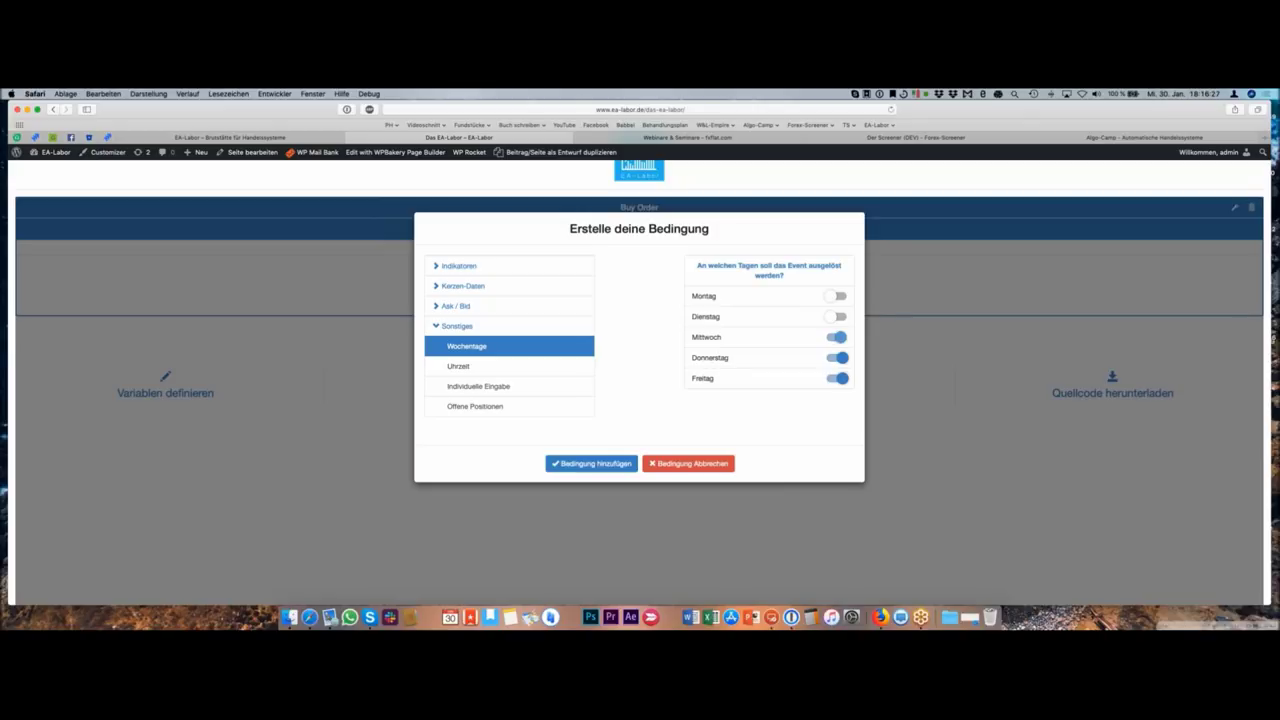
left_click(836, 381)
left_click(592, 463)
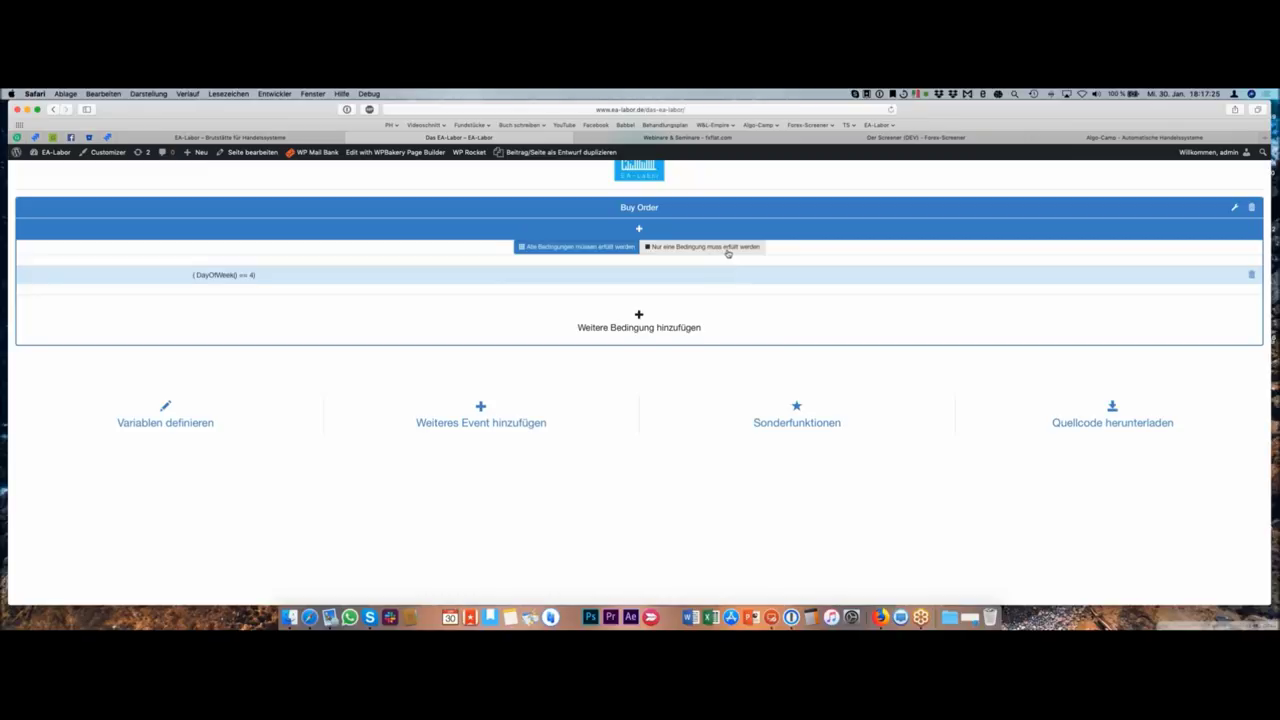
left_click(671, 329)
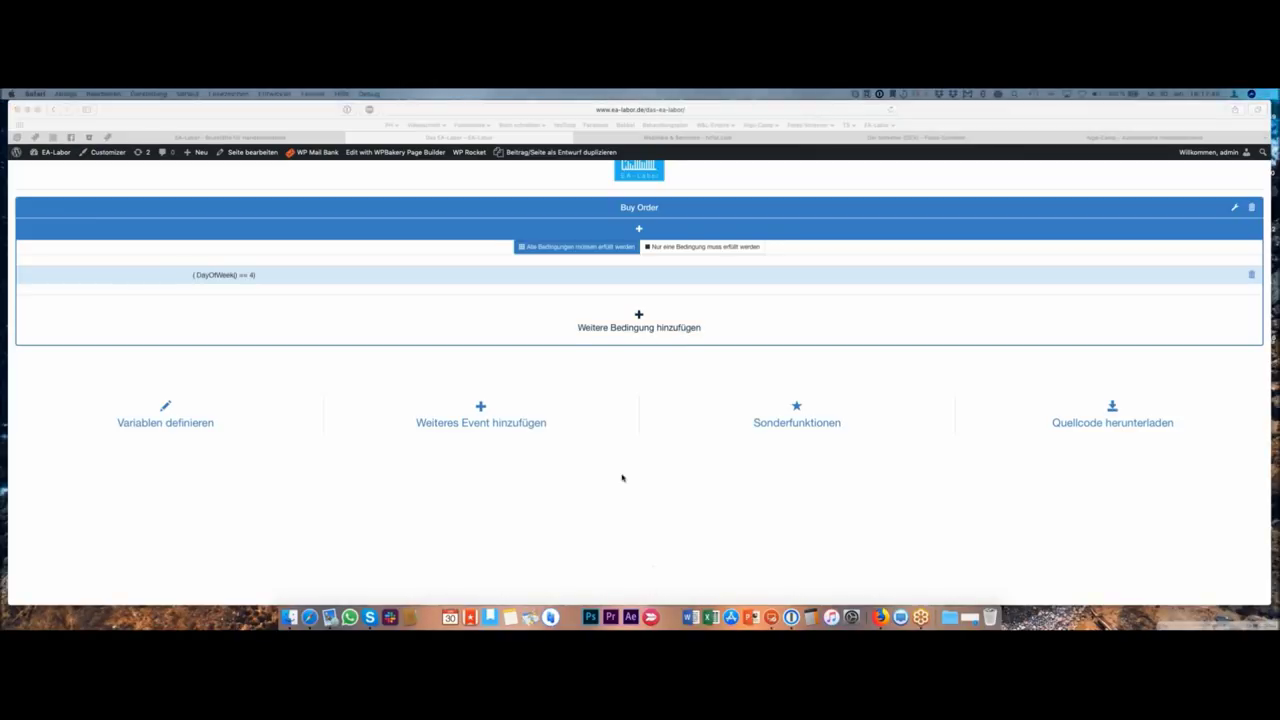
left_click(522, 325)
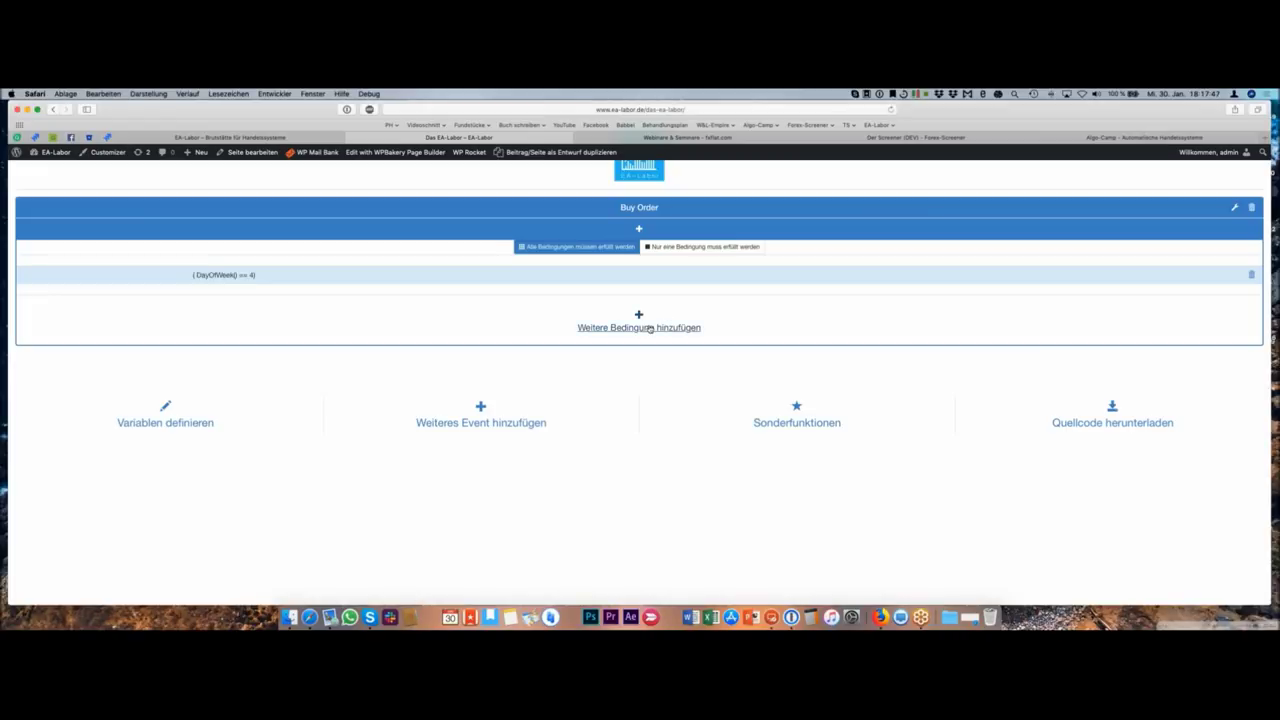
left_click(650, 328)
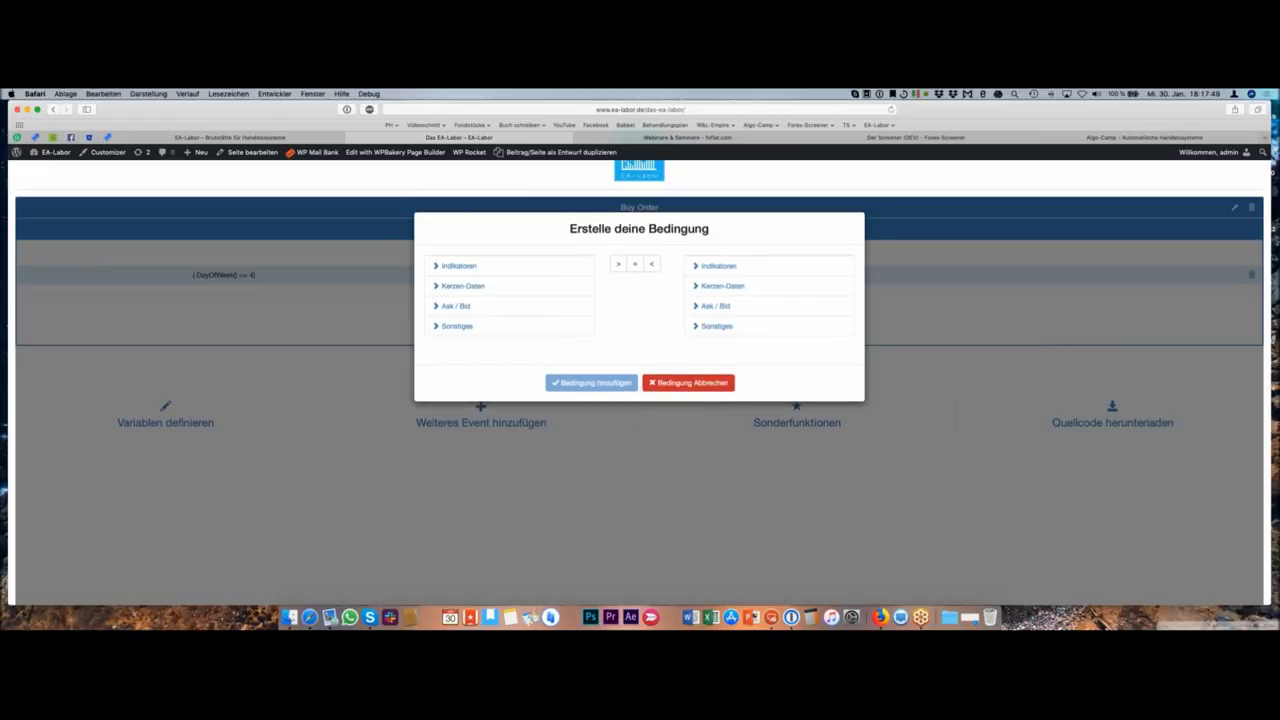
left_click(688, 381)
- Add a condition to the Buy Order event requiring the Uhrzeit to equal 22:00
left_click(633, 331)
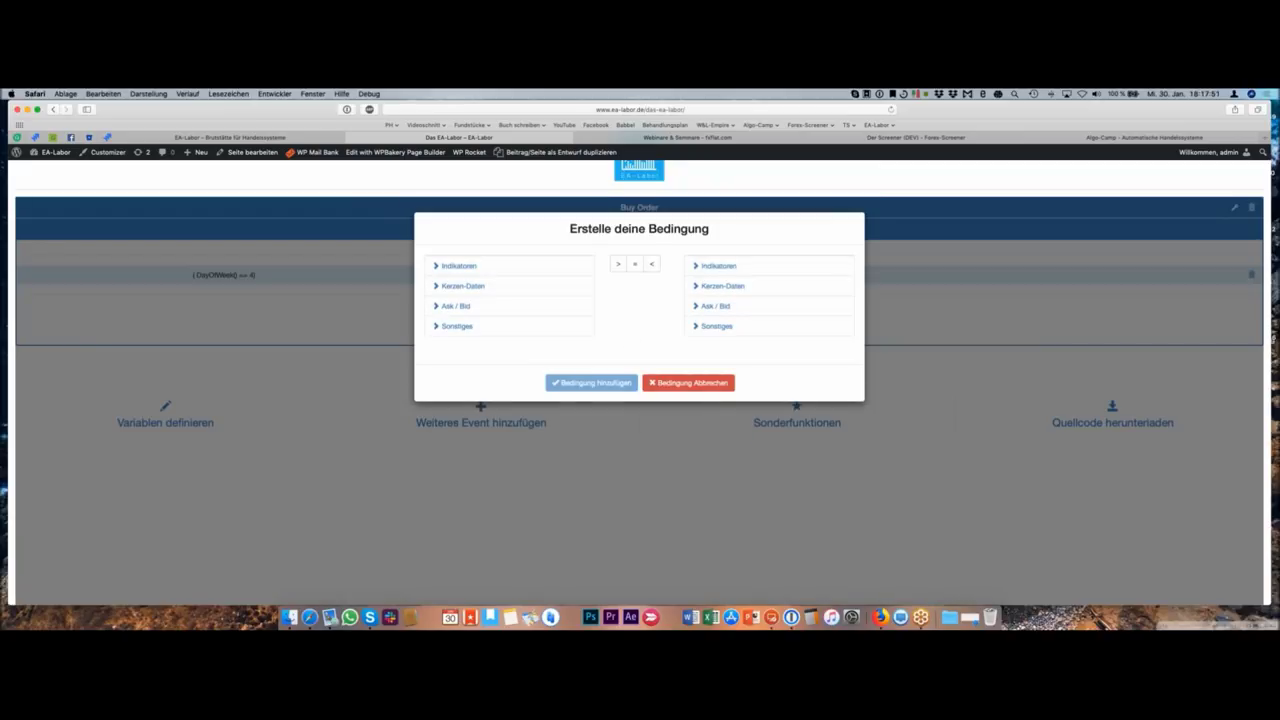
left_click(502, 330)
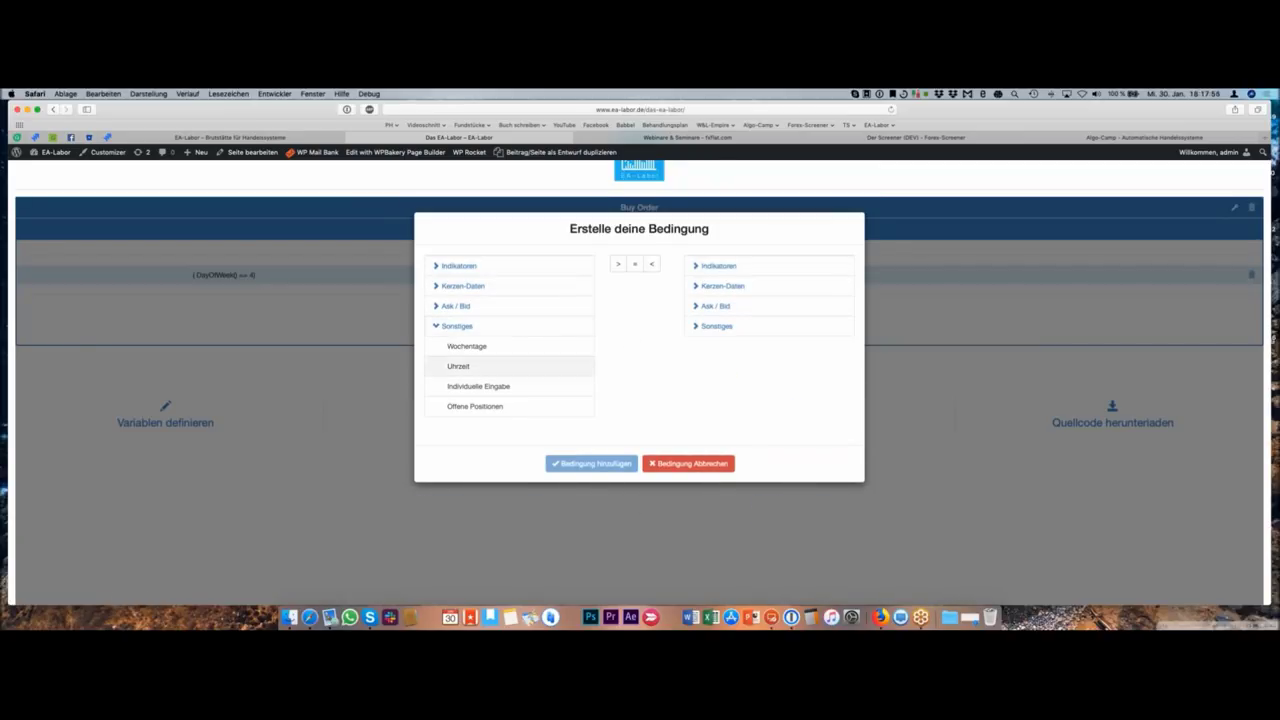
left_click(502, 368)
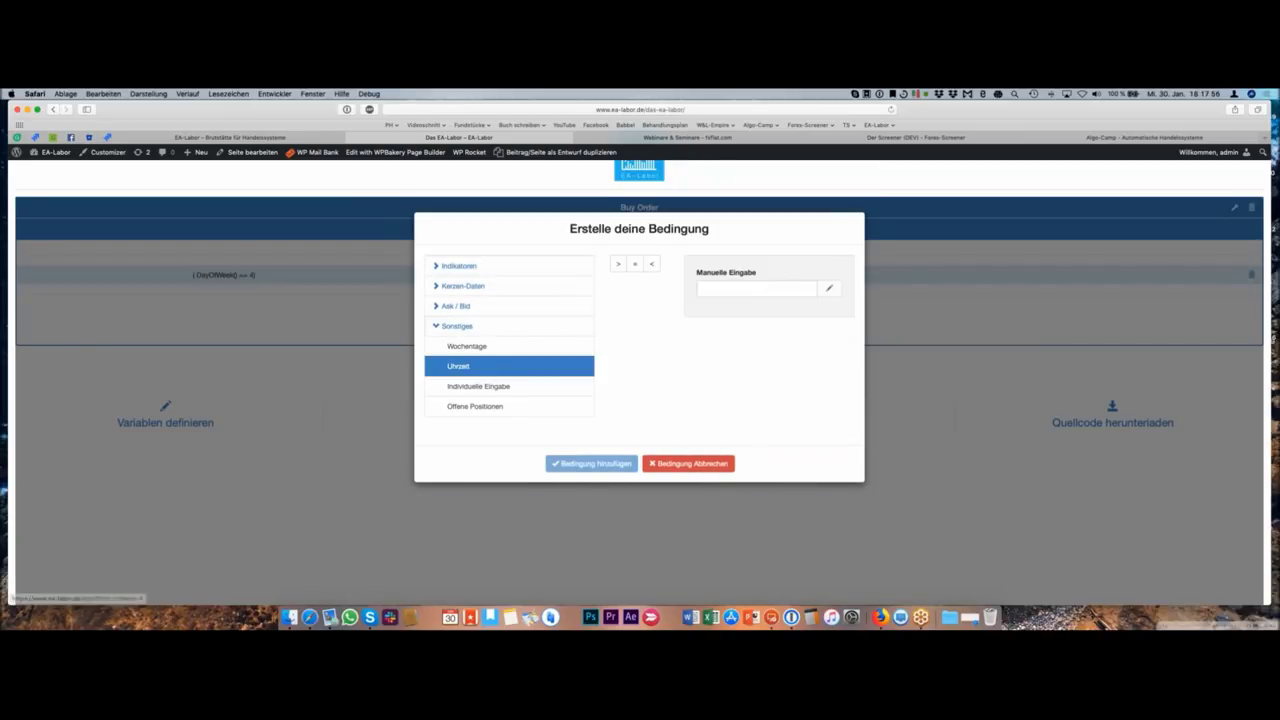
left_click(634, 264)
left_click(751, 292)
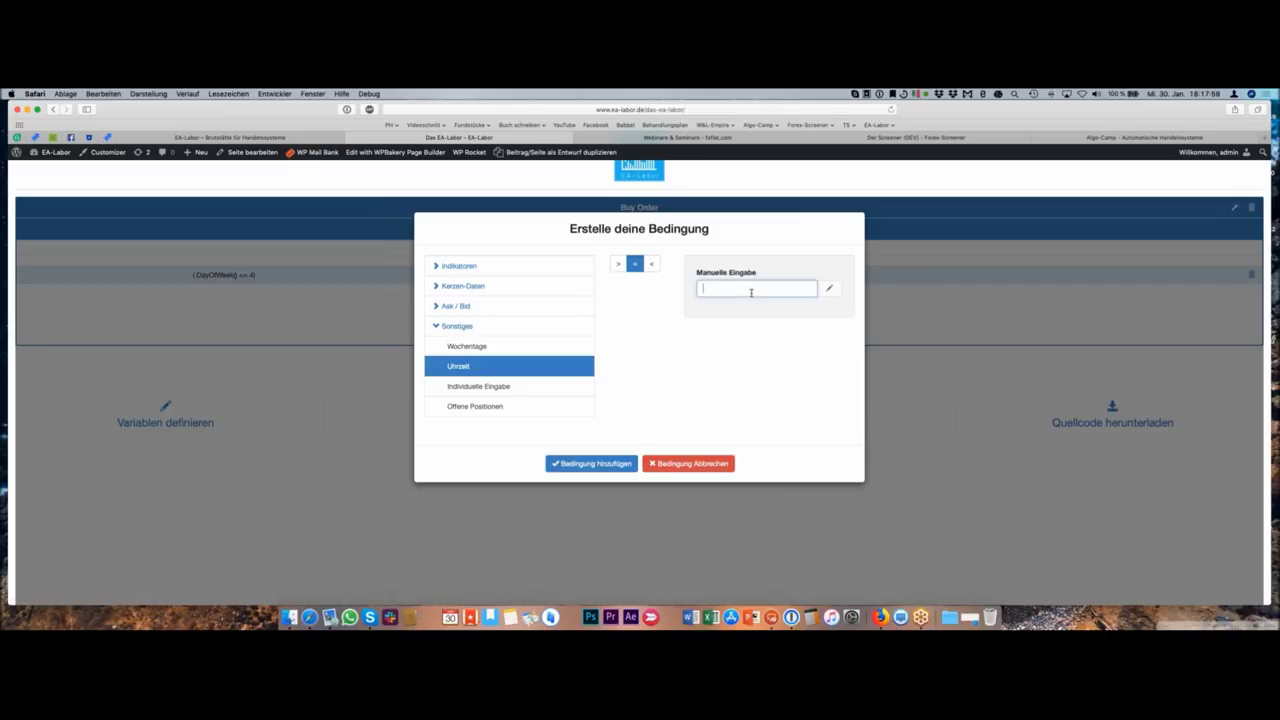
type("22:00")
left_click(617, 464)
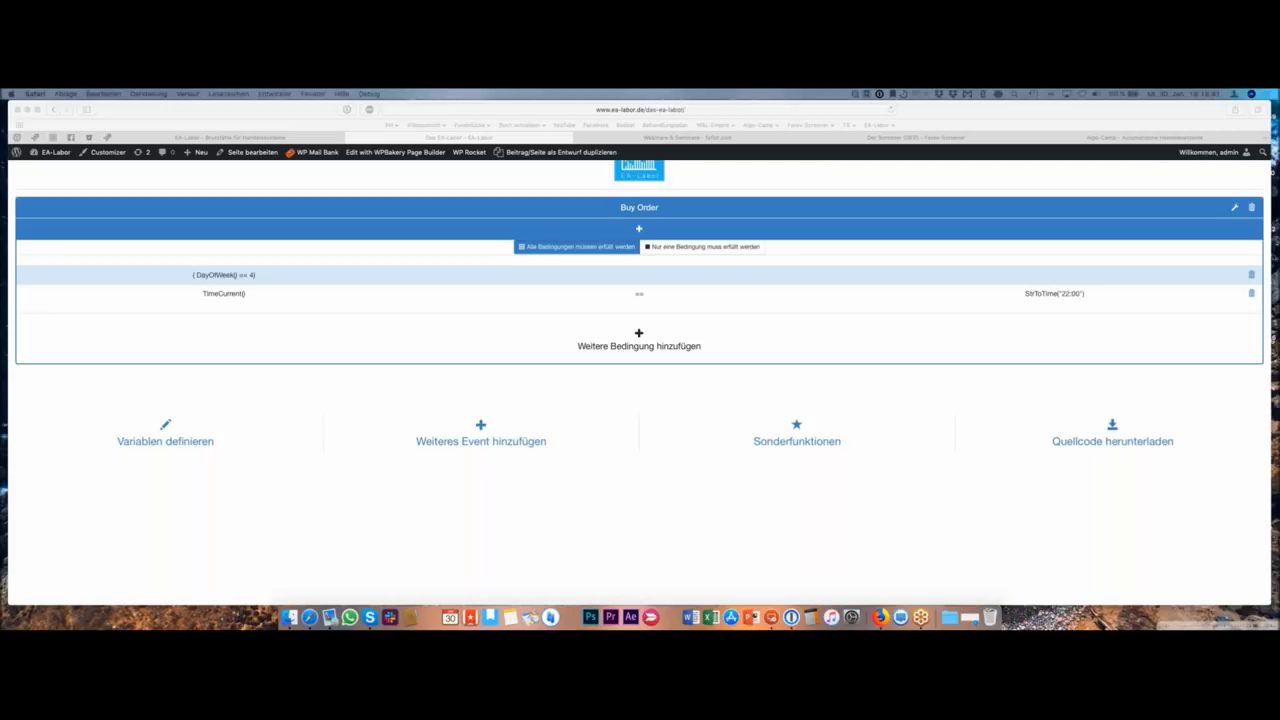
- Add a condition to the Buy Order event requiring the number of Offene Positionen to equal 0
left_click(772, 360)
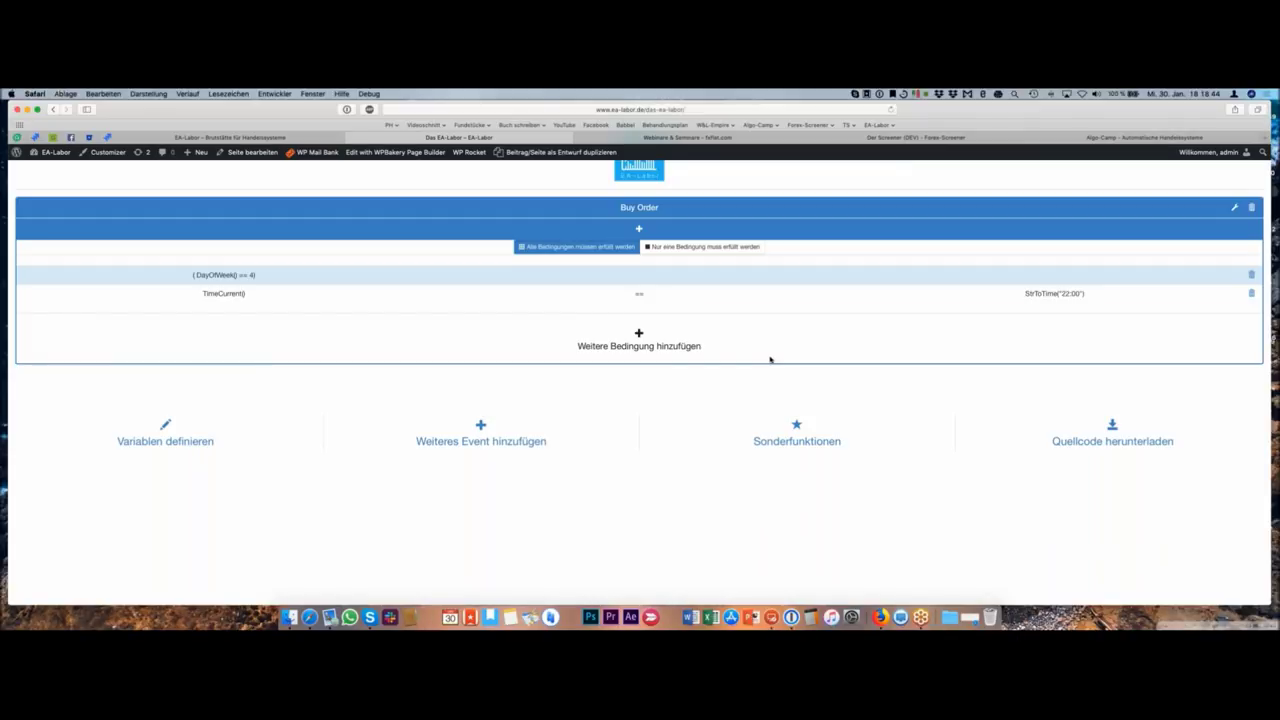
left_click(644, 346)
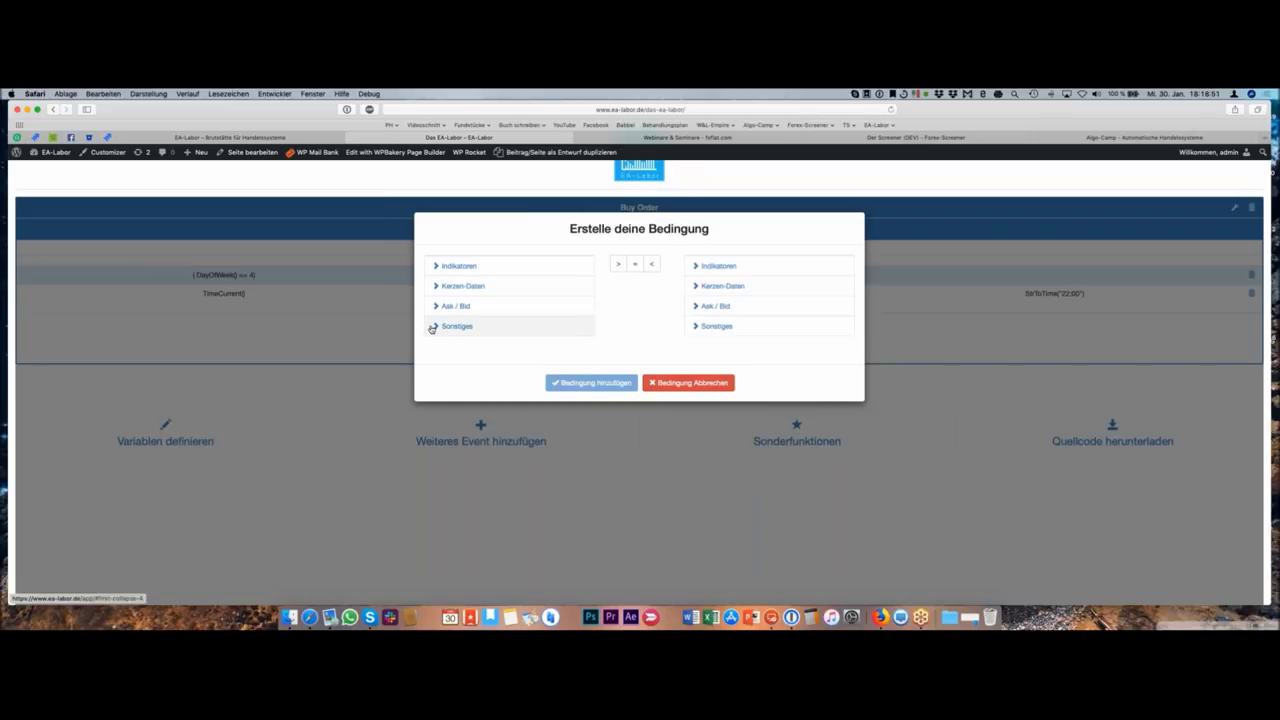
left_click(432, 327)
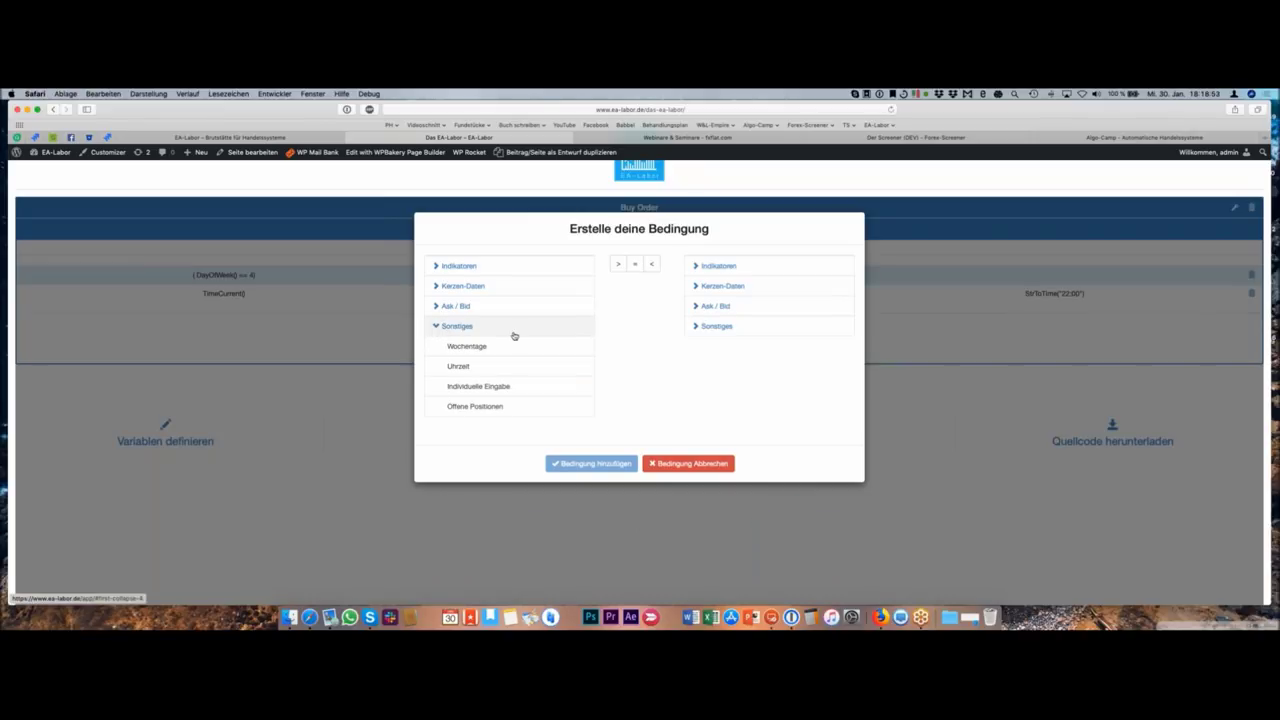
left_click(472, 408)
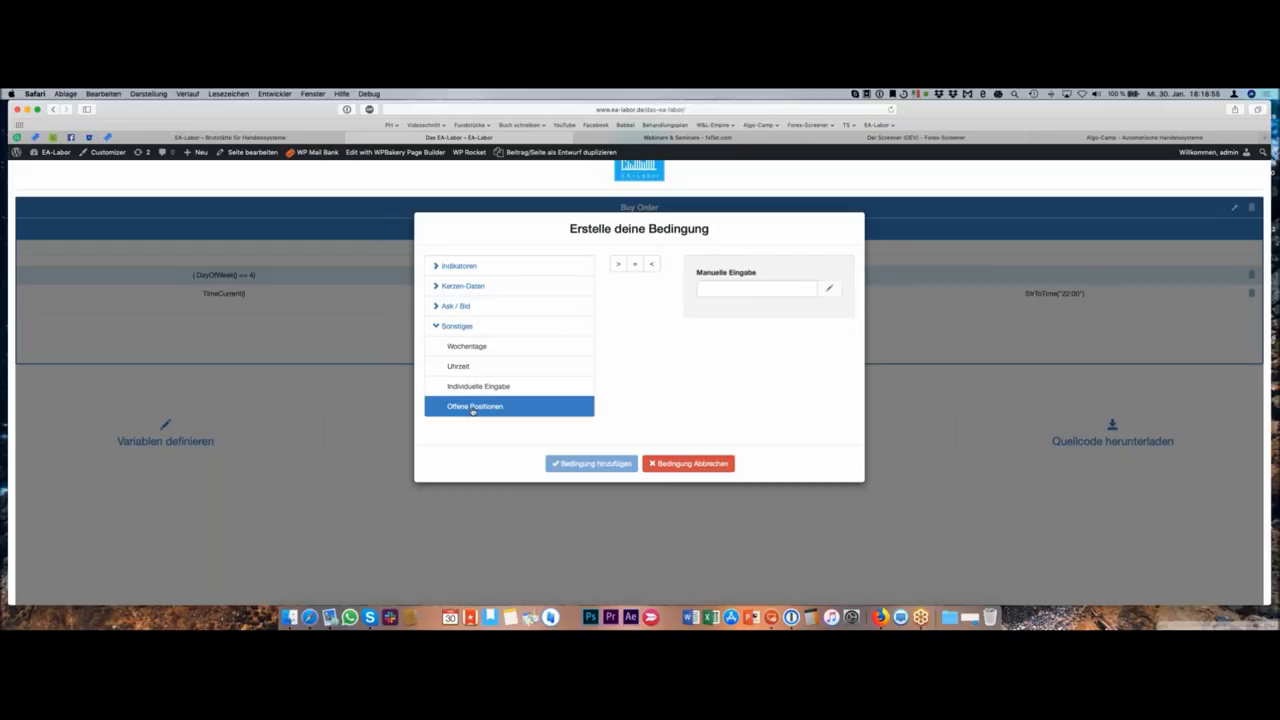
left_click(636, 264)
left_click(712, 283)
type("0")
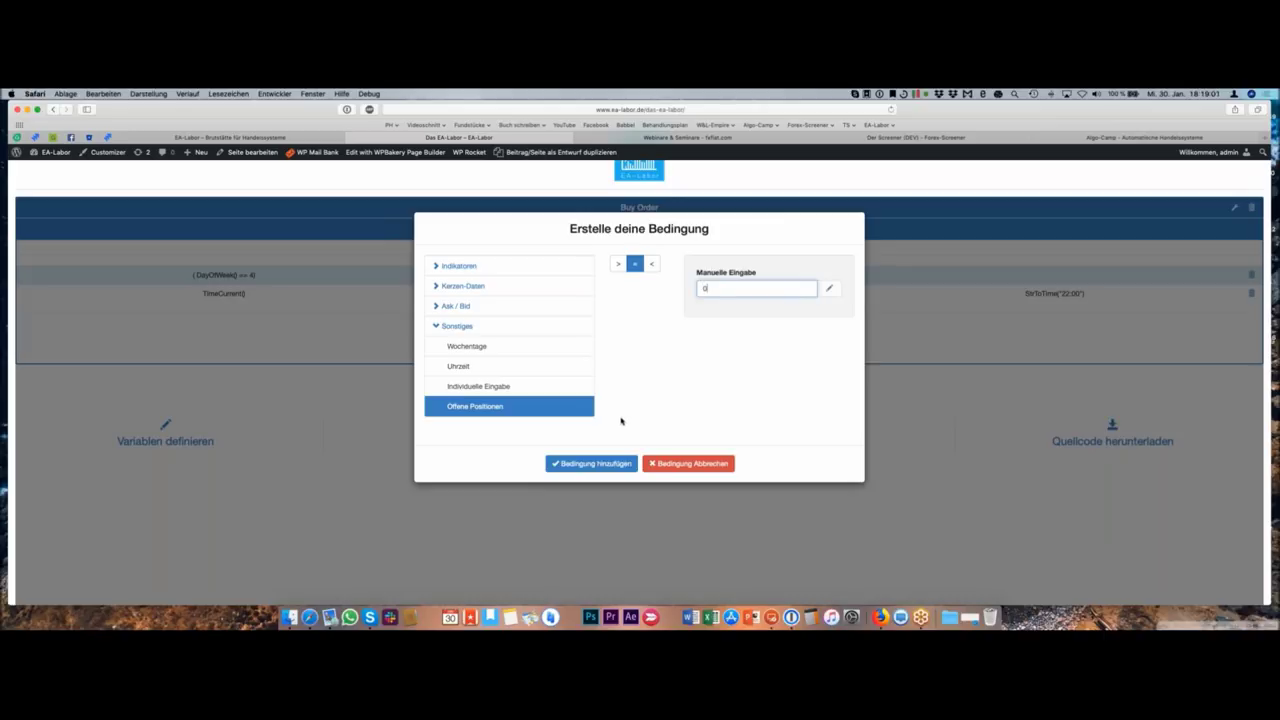
left_click(573, 466)
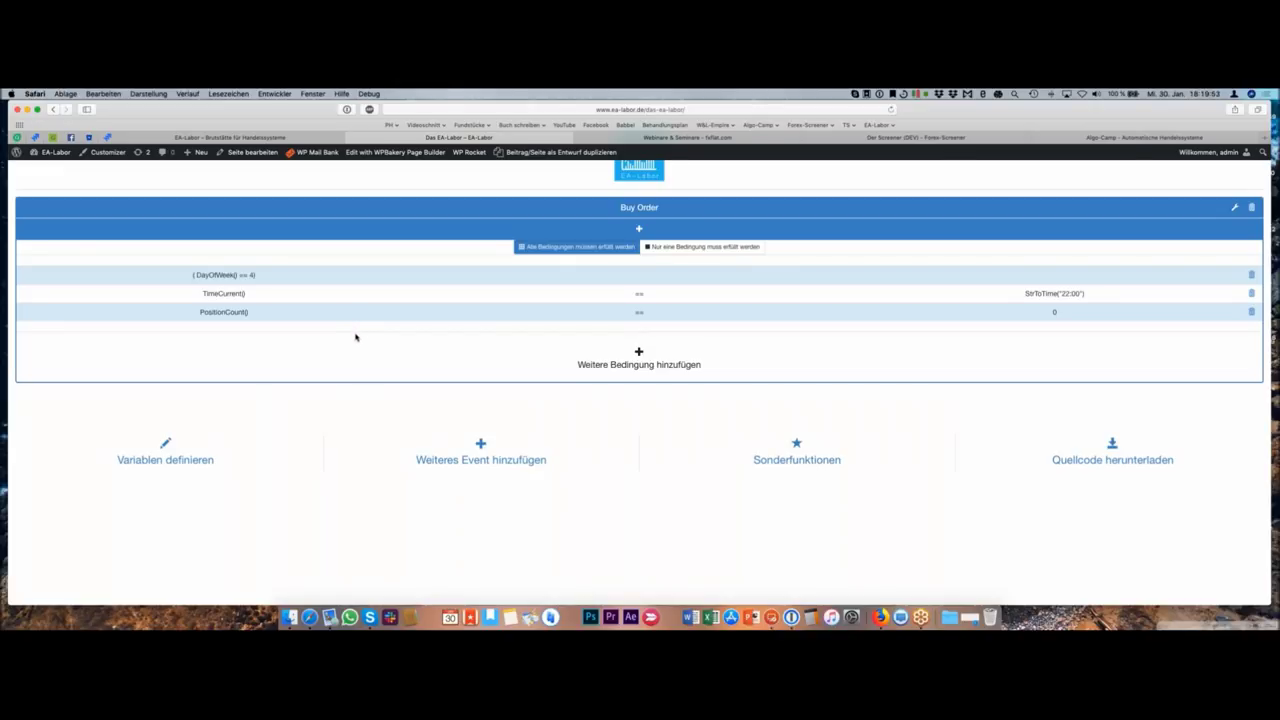
- Examine the Lots, Stoploss and Takeprofit values in the Buy Order's event settings and close them without changes
left_click(1234, 209)
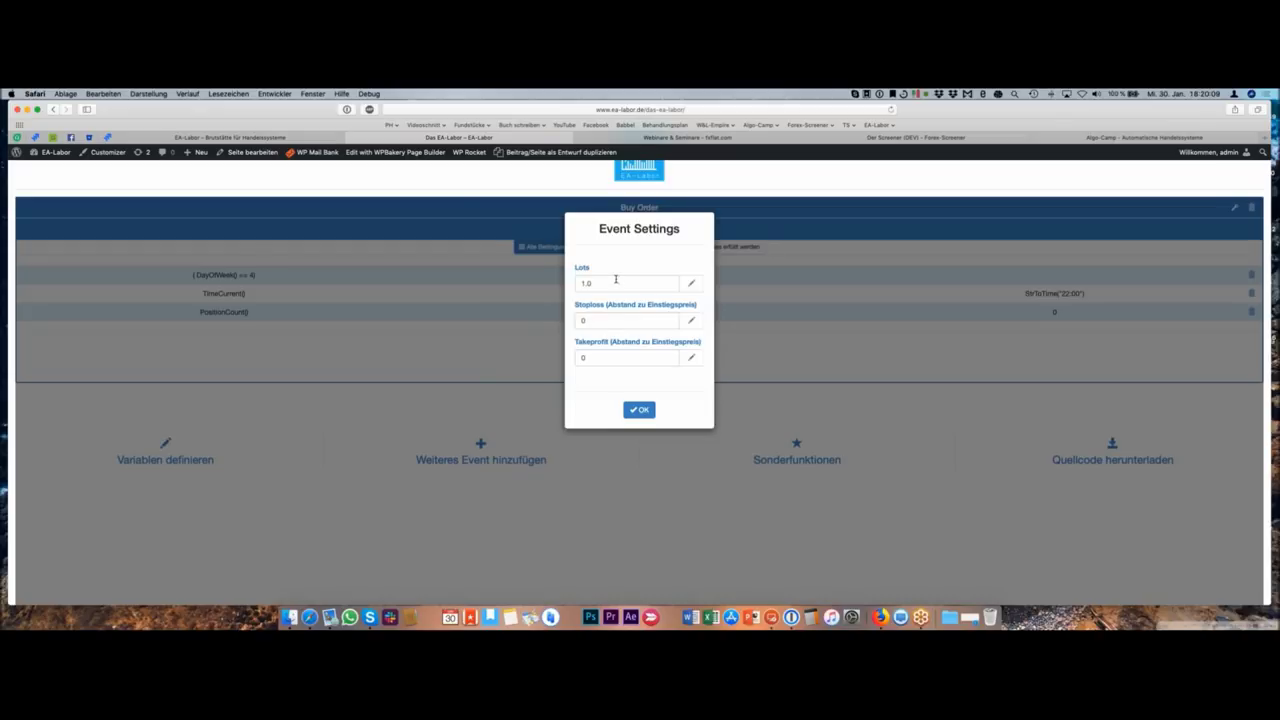
left_click(620, 283)
double_click(586, 284)
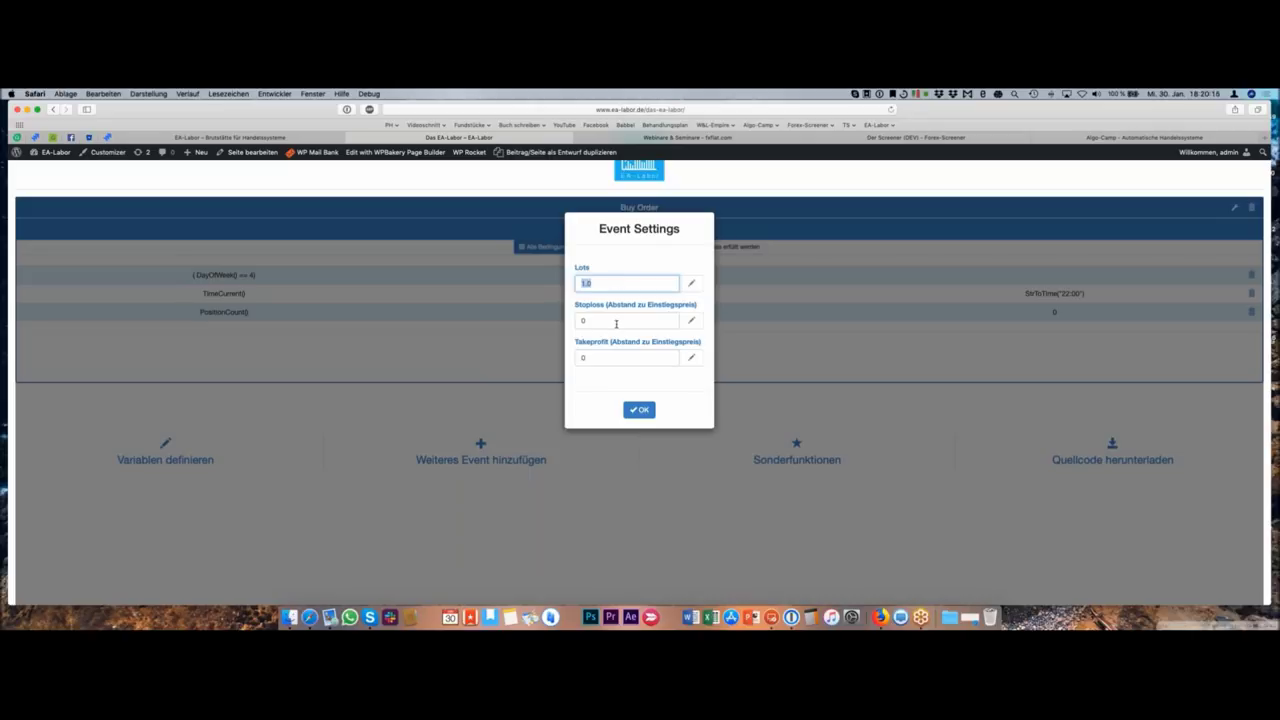
double_click(616, 321)
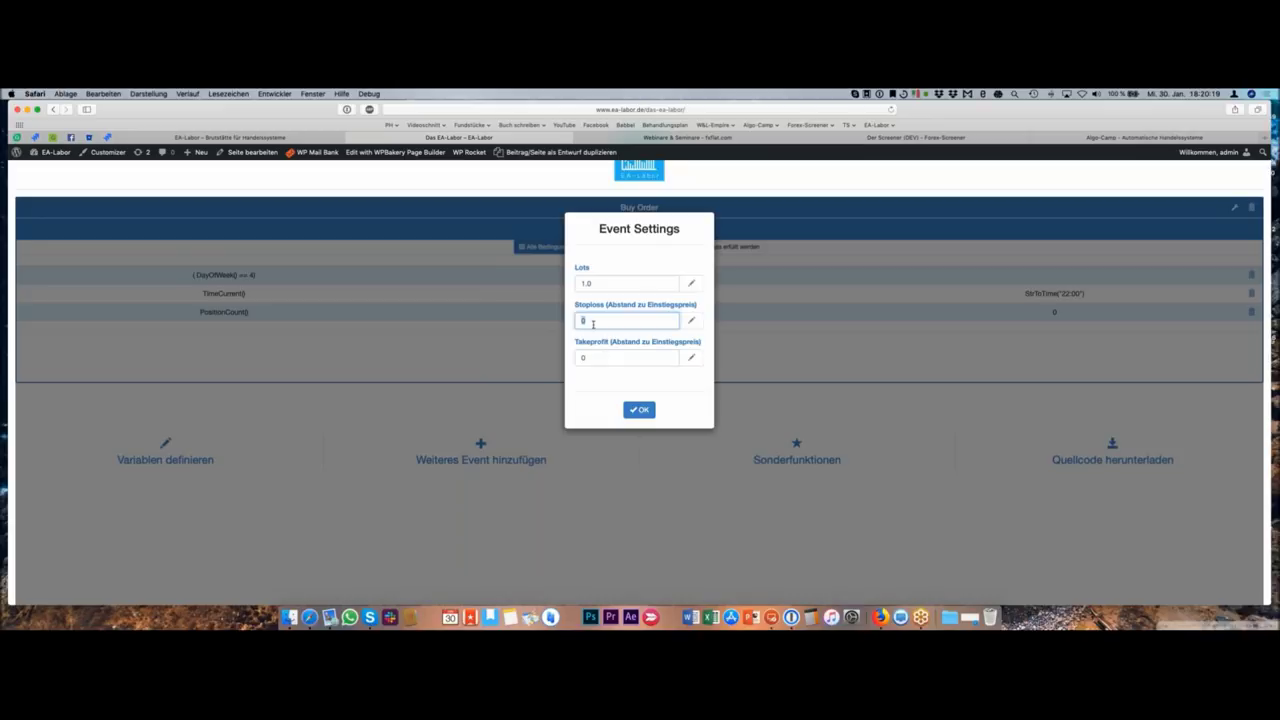
left_click(588, 285)
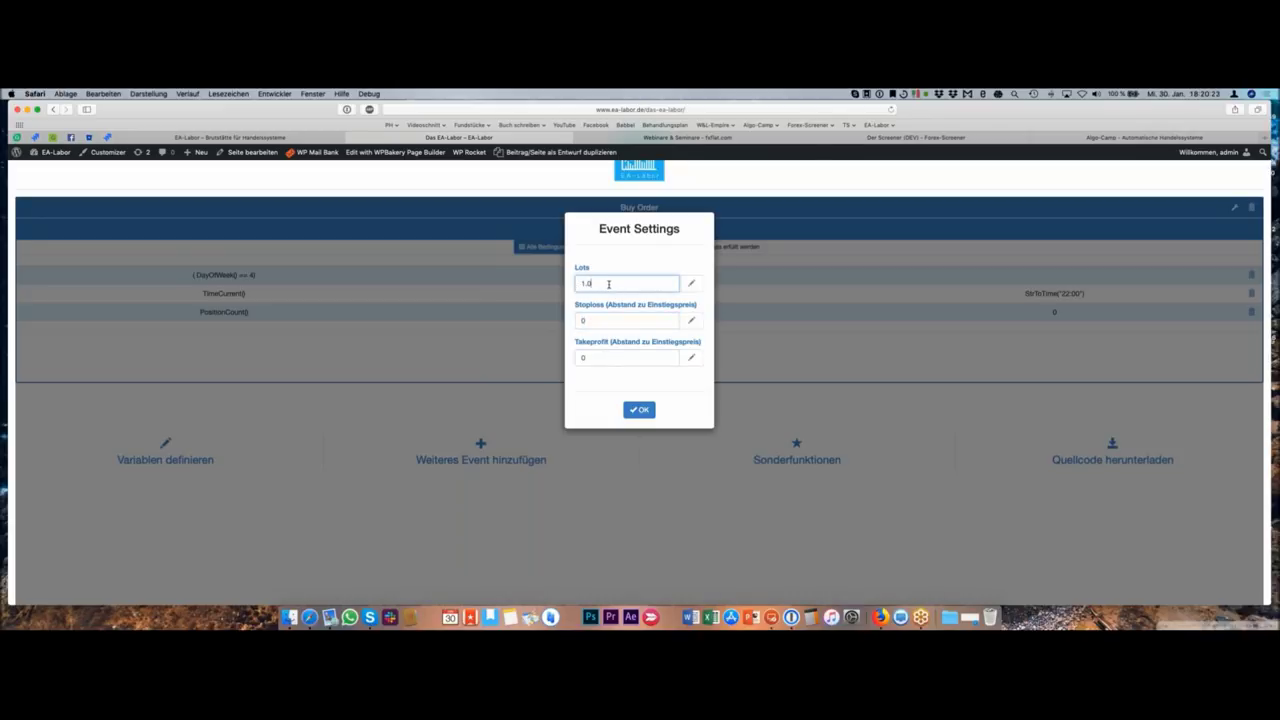
left_click(639, 410)
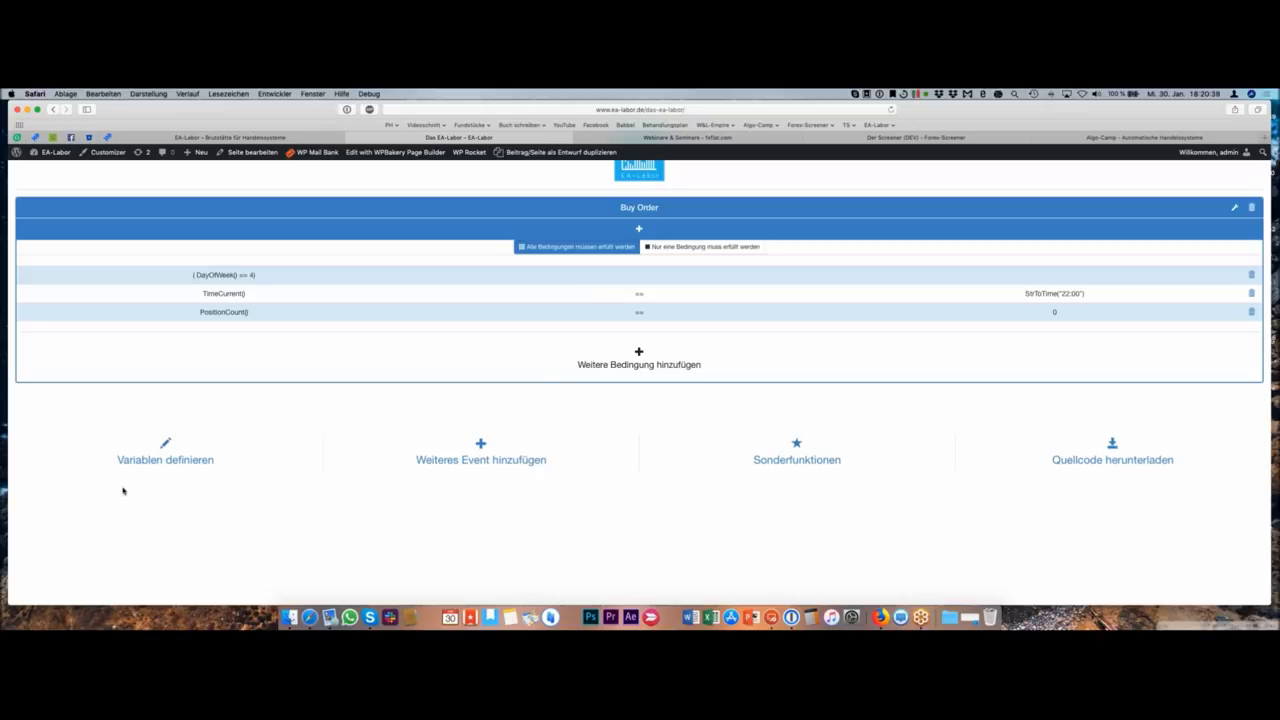
- Add a Buy Order schließen event to the project
left_click(482, 455)
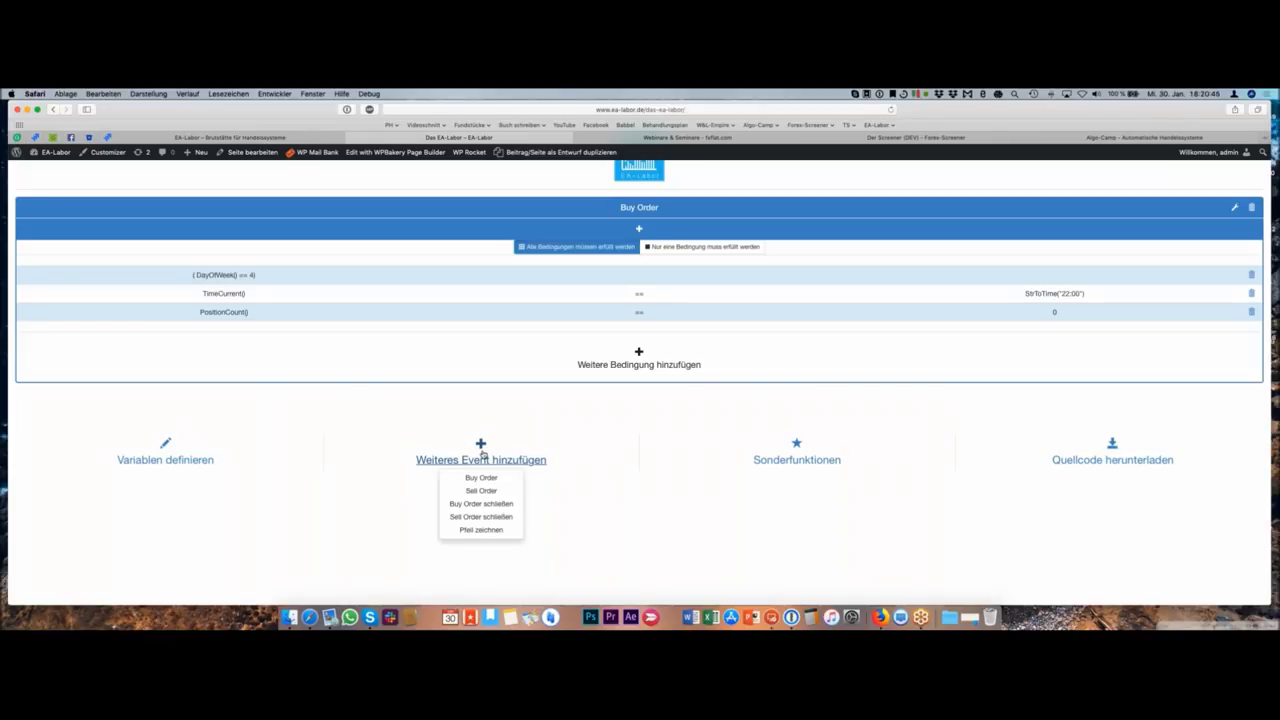
left_click(489, 506)
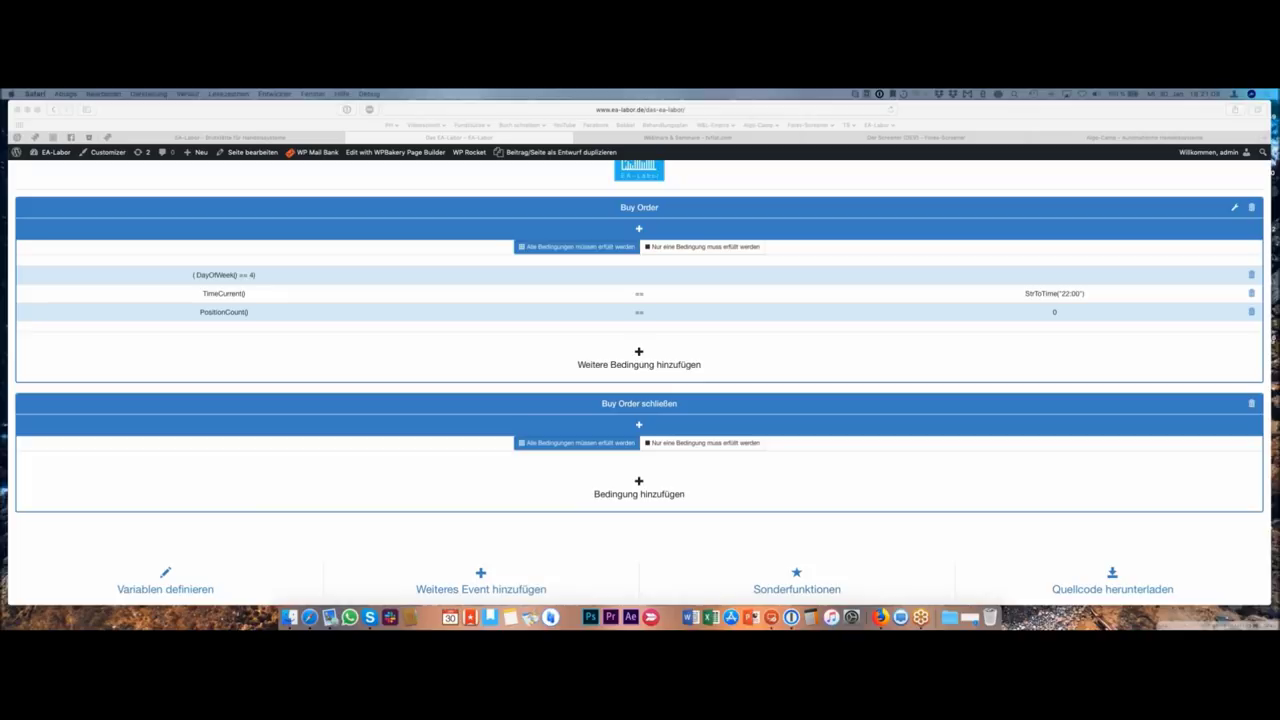
left_click(820, 480)
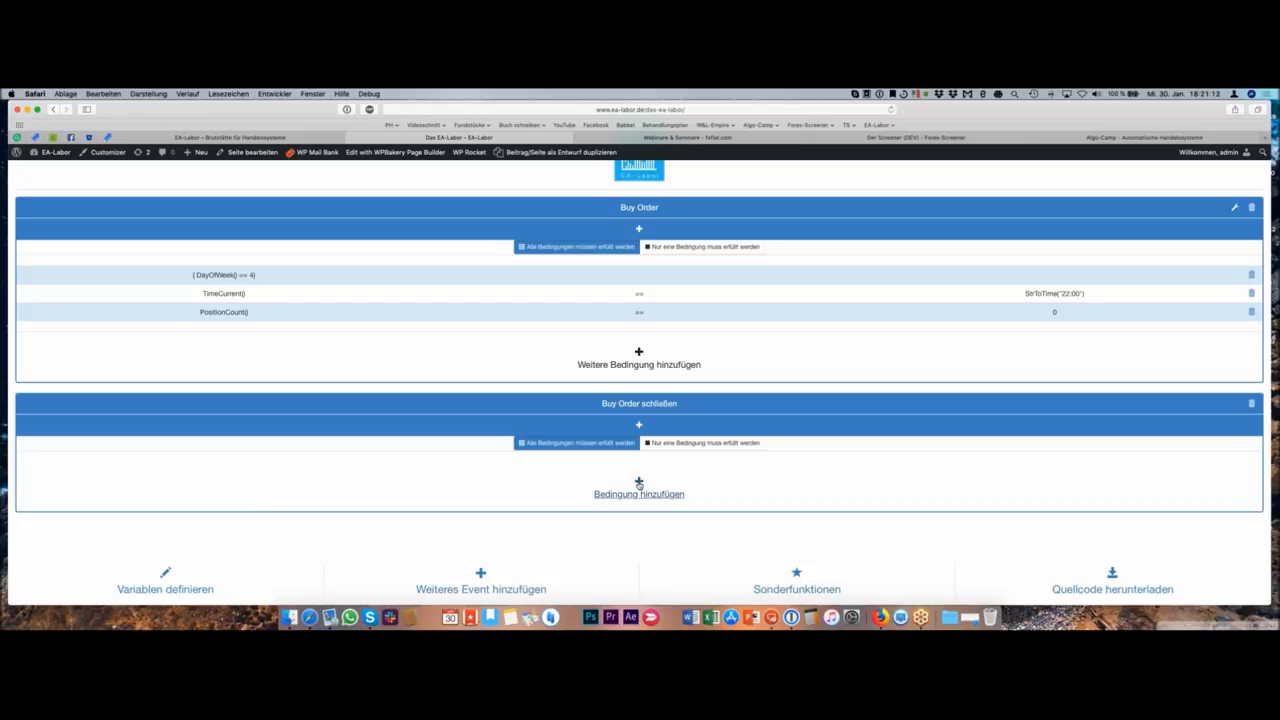
- Add a Wochentage condition to Buy Order schließen with Montag, Dienstag, Mittwoch and Donnerstag disabled, leaving only Freitag active
left_click(639, 484)
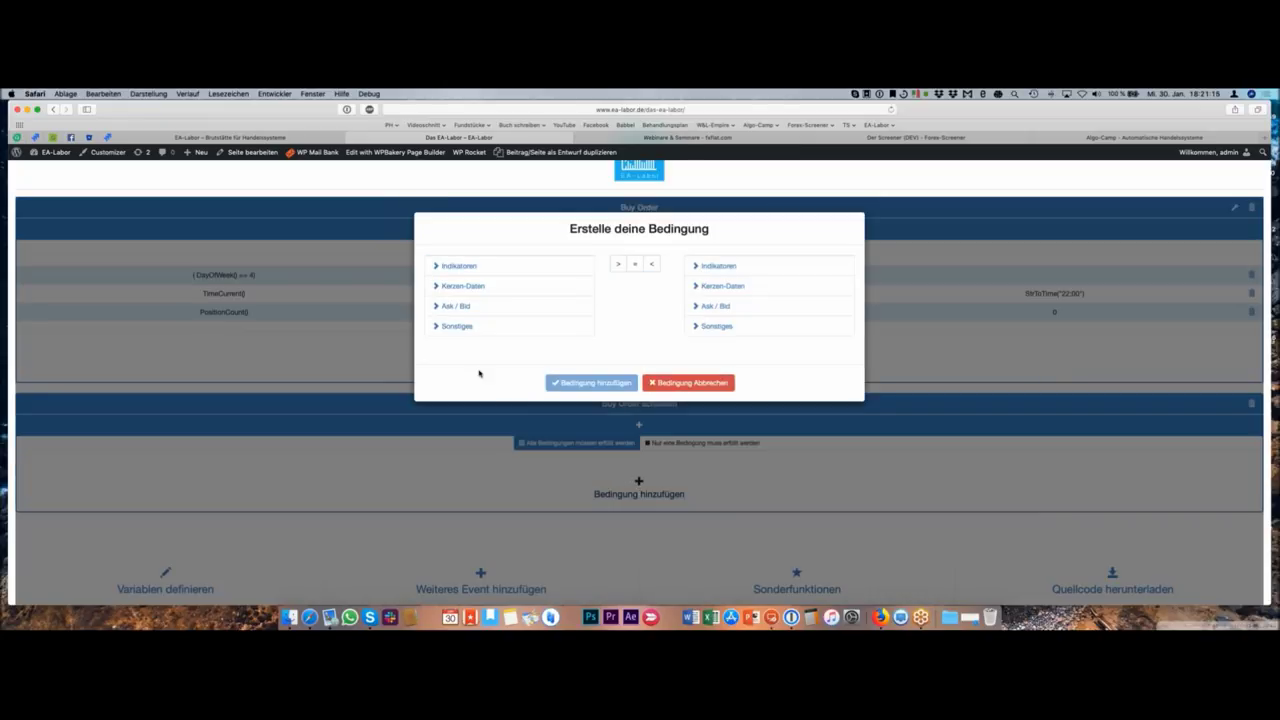
left_click(466, 327)
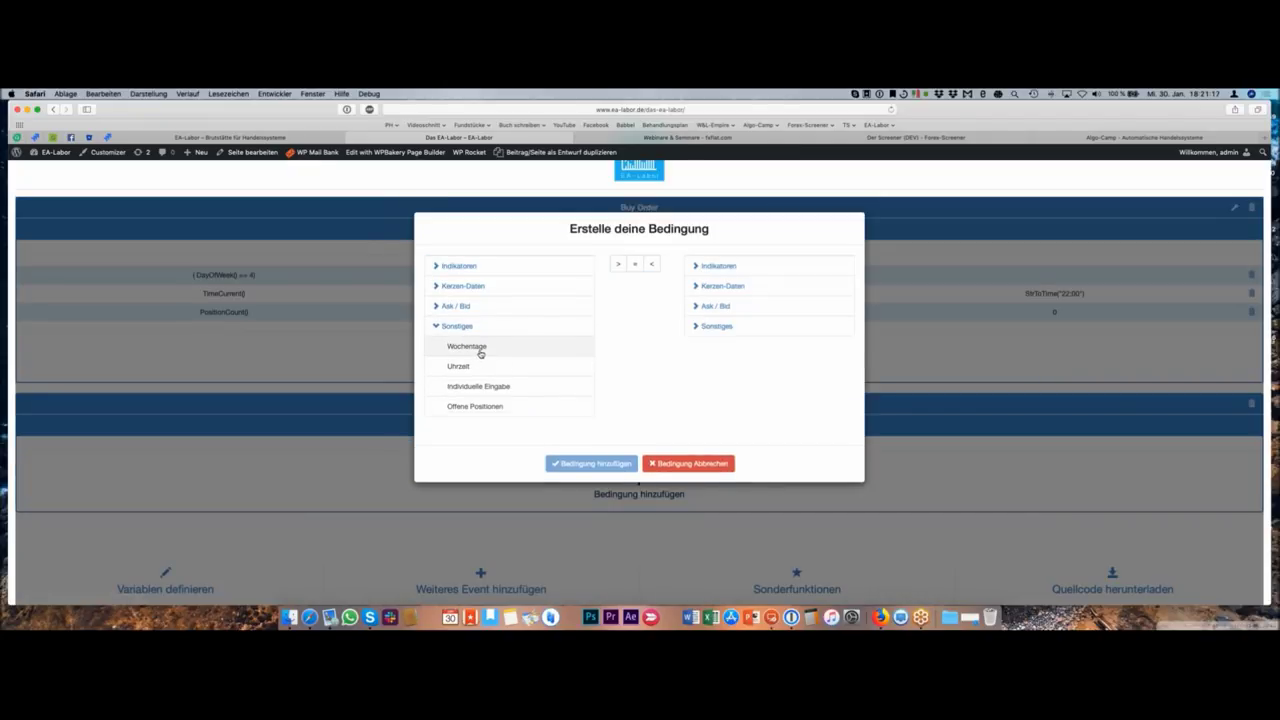
left_click(480, 347)
left_click(837, 296)
left_click(837, 316)
left_click(836, 339)
left_click(837, 357)
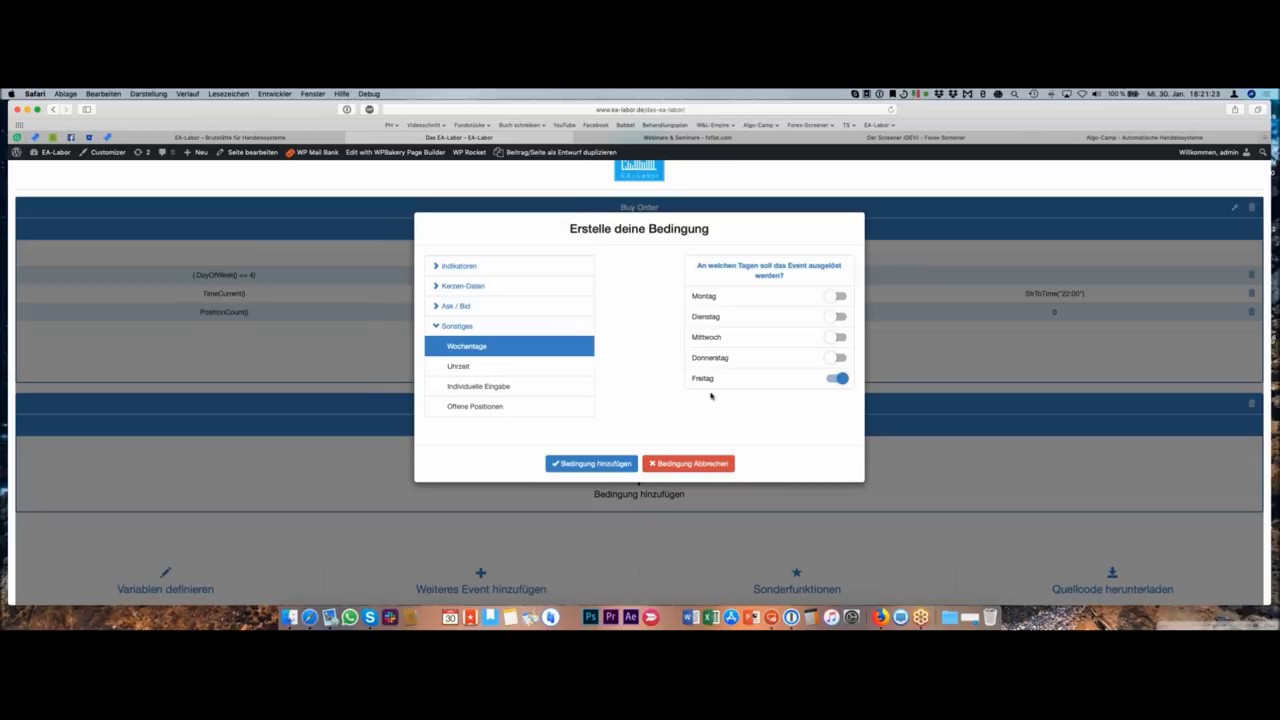
left_click(580, 465)
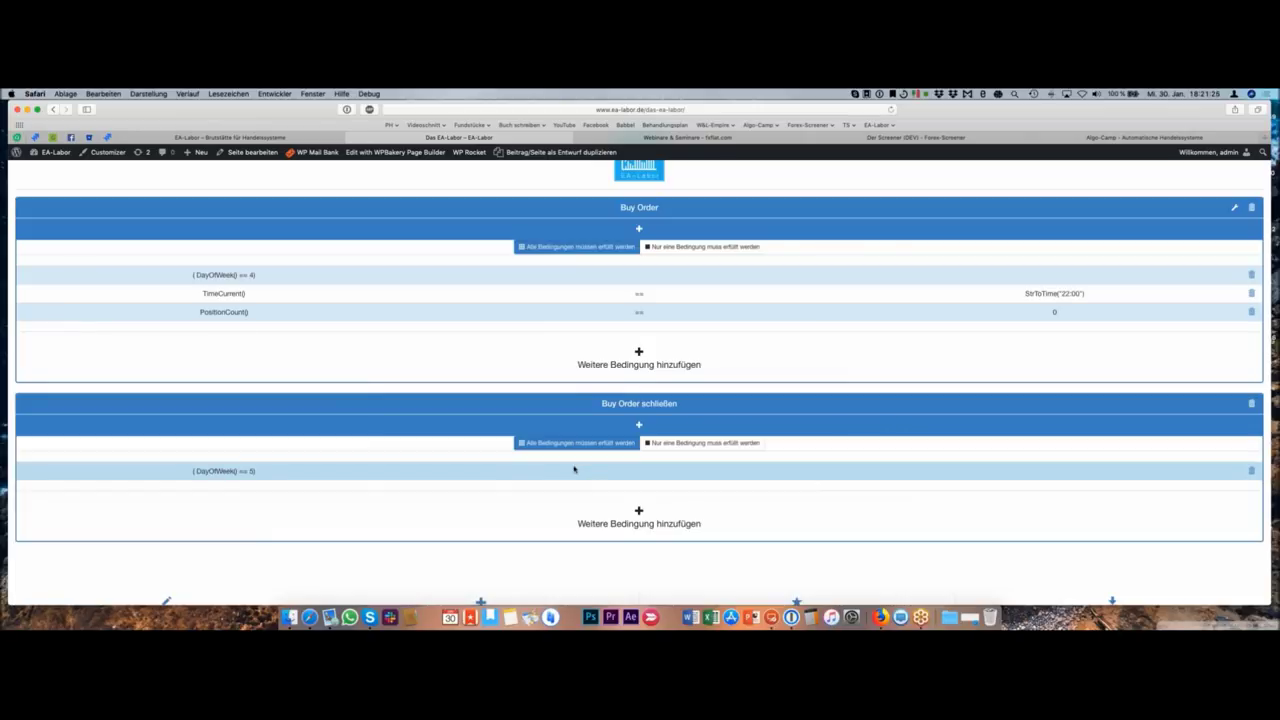
- Add a condition to the Buy Order schließen event requiring the Uhrzeit to equal 22:00
left_click(645, 523)
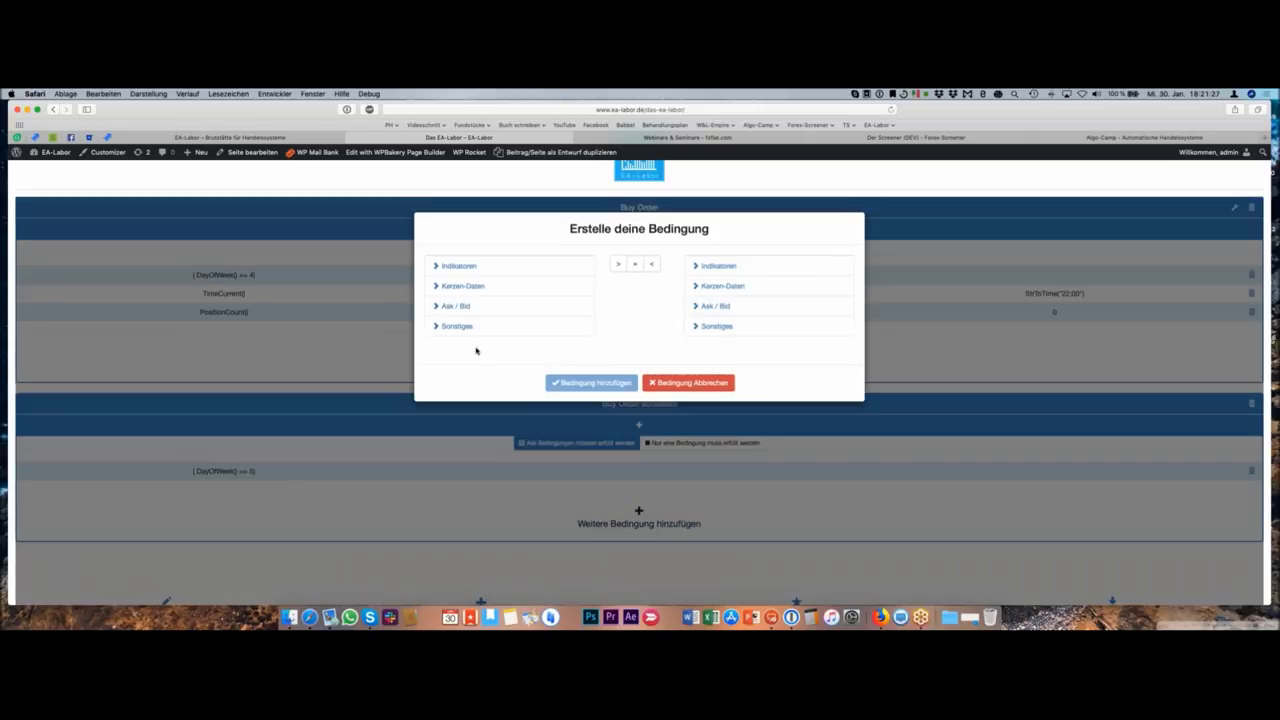
left_click(462, 327)
left_click(458, 366)
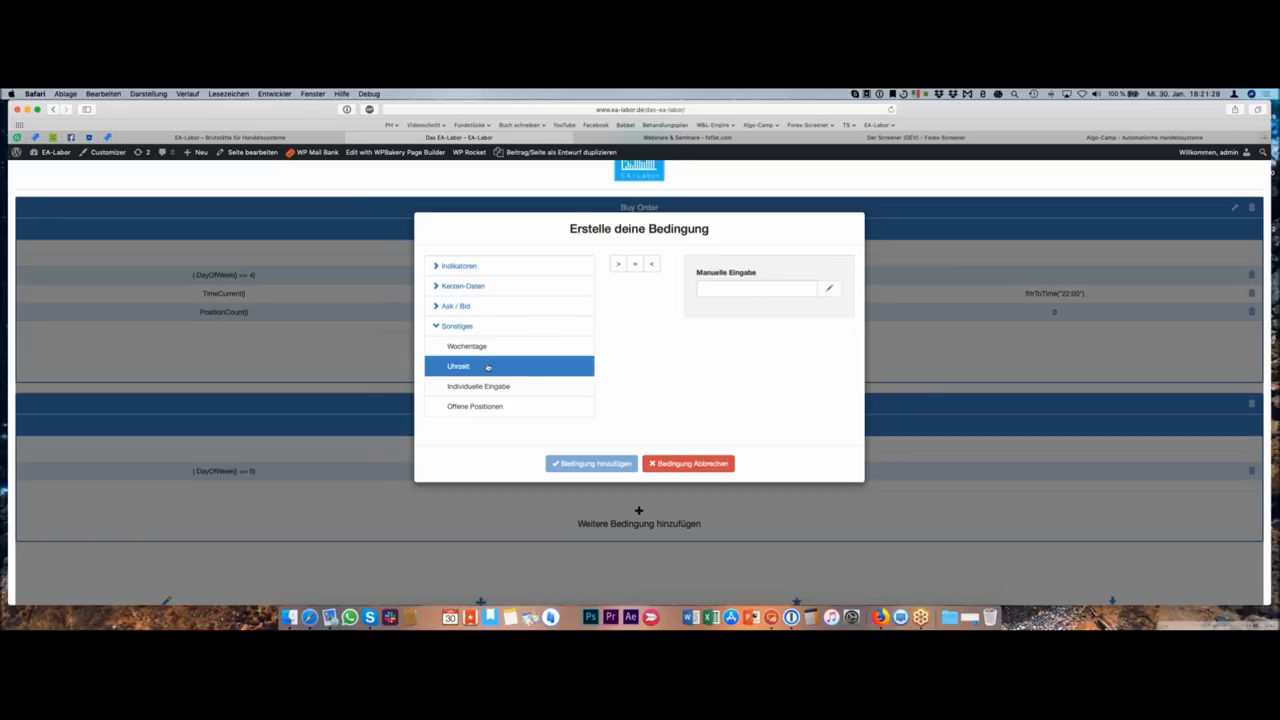
left_click(634, 263)
left_click(699, 289)
type("22:00")
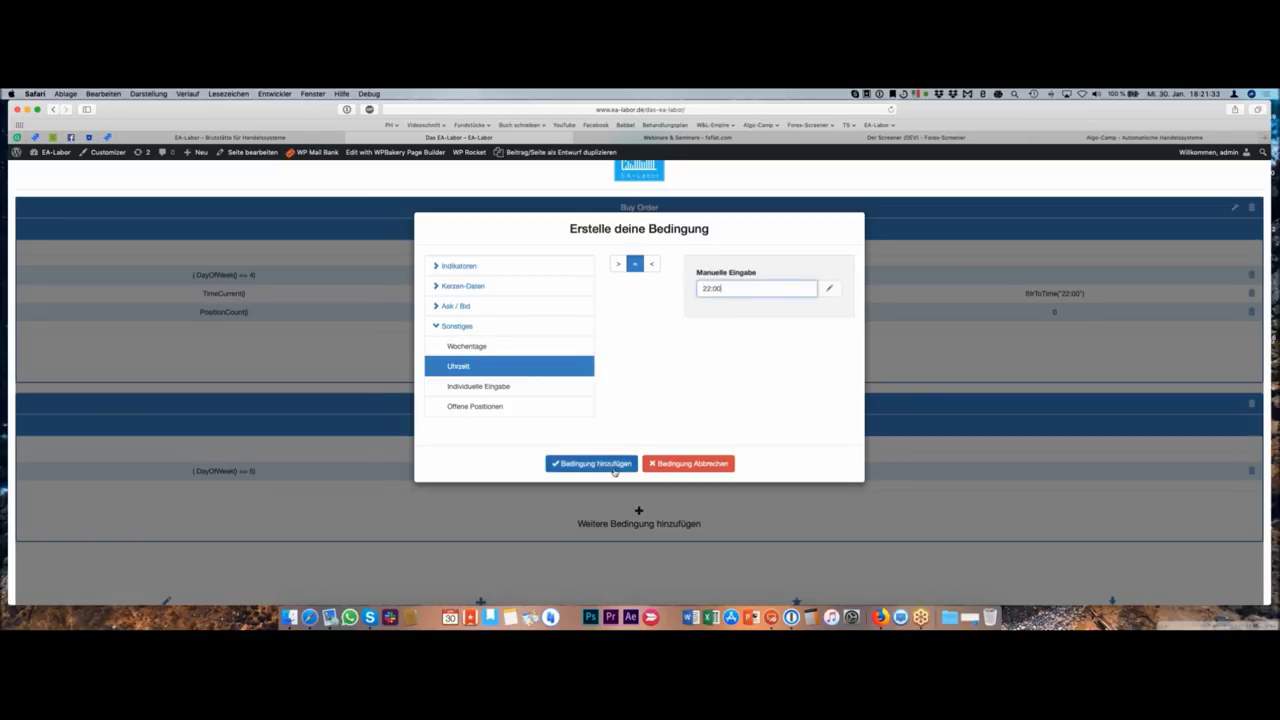
left_click(619, 473)
- Add a condition to the Buy Order schließen event requiring the number of Offene Positionen to equal 1
scroll(622, 475, "down", 2)
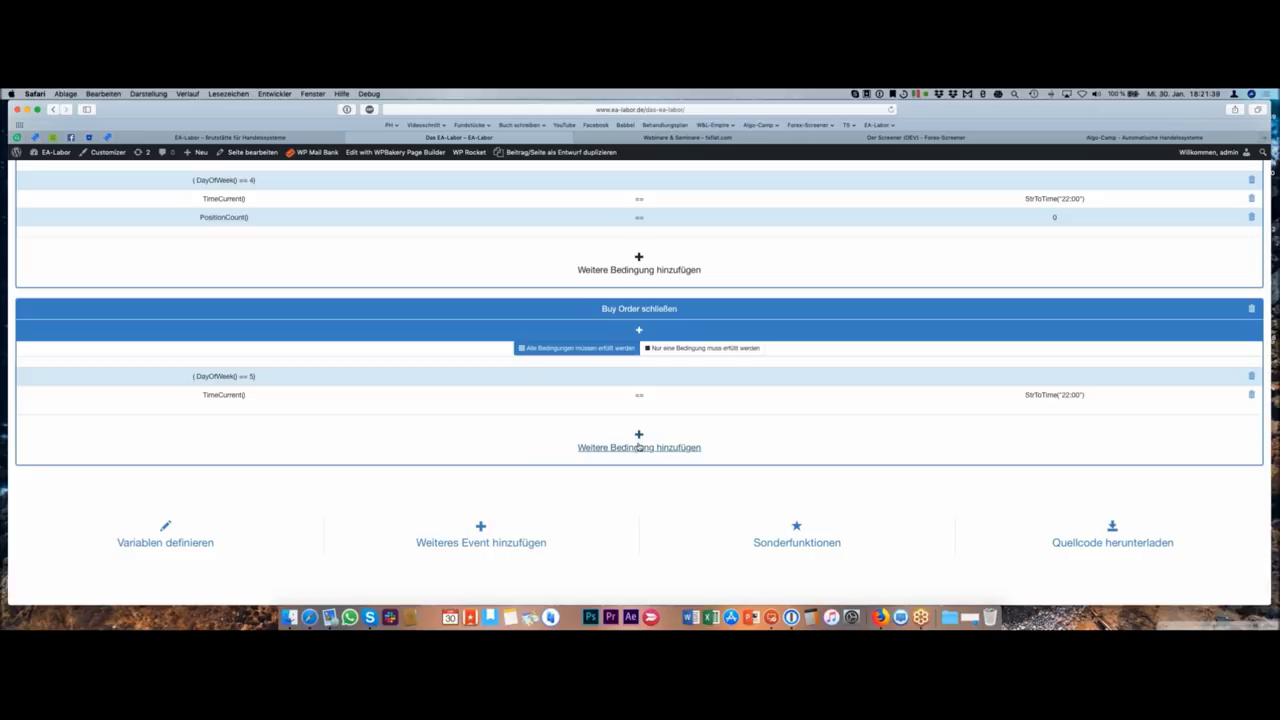
left_click(639, 447)
scroll(520, 340, "up", 3)
left_click(457, 355)
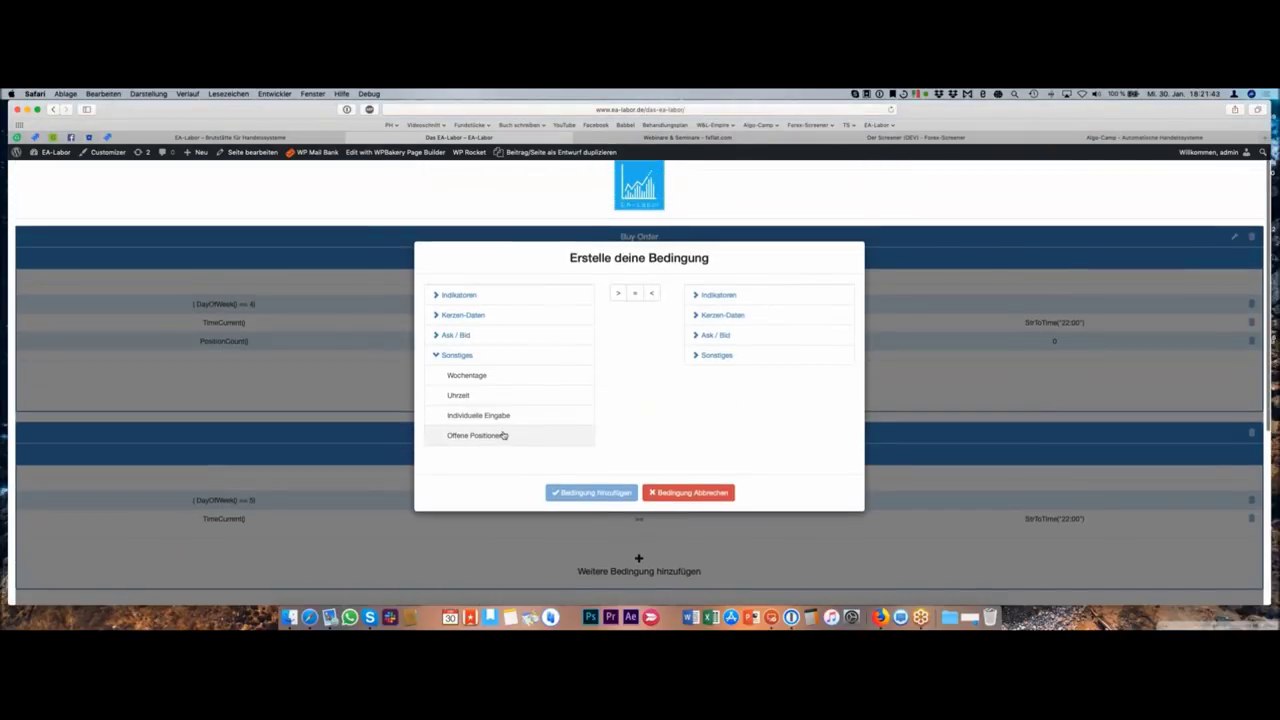
left_click(505, 435)
left_click(635, 293)
left_click(724, 318)
type("1")
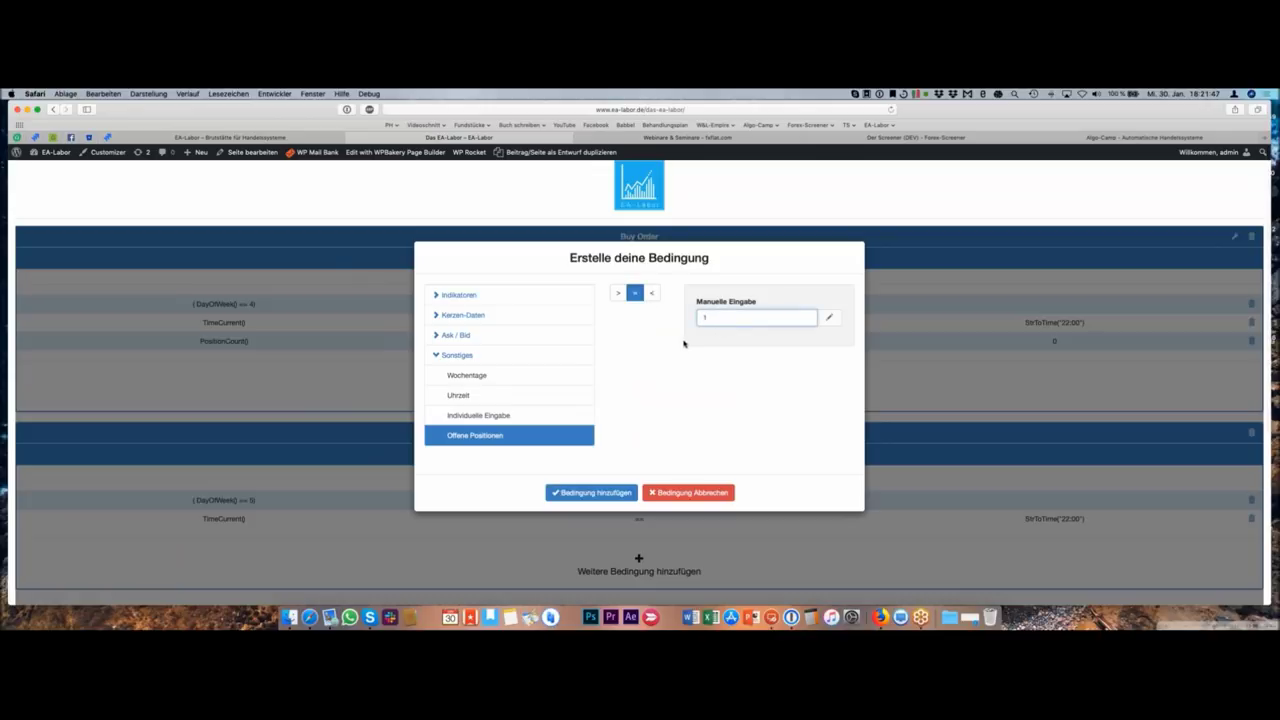
left_click(617, 493)
scroll(614, 491, "down", 3)
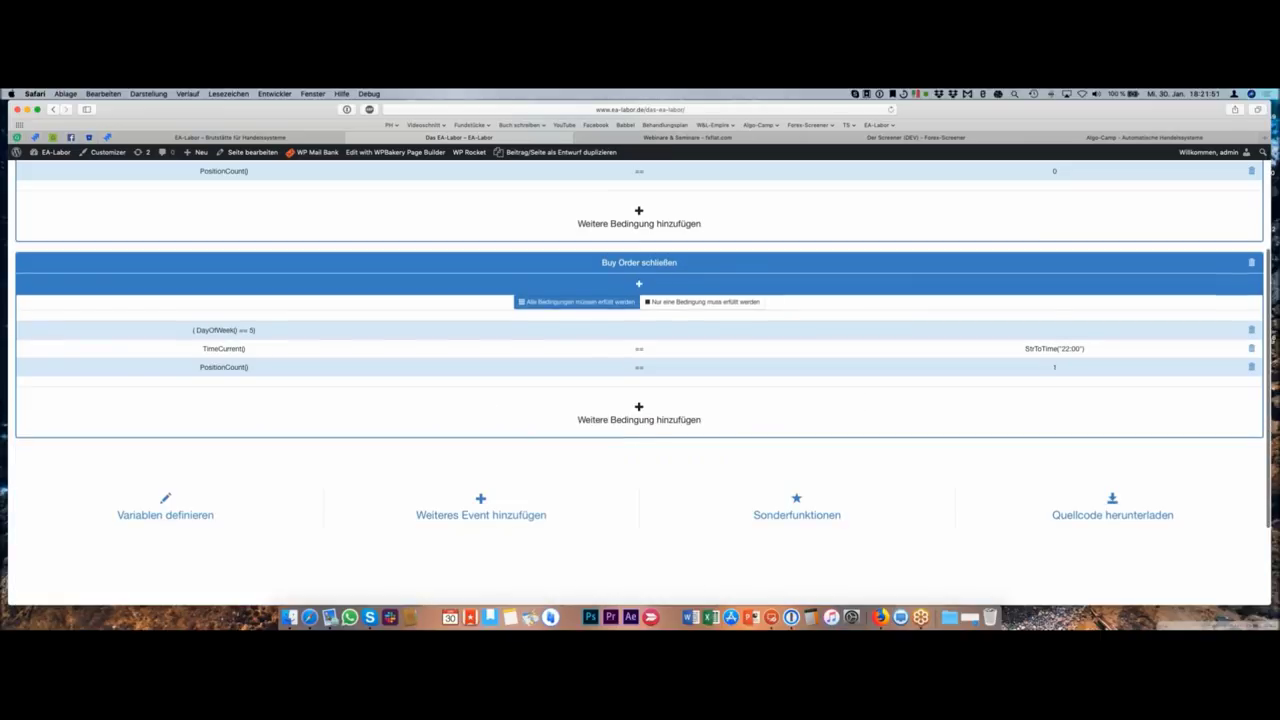
scroll(459, 394, "up", 3)
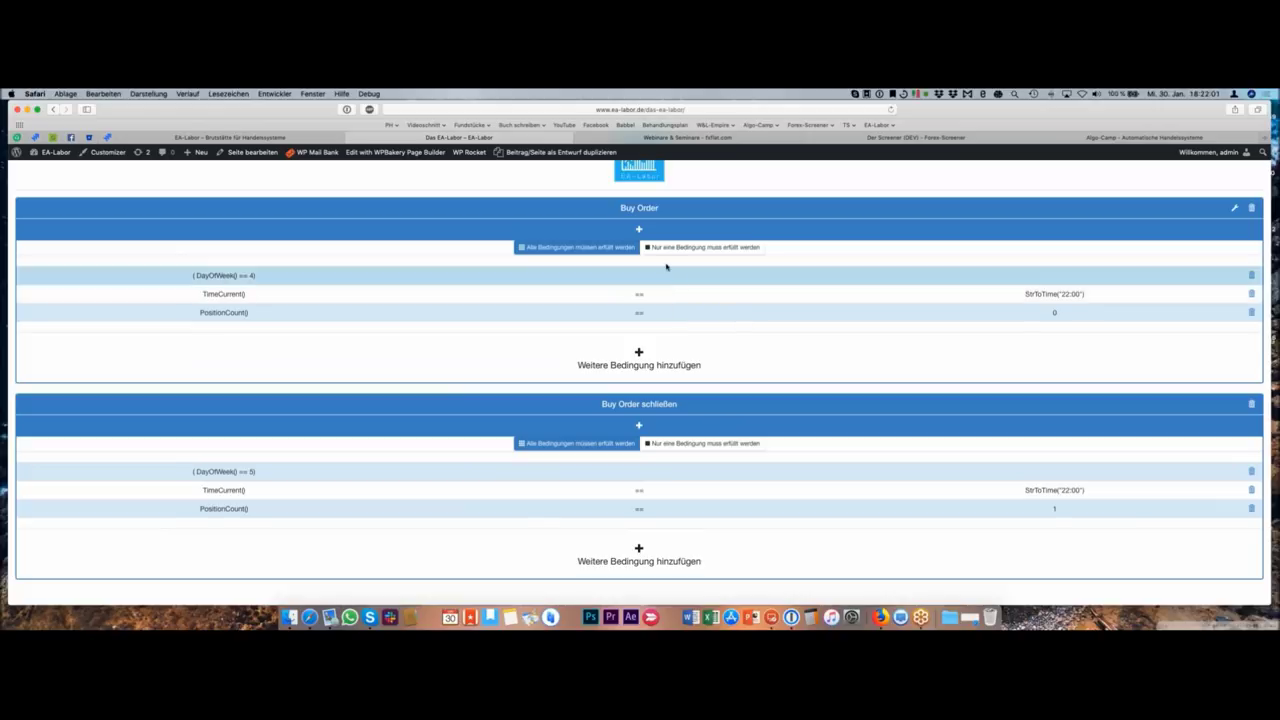
scroll(628, 281, "down", 2)
scroll(628, 281, "down", 3)
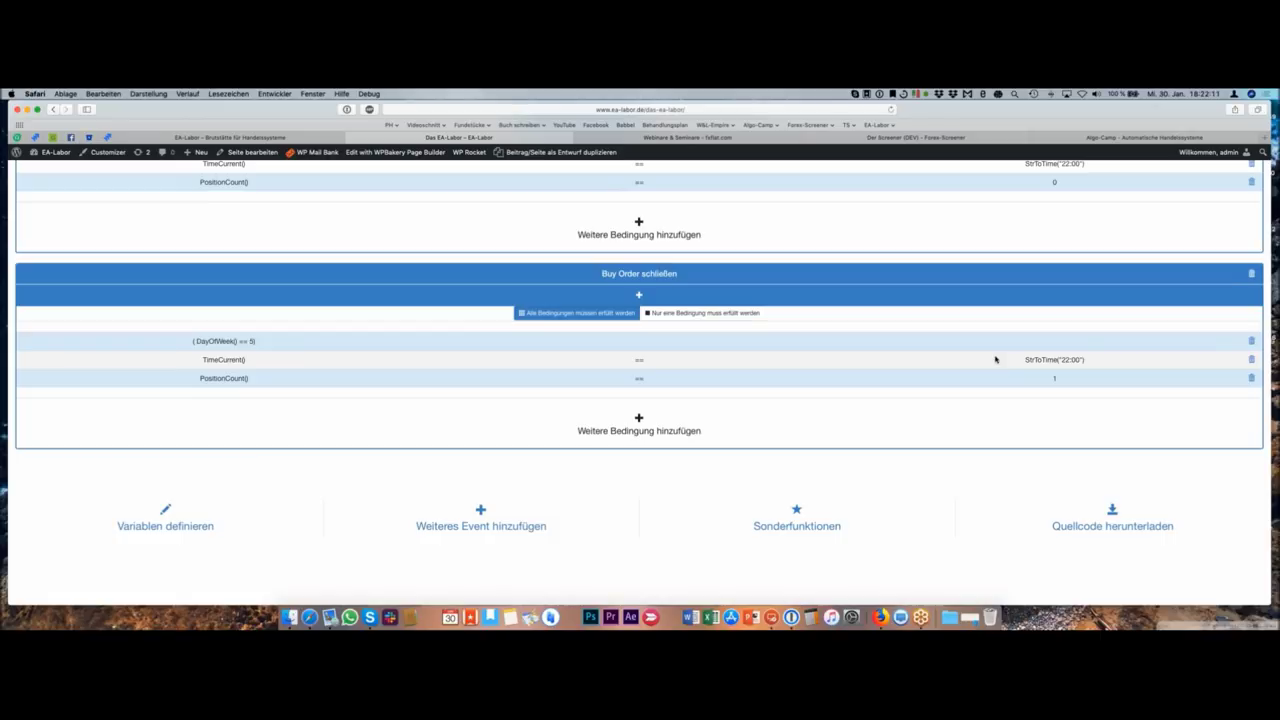
- Review the Expert Advisor's generated source code from OnTick through PositionCount and download it
left_click(1110, 527)
scroll(528, 343, "down", 10)
scroll(640, 380, "down", 10)
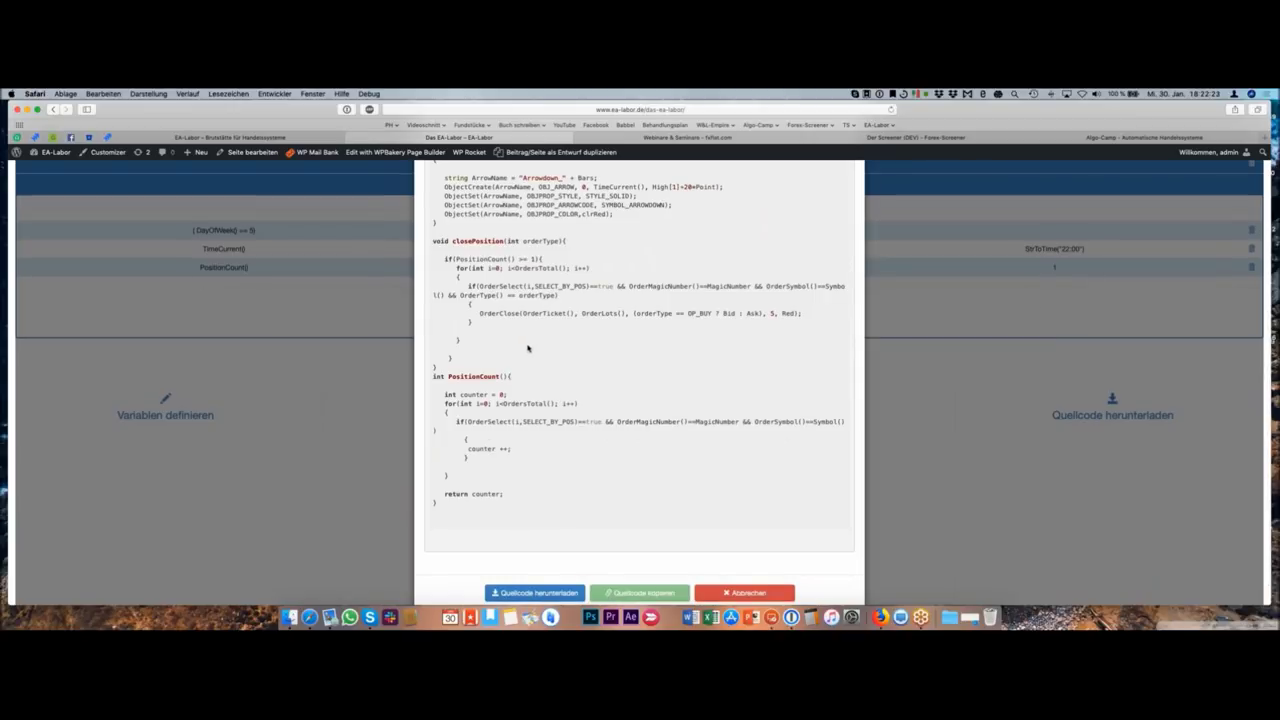
scroll(533, 343, "up", 5)
scroll(455, 360, "up", 6)
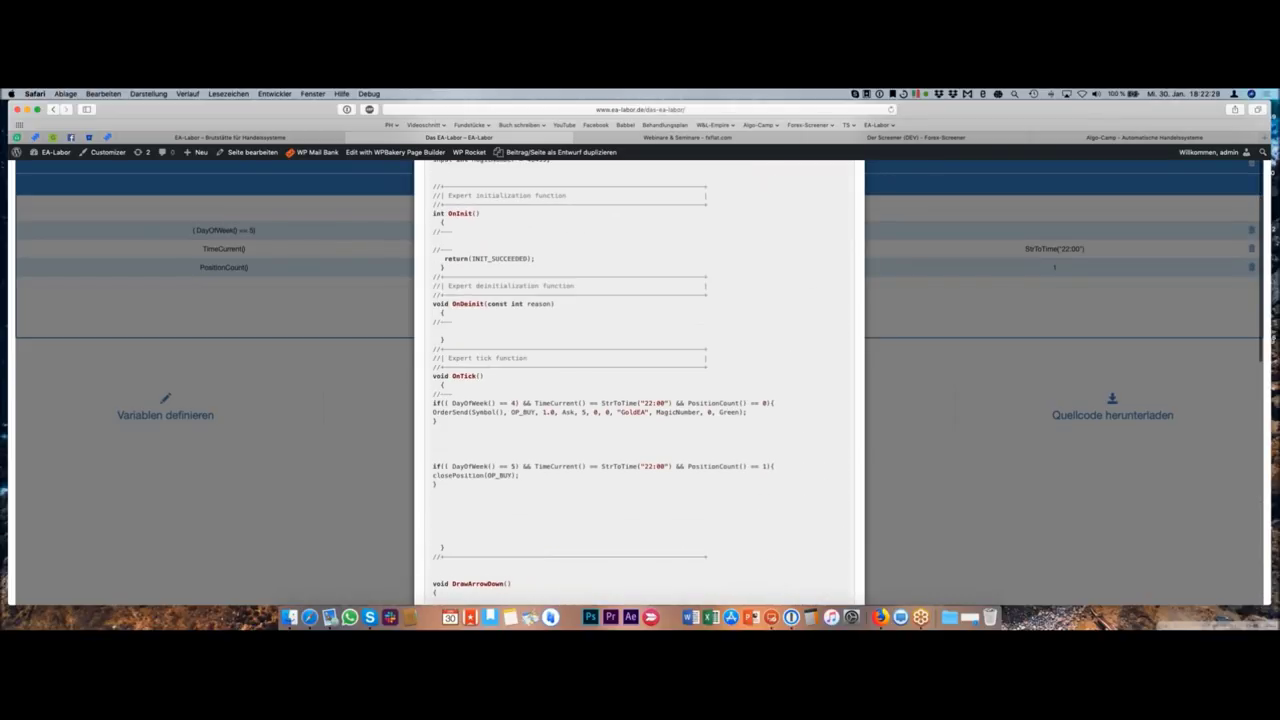
scroll(455, 360, "up", 5)
scroll(540, 377, "down", 15)
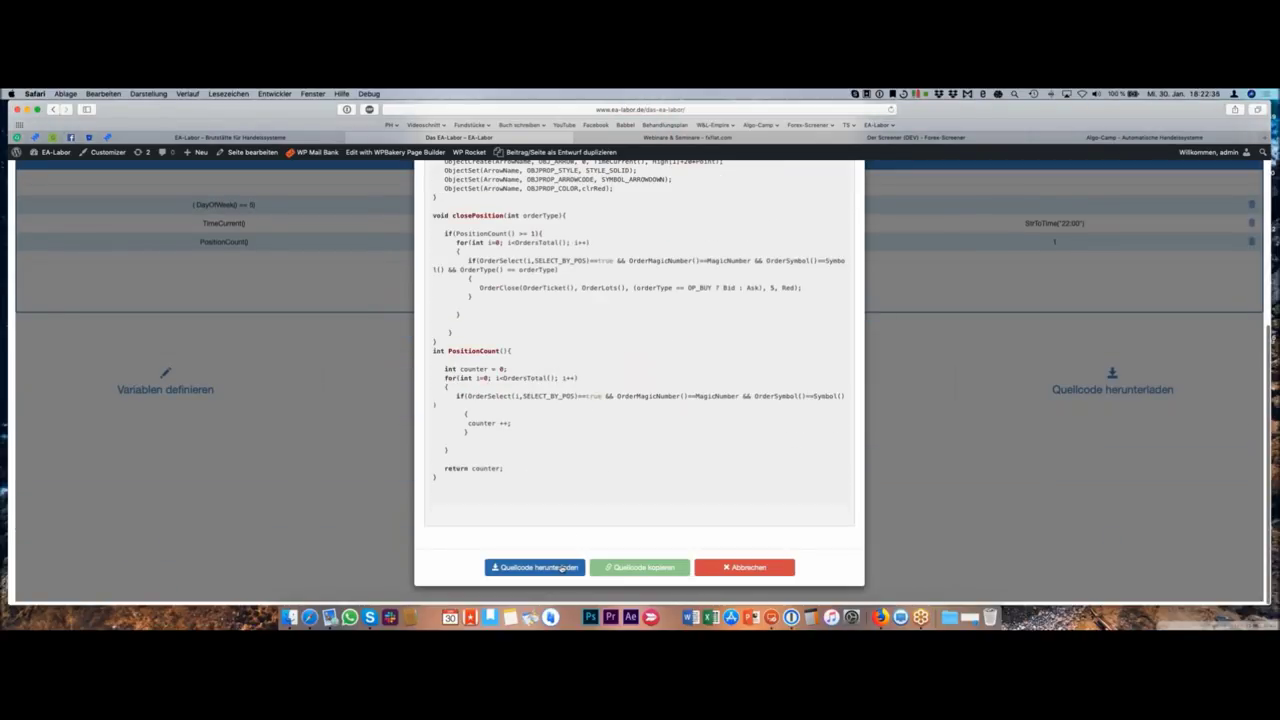
left_click(563, 567)
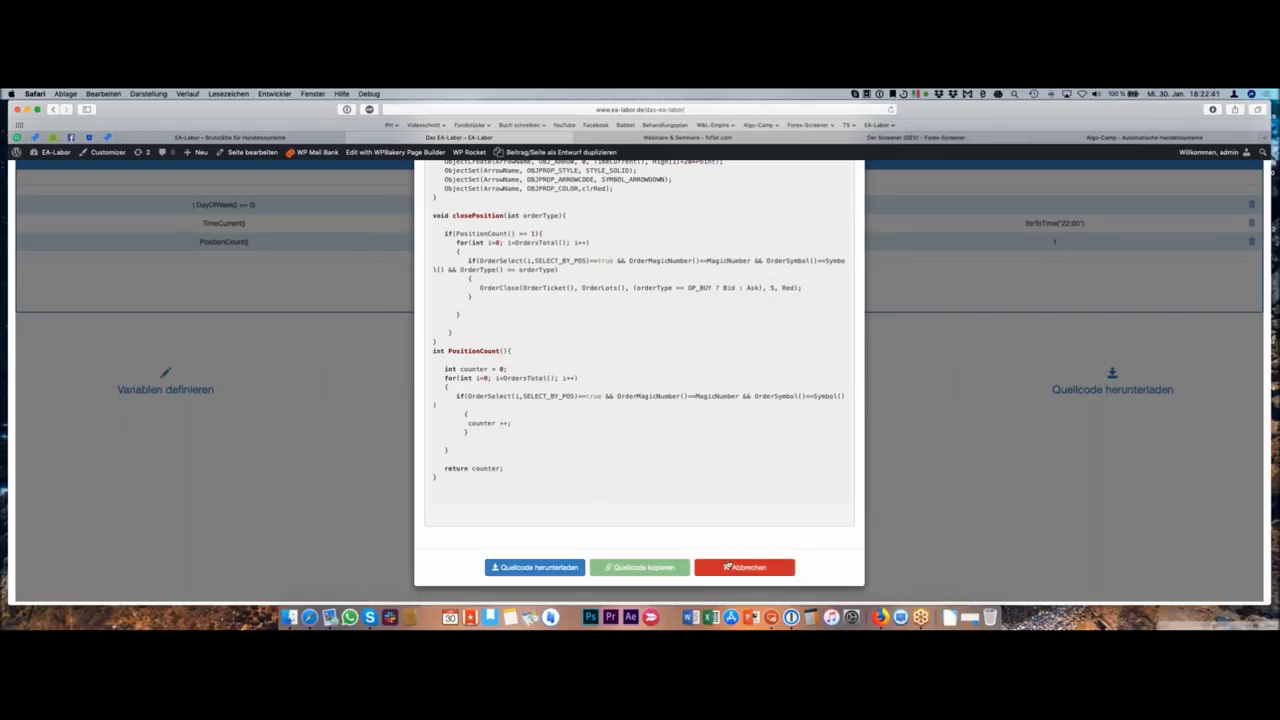
left_click(747, 569)
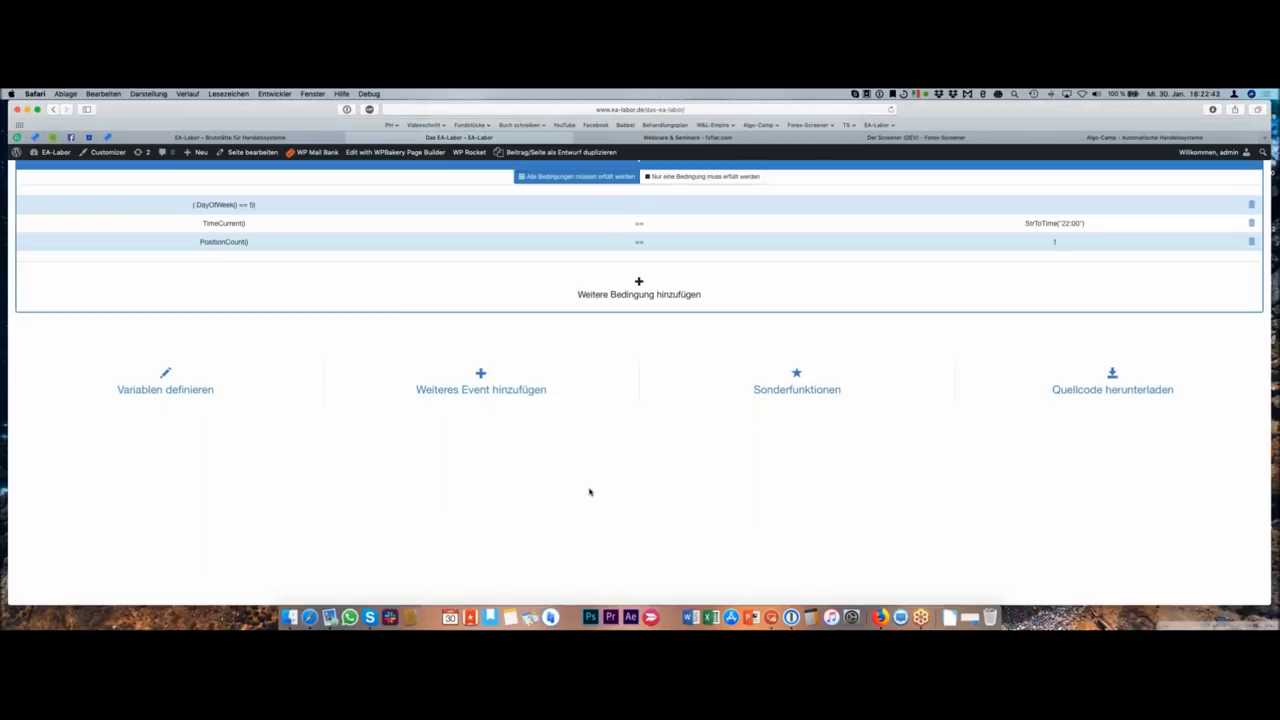
- Enable the special function Freitag alle Positionen schließen with the closing time set to 18:00
scroll(740, 435, "up", 5)
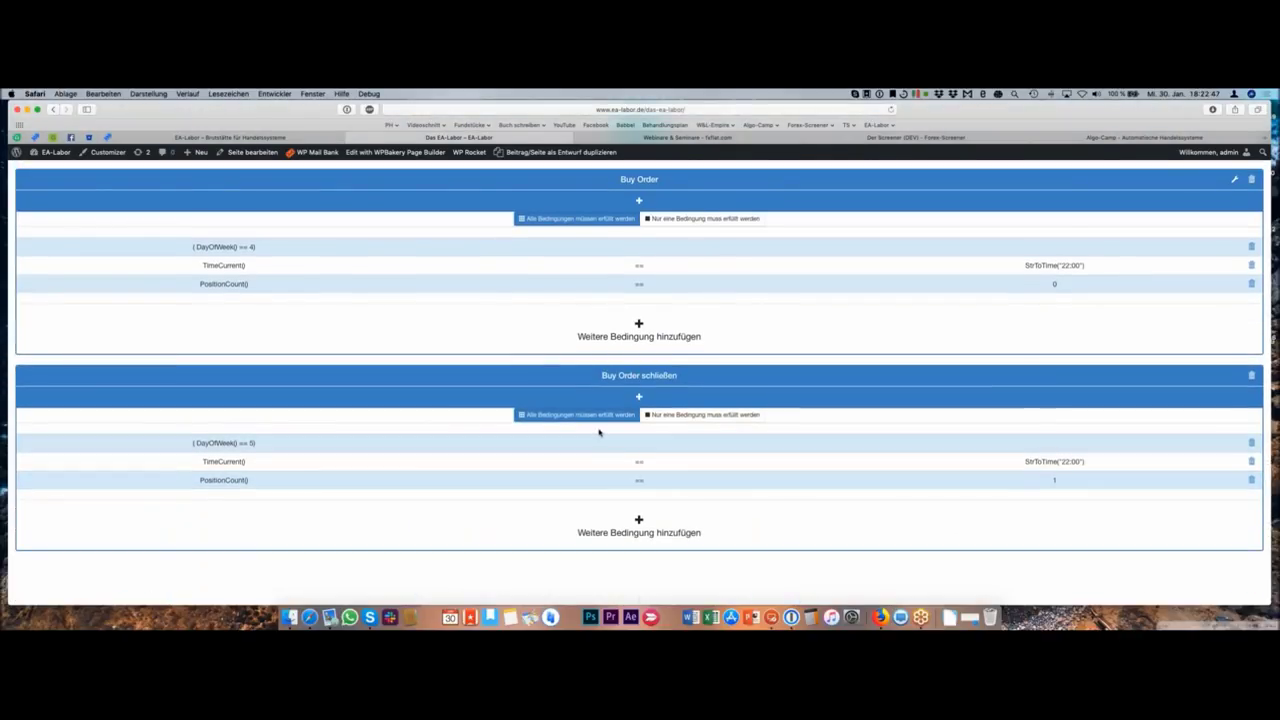
scroll(599, 432, "down", 5)
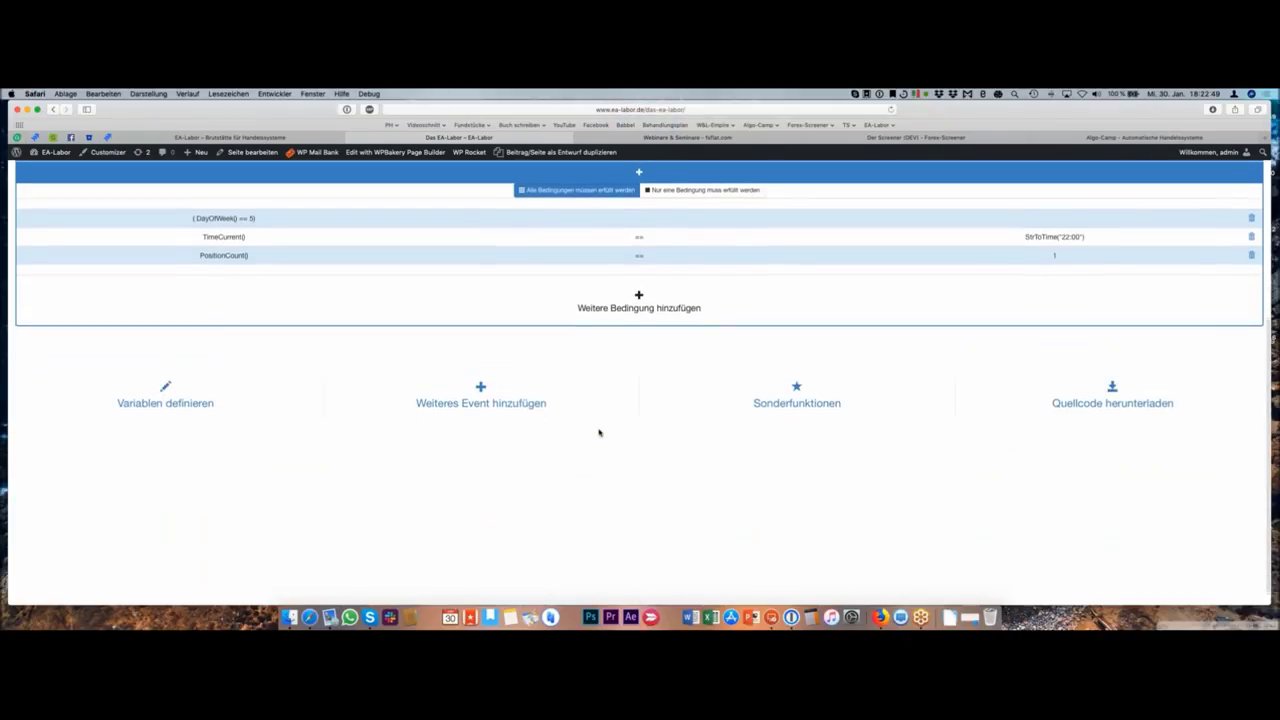
left_click(804, 411)
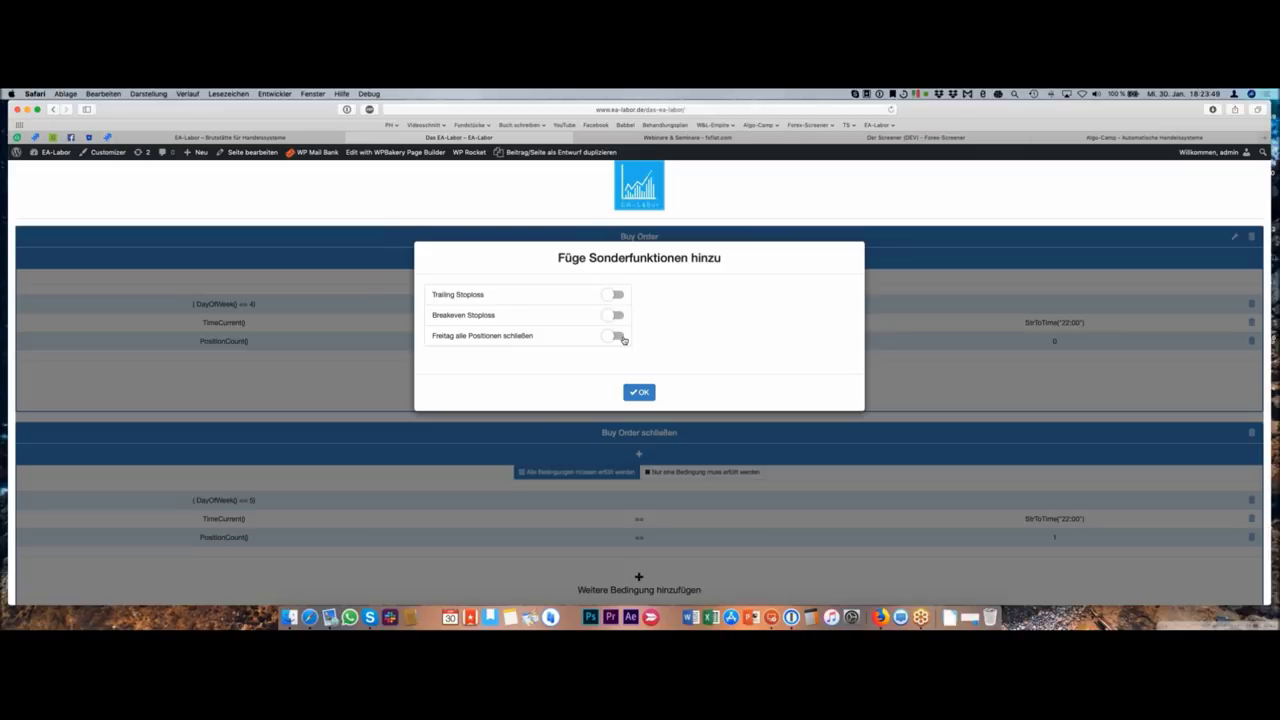
left_click(621, 338)
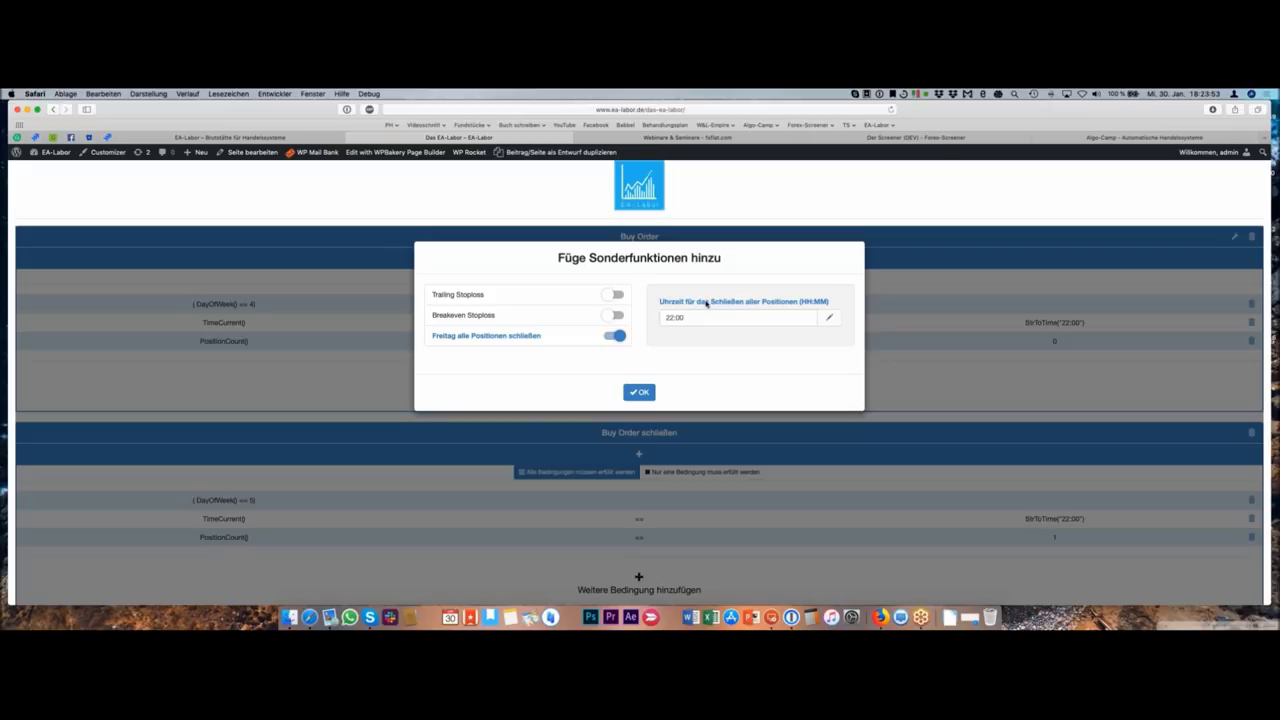
left_click_drag(708, 318, 649, 320)
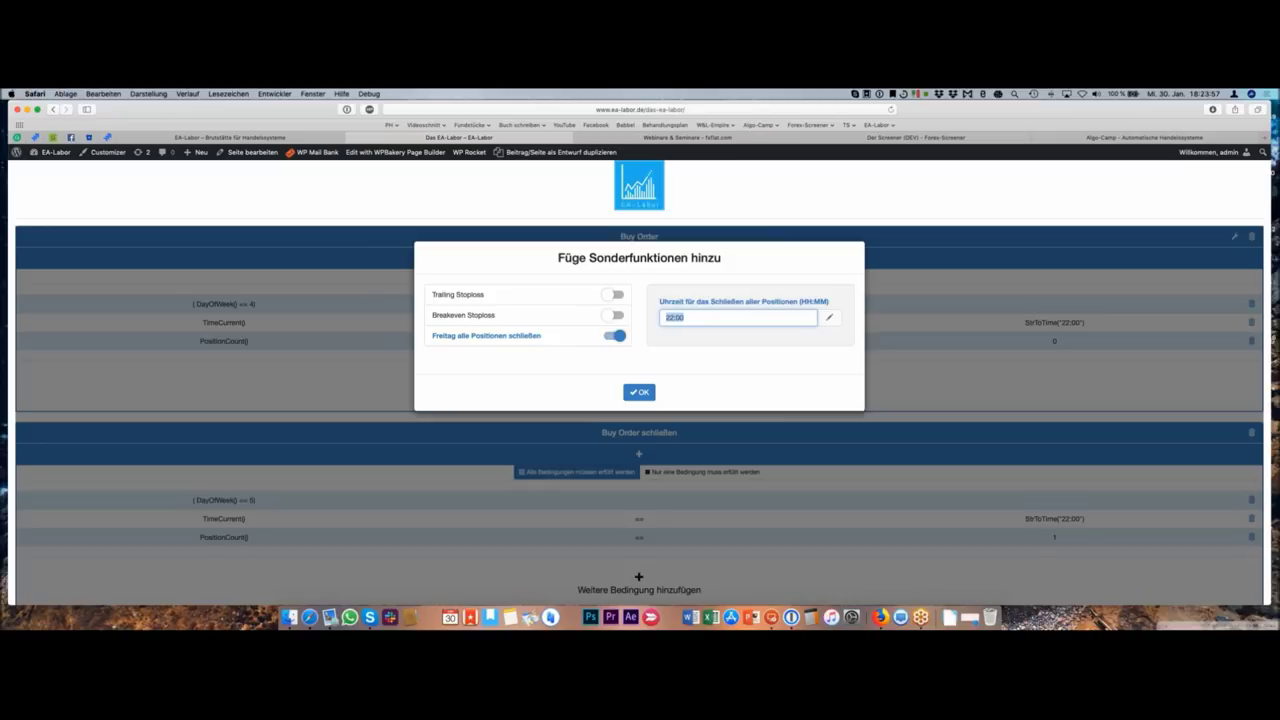
type("18:00")
left_click(645, 392)
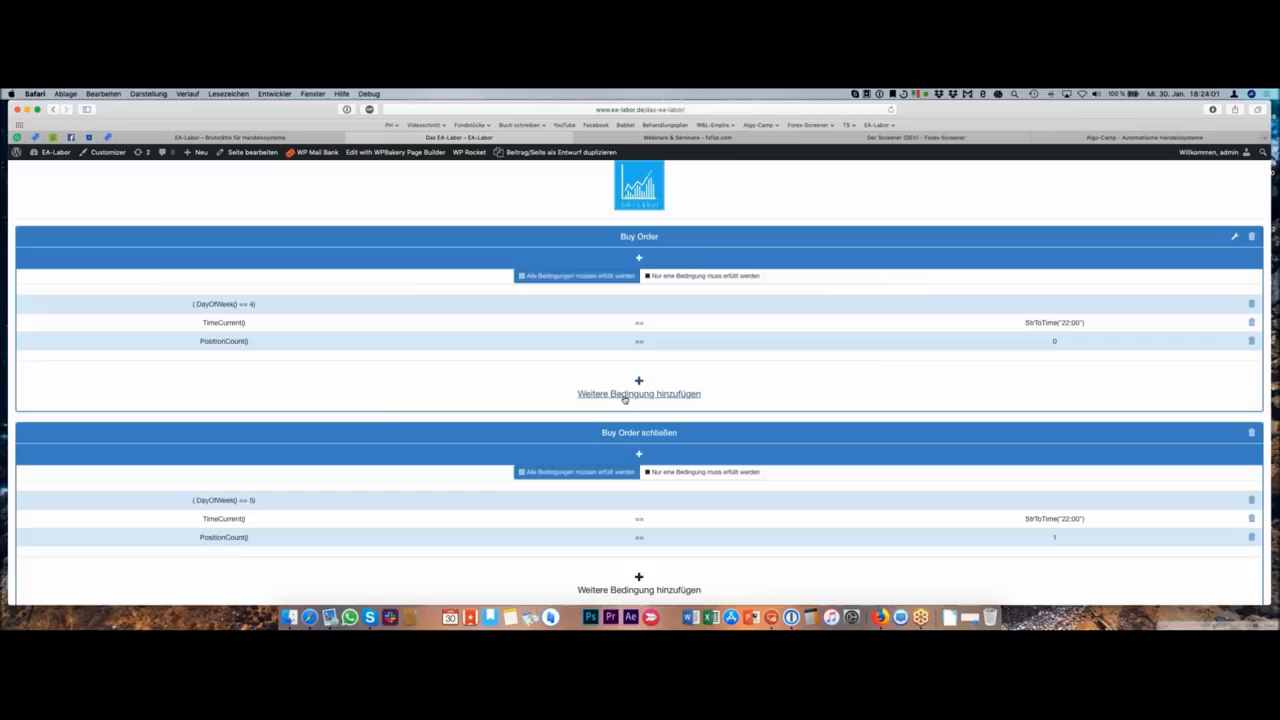
- Replace the special function Freitag alle Positionen schließen with Breakeven Stoploss, triggered at 50 pips in profit
scroll(812, 533, "down", 3)
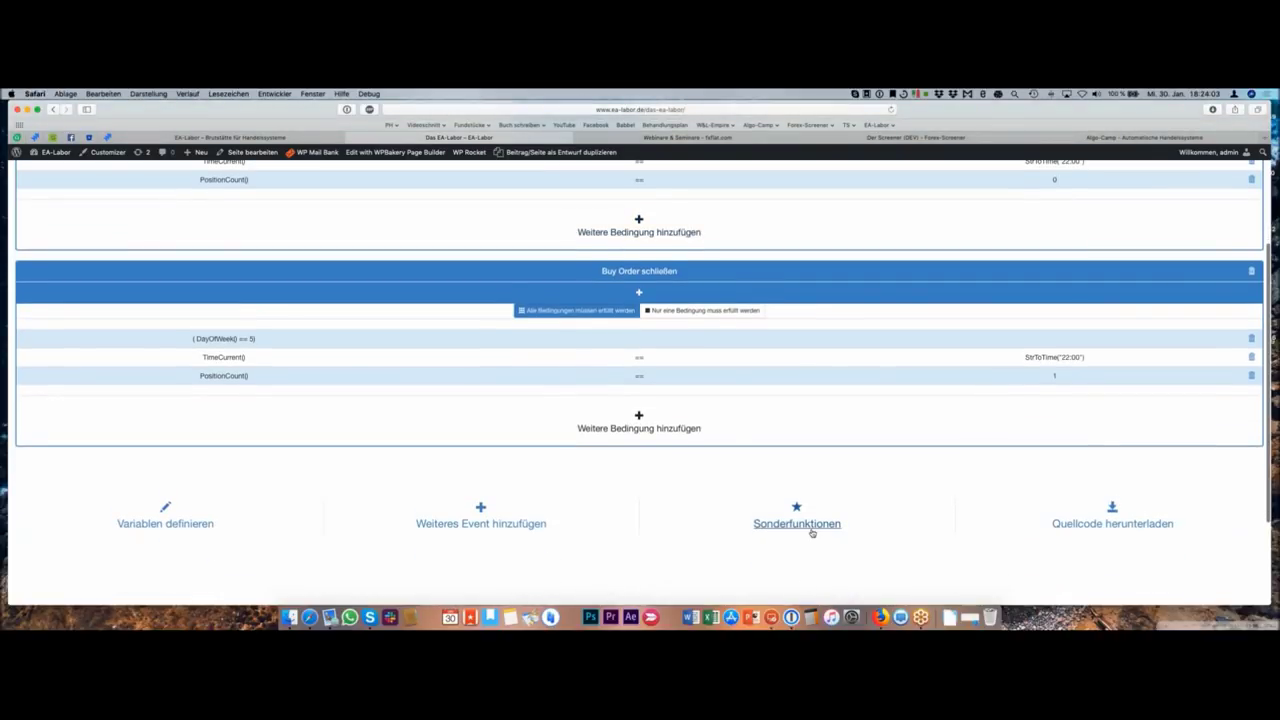
left_click(812, 533)
scroll(640, 400, "up", 3)
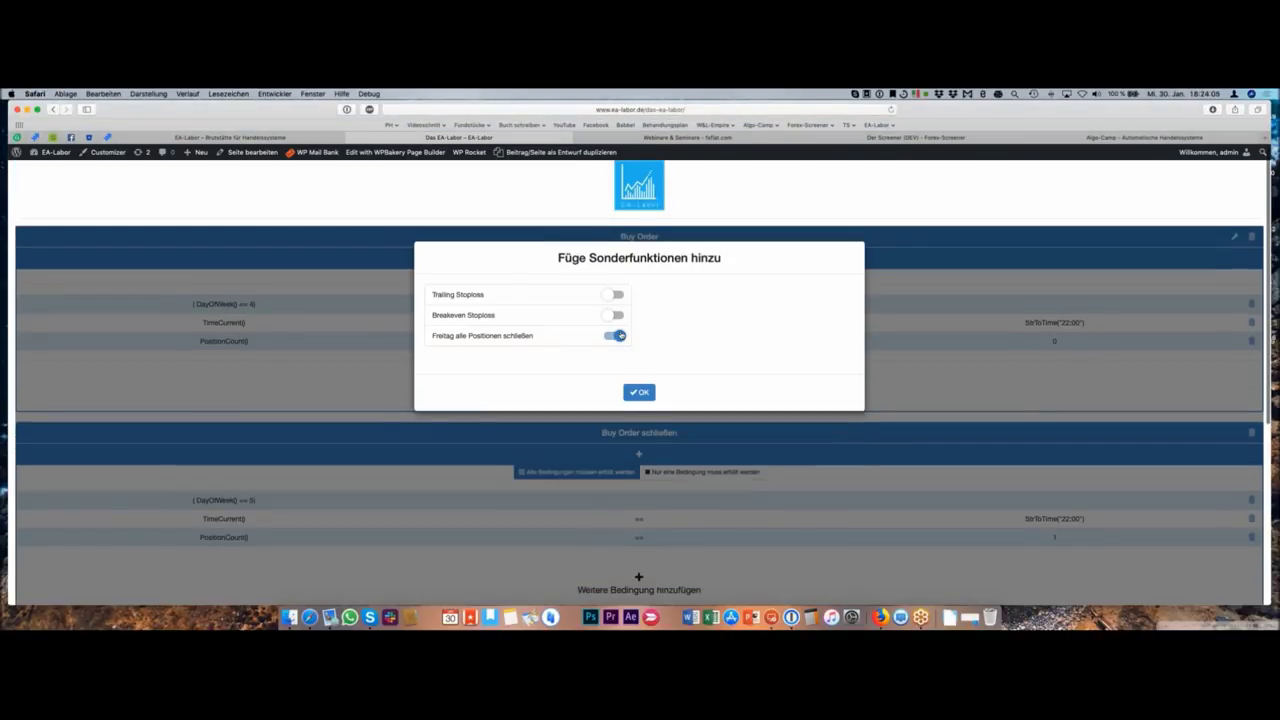
left_click(620, 336)
left_click(614, 316)
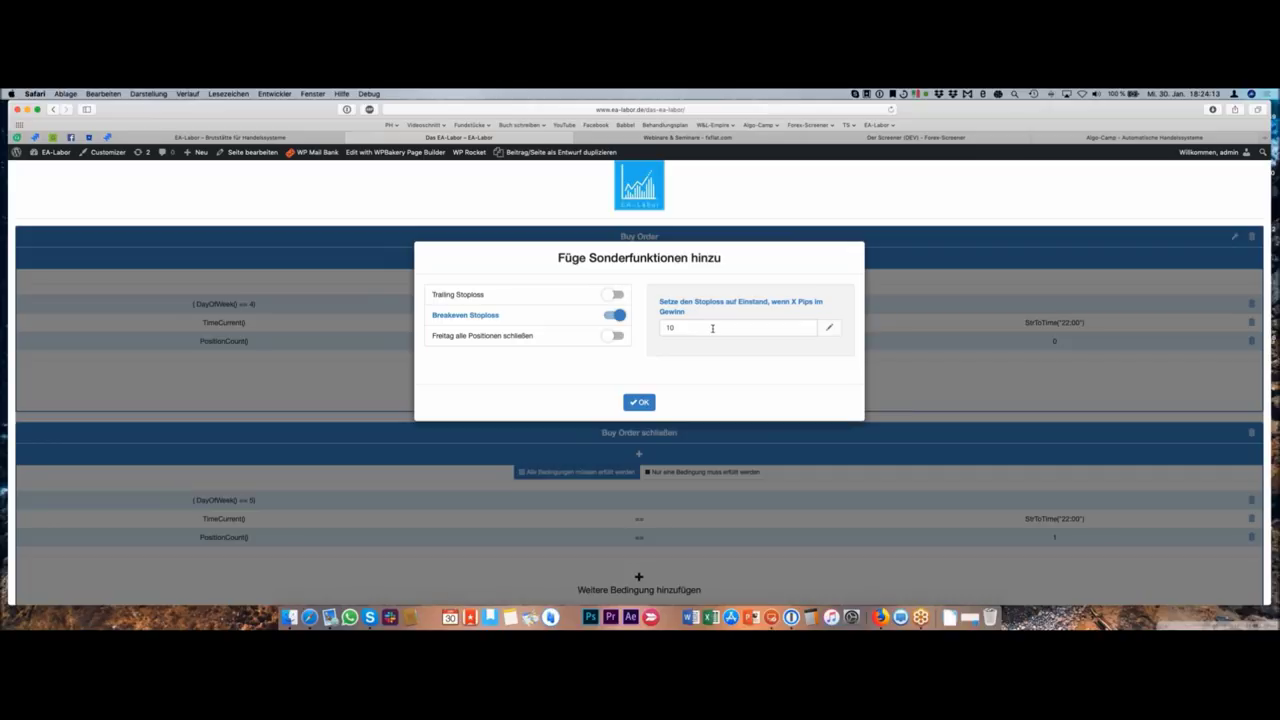
left_click(712, 328)
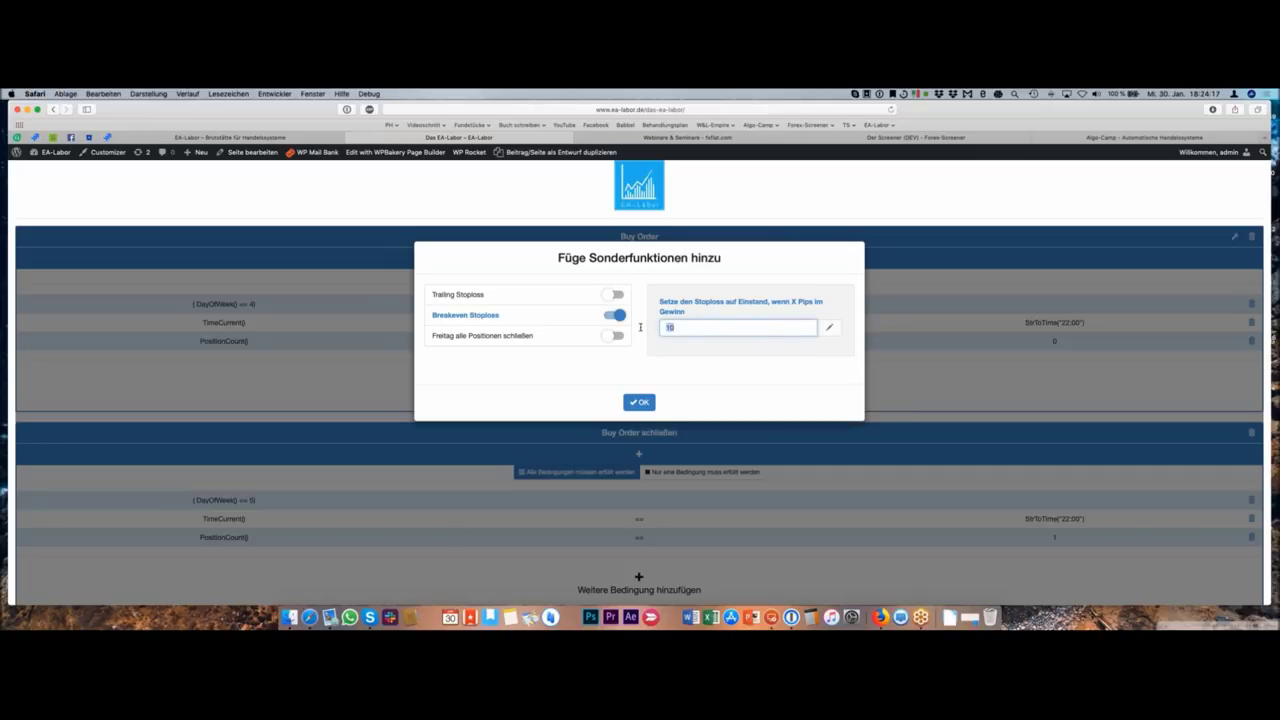
type("50")
- Switch on the Trailing Stoploss special function to view its settings, turn it off again and confirm
left_click(614, 295)
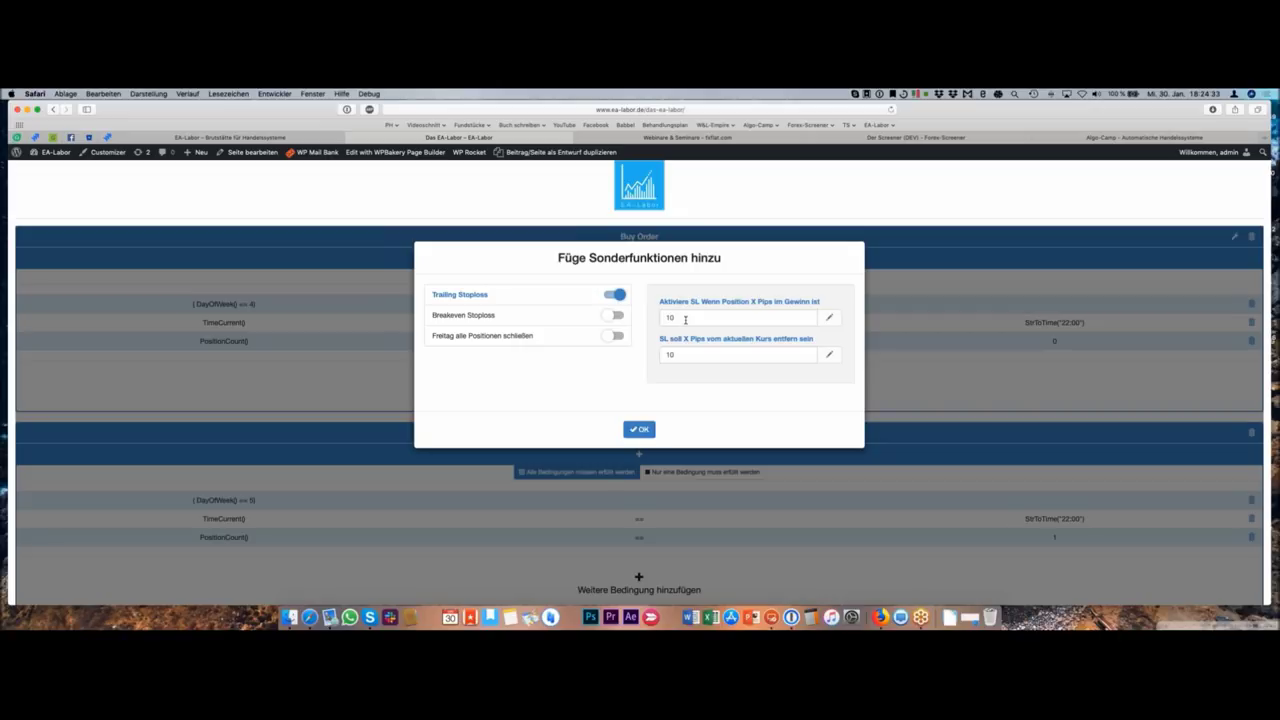
left_click(616, 295)
left_click(639, 429)
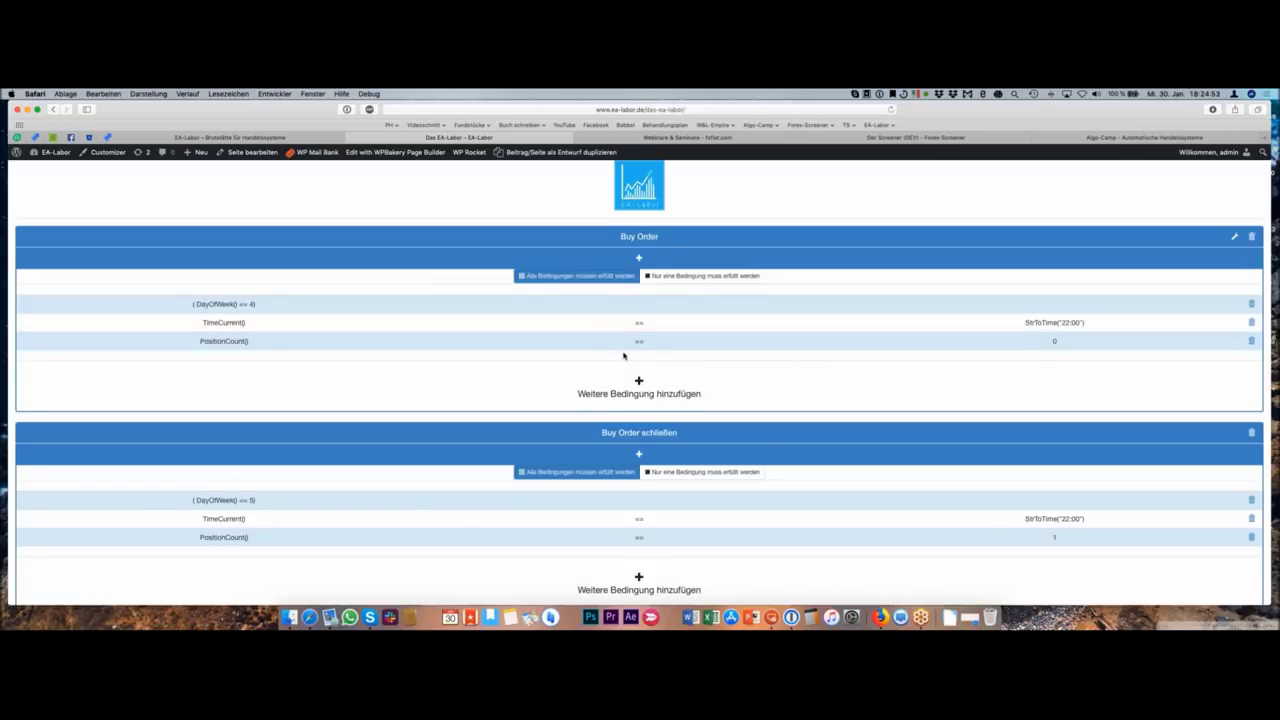
- Reopen the special functions and enable Freitag alle Positionen schließen again
scroll(724, 466, "down", 3)
left_click(797, 501)
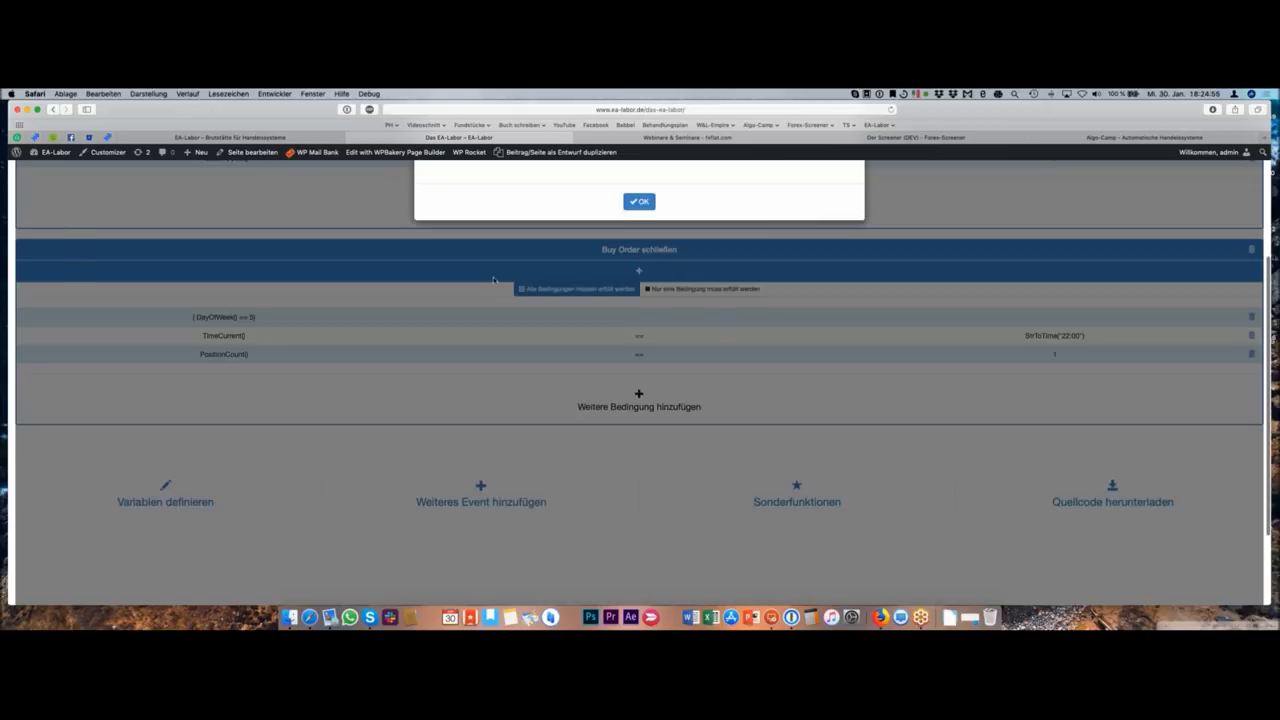
scroll(495, 244, "up", 3)
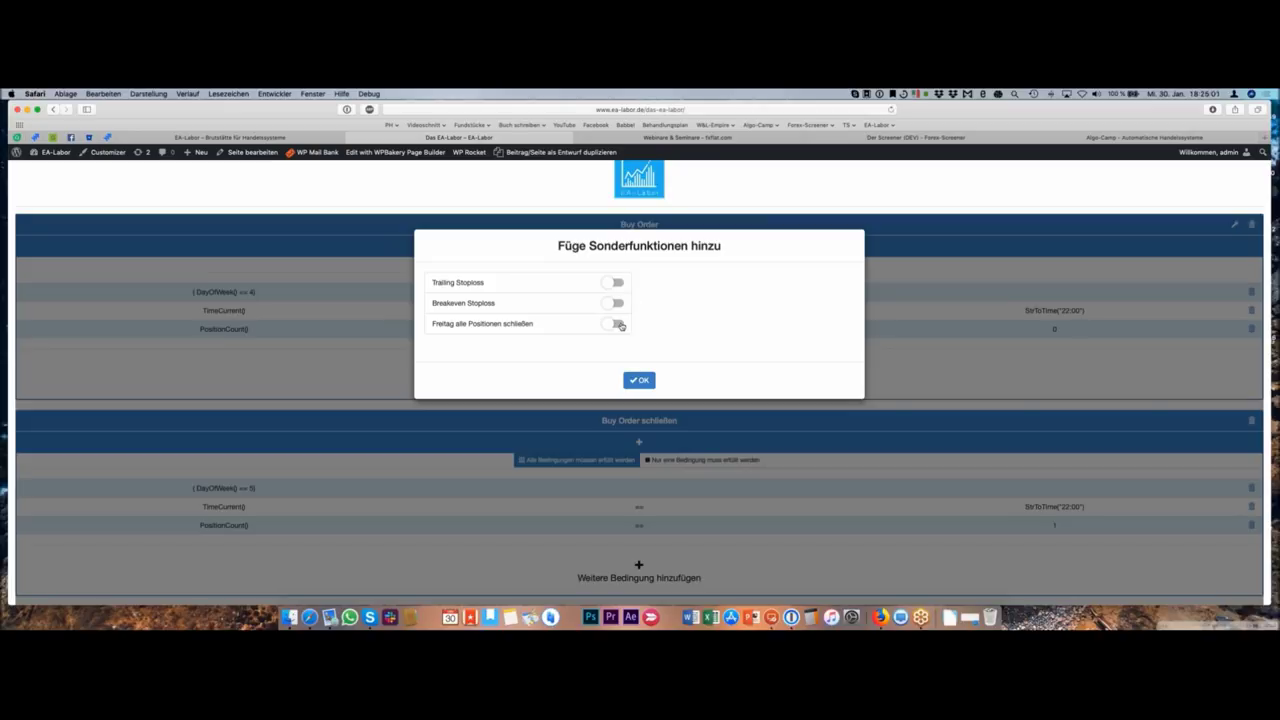
left_click(617, 324)
left_click(639, 380)
- Activate Breakeven Stoploss in the special functions instead of Freitag alle Positionen schließen and confirm
scroll(850, 388, "down", 2)
scroll(881, 388, "down", 3)
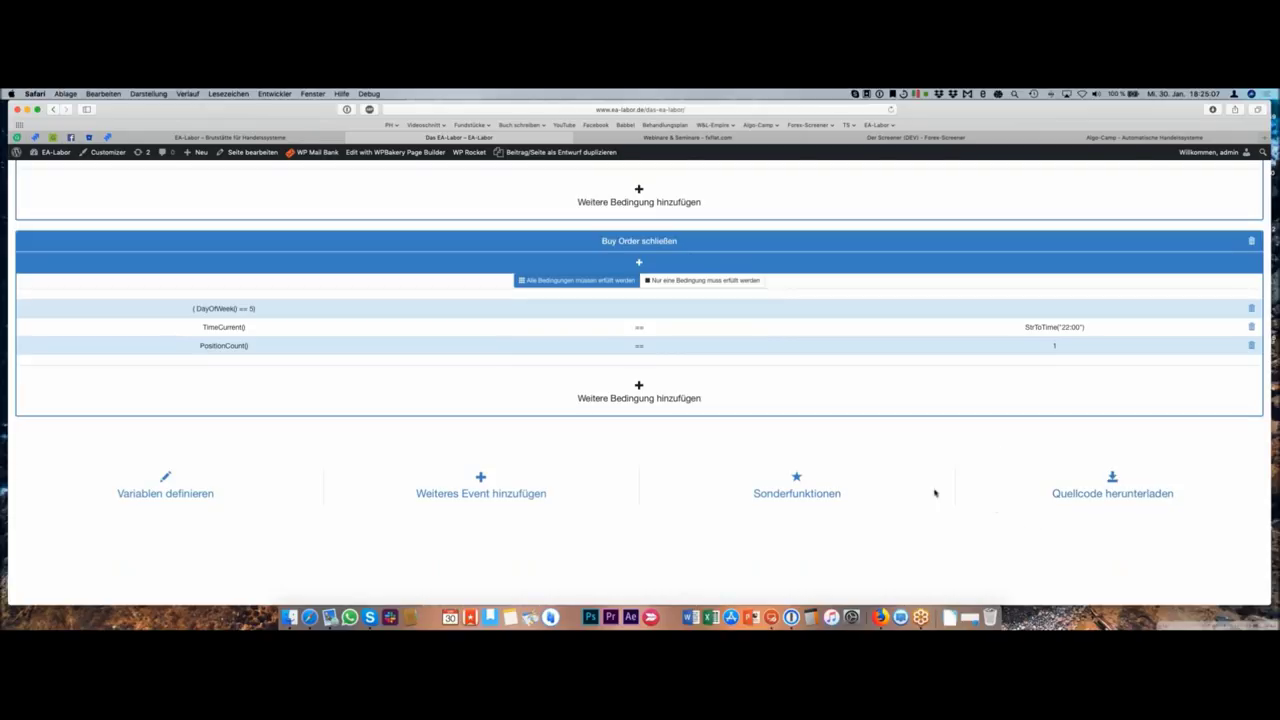
left_click(795, 491)
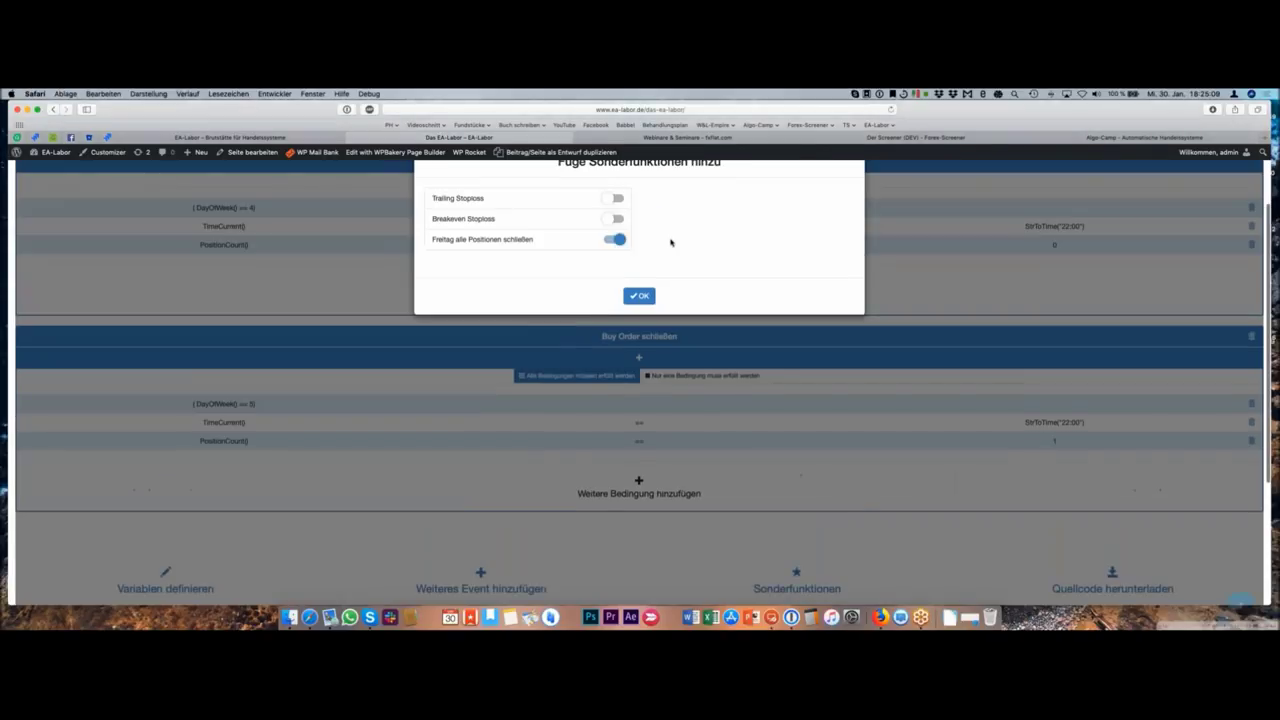
left_click(615, 250)
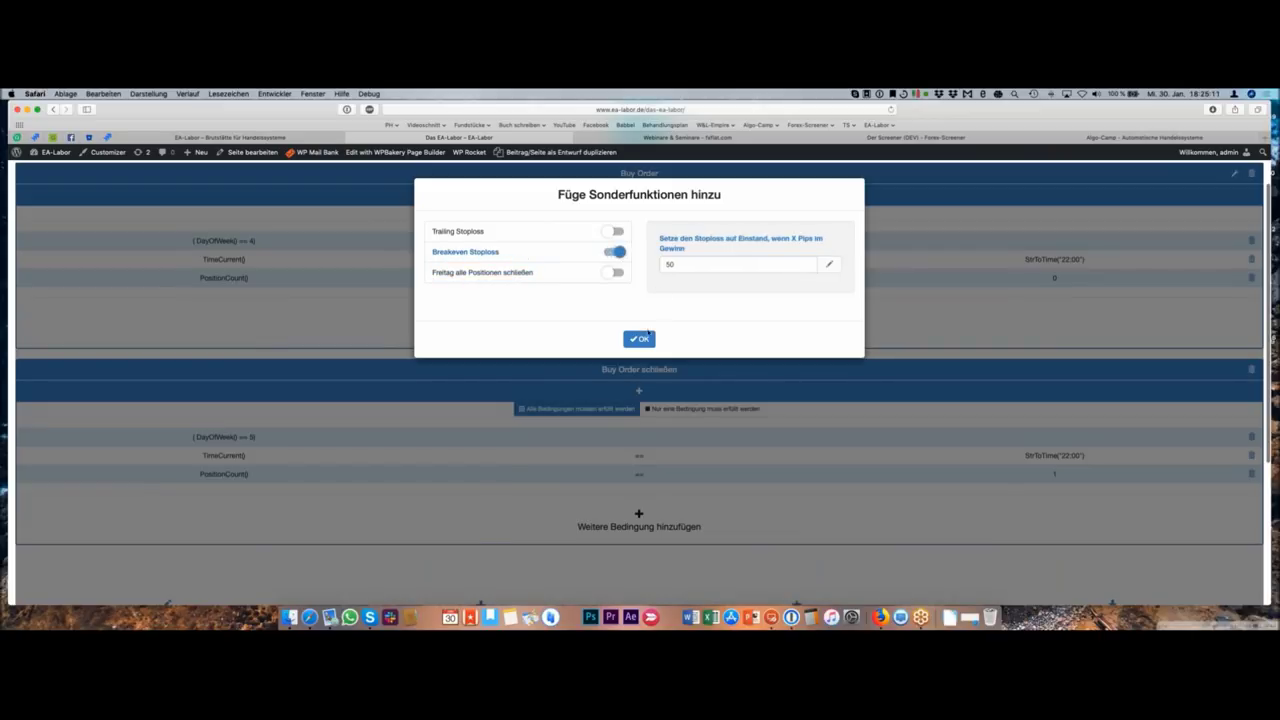
left_click(645, 339)
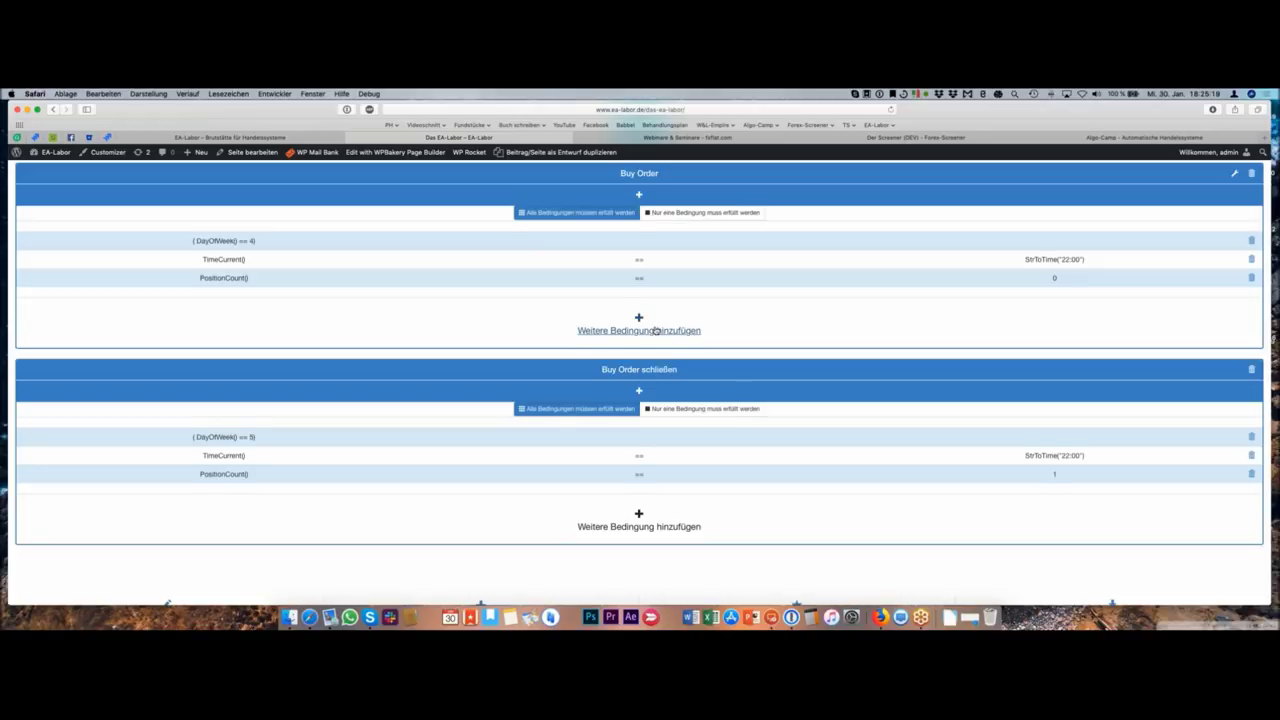
- Start a new Buy Order condition requiring the Ask price to be greater than the Moving Average indicator
scroll(656, 330, "up", 1)
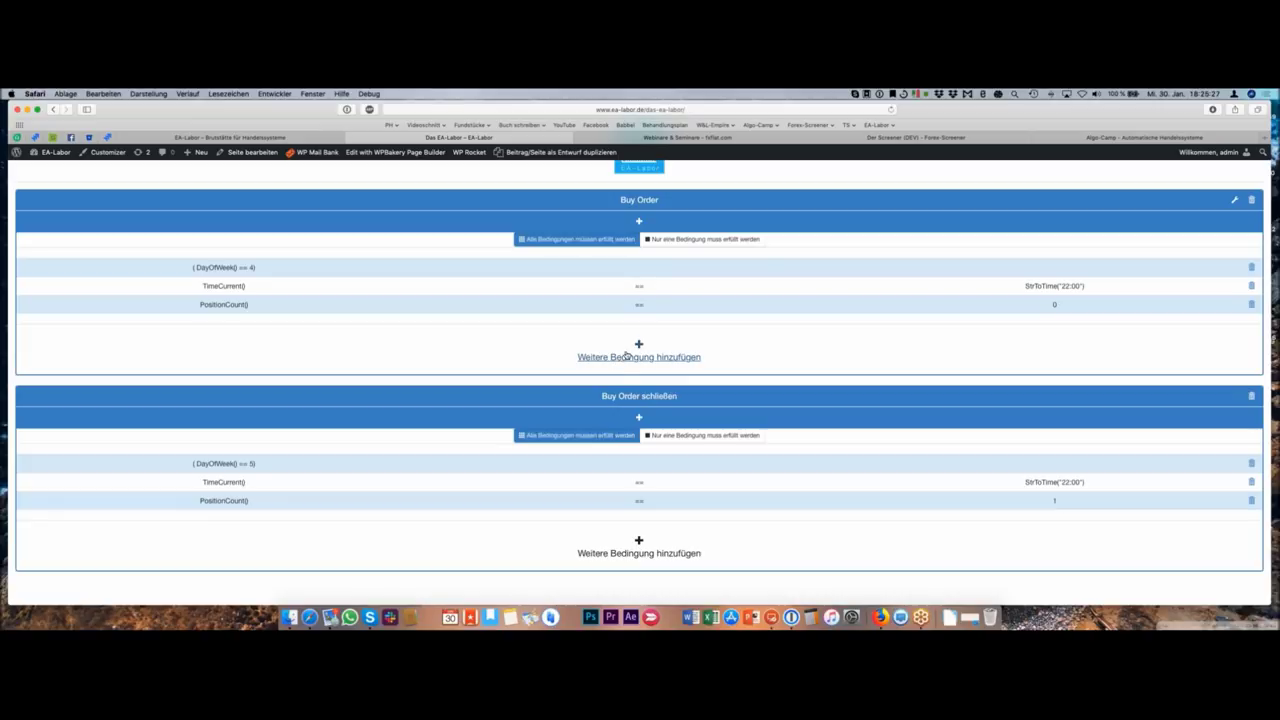
left_click(625, 355)
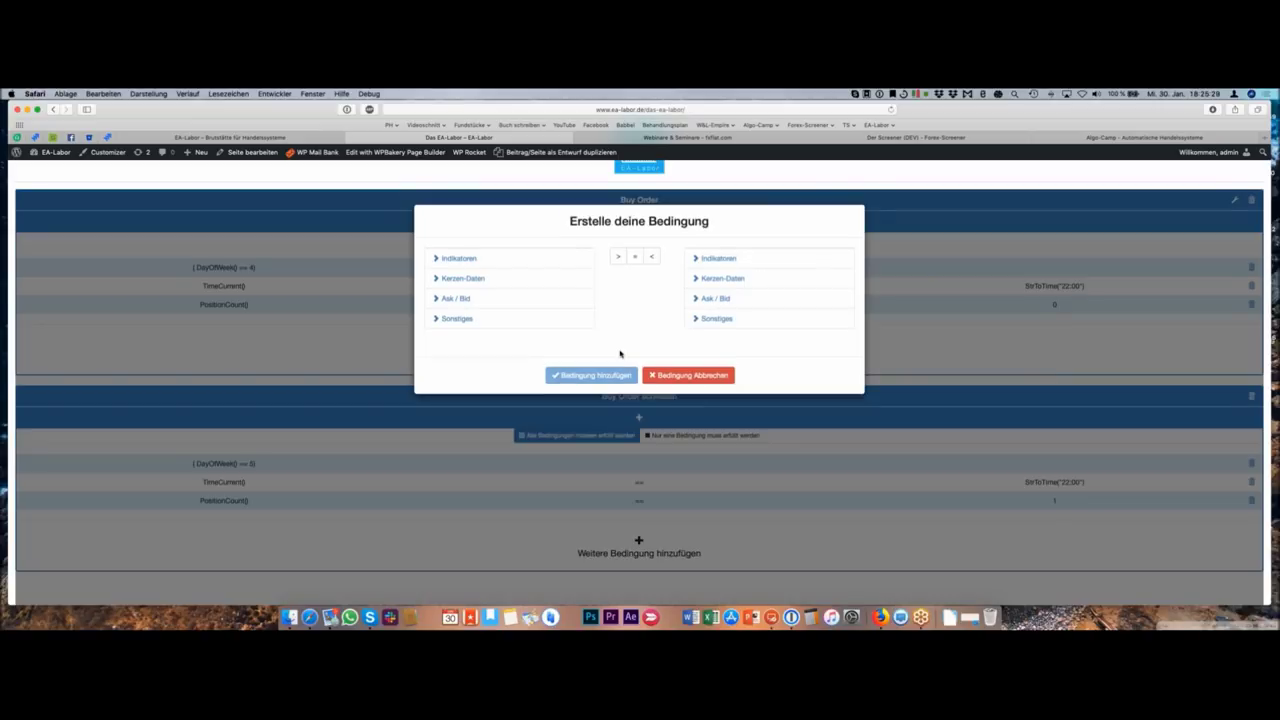
left_click(465, 281)
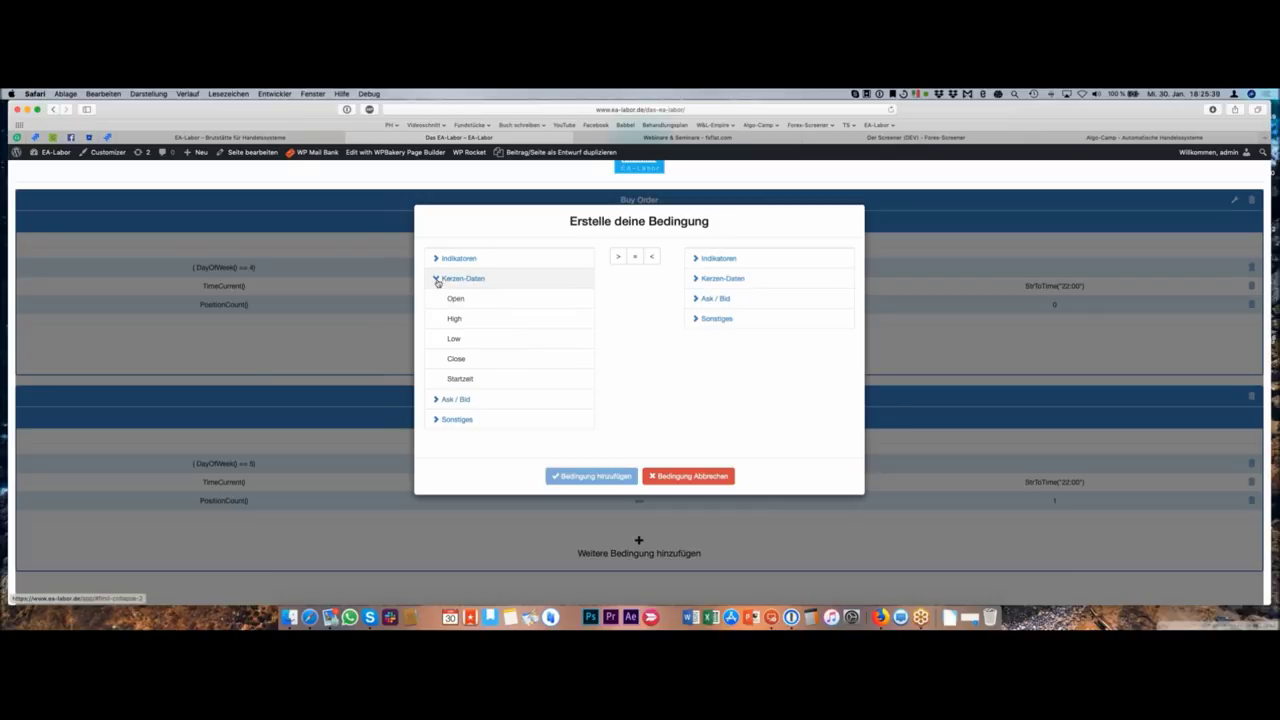
left_click(440, 278)
left_click(456, 298)
left_click(458, 318)
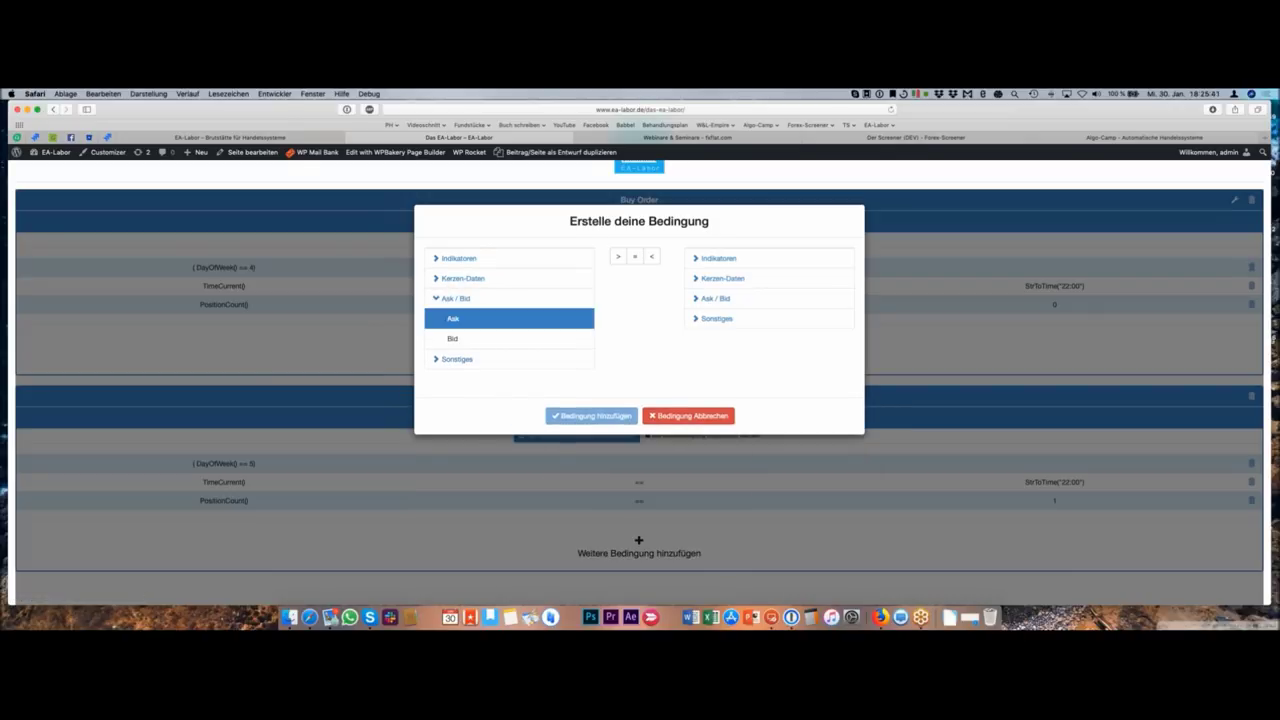
left_click(618, 257)
left_click(719, 258)
scroll(779, 360, "down", 5)
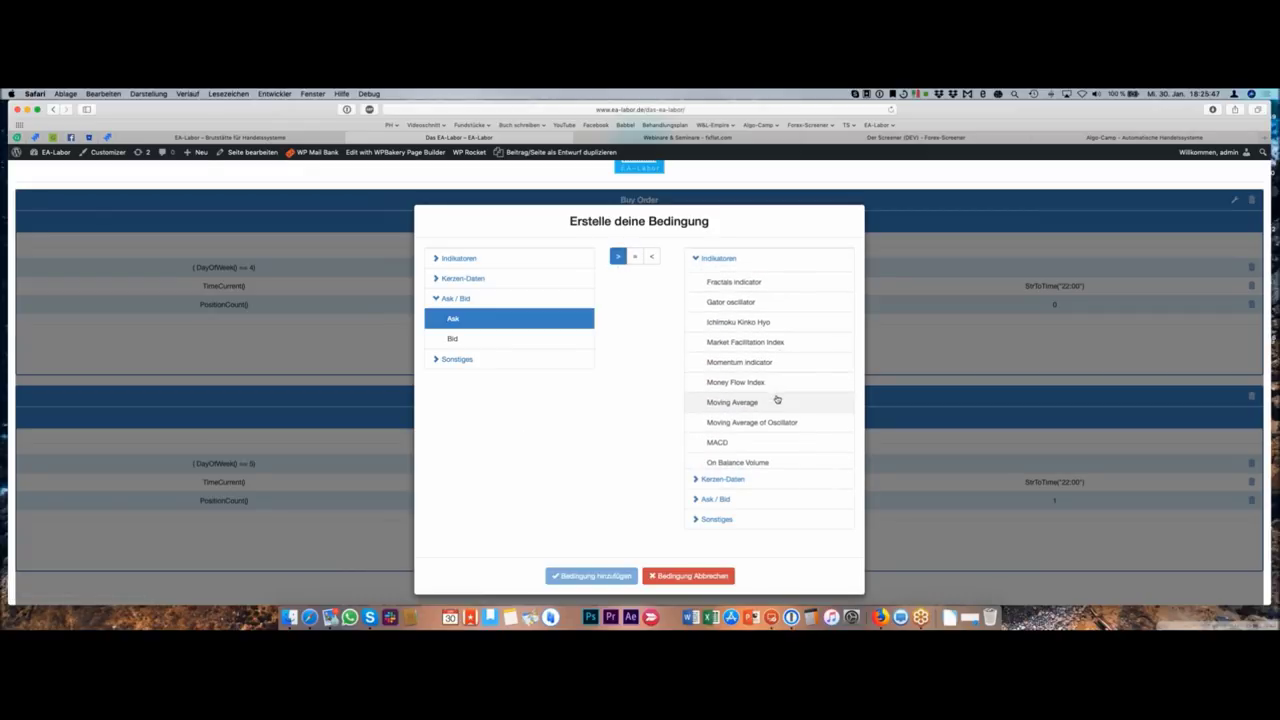
left_click(775, 401)
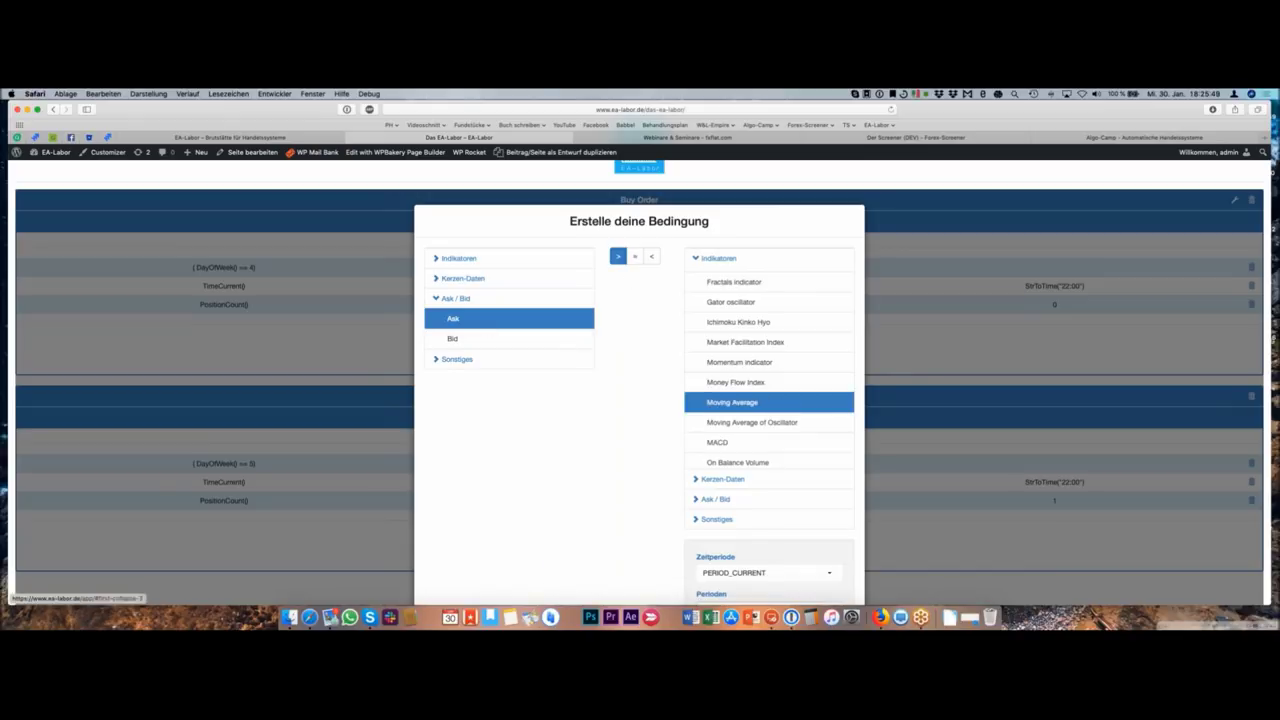
- Set the condition's Moving Average to Zeitperiode PERIOD_D1, 50 Perioden and MA Methode MODE_EMA
scroll(766, 405, "down", 3)
scroll(635, 419, "down", 5)
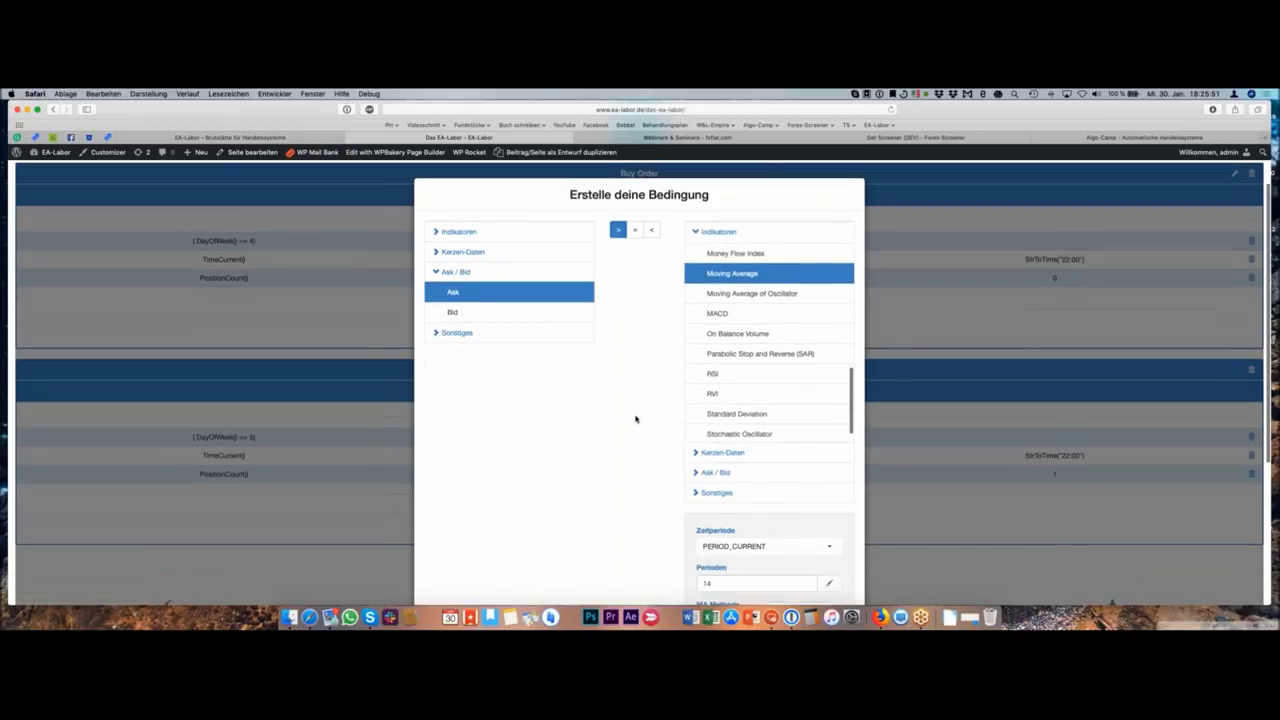
left_click(812, 316)
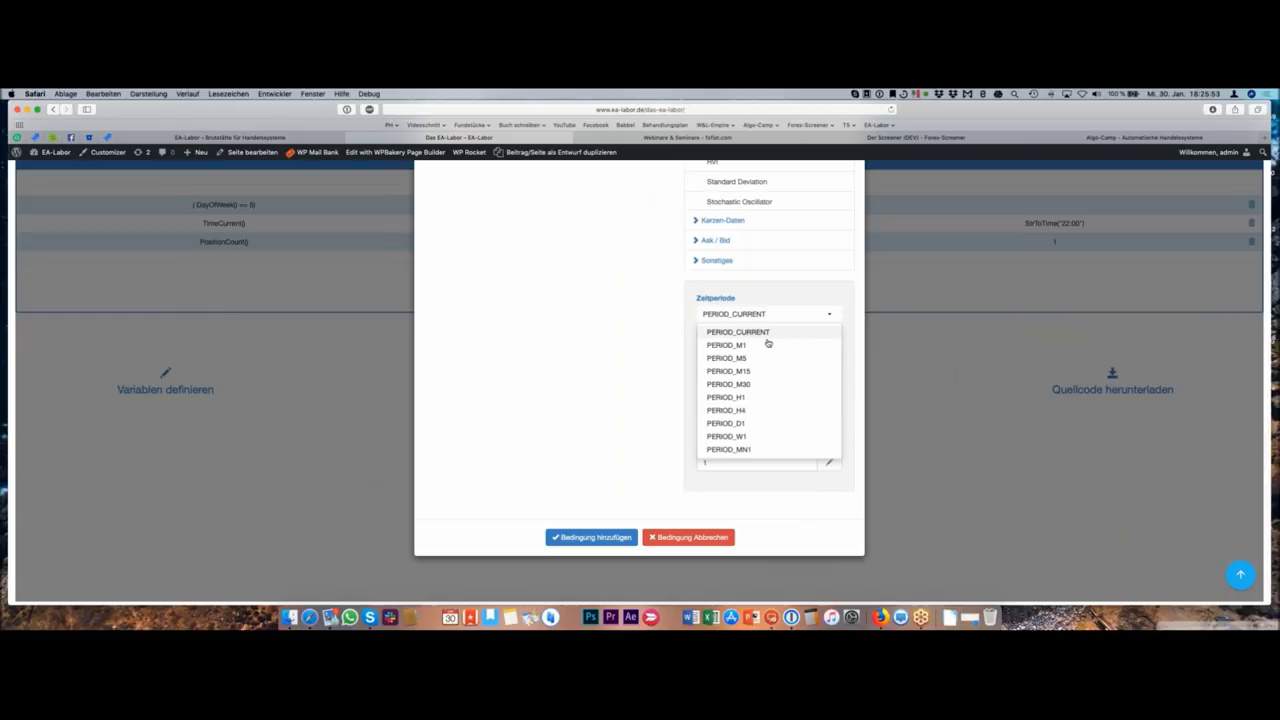
left_click(752, 424)
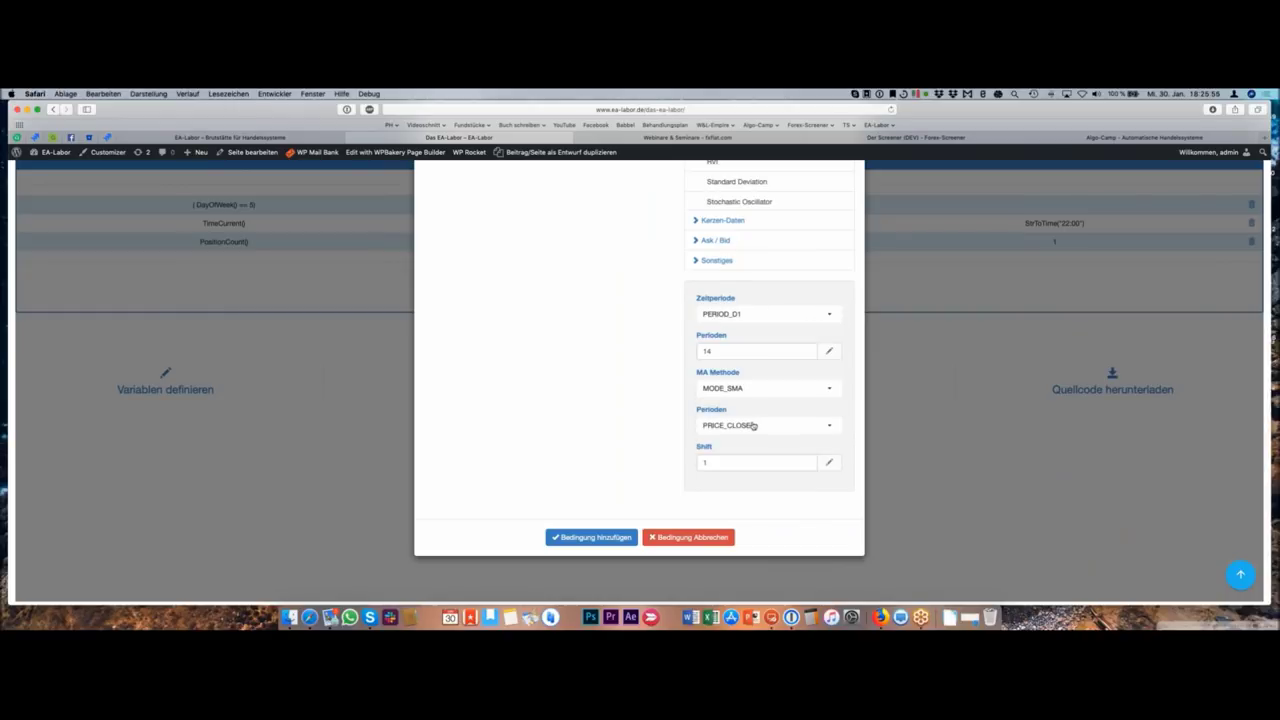
key("Tab")
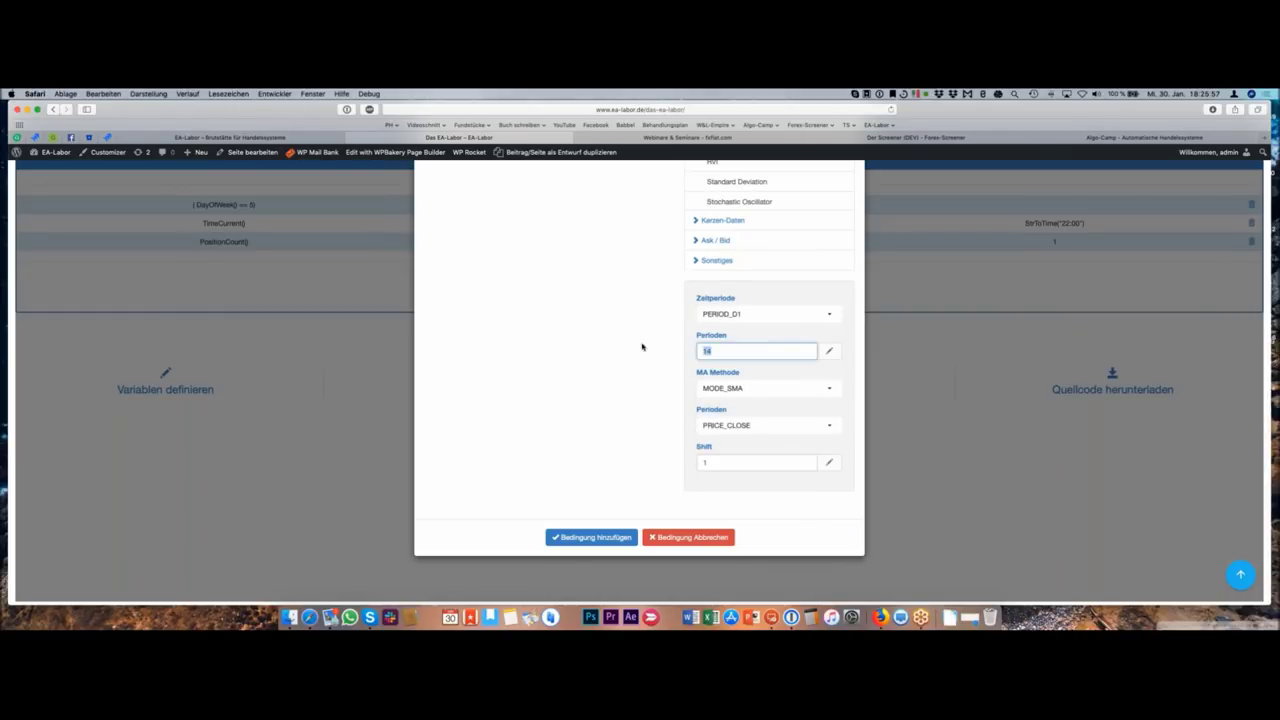
type("50")
left_click(797, 386)
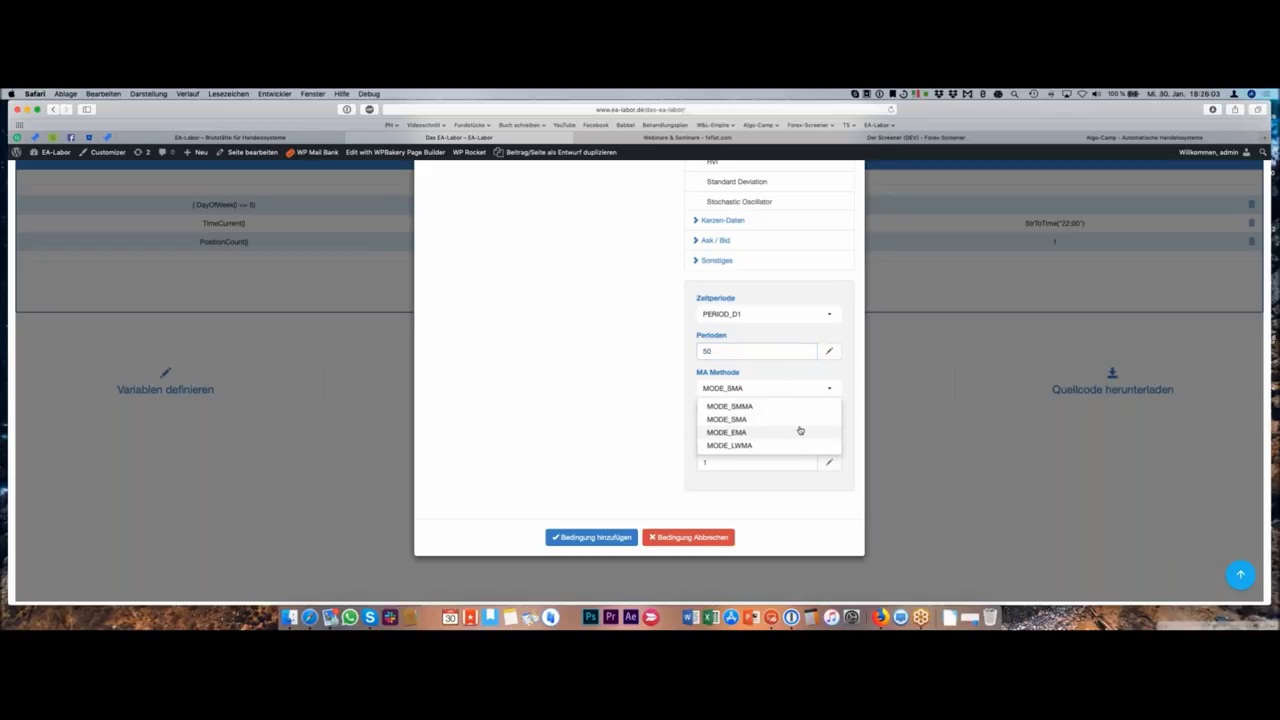
left_click(800, 431)
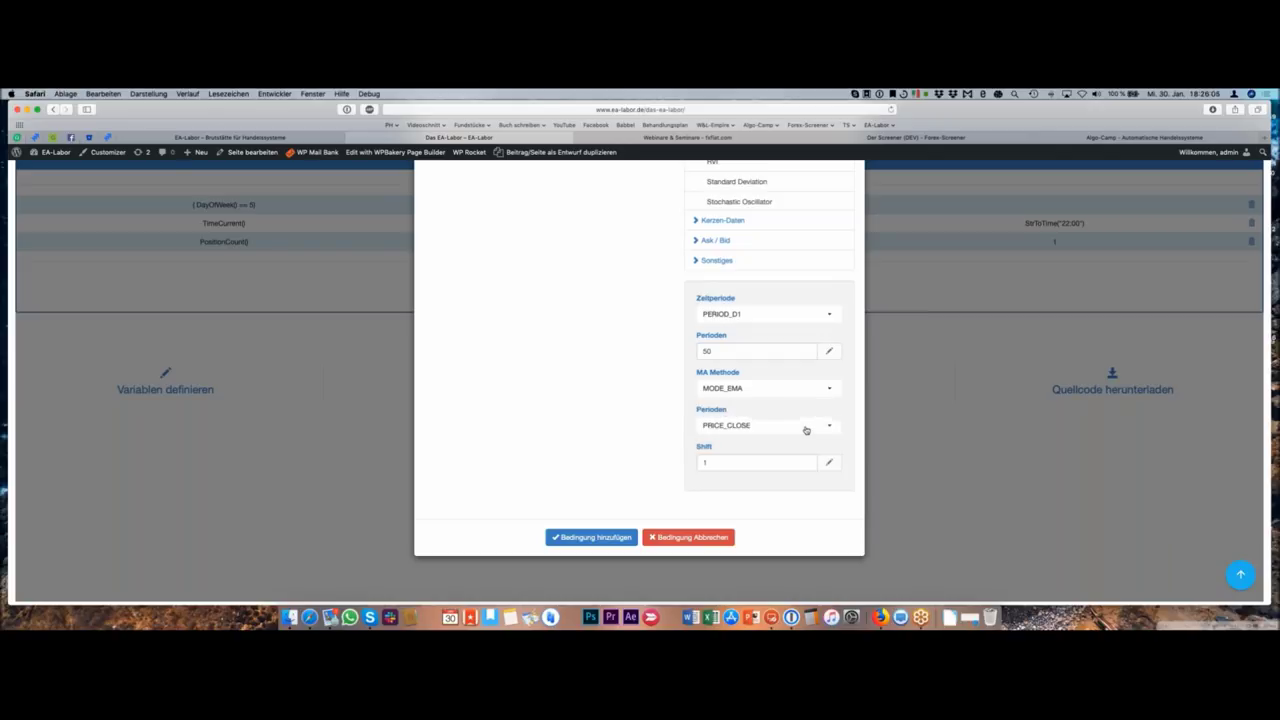
- Set the condition's Moving Average price type to PRICE_OPEN and add the condition to the Buy Order
left_click(806, 429)
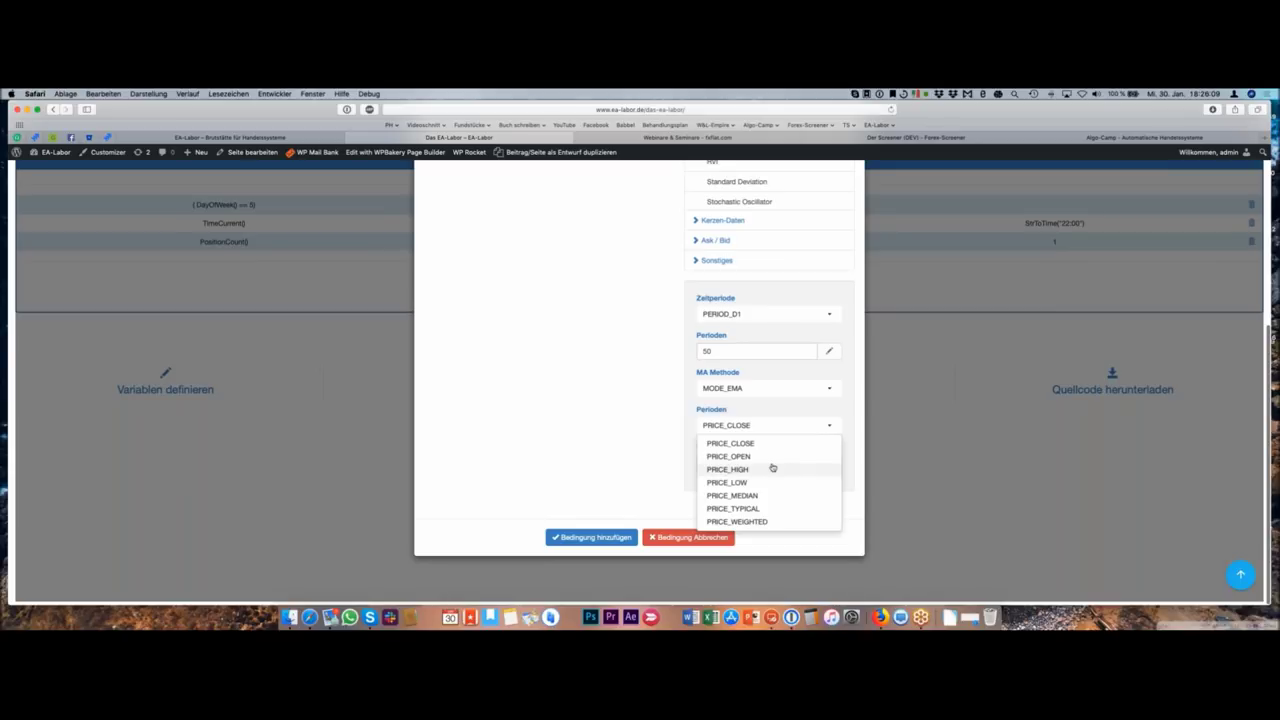
left_click(764, 457)
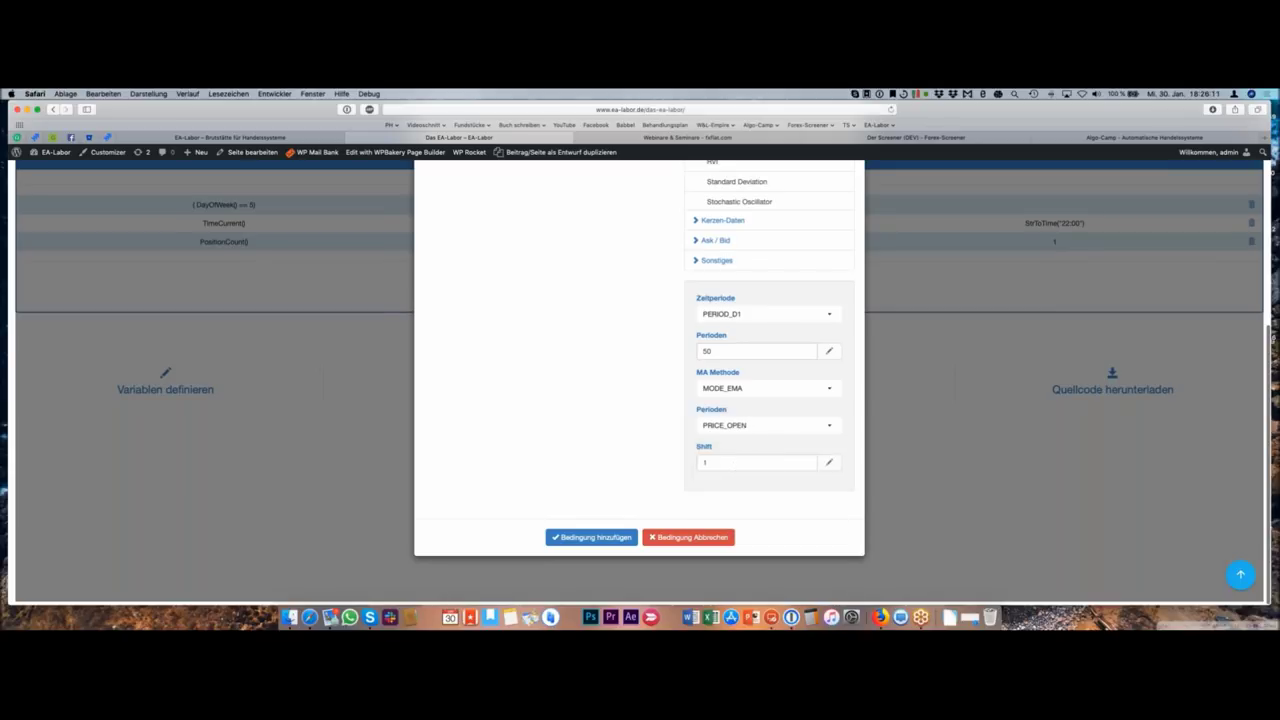
left_click(601, 541)
scroll(601, 540, "up", 5)
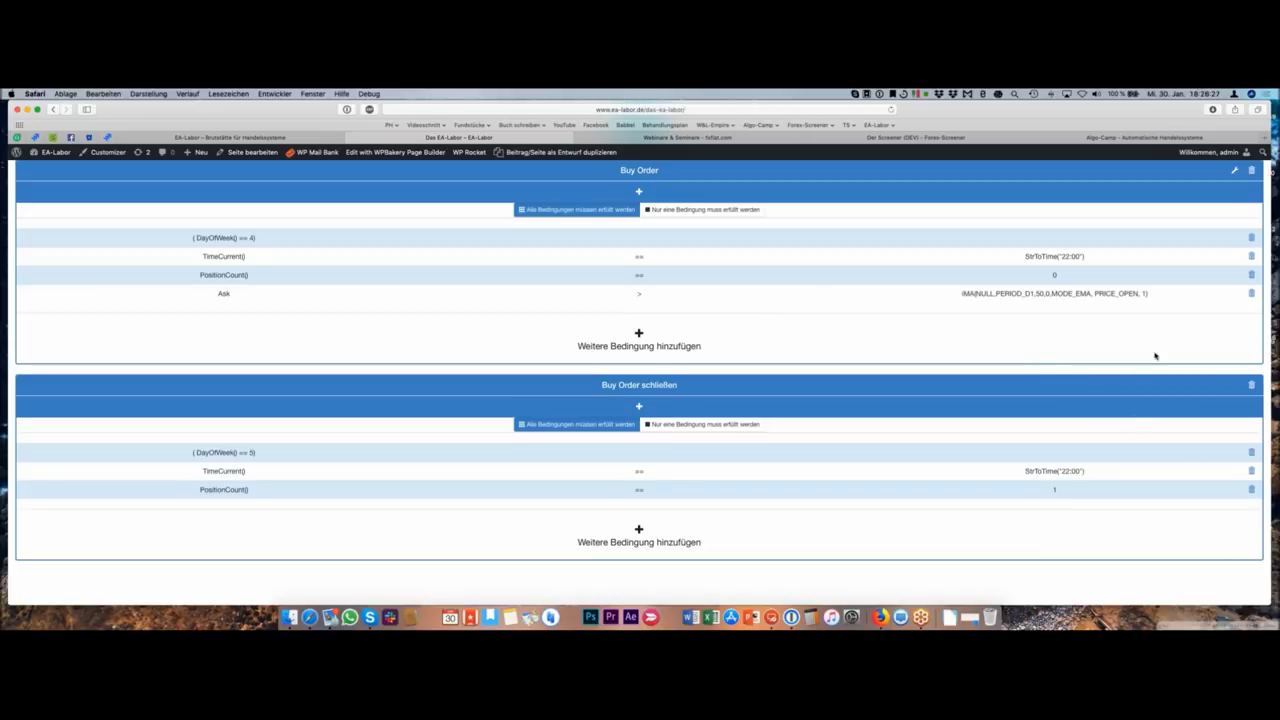
- Delete the Moving Average condition from the Buy Order and review the remaining conditions of both events
left_click(1251, 294)
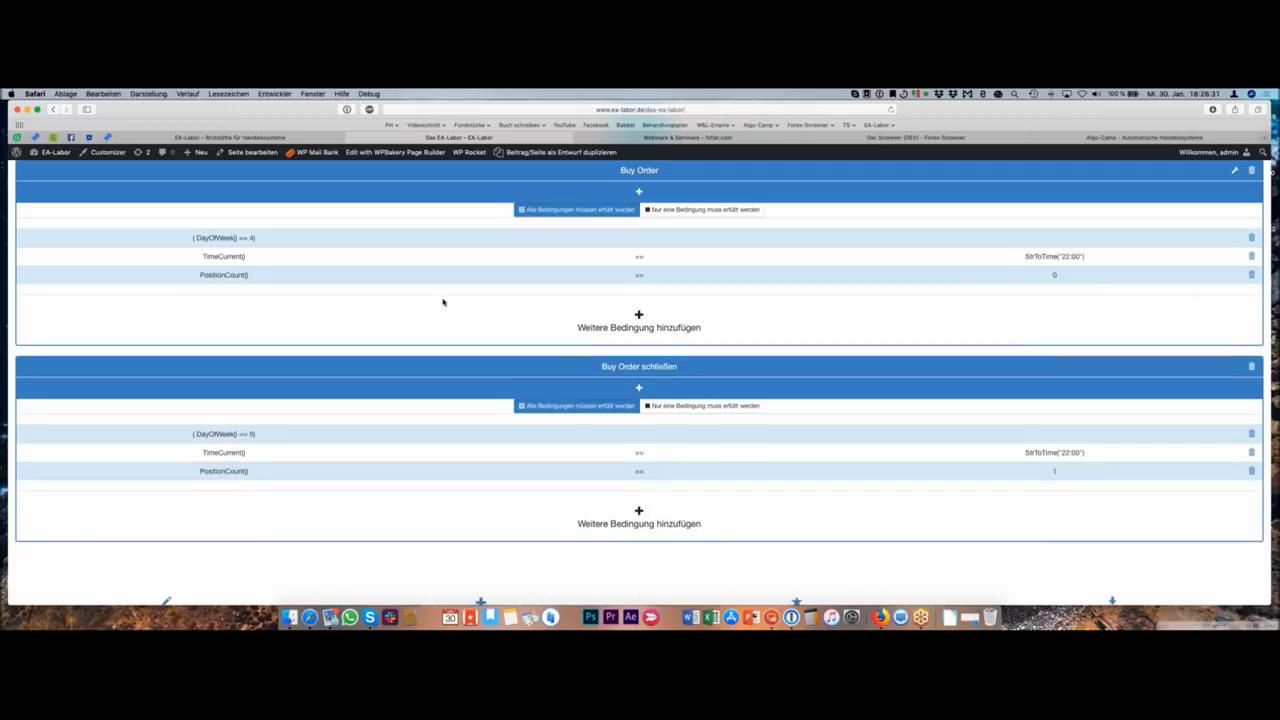
scroll(443, 302, "down", 5)
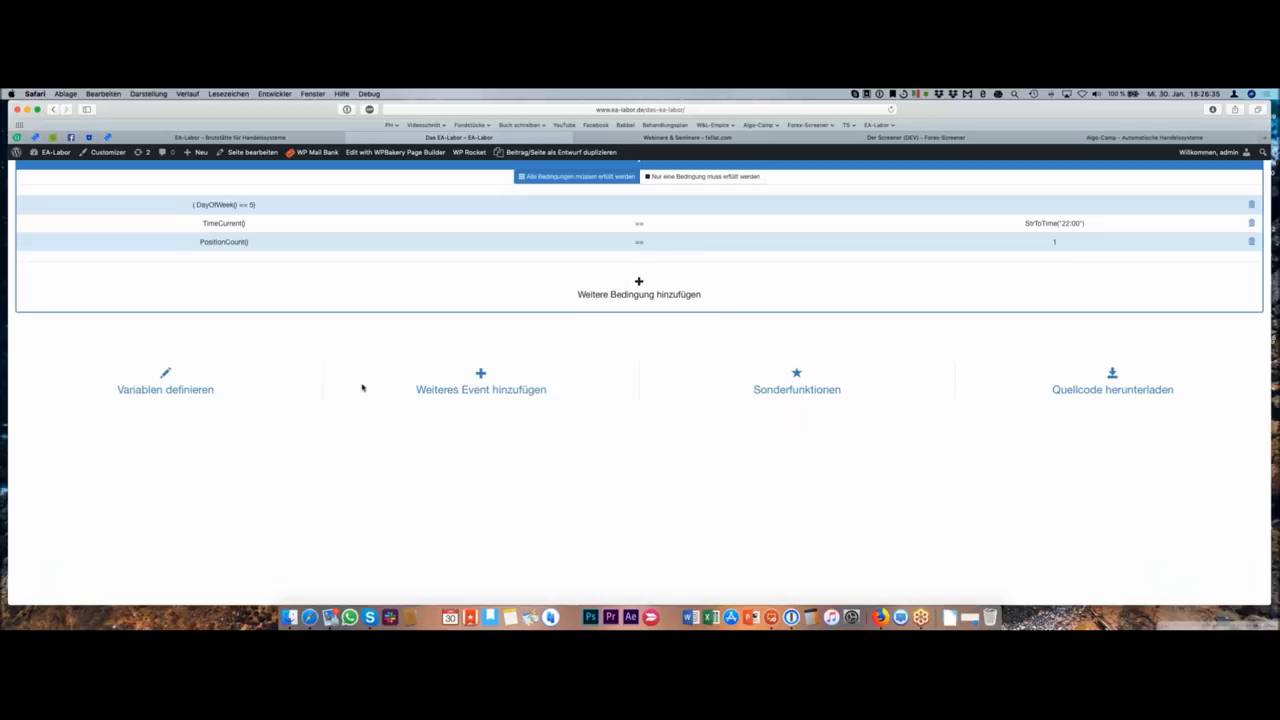
scroll(355, 384, "up", 5)
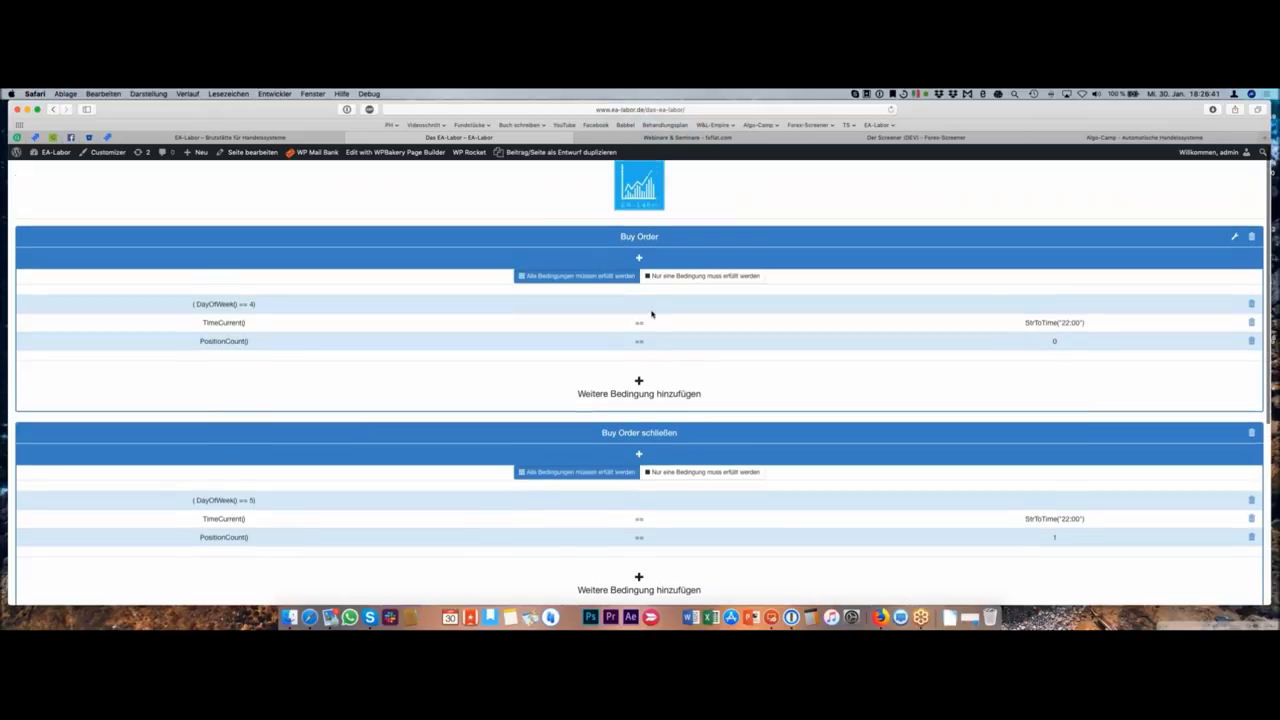
scroll(651, 314, "down", 4)
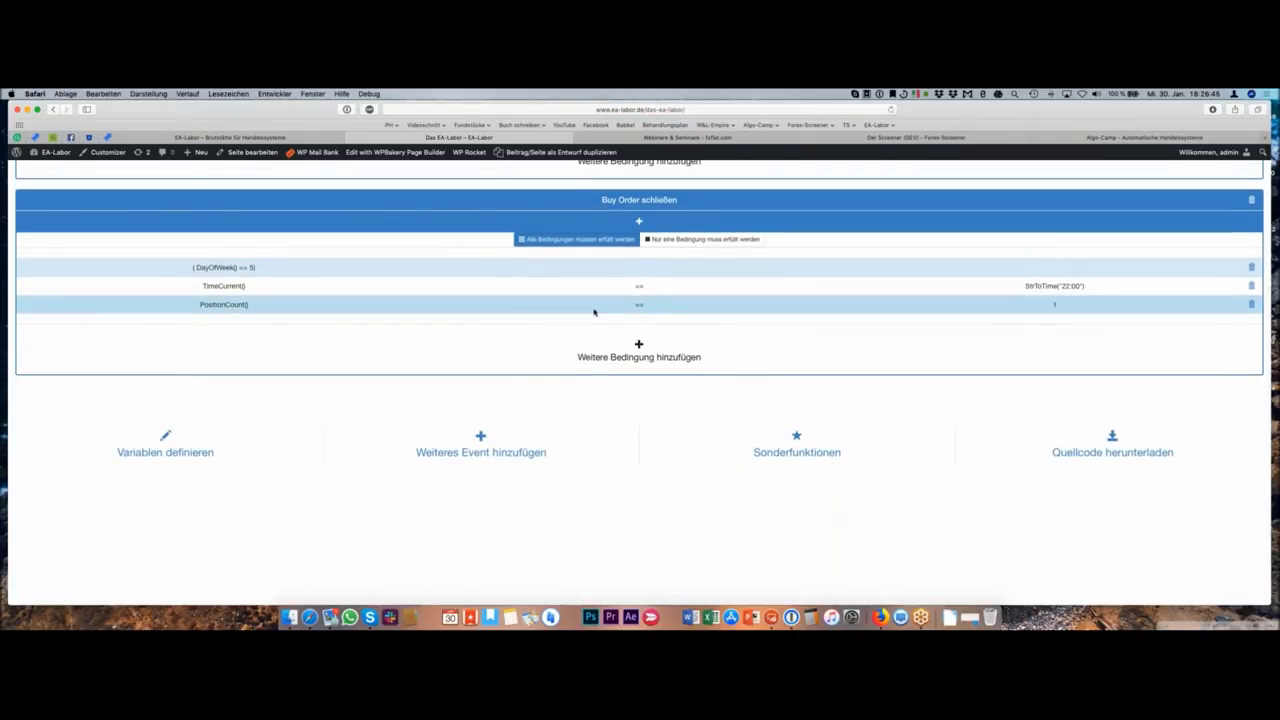
scroll(597, 313, "up", 1)
scroll(597, 313, "up", 4)
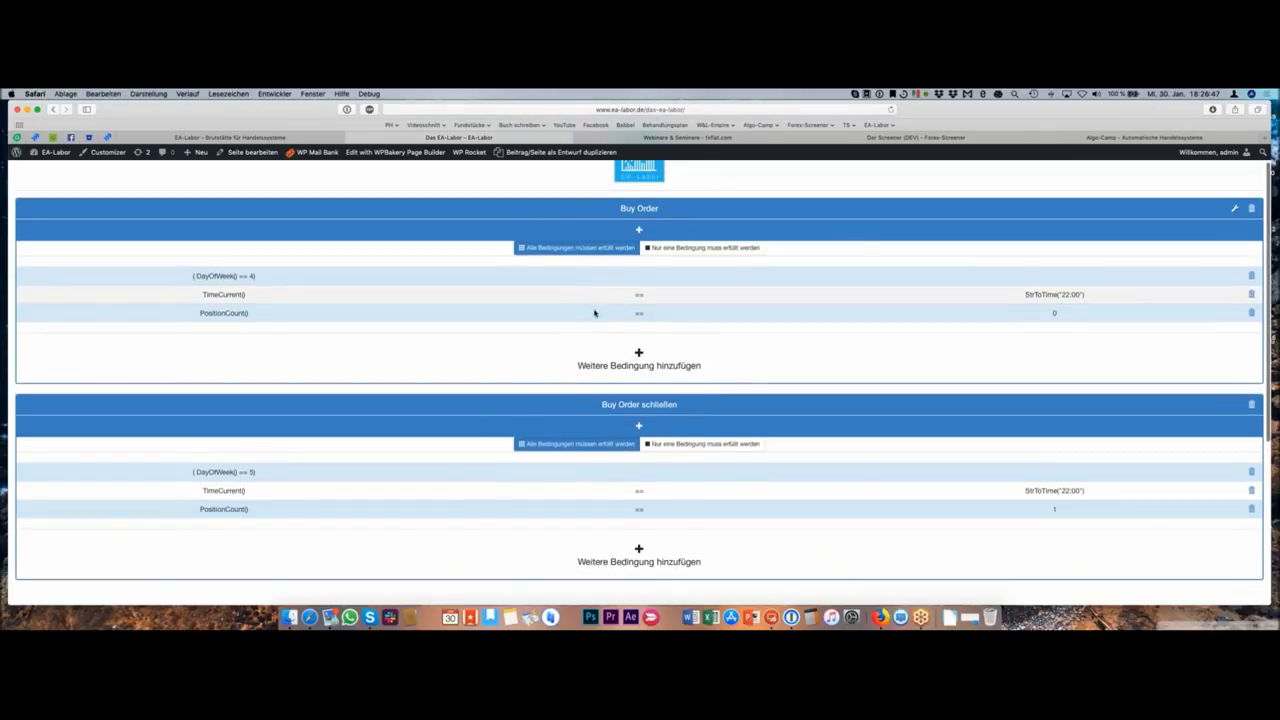
- Reload the builder and initialise a new project named WebinarTrader with order comment Webinar and Magic Number 23423323
left_click(721, 110)
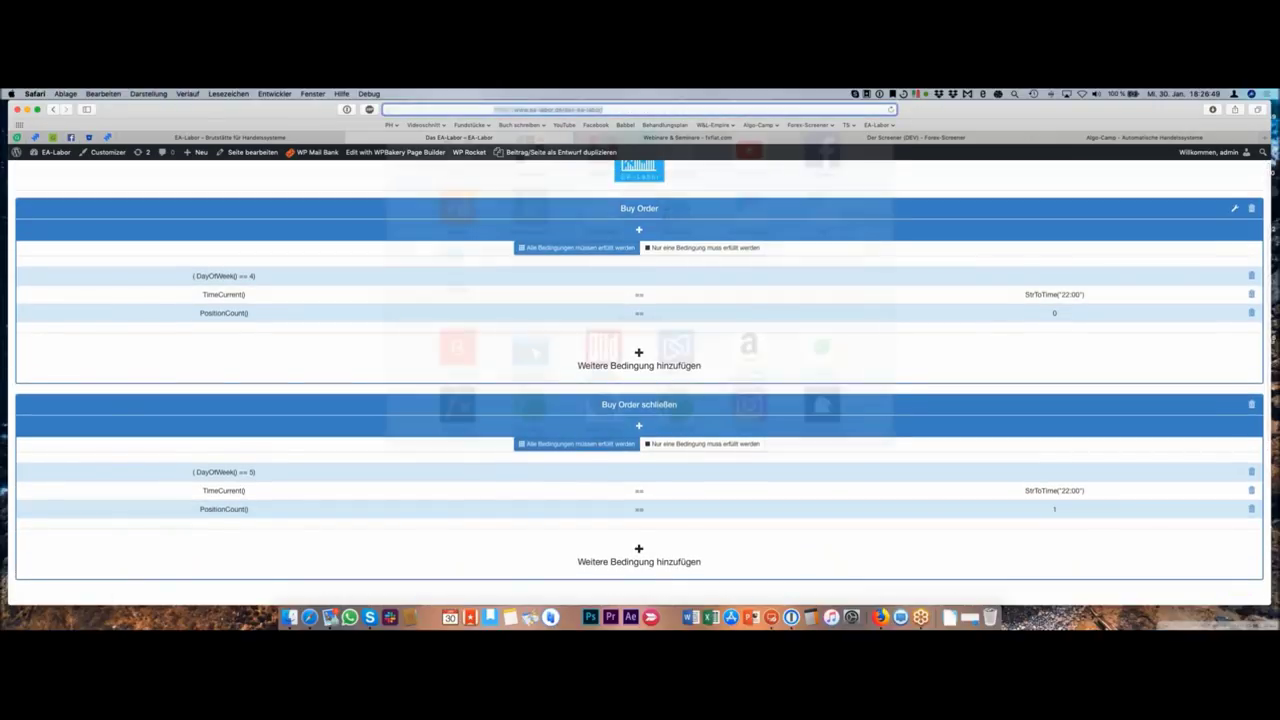
key("Escape")
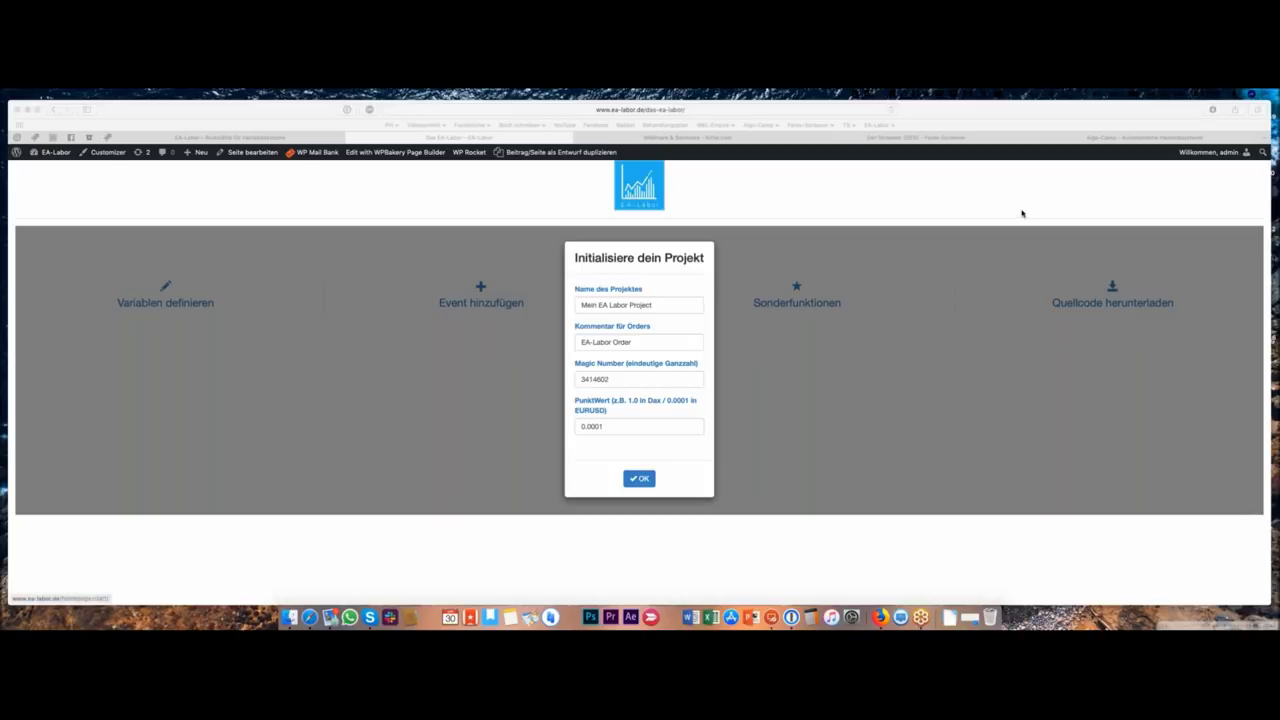
left_click(686, 332)
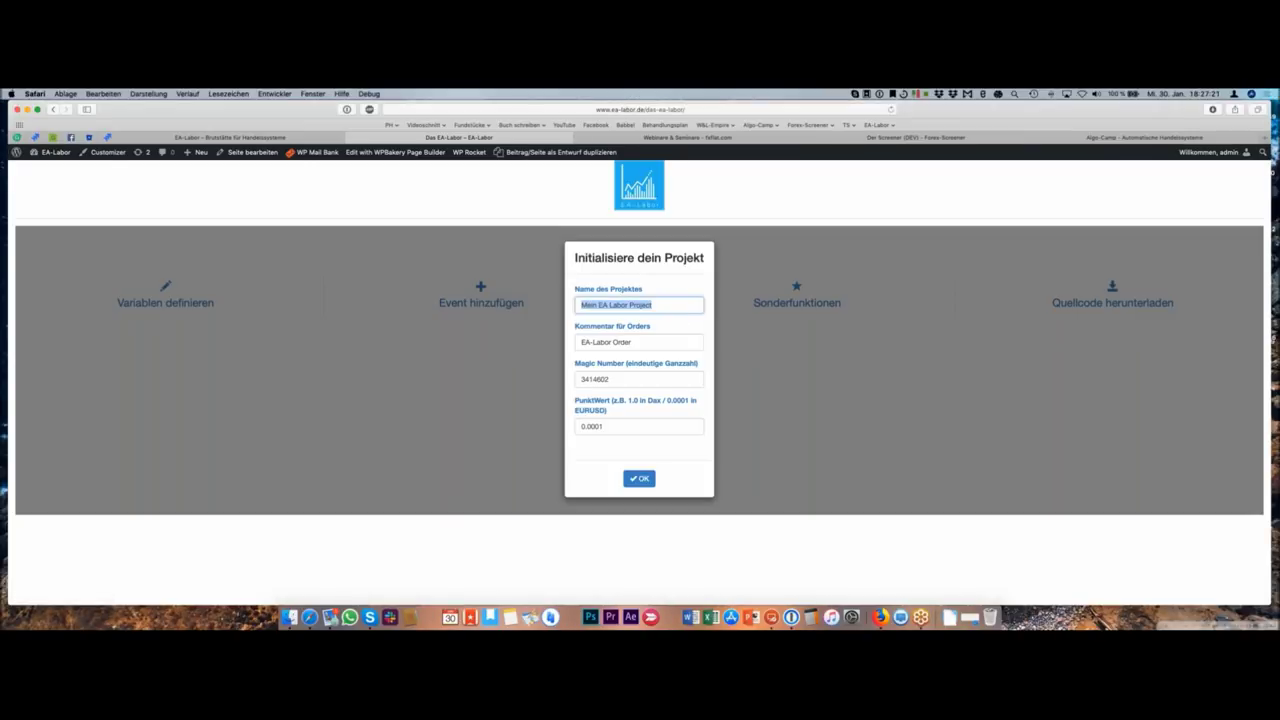
type("WebinarTrader")
key("Tab")
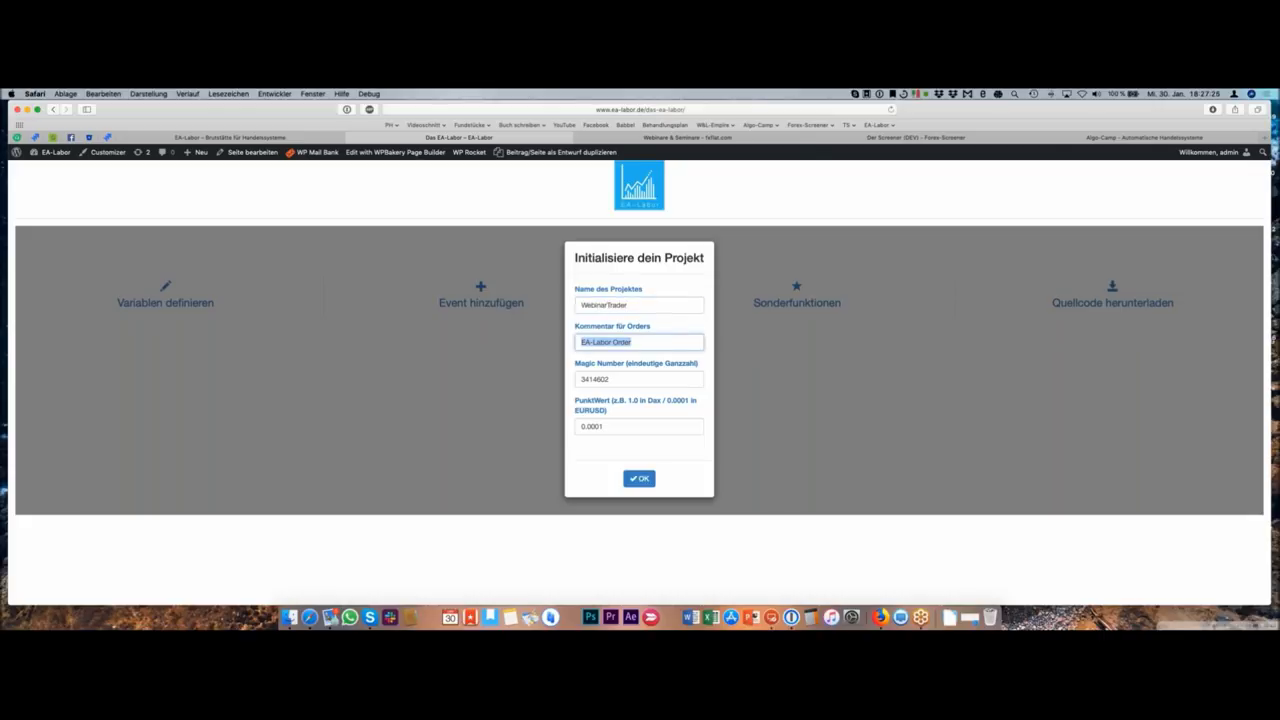
type("Webinar")
key("Tab")
type("23423323")
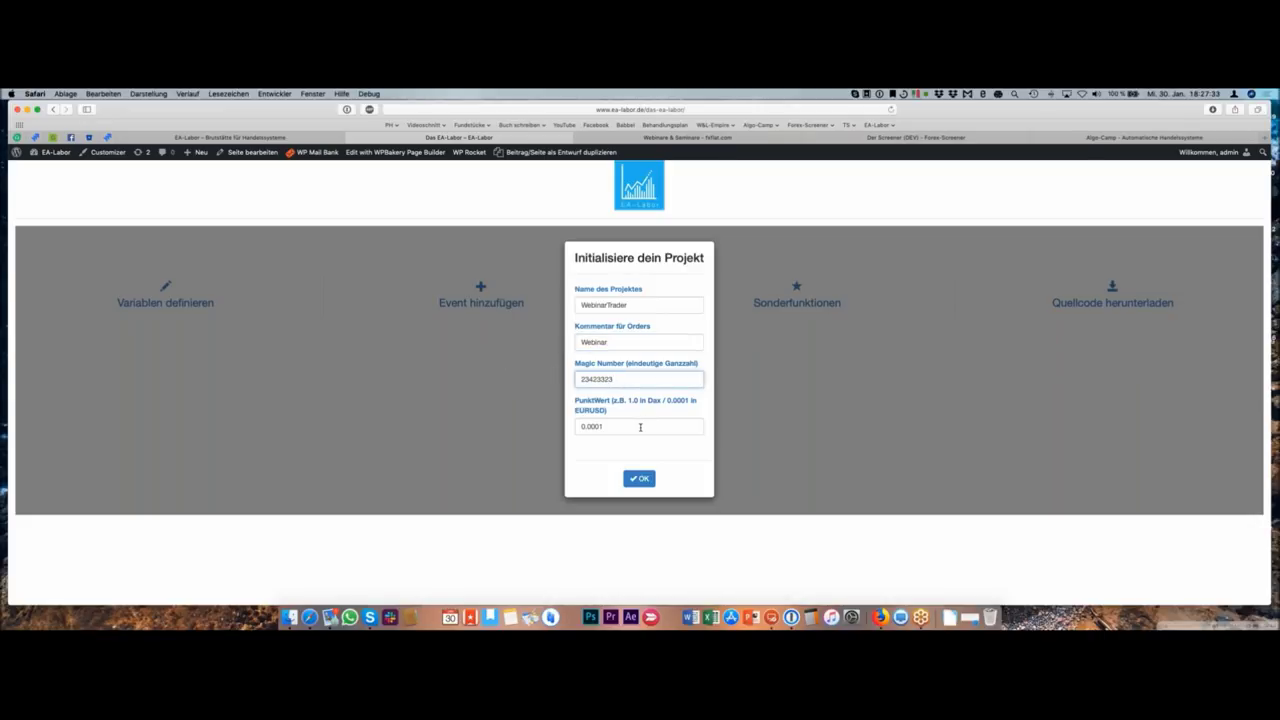
key("Tab")
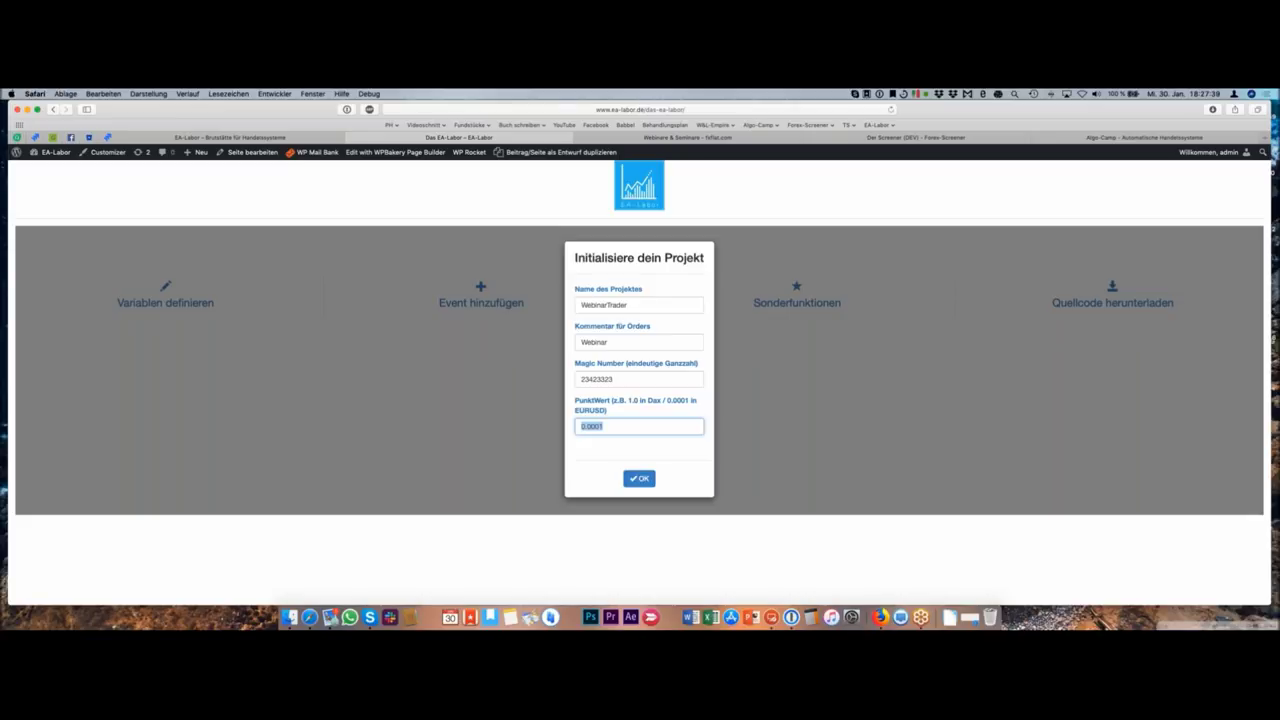
left_click(607, 426)
left_click_drag(615, 426, 545, 426)
left_click(637, 482)
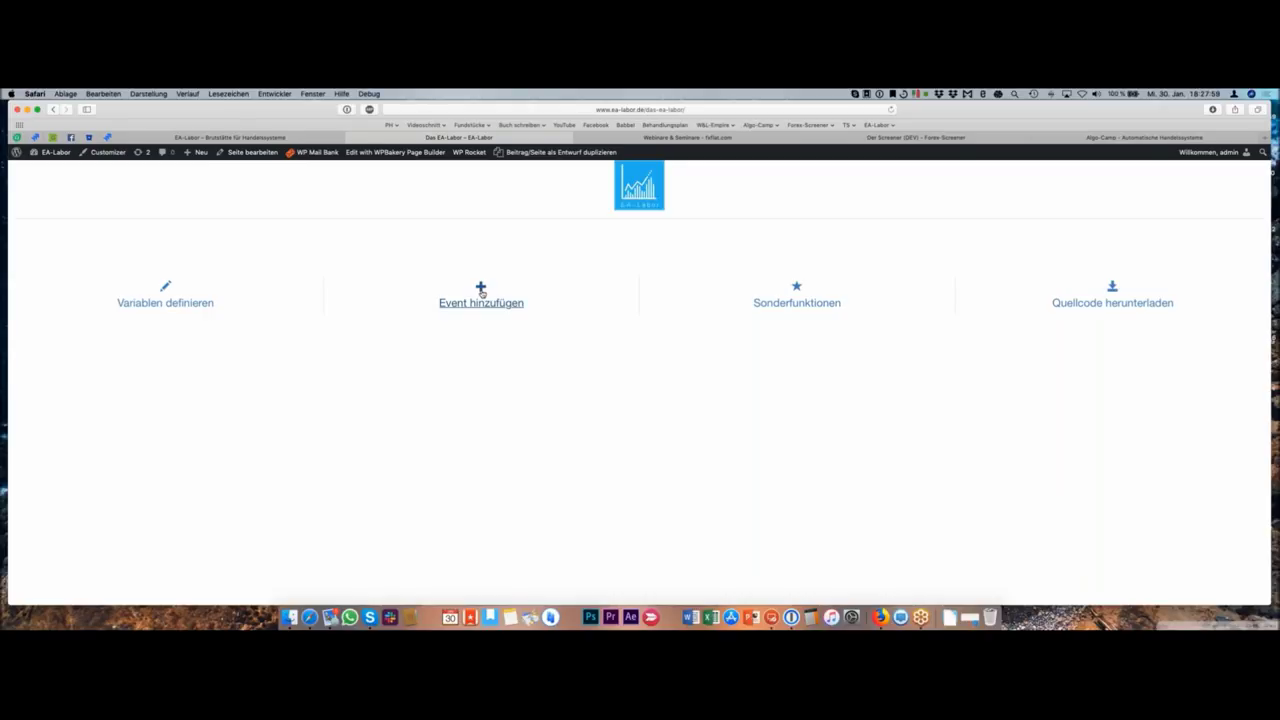
- Add a Sell Order event and set its Lots to 1 in the event settings
left_click(482, 302)
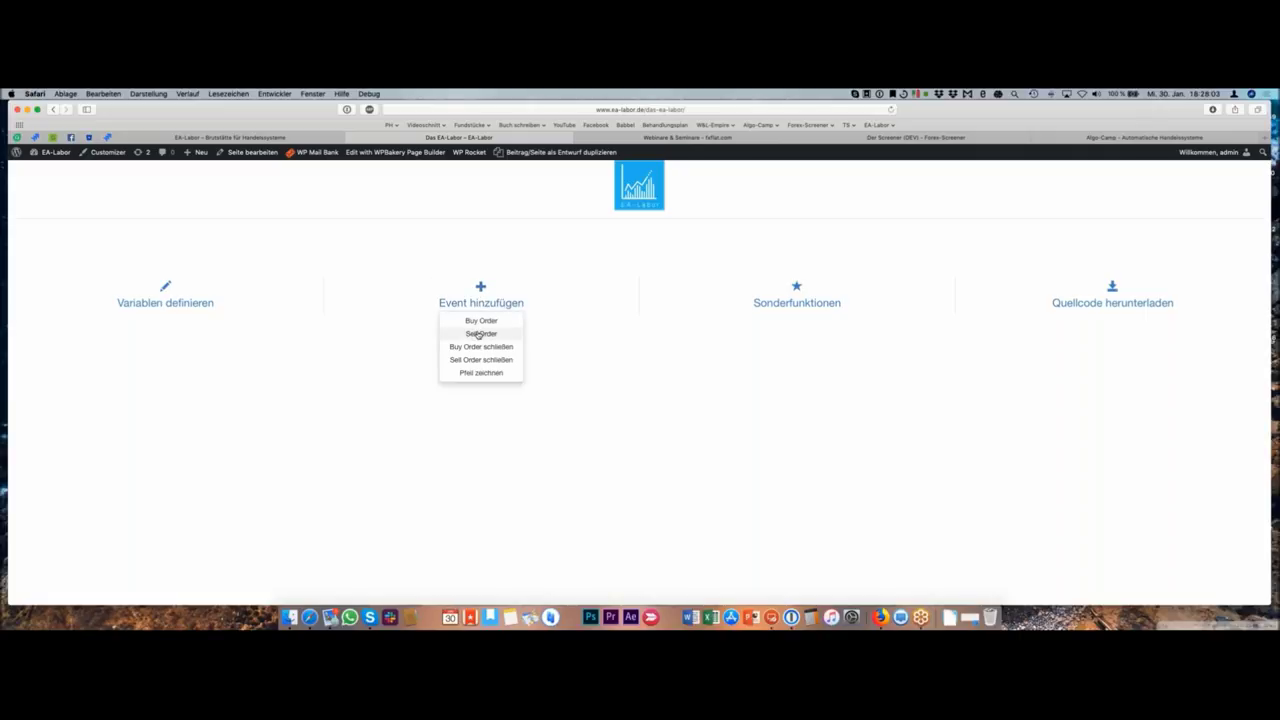
left_click(479, 333)
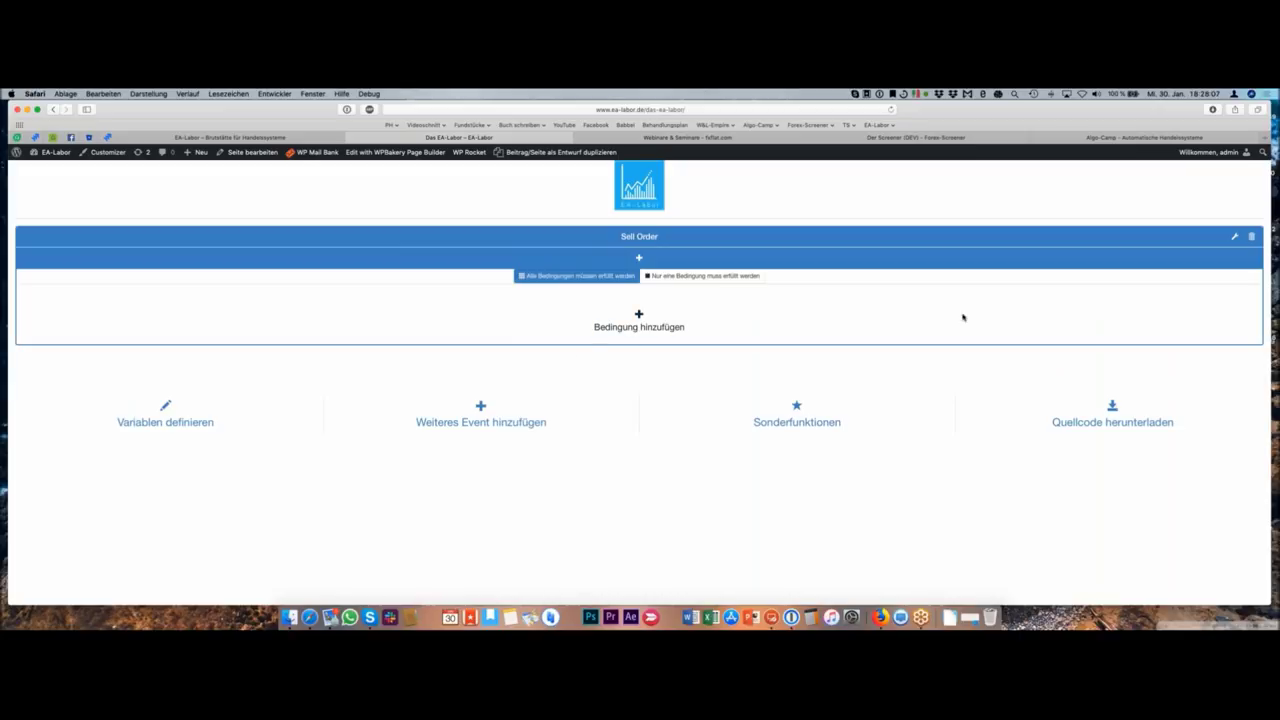
left_click(1235, 237)
left_click_drag(592, 287, 553, 284)
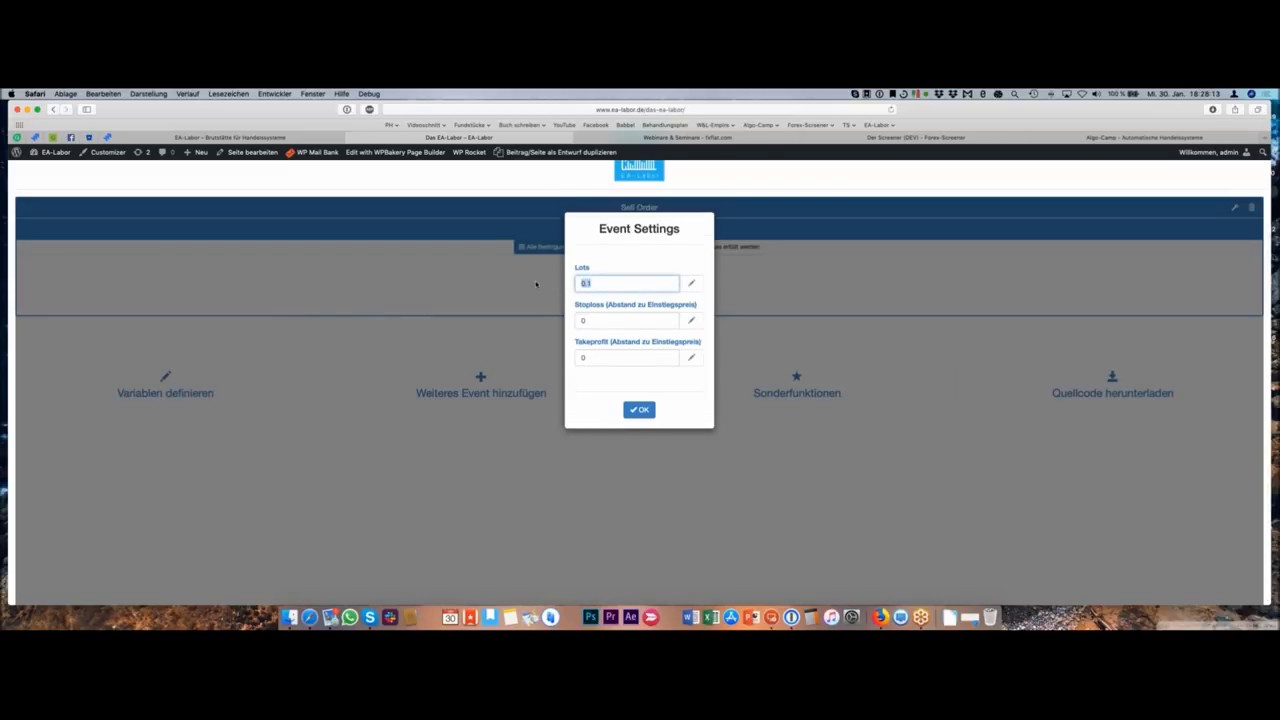
type("1.")
left_click(640, 411)
- Add a Sell Order condition requiring Uhrzeit to equal 13:00
left_click(645, 300)
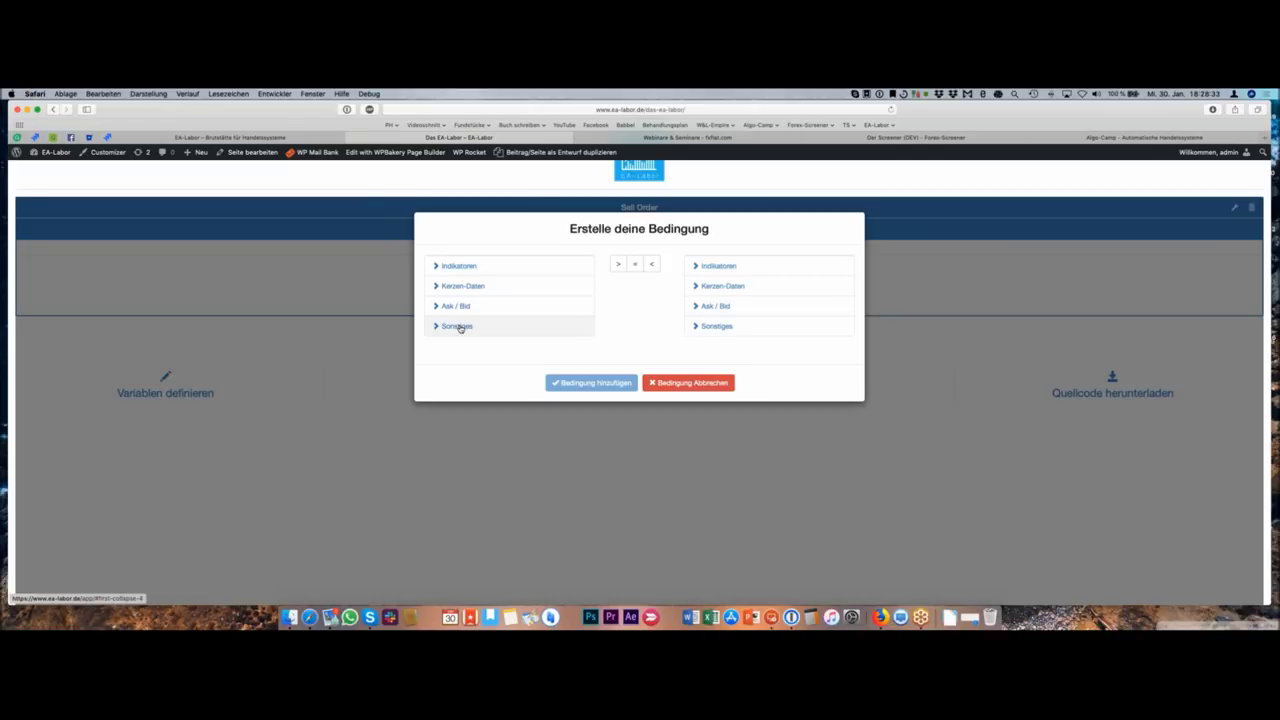
left_click(458, 327)
left_click(505, 368)
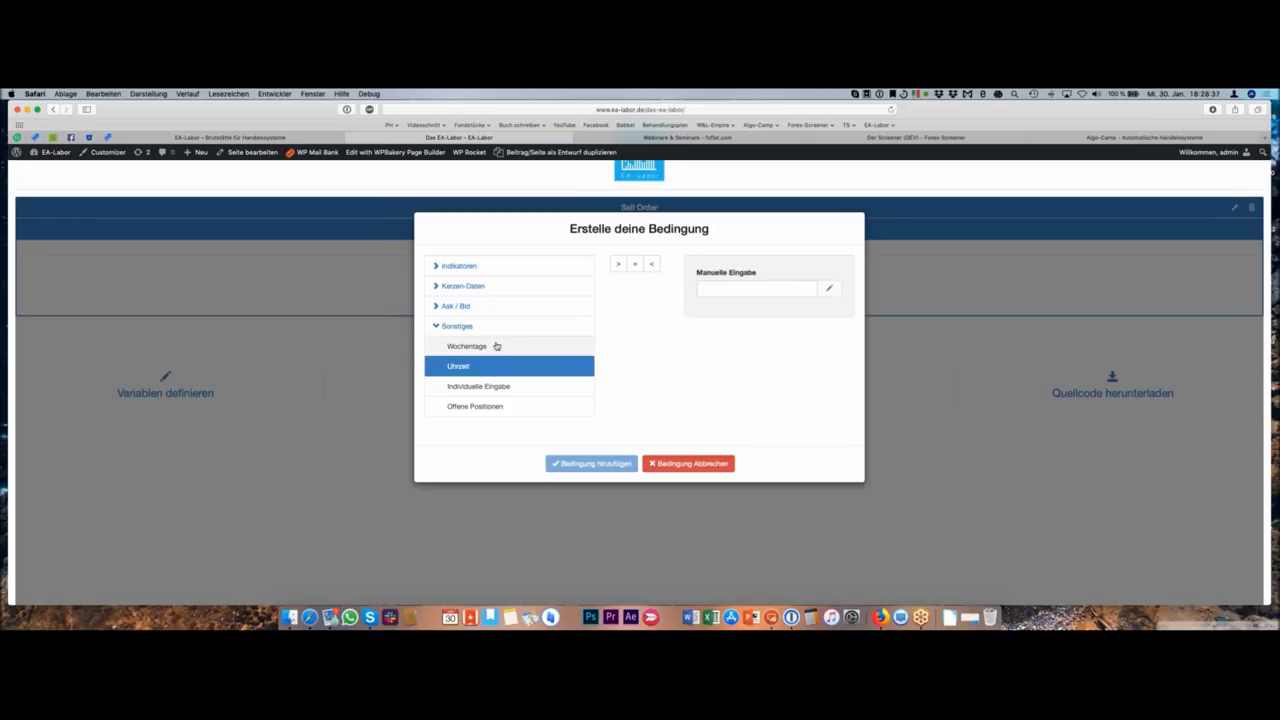
left_click(634, 264)
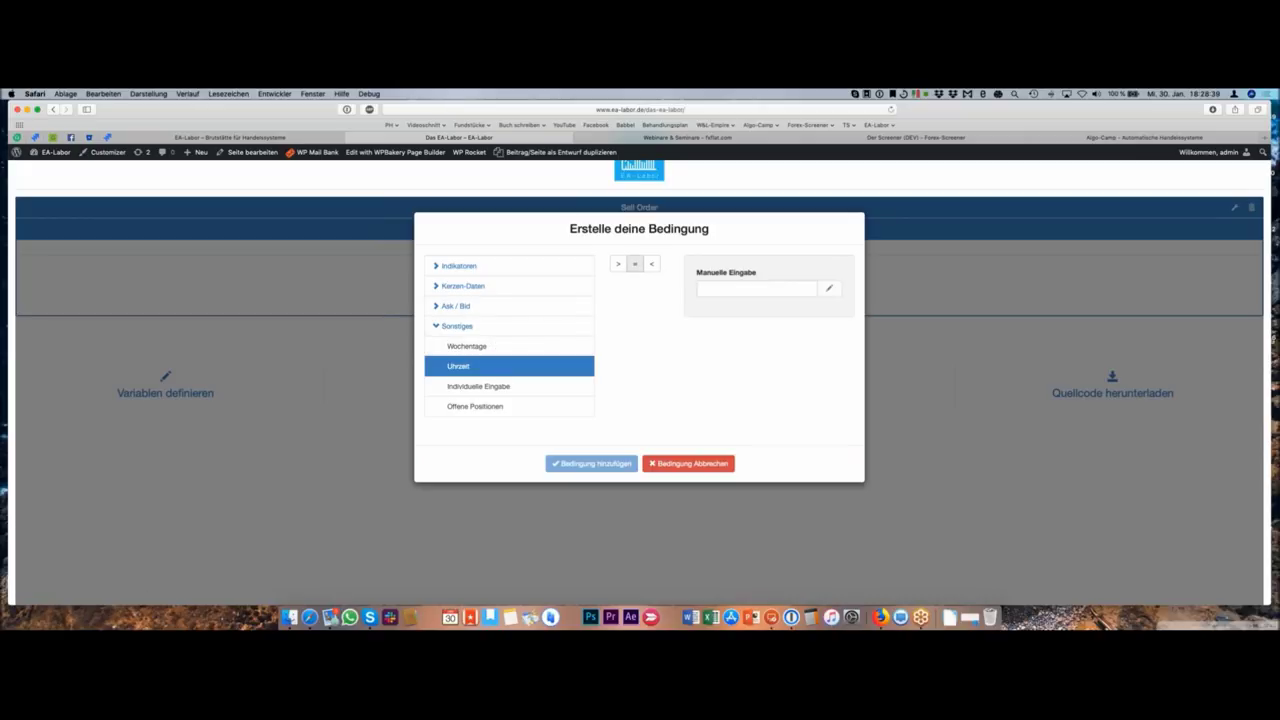
left_click(719, 289)
type("13:00")
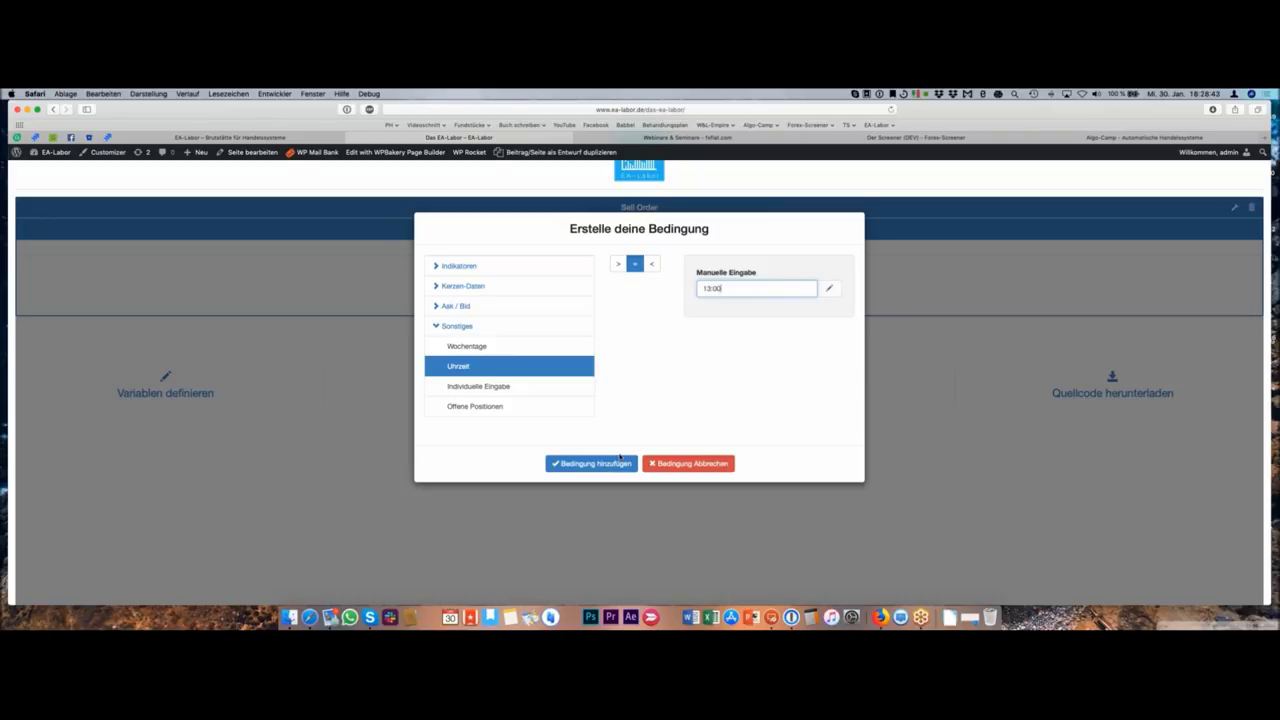
left_click(617, 463)
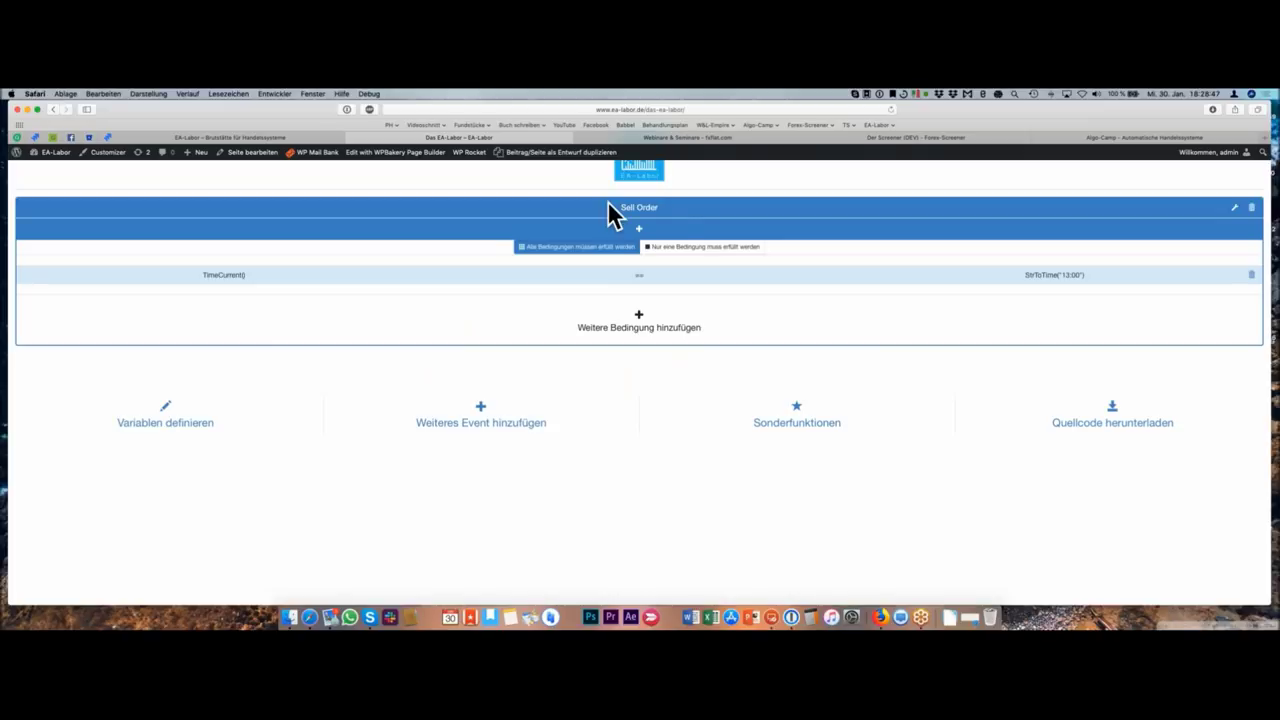
- Add a further Sell Order condition requiring Offene Positionen to equal 0
left_click_drag(620, 207, 658, 207)
left_click(640, 207)
left_click(641, 315)
left_click(452, 298)
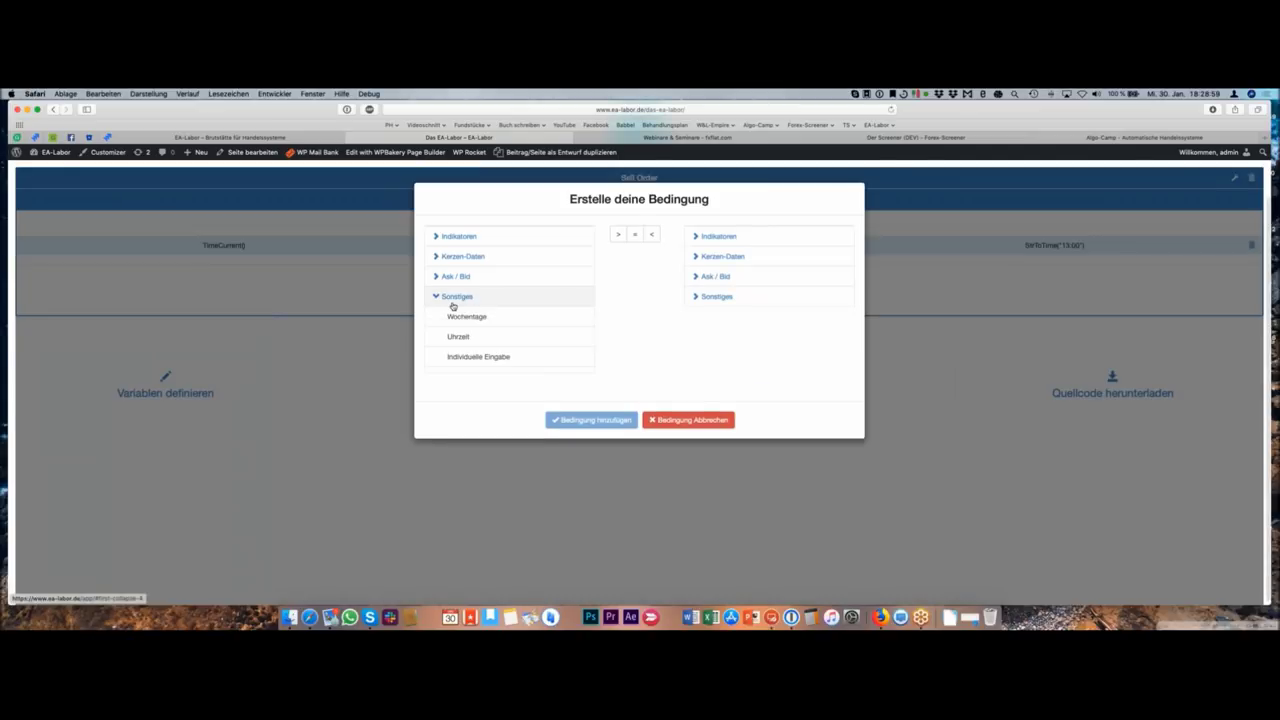
left_click(471, 381)
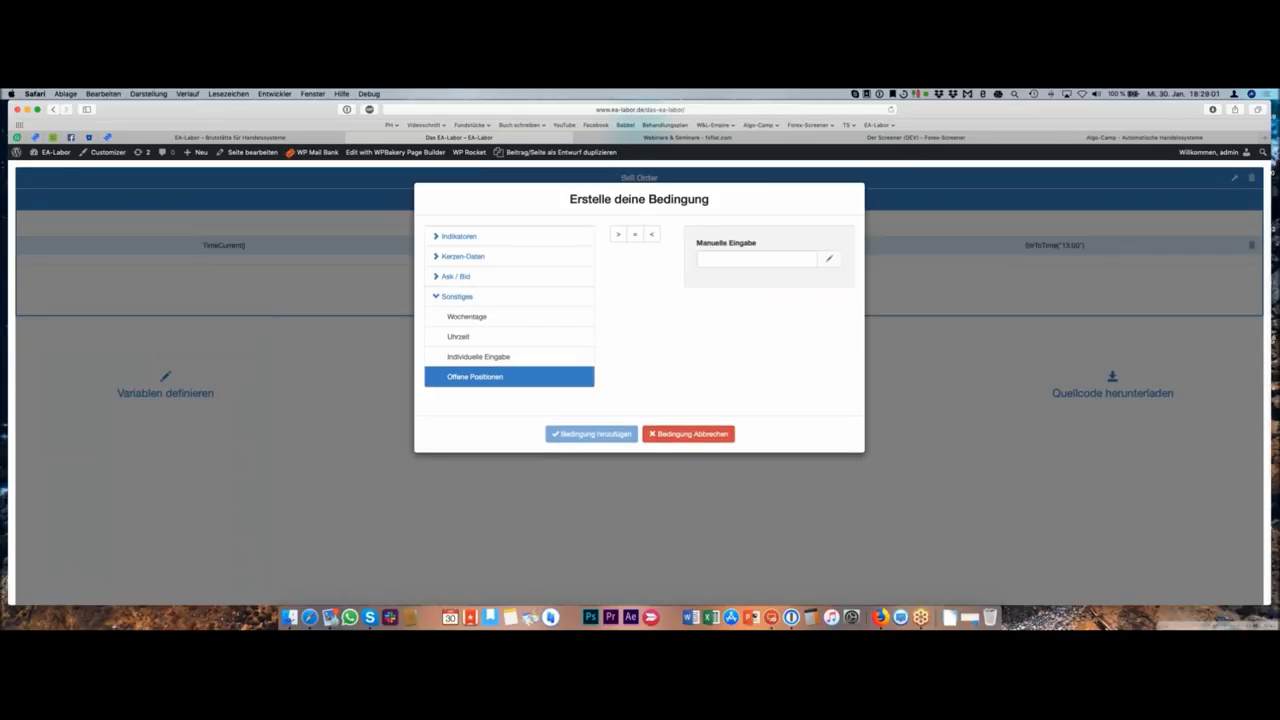
left_click(635, 235)
left_click(723, 260)
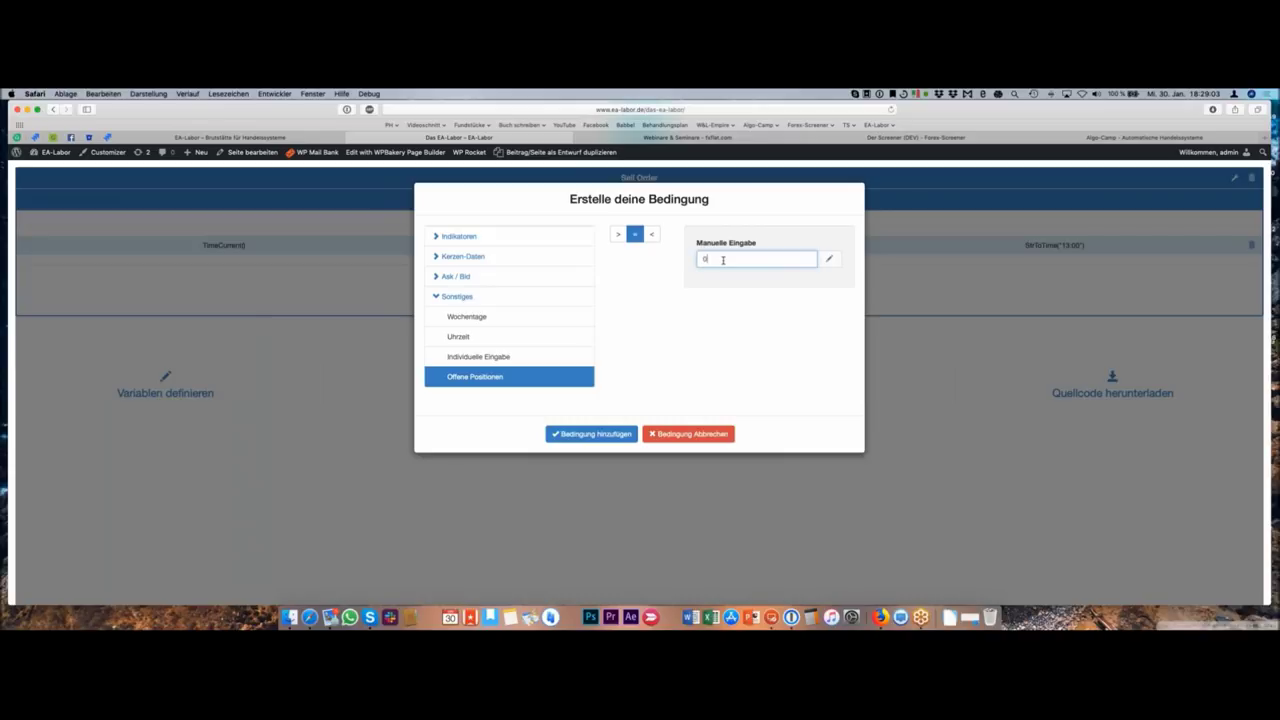
left_click(608, 430)
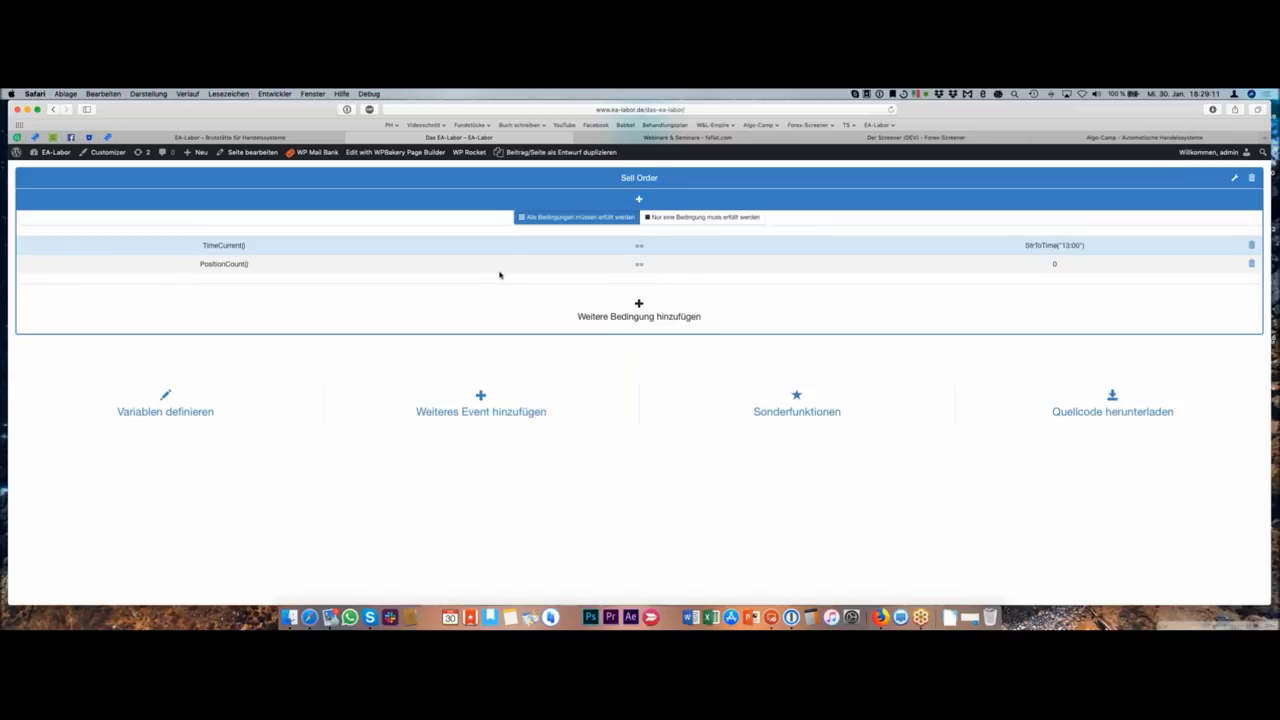
- Add a Sell Order schließen event with a condition requiring Uhrzeit to equal 15:00
left_click(480, 401)
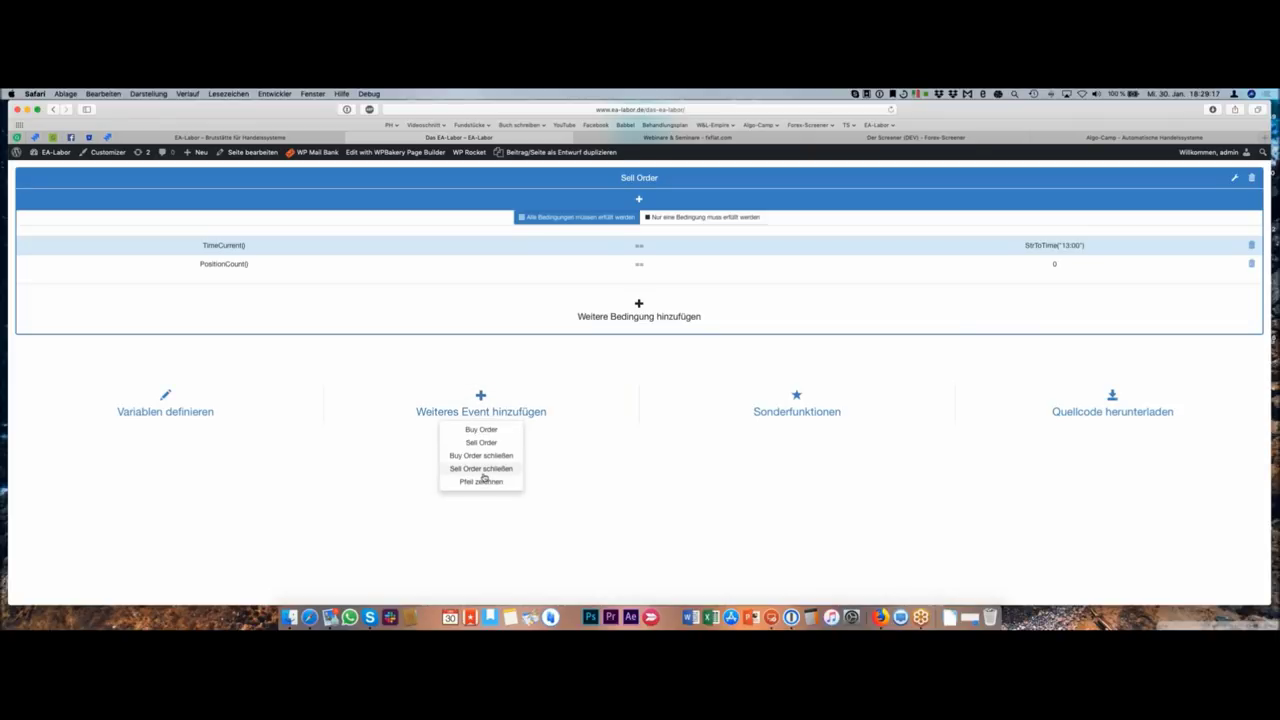
left_click(482, 470)
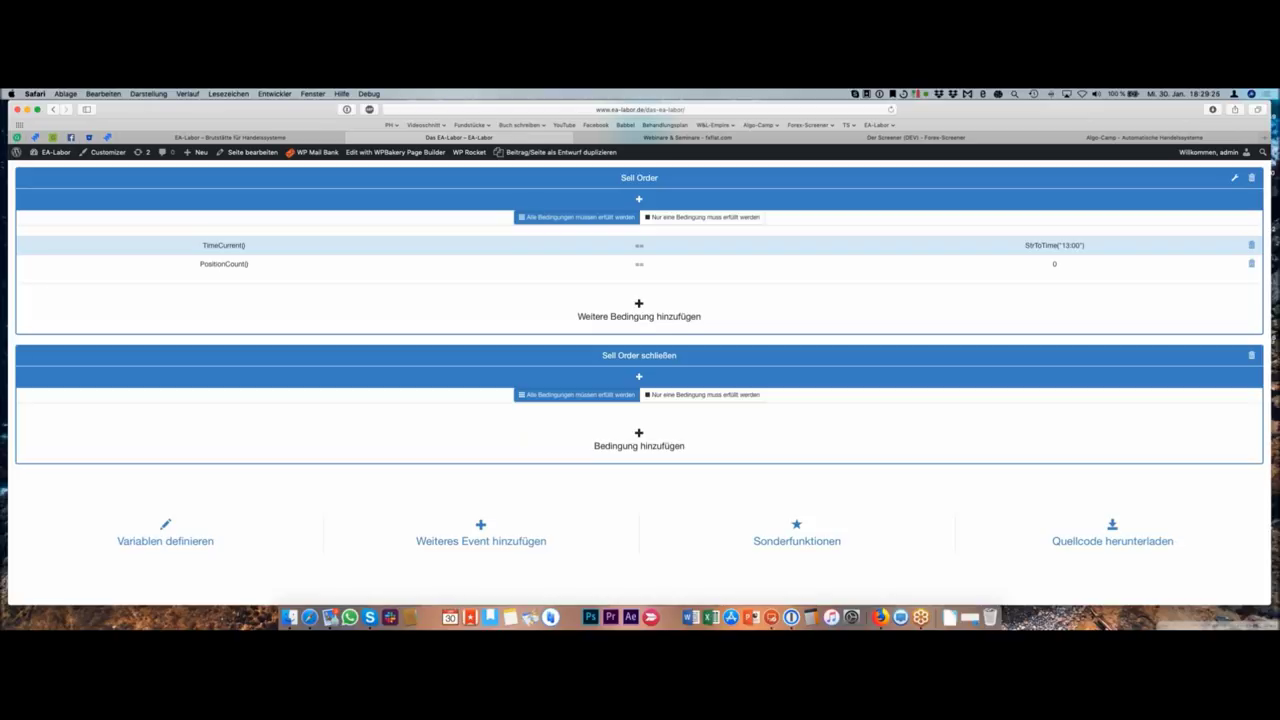
left_click(637, 436)
left_click(455, 273)
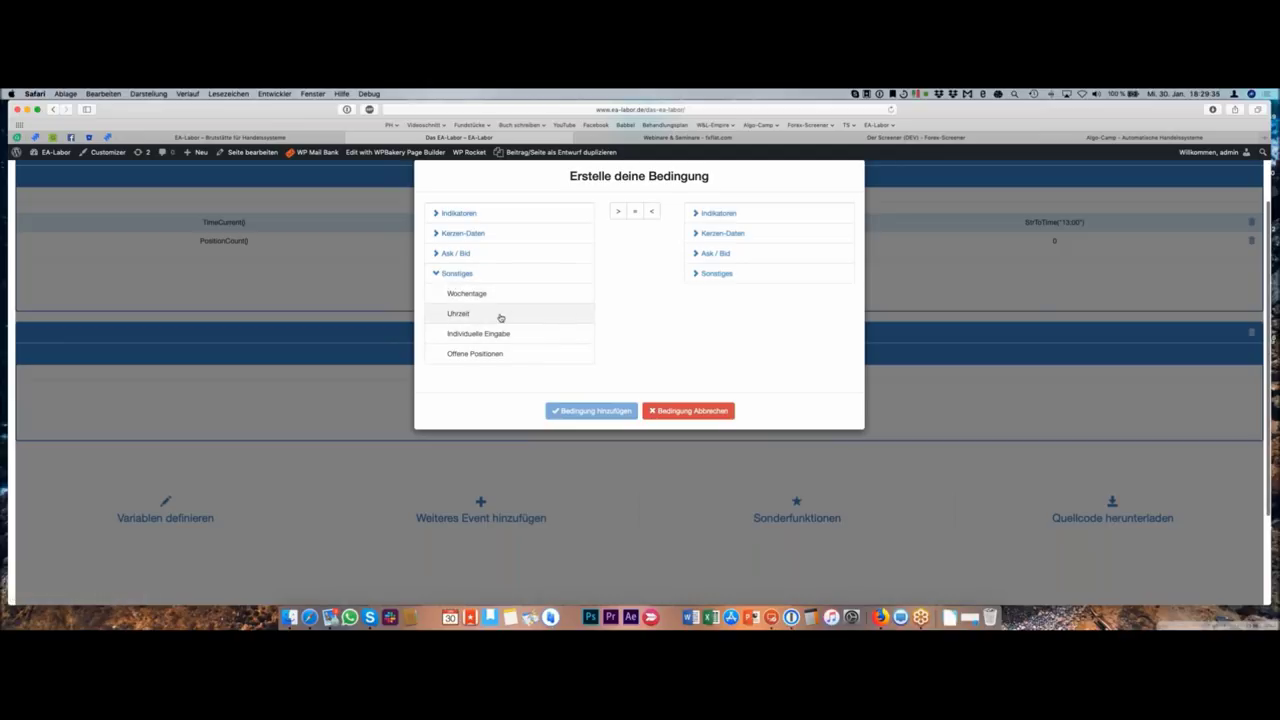
left_click(500, 315)
left_click(635, 211)
left_click(718, 237)
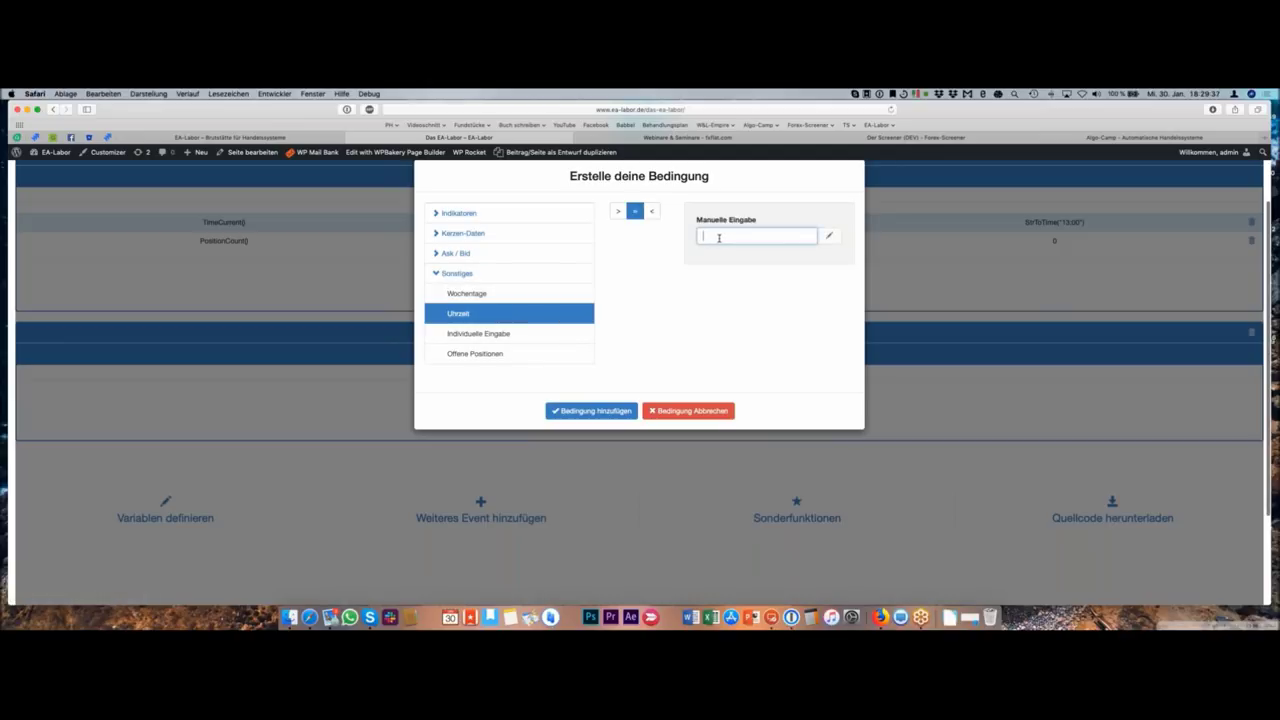
type("15")
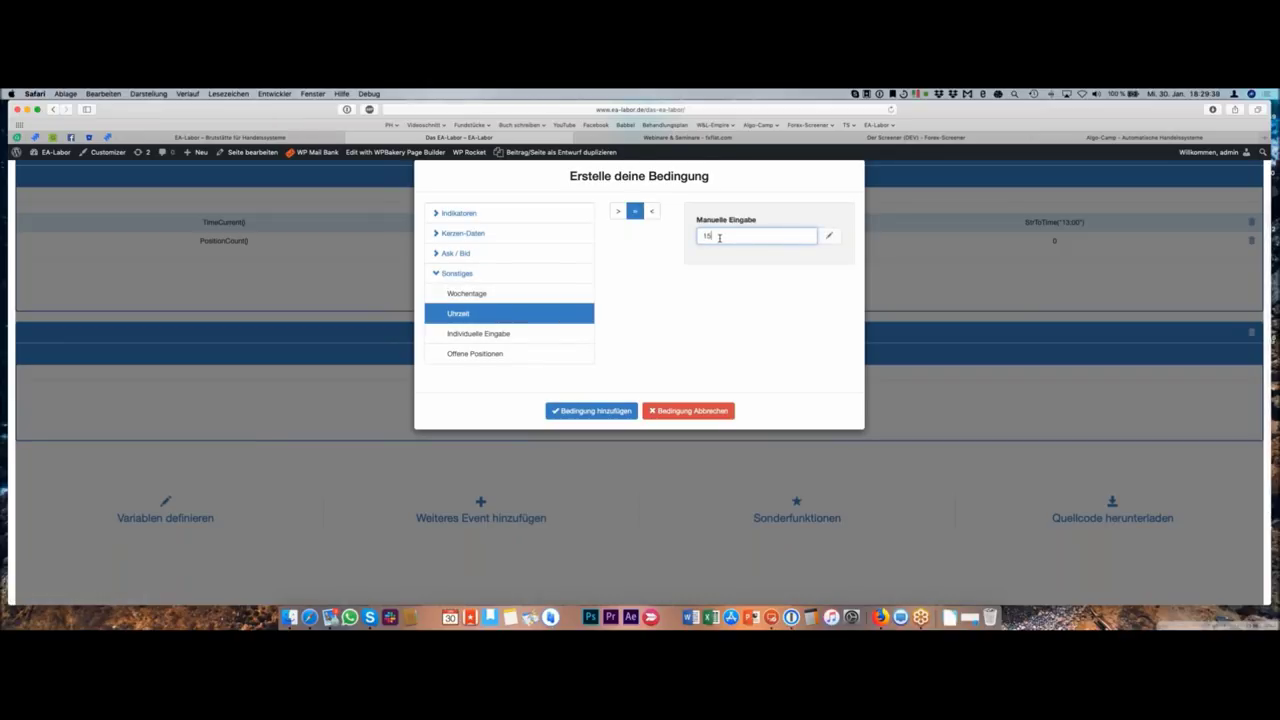
type(":00")
left_click(604, 411)
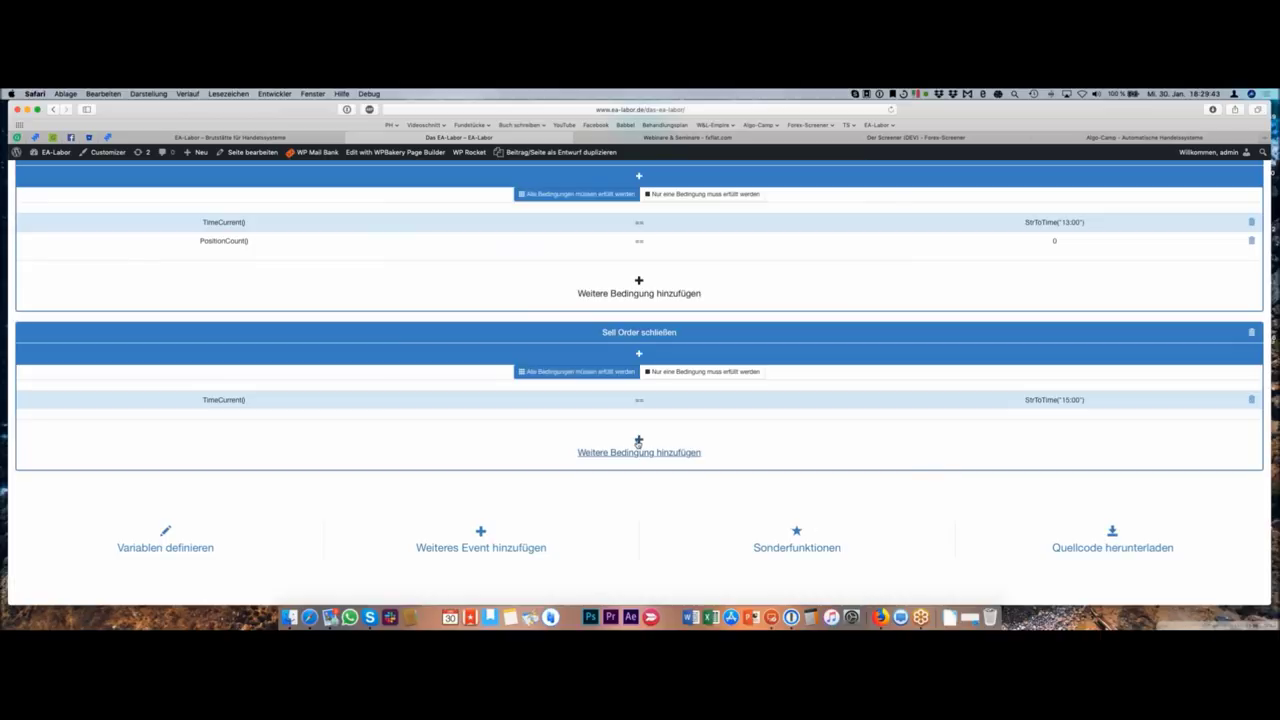
- Add a further Sell Order schließen condition requiring Offene Positionen to equal 1
left_click(639, 443)
left_click(441, 280)
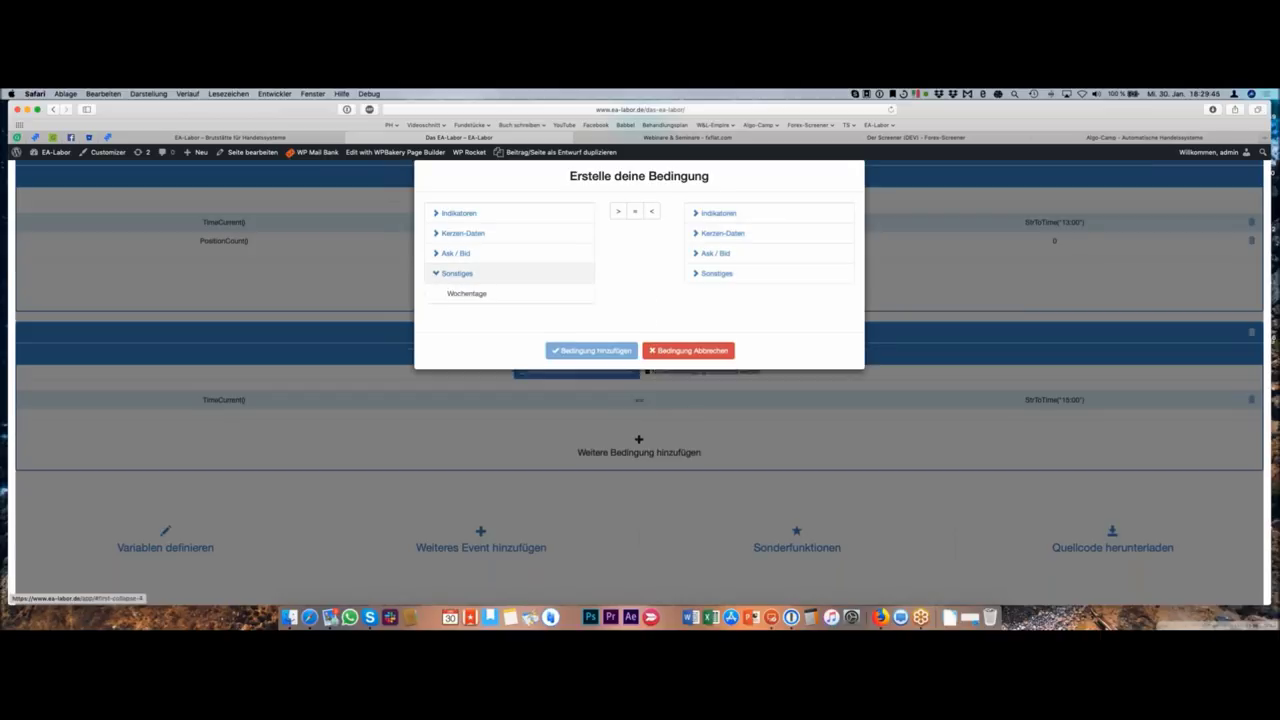
left_click(510, 357)
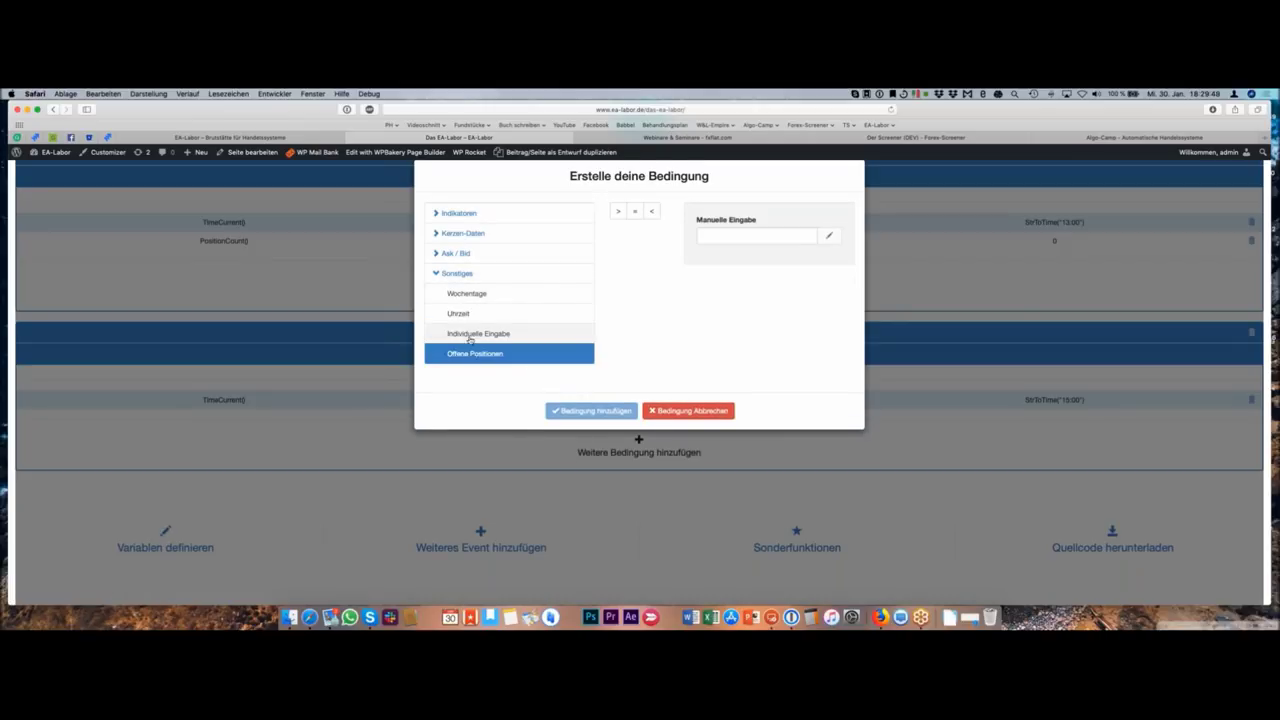
left_click(634, 211)
left_click(734, 236)
type("1")
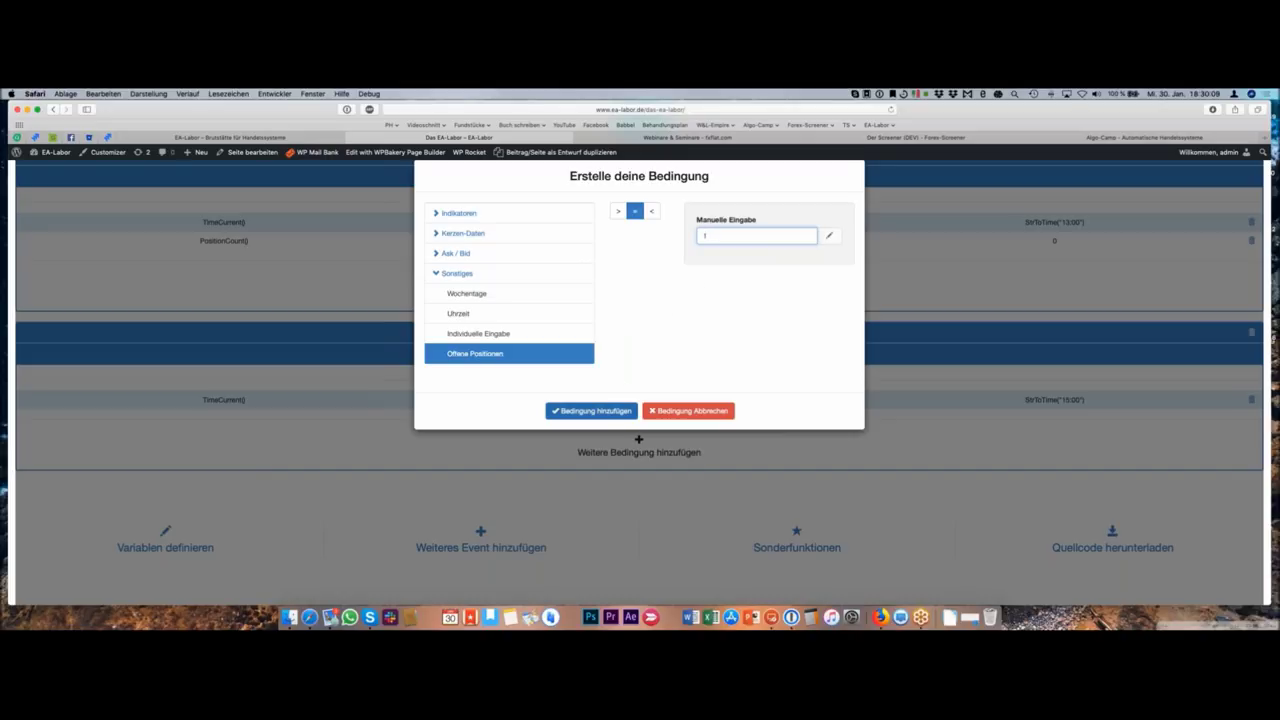
left_click(611, 408)
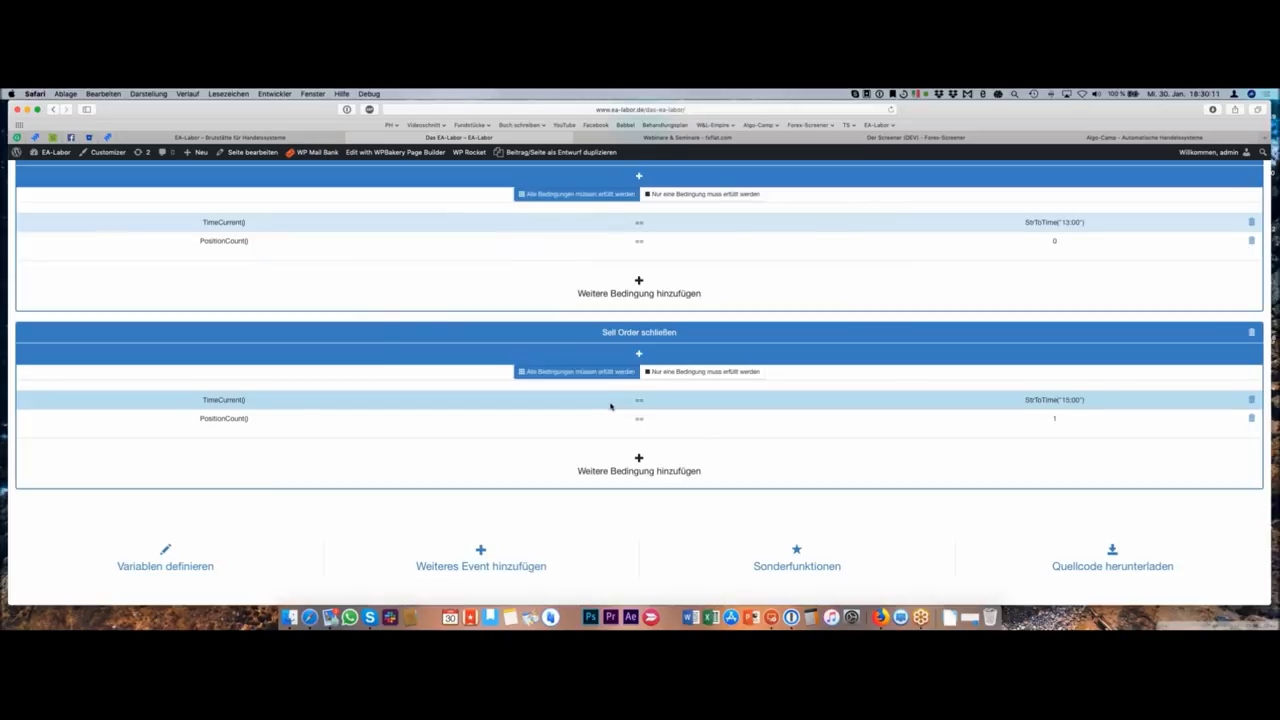
scroll(611, 406, "up", 3)
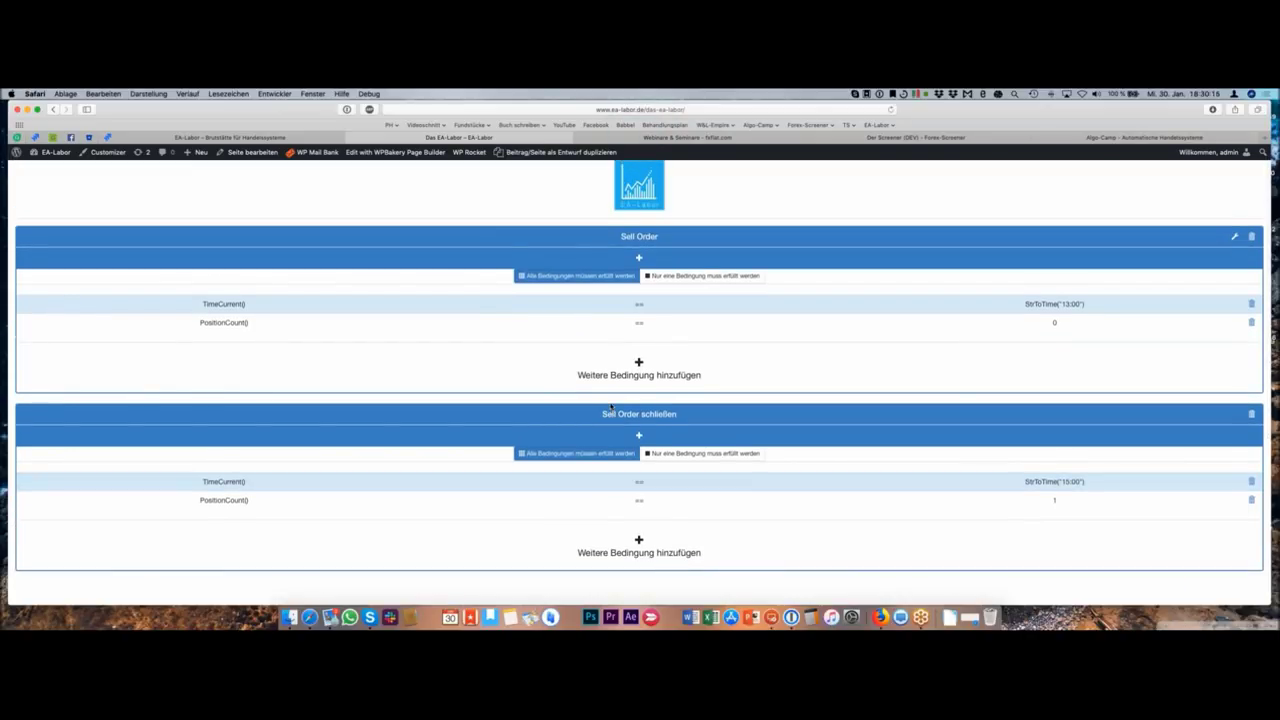
scroll(611, 406, "down", 5)
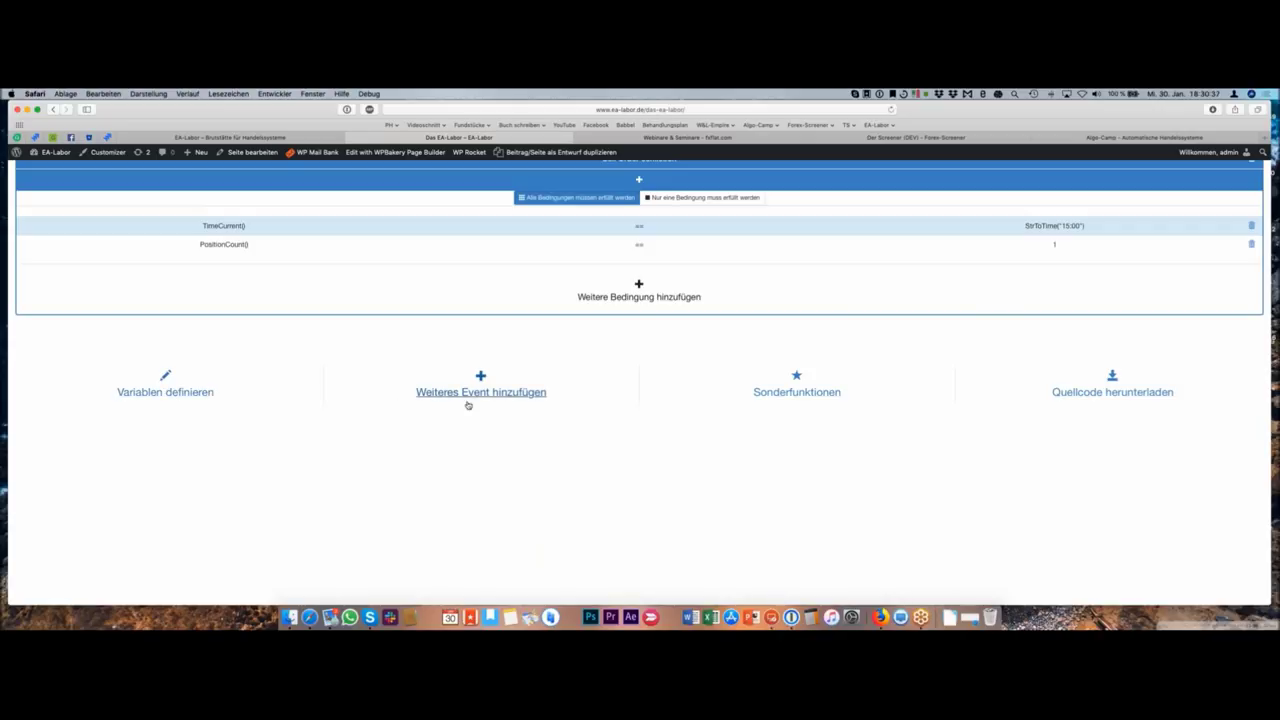
- Switch to MetaTrader 4, start attaching MACD Sample to the EURUSD H1 chart, and inspect its TakeProfit, Lots and TrailingStop inputs
key("ctrl+Right")
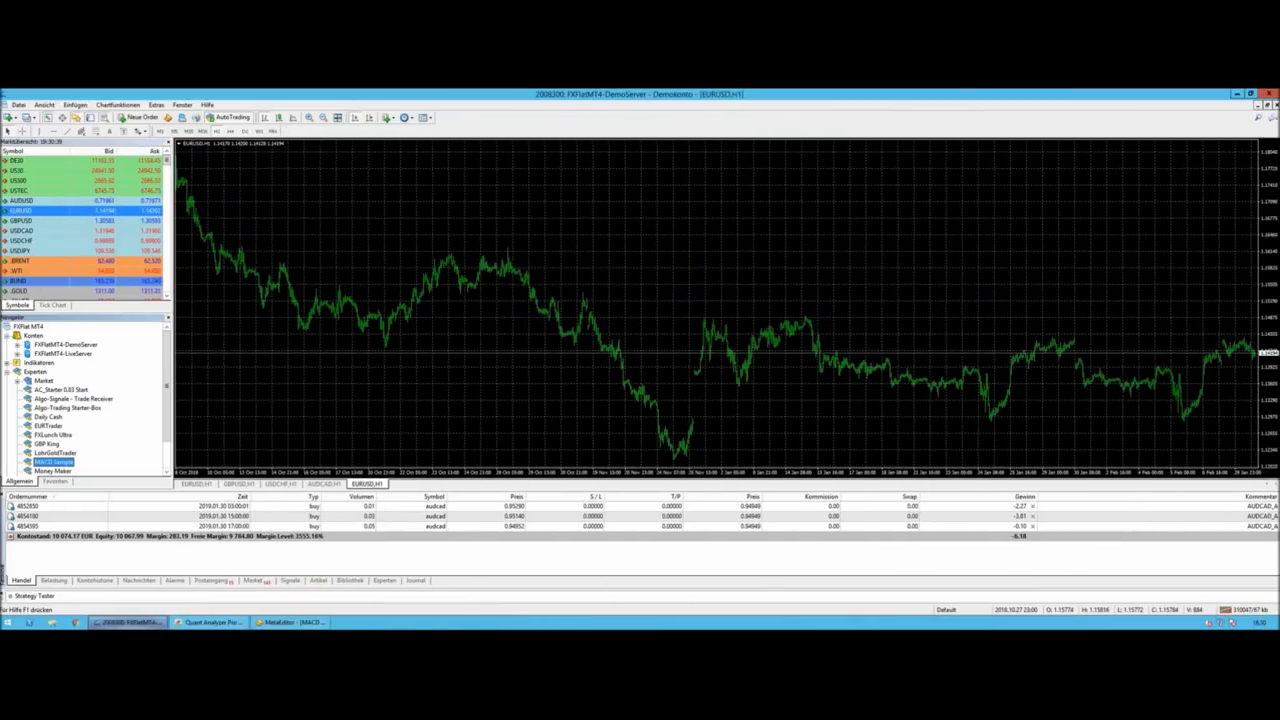
left_click(634, 249)
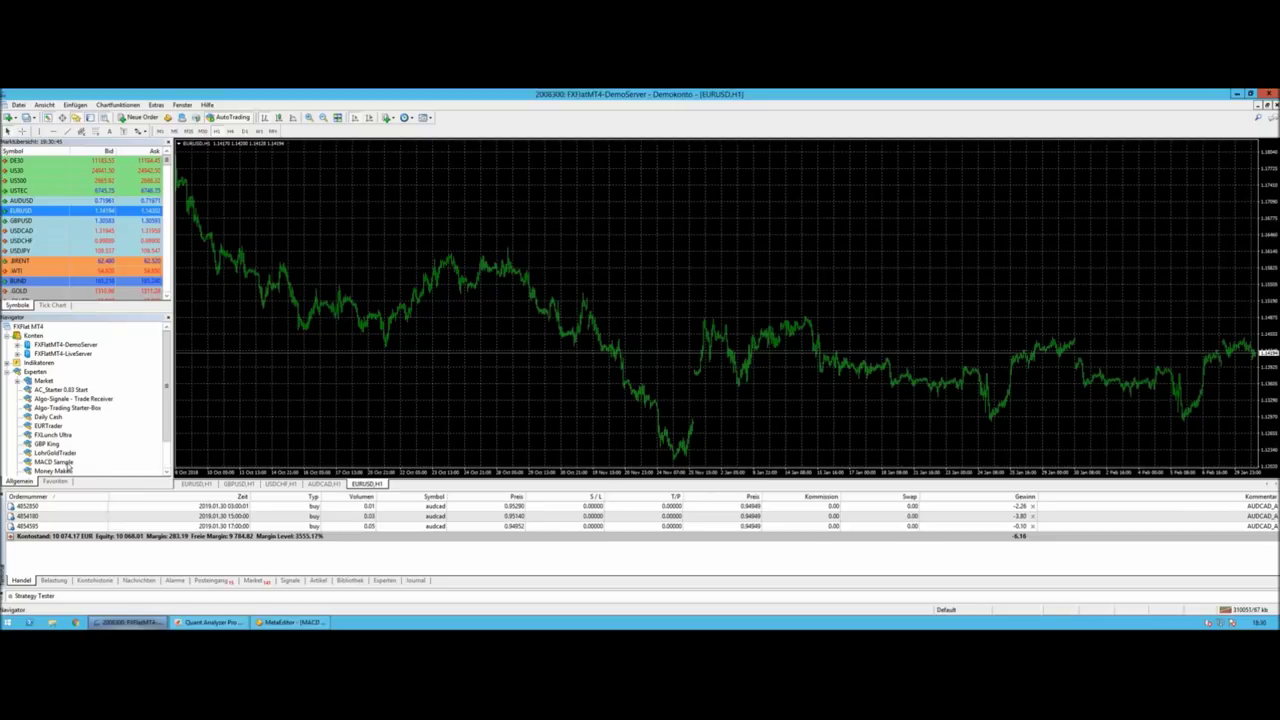
left_click_drag(66, 463, 208, 456)
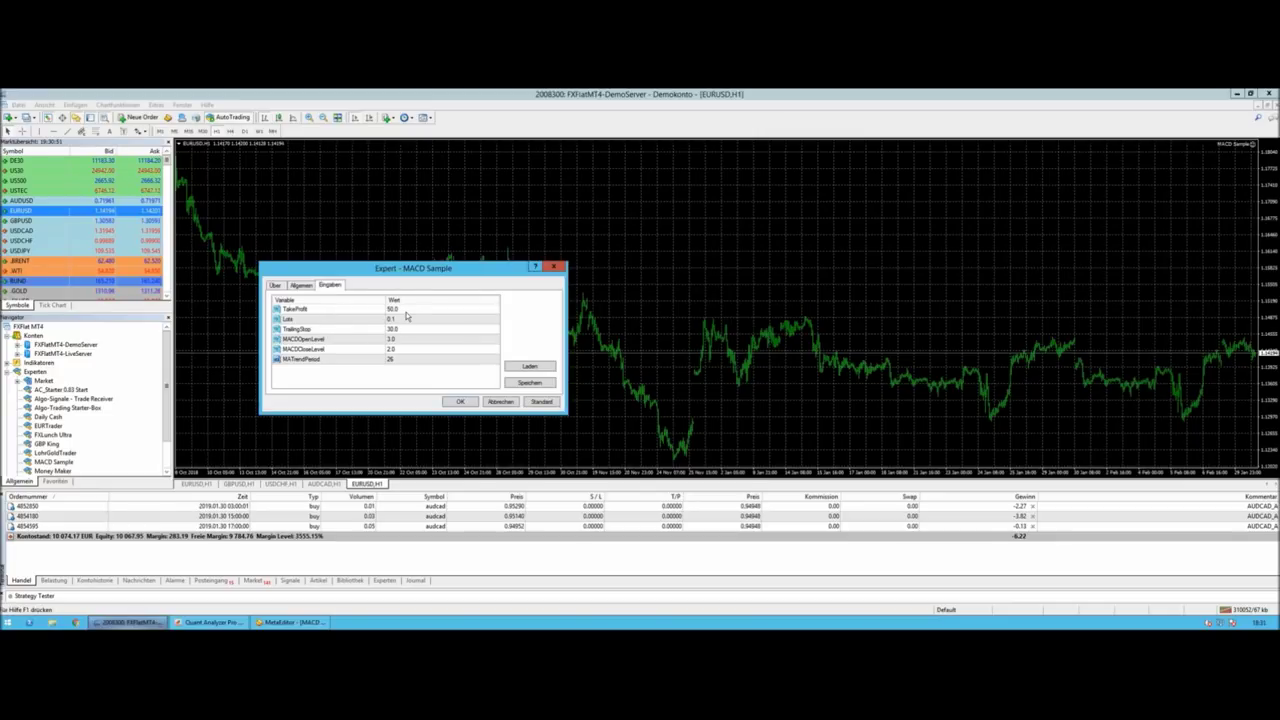
double_click(412, 319)
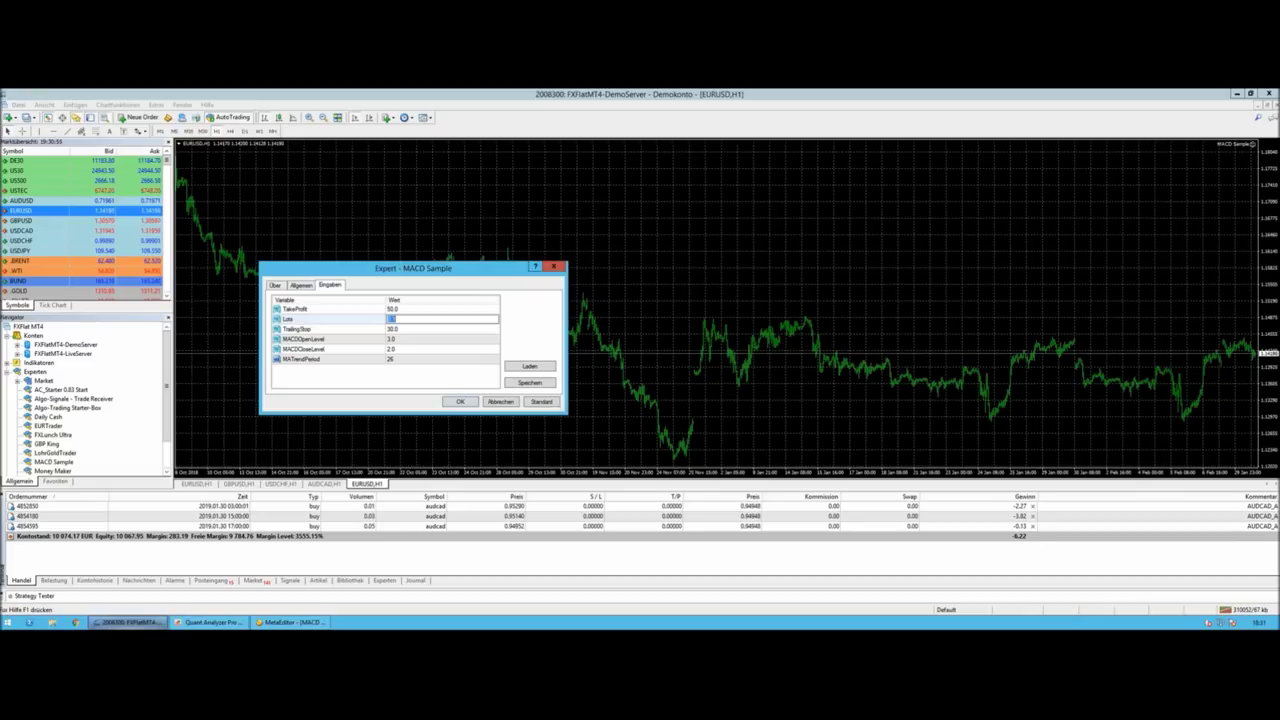
double_click(408, 309)
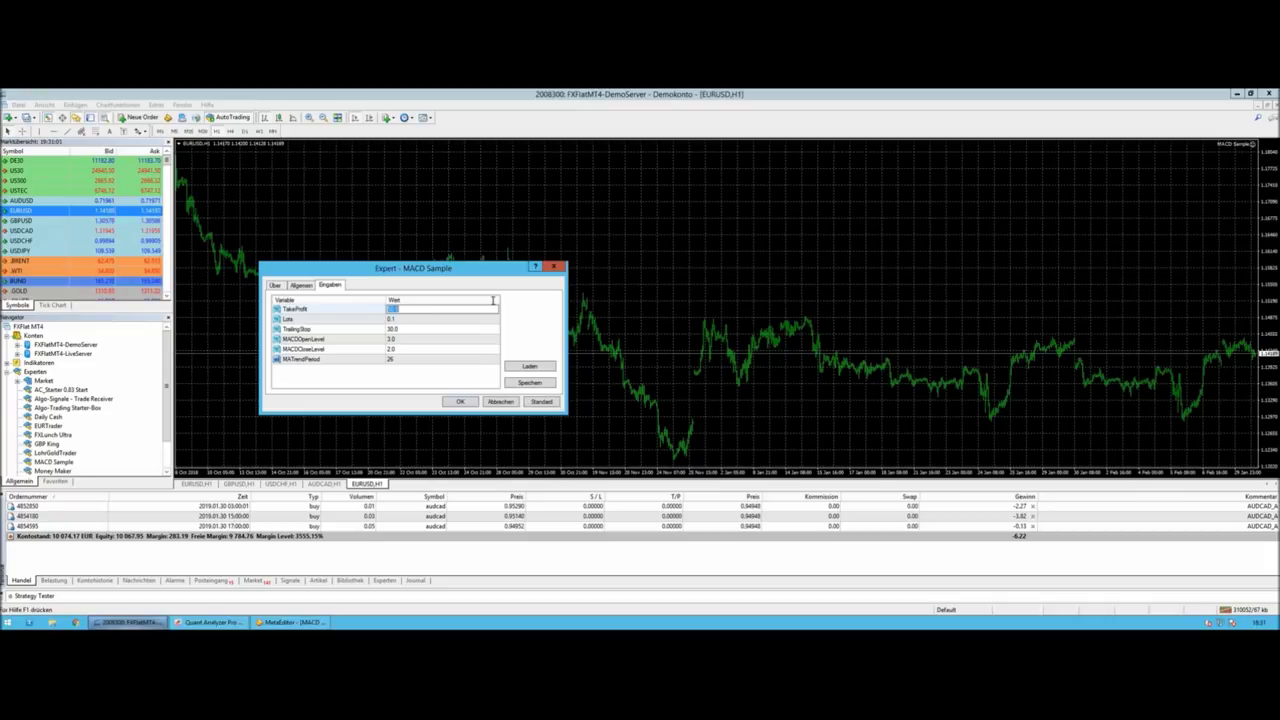
double_click(400, 319)
double_click(400, 329)
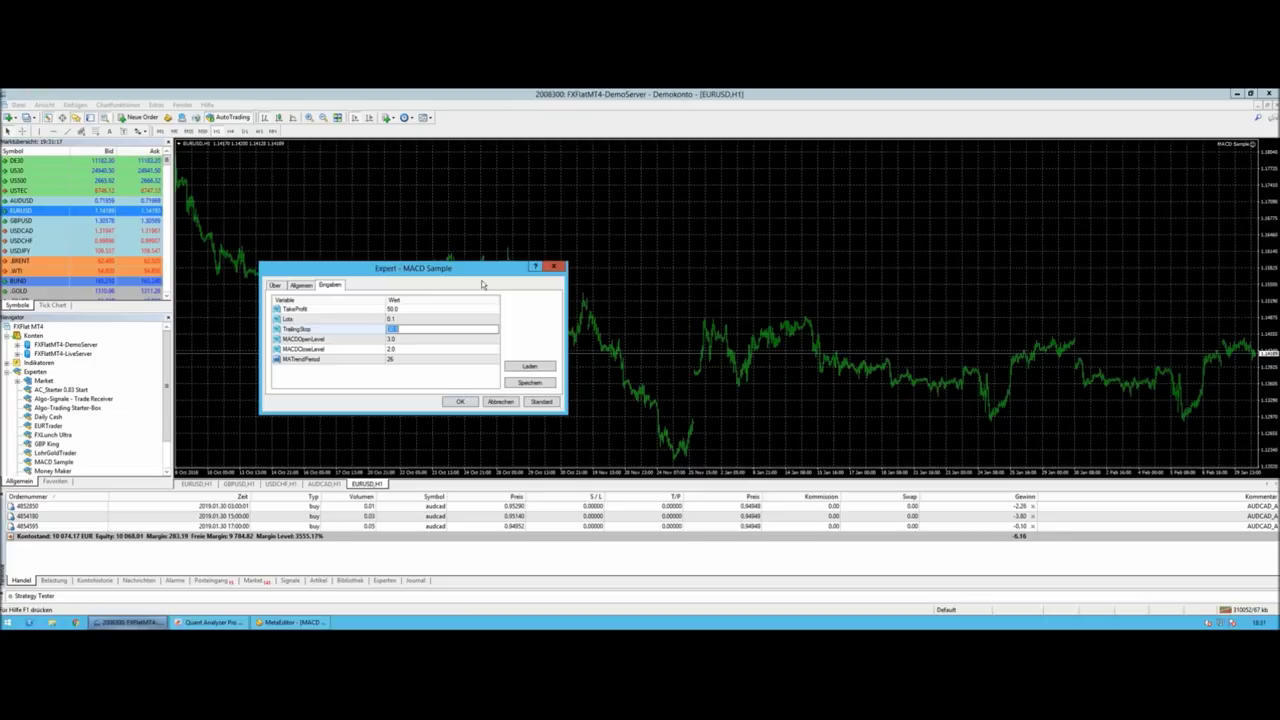
- Examine the input declarations of MACD Sample.mq4 in MetaEditor, and cancel attaching the expert in MetaTrader 4
left_click(315, 622)
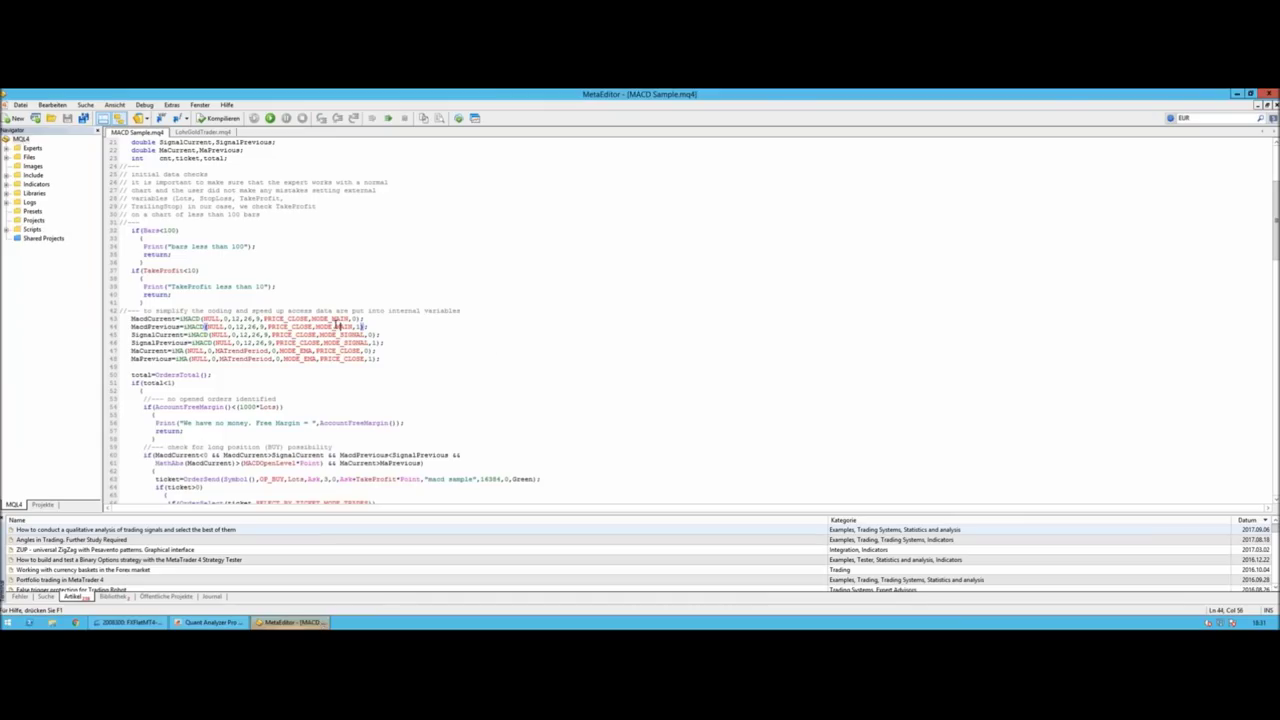
scroll(337, 326, "up", 6)
left_click(240, 214)
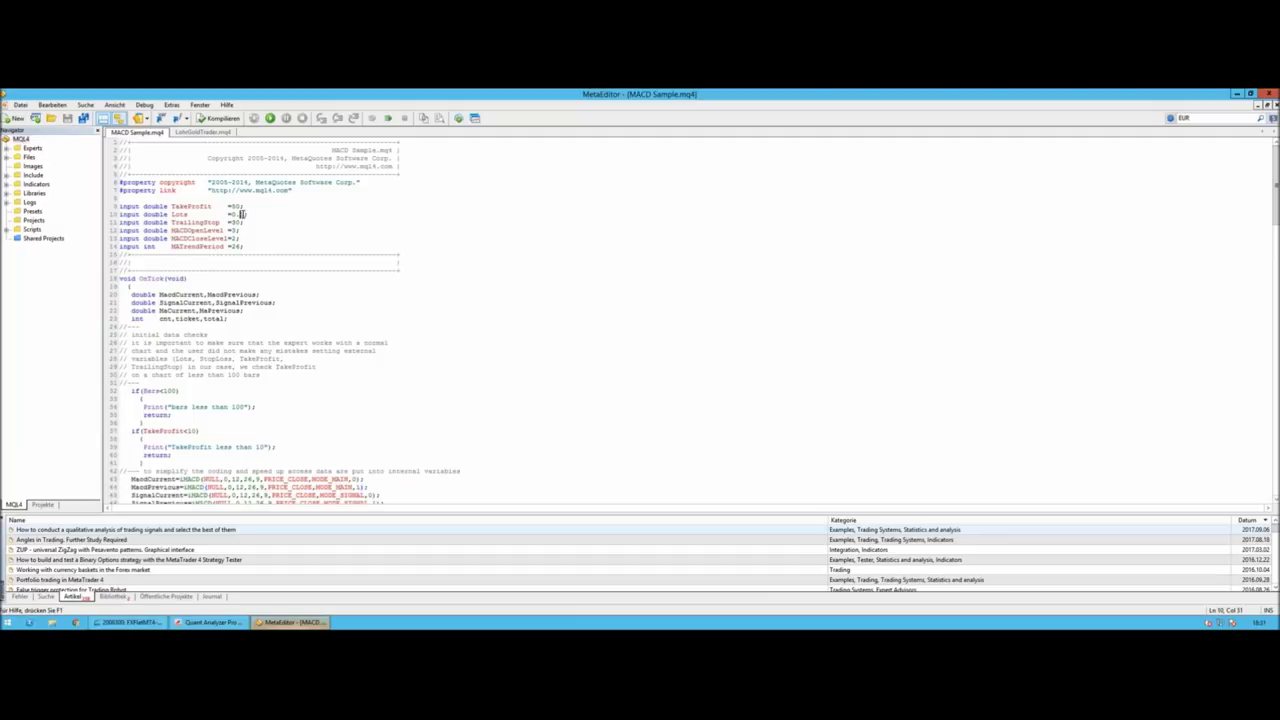
type("0")
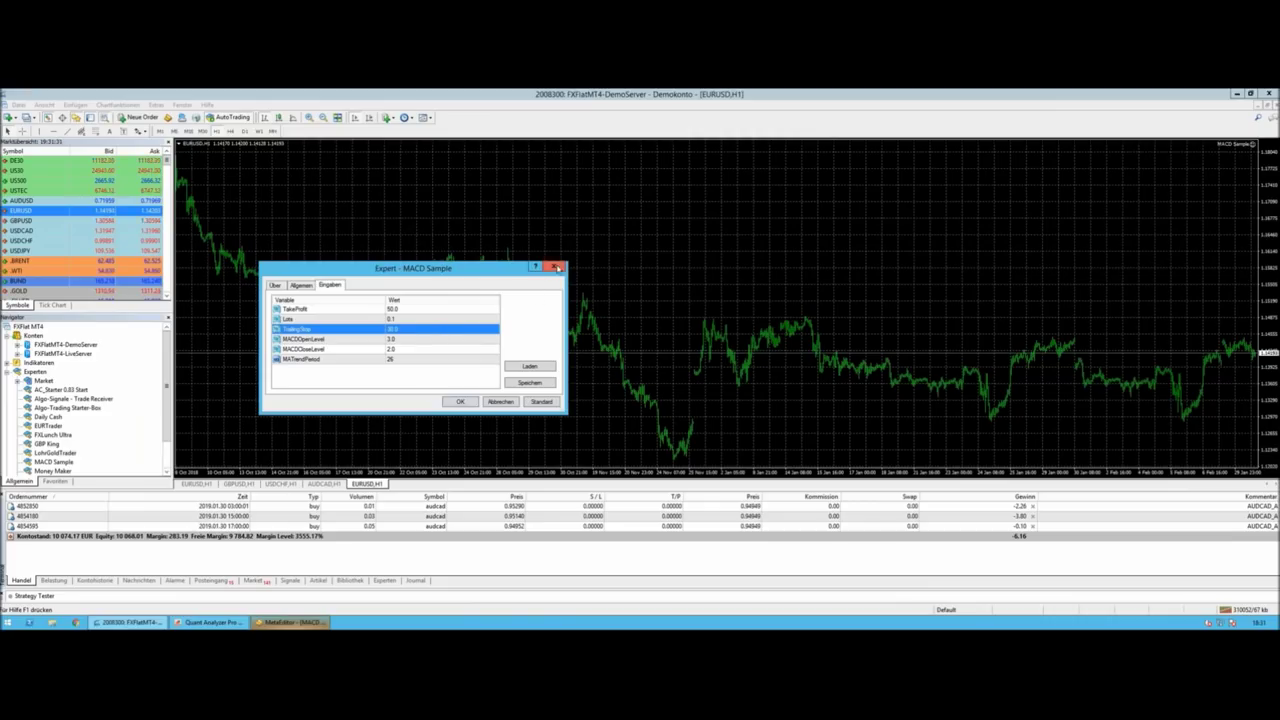
key("Escape")
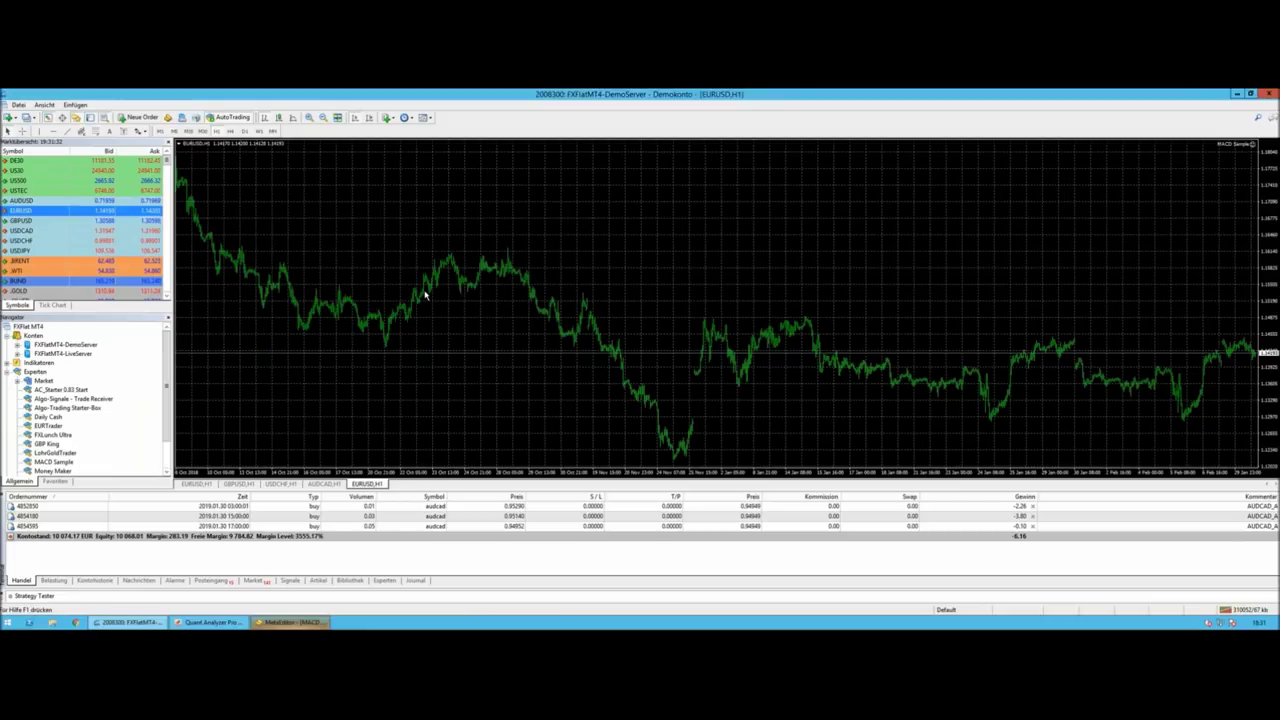
- Return to EA-Labor in Safari and review the Lots value in the Sell Order's event settings
key("ctrl+Left")
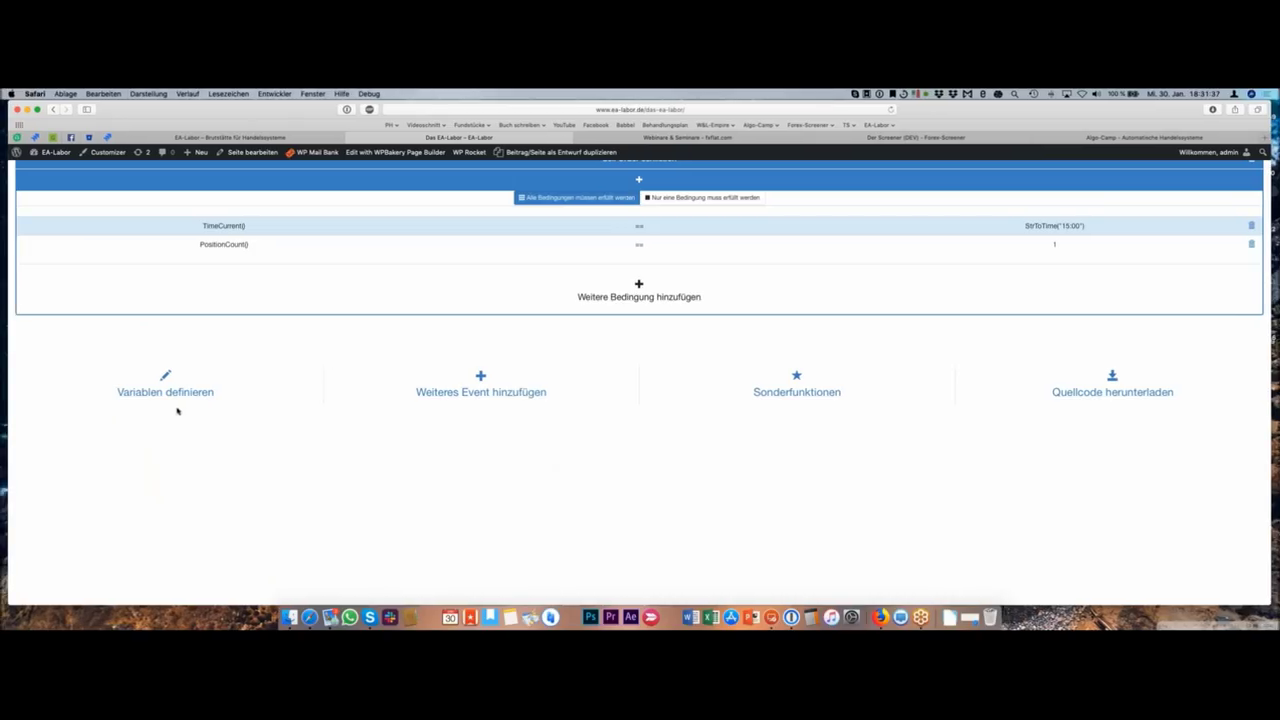
scroll(237, 405, "up", 3)
scroll(237, 405, "up", 4)
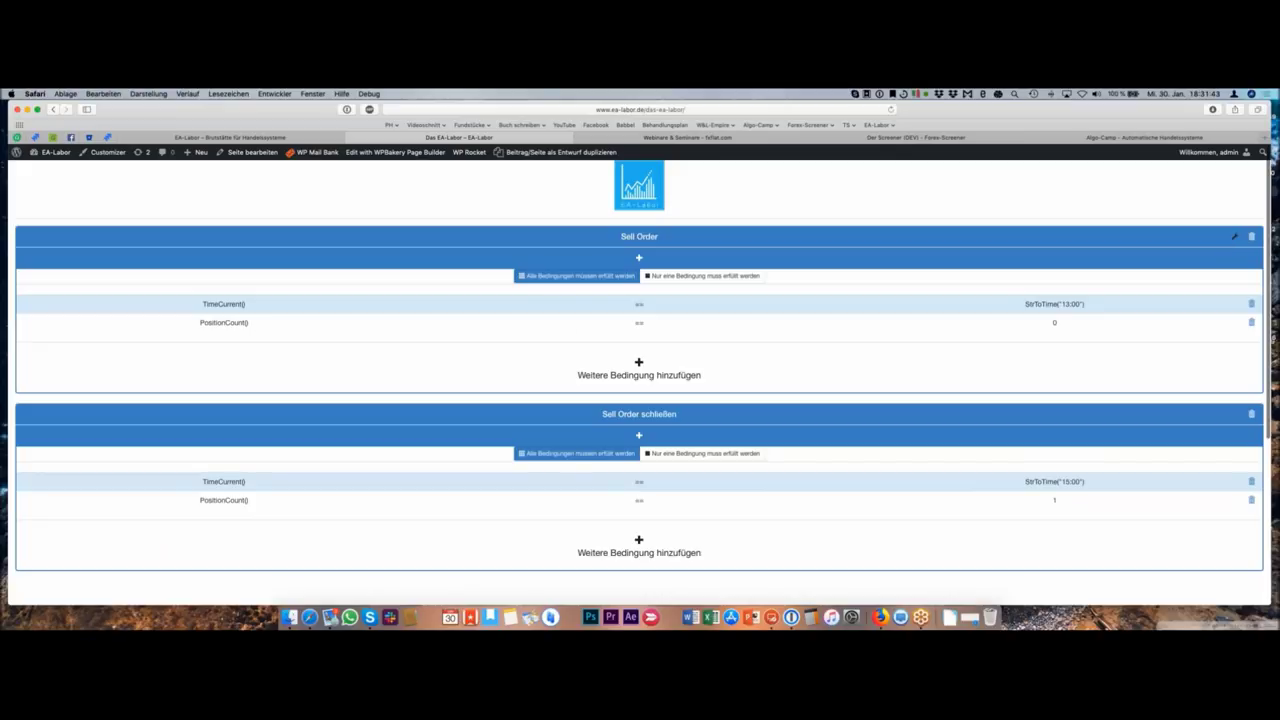
left_click(1234, 236)
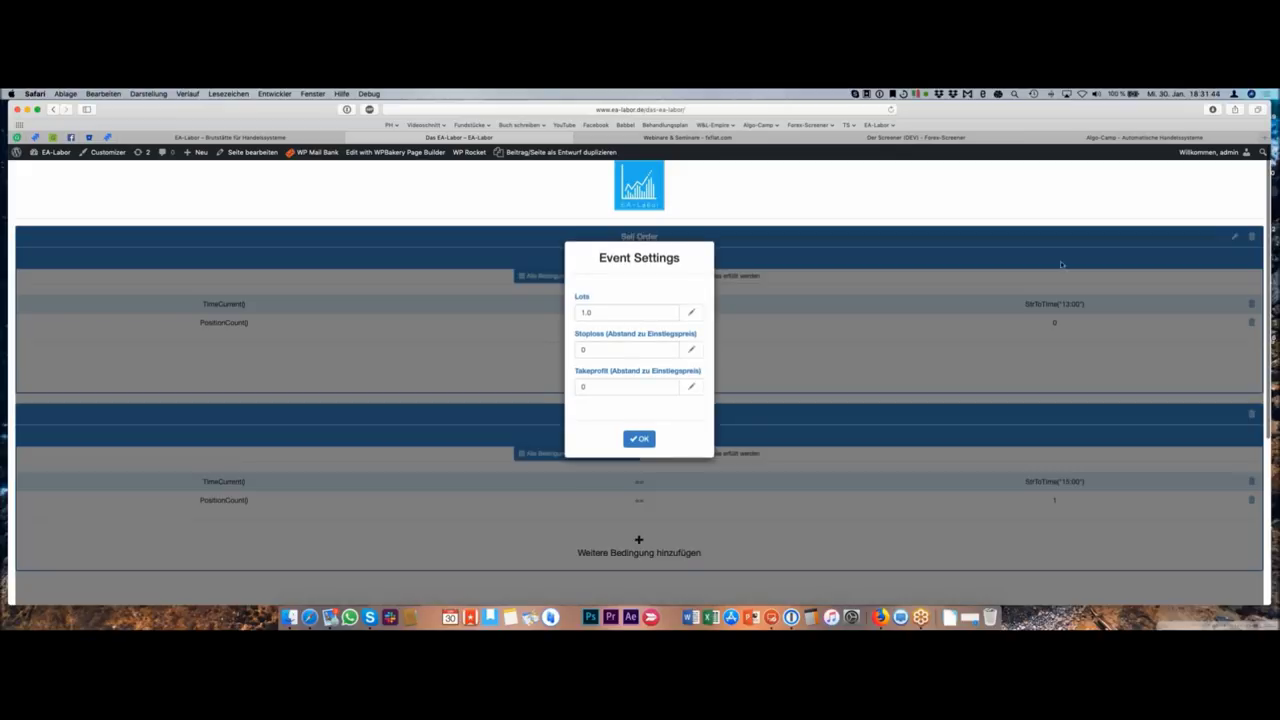
double_click(634, 314)
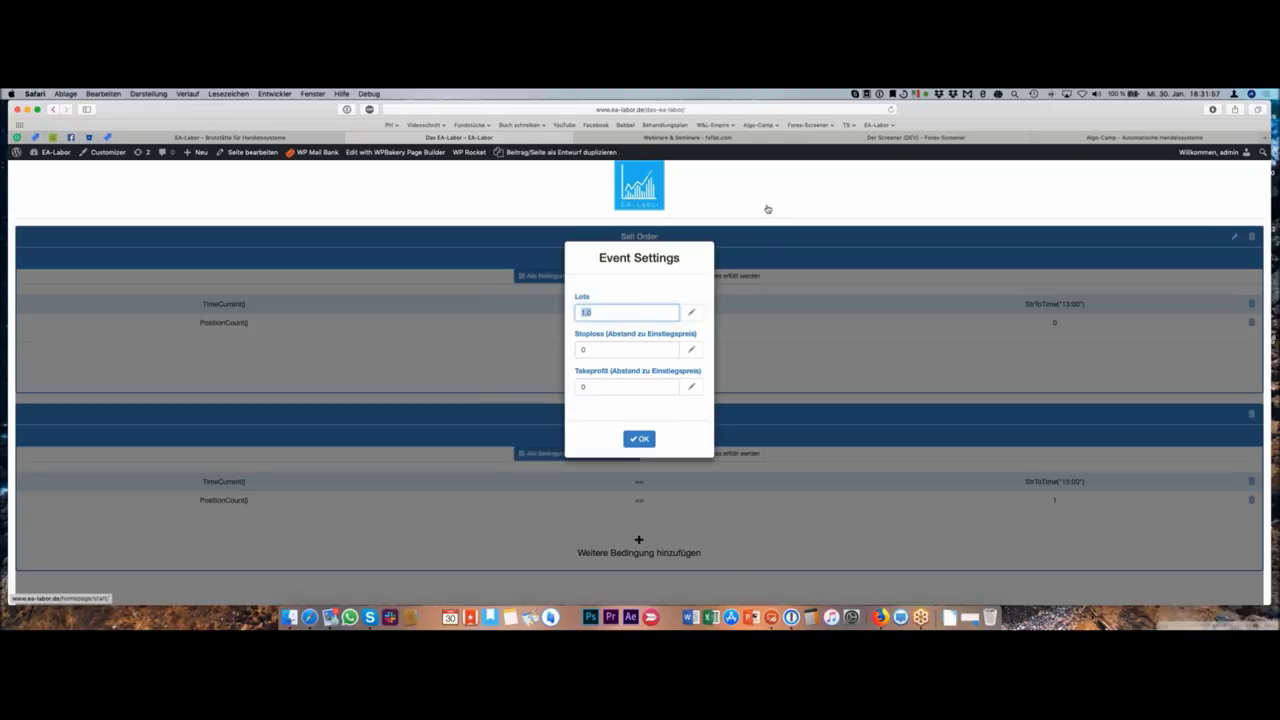
left_click(639, 439)
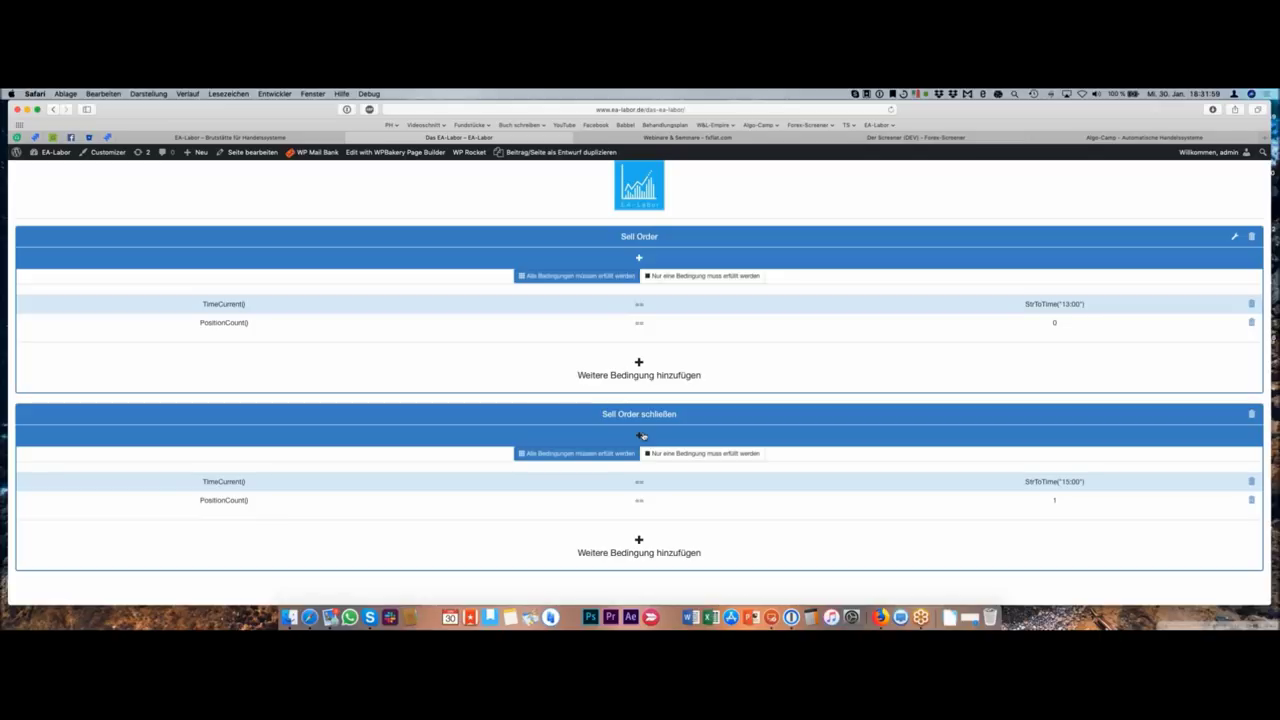
- Define a Kommazahl (double) variable named VolumenTrader with the value 1.00
scroll(640, 430, "down", 5)
left_click(171, 391)
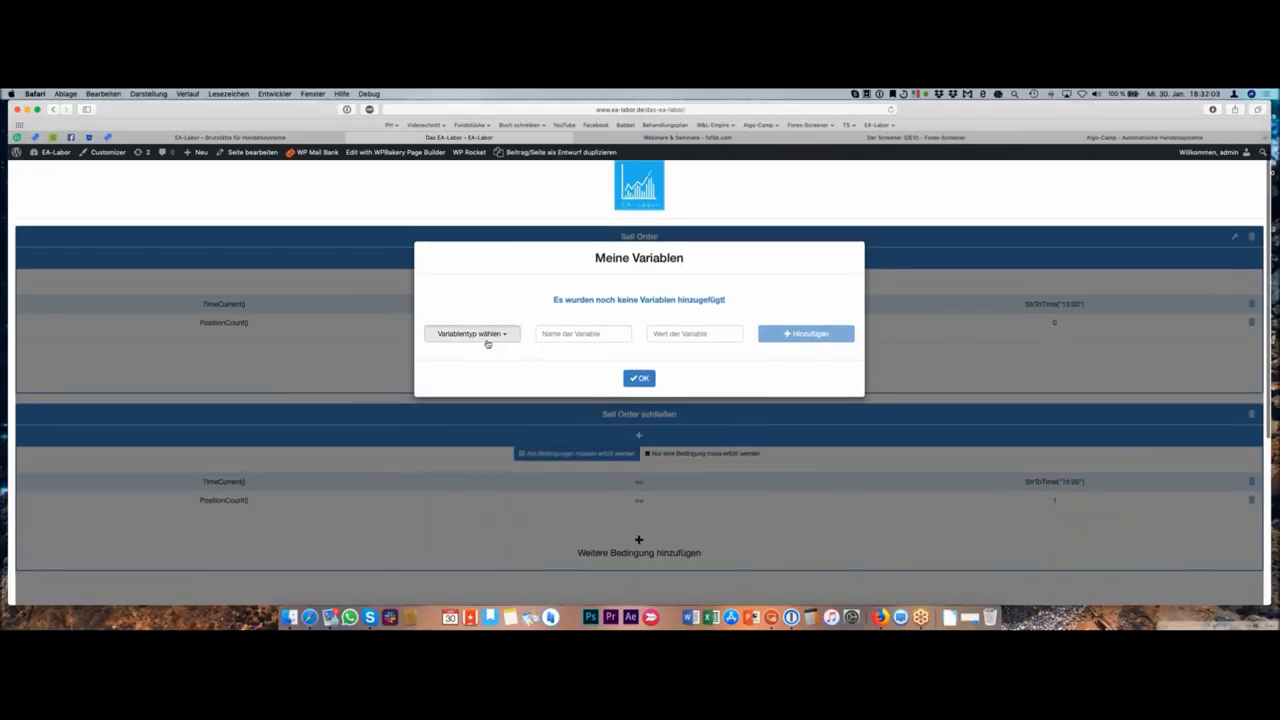
left_click(487, 336)
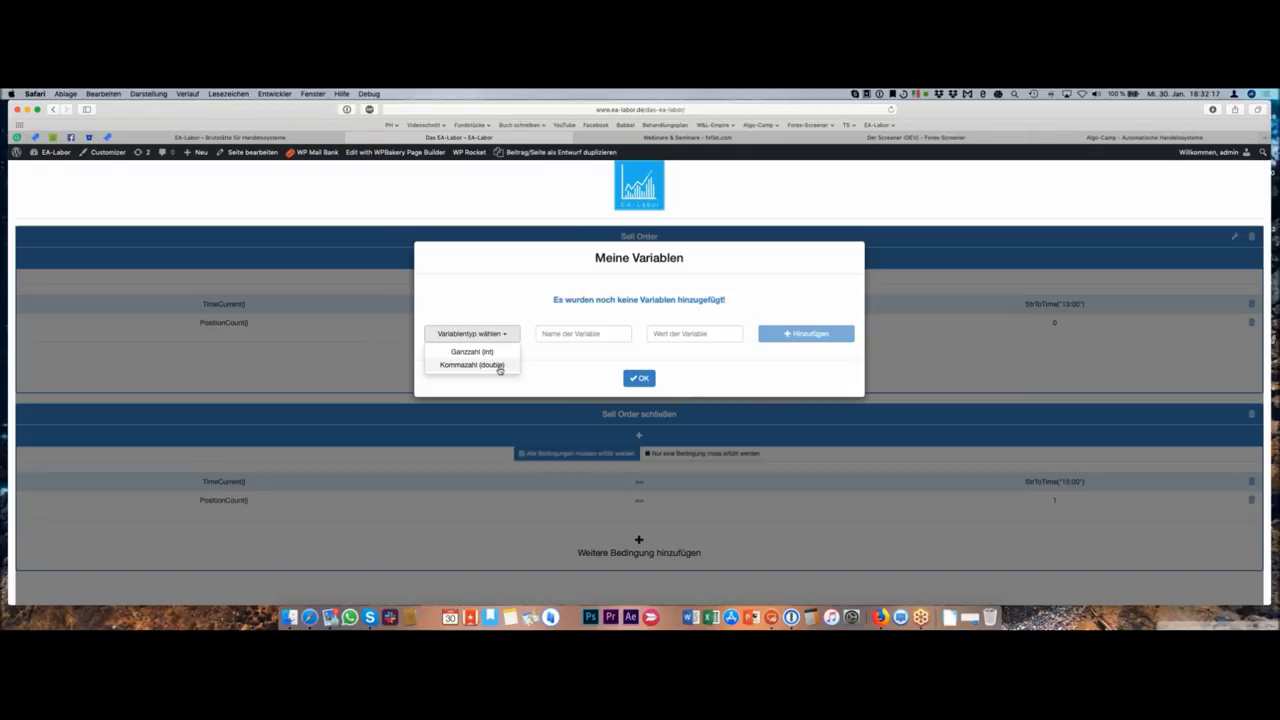
left_click(499, 366)
left_click(582, 334)
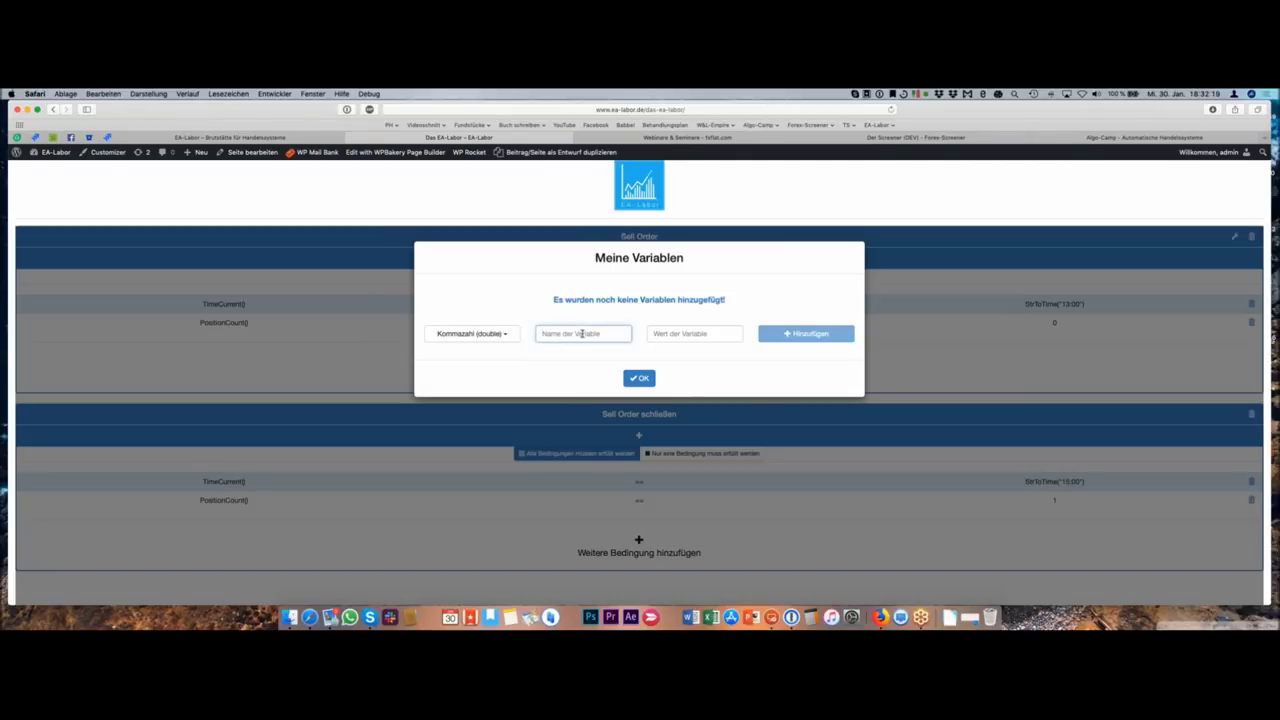
type("VolumenTrader")
left_click(647, 333)
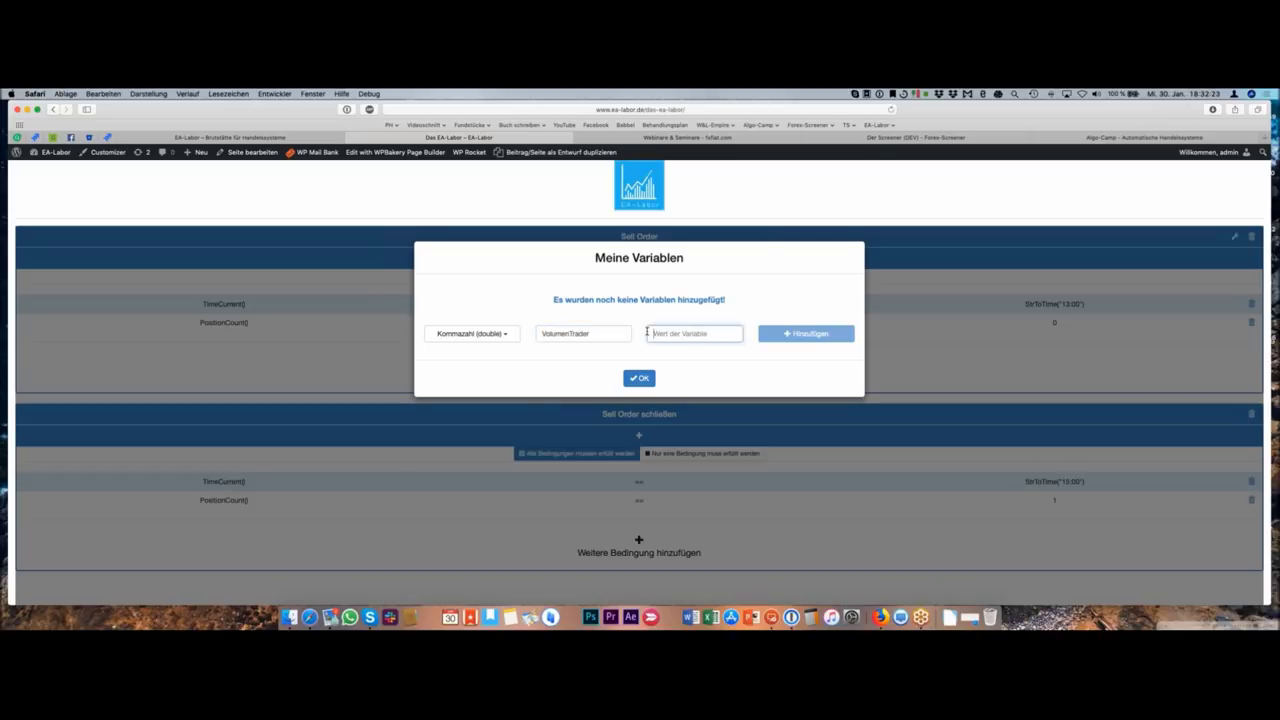
type("1.00")
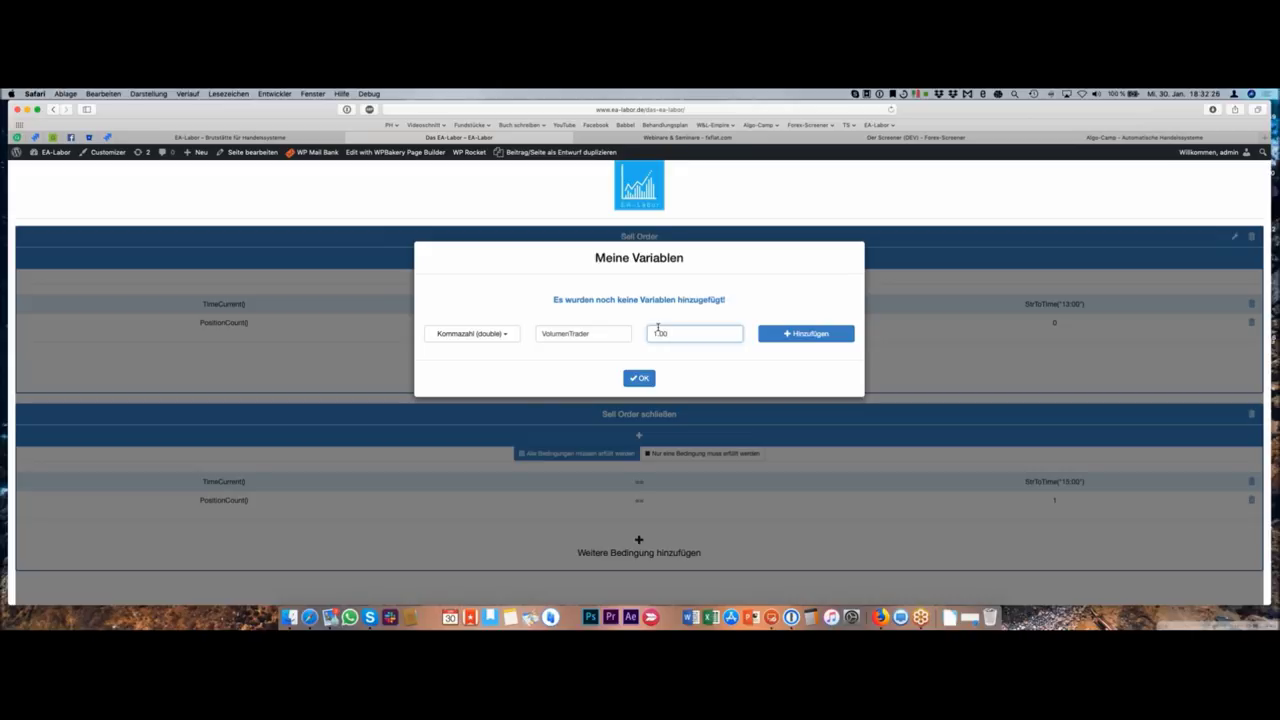
left_click(781, 337)
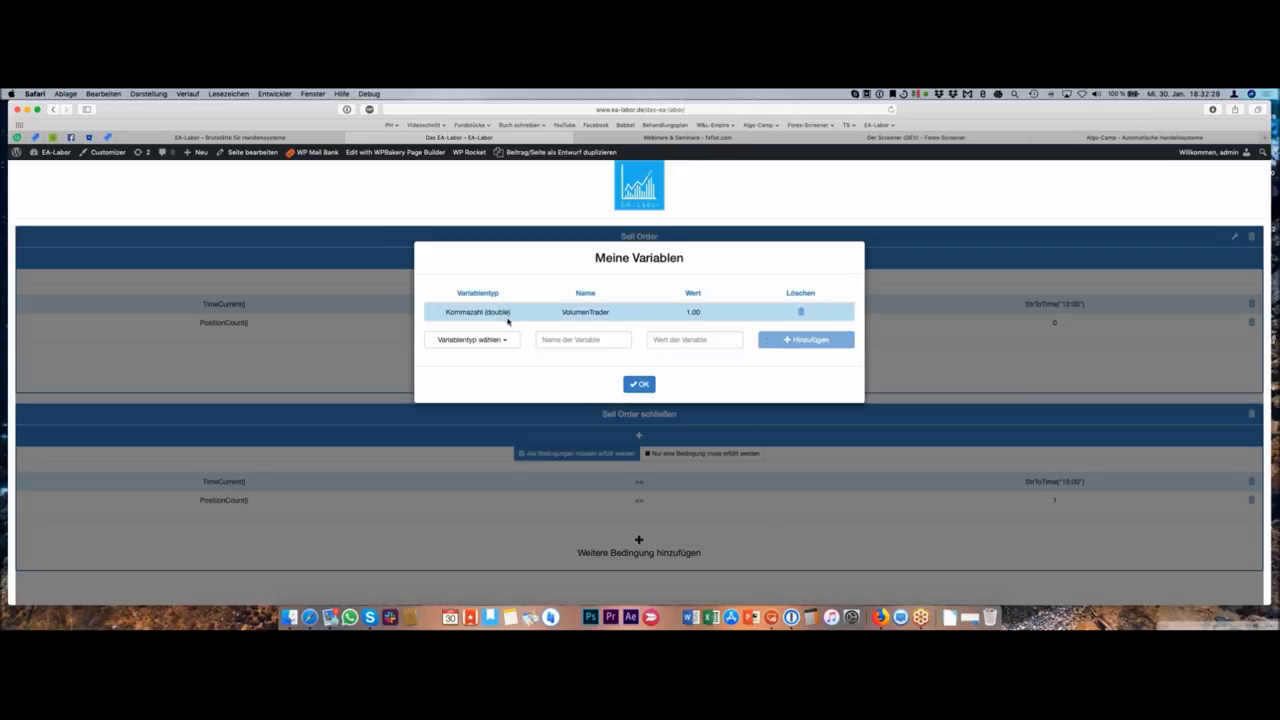
left_click(640, 385)
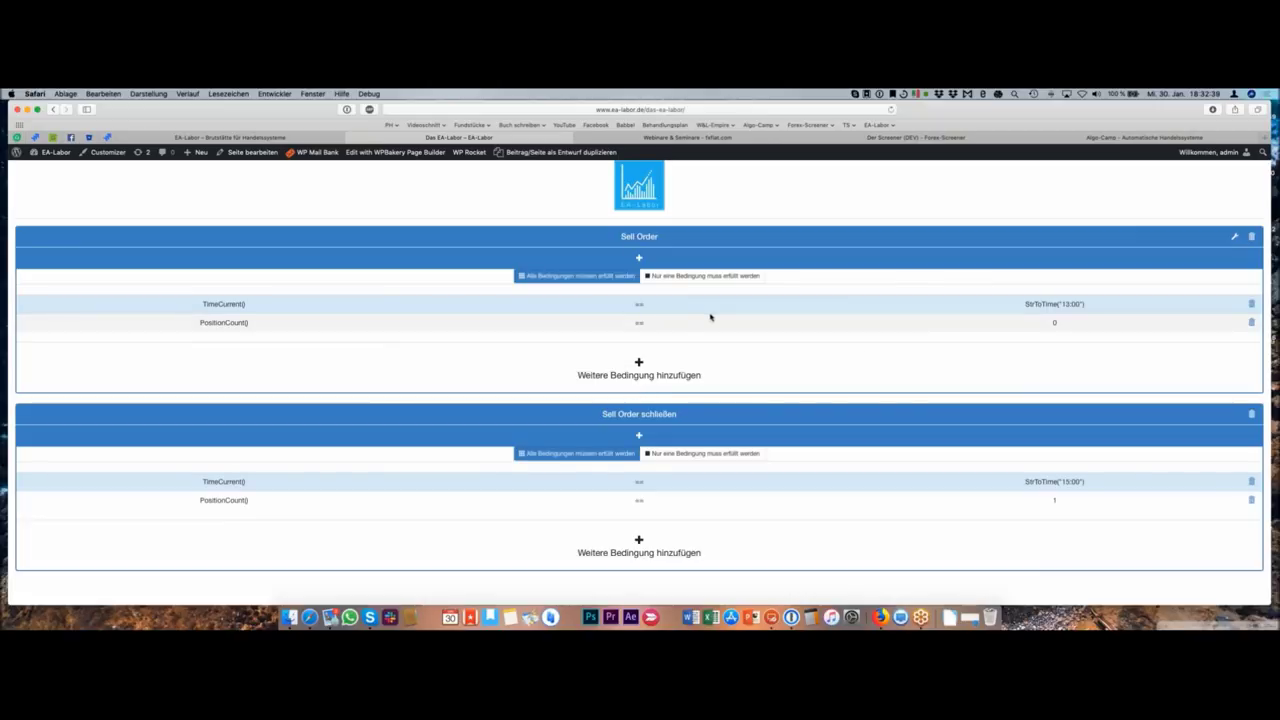
- Assign the VolumenTrader variable to Lots in the Sell Order's event settings
left_click(1235, 238)
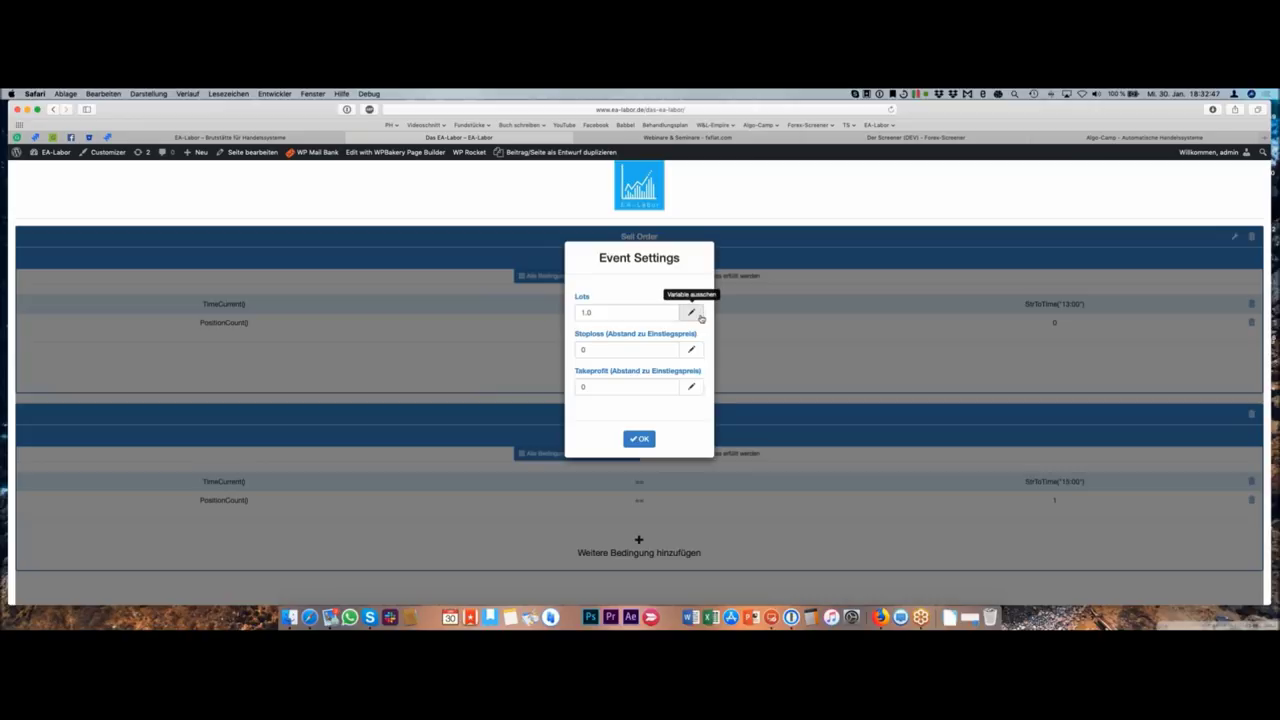
left_click(693, 314)
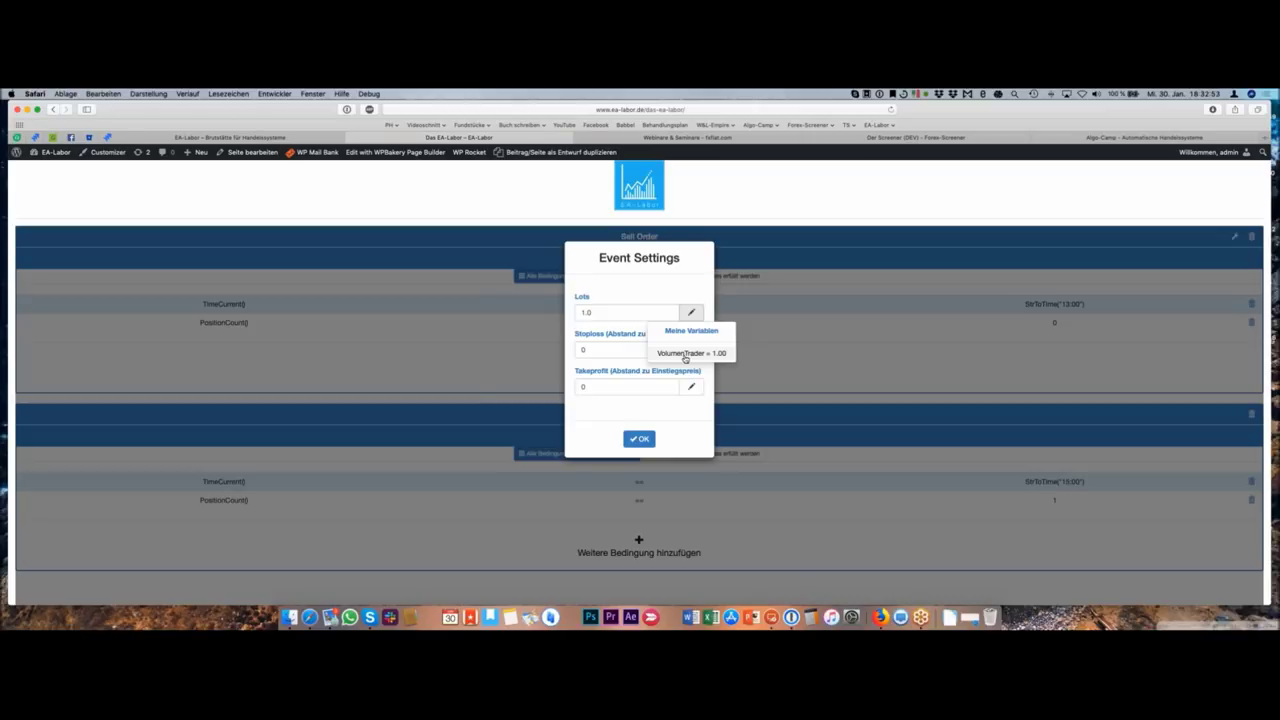
left_click(686, 355)
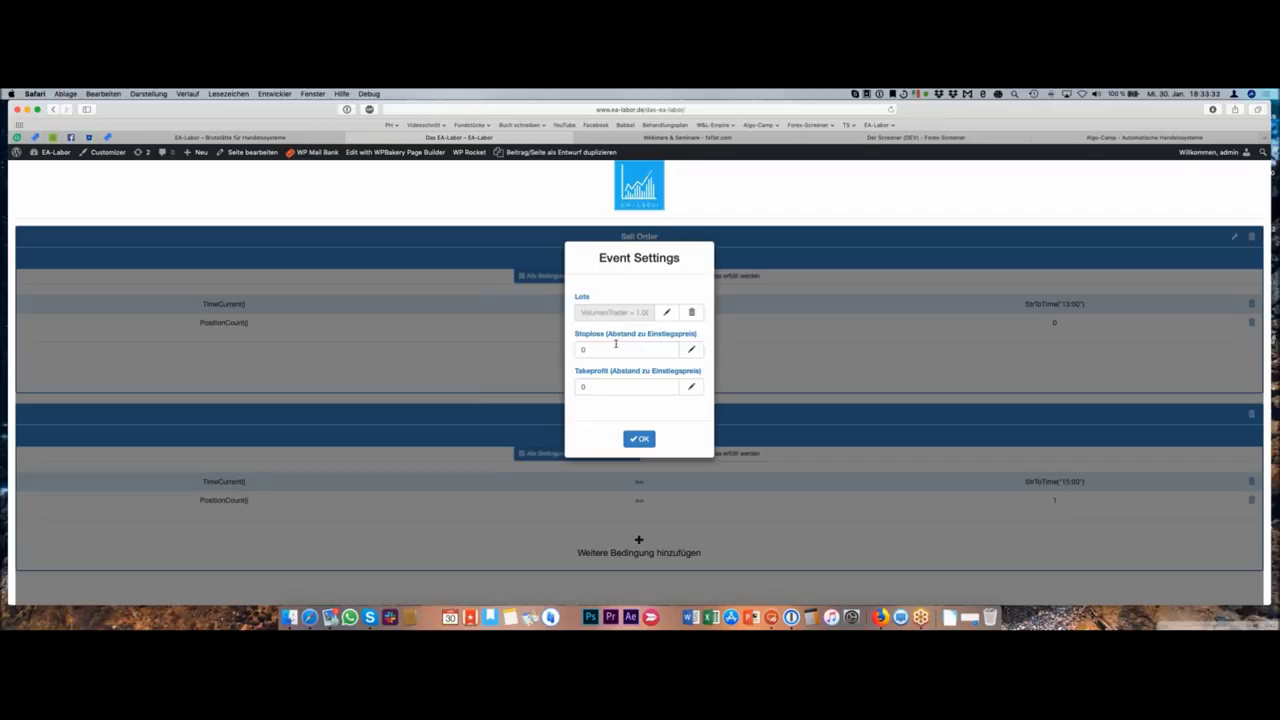
left_click(646, 440)
- Open the strategy's generated source code and review it from the input declarations through the PositionCount function
scroll(840, 410, "down", 5)
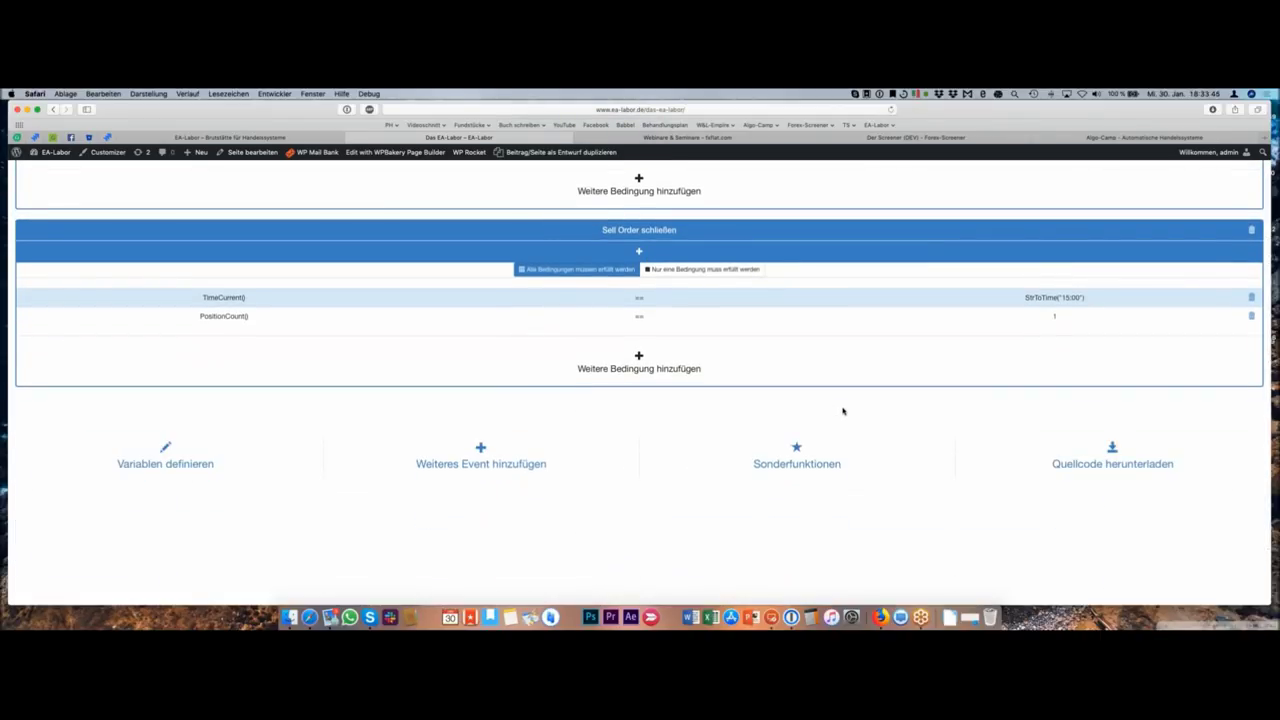
left_click(1115, 463)
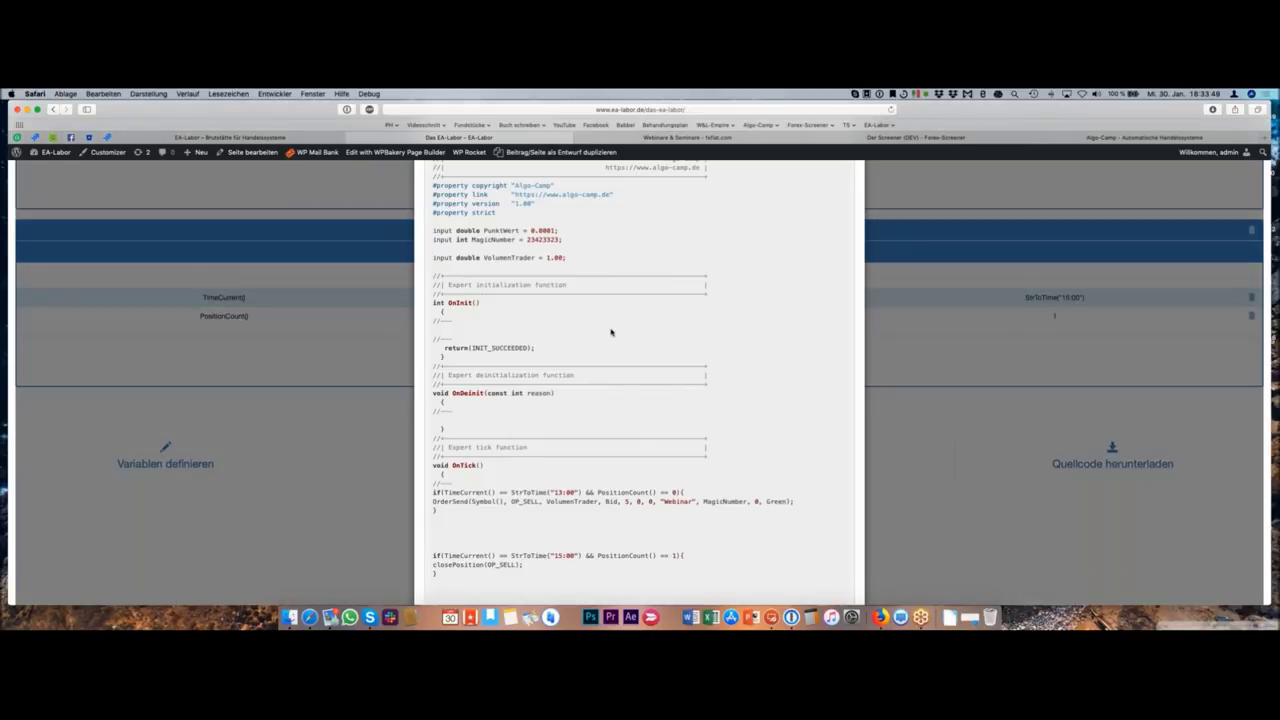
scroll(615, 333, "up", 3)
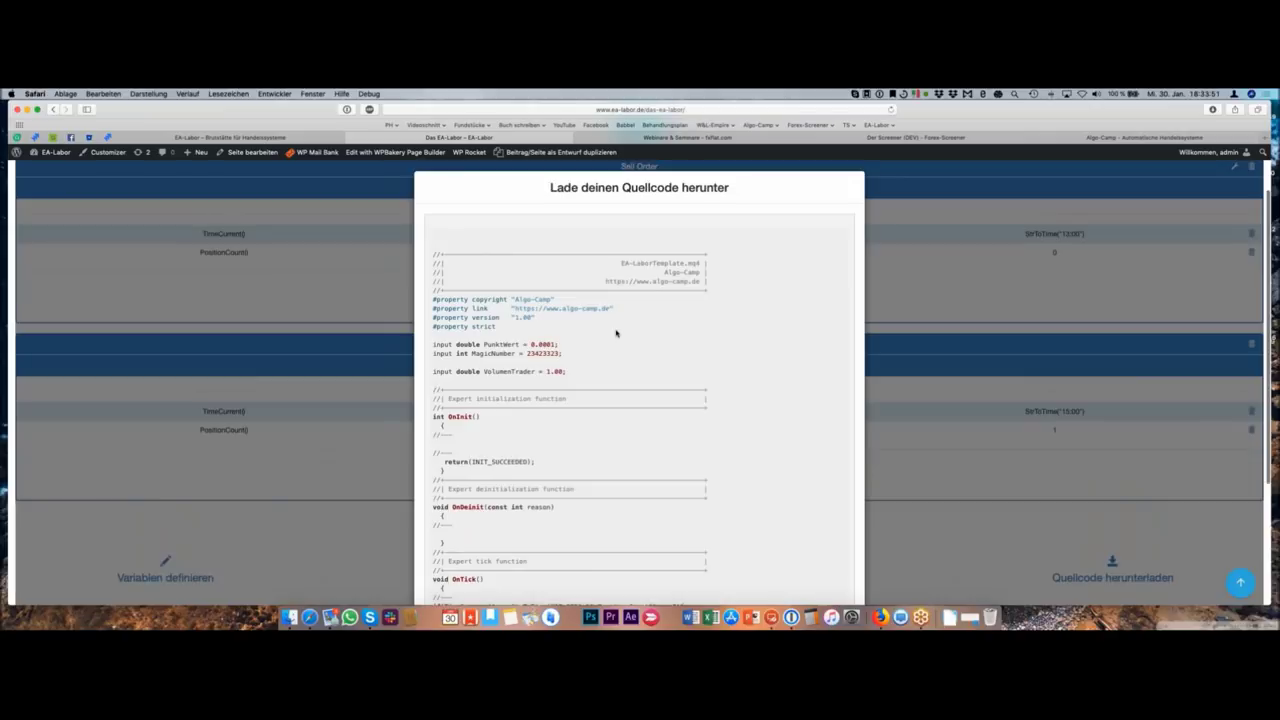
scroll(630, 350, "down", 10)
scroll(637, 367, "down", 8)
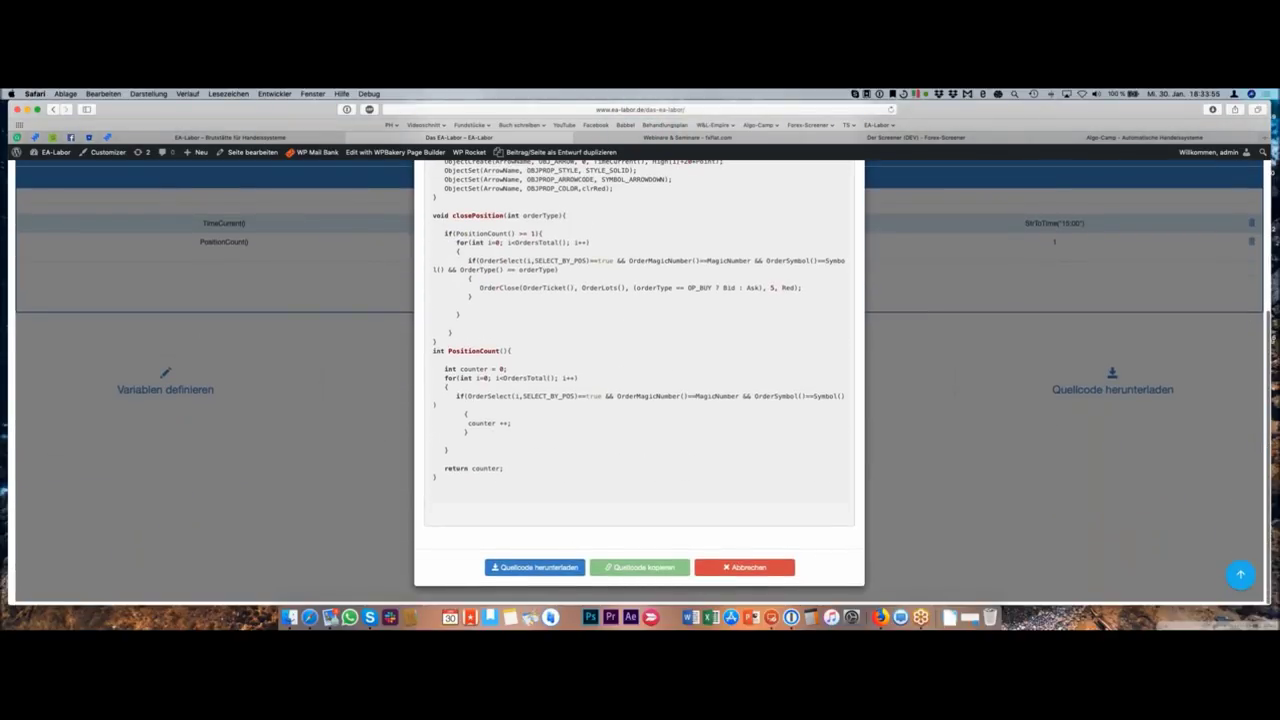
- Download the strategy's generated source code and close the source code dialog
left_click(565, 570)
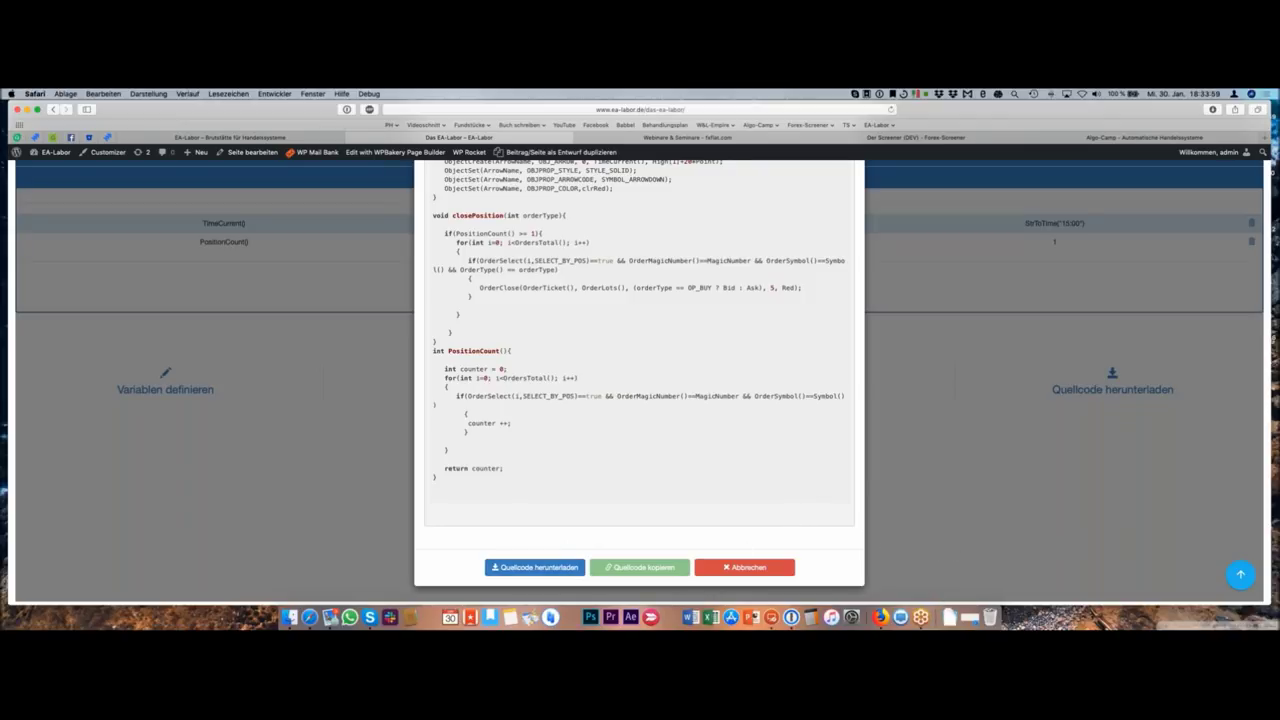
left_click(745, 567)
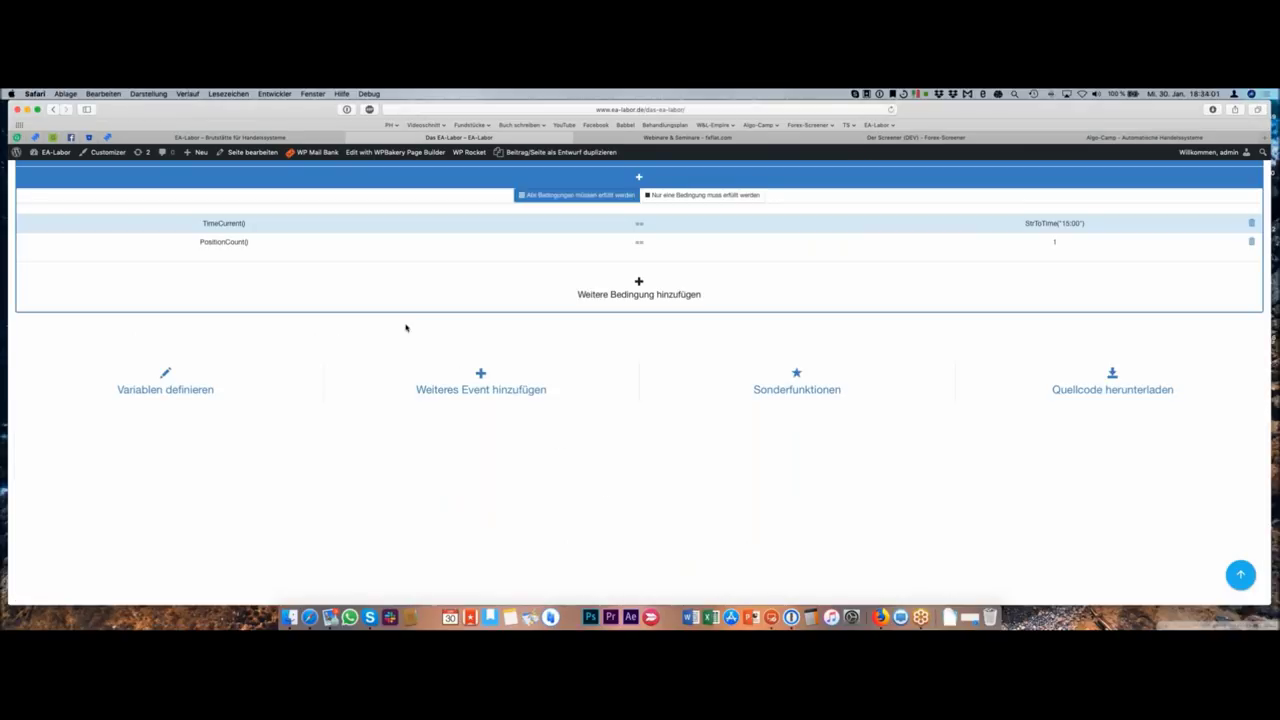
- Switch to the FXFlat MetaTrader 4 terminal and open the MQL4 Experts folder within its data folder
key("ctrl+Right")
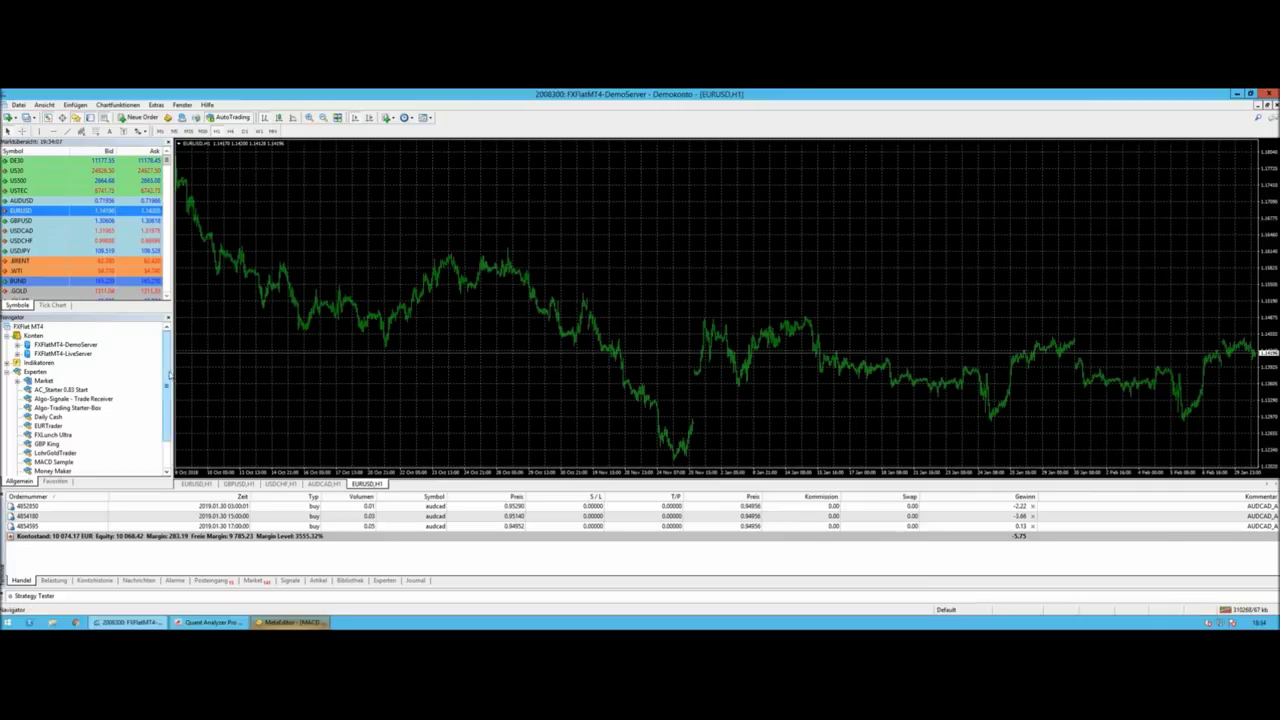
left_click_drag(171, 362, 171, 392)
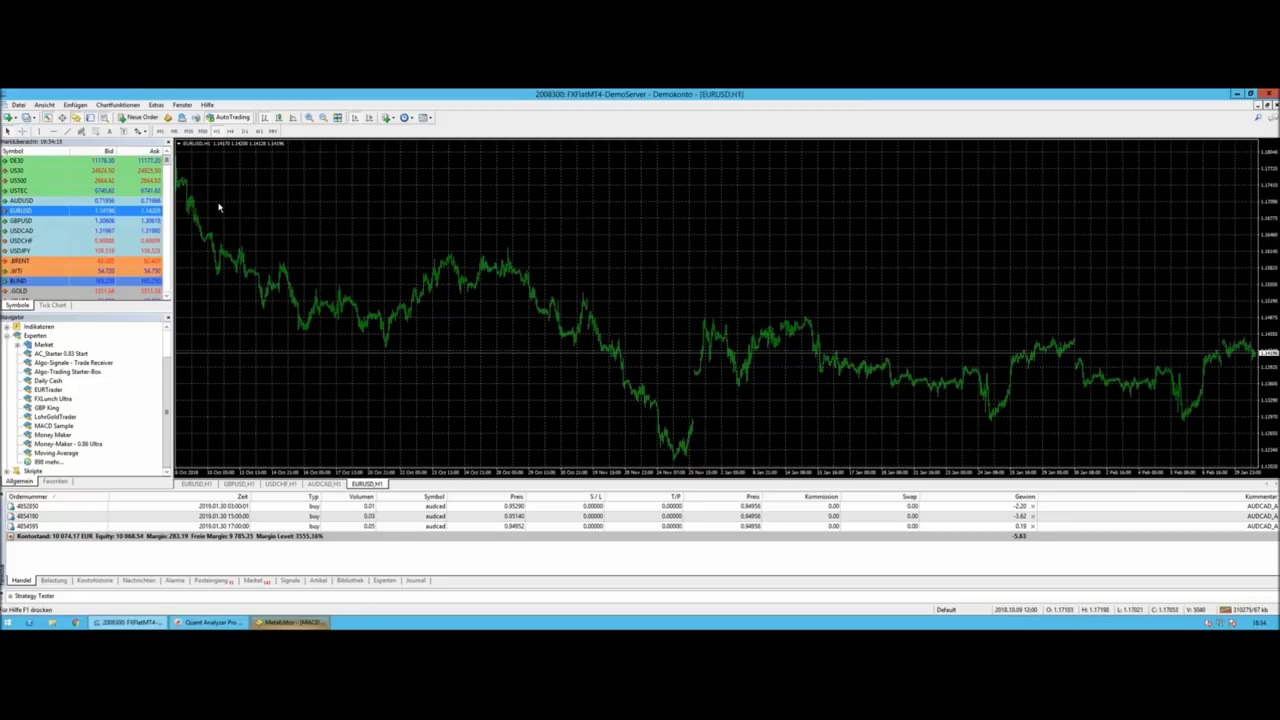
left_click(20, 105)
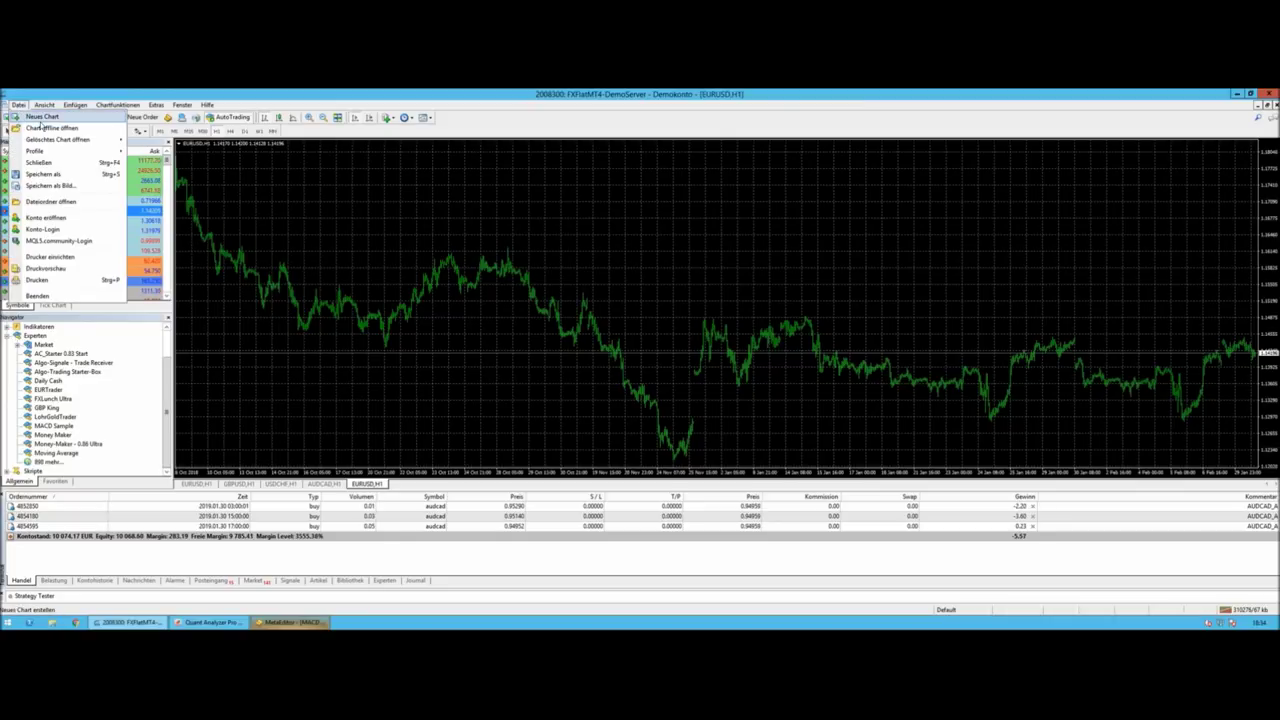
left_click(42, 206)
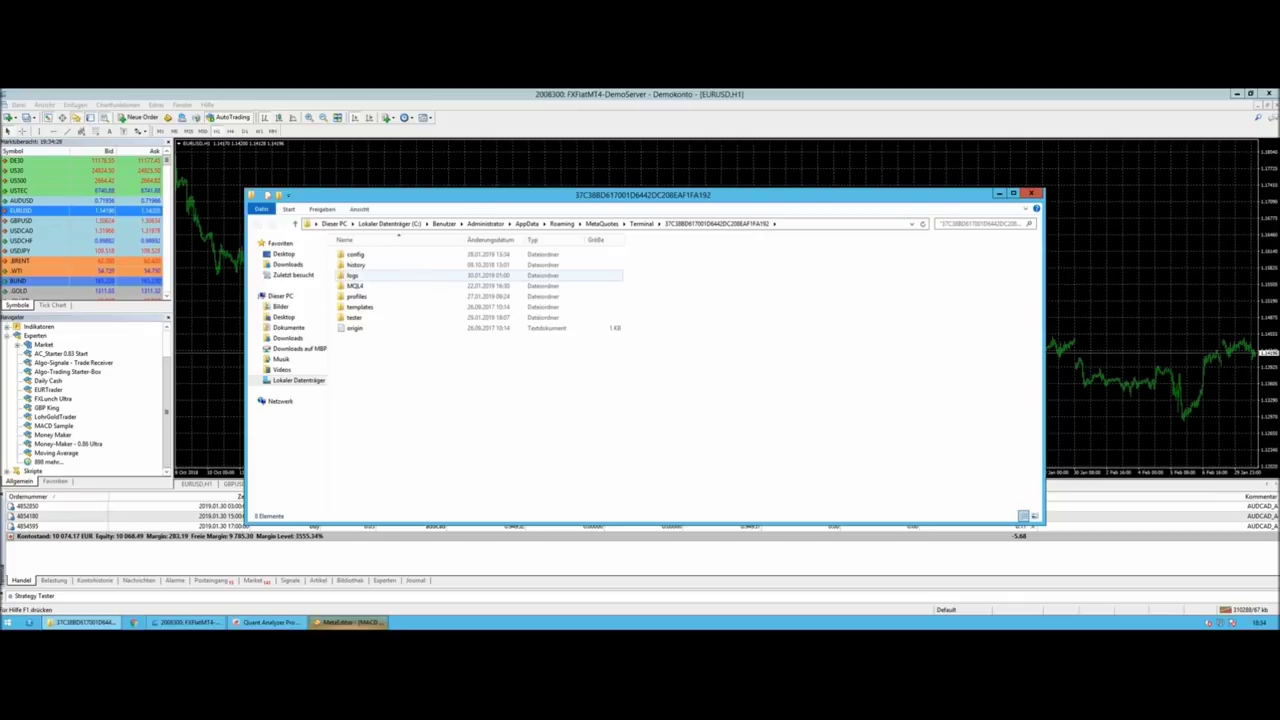
double_click(397, 288)
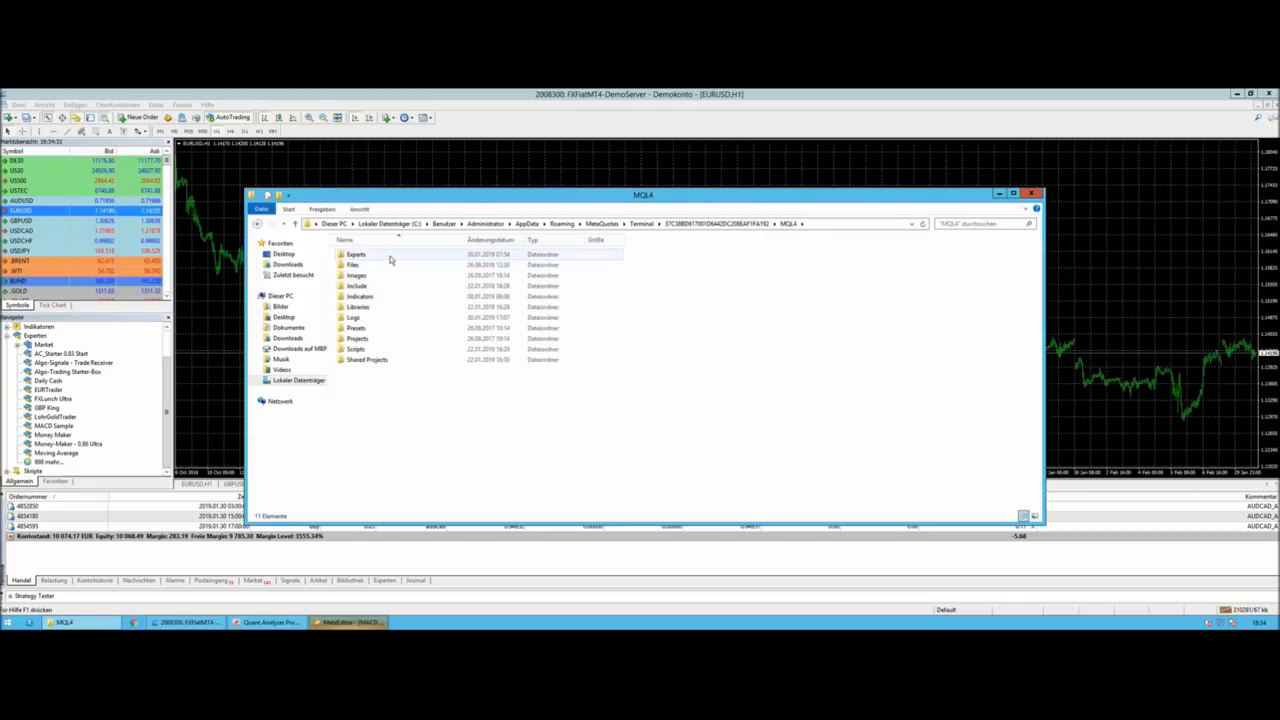
double_click(391, 260)
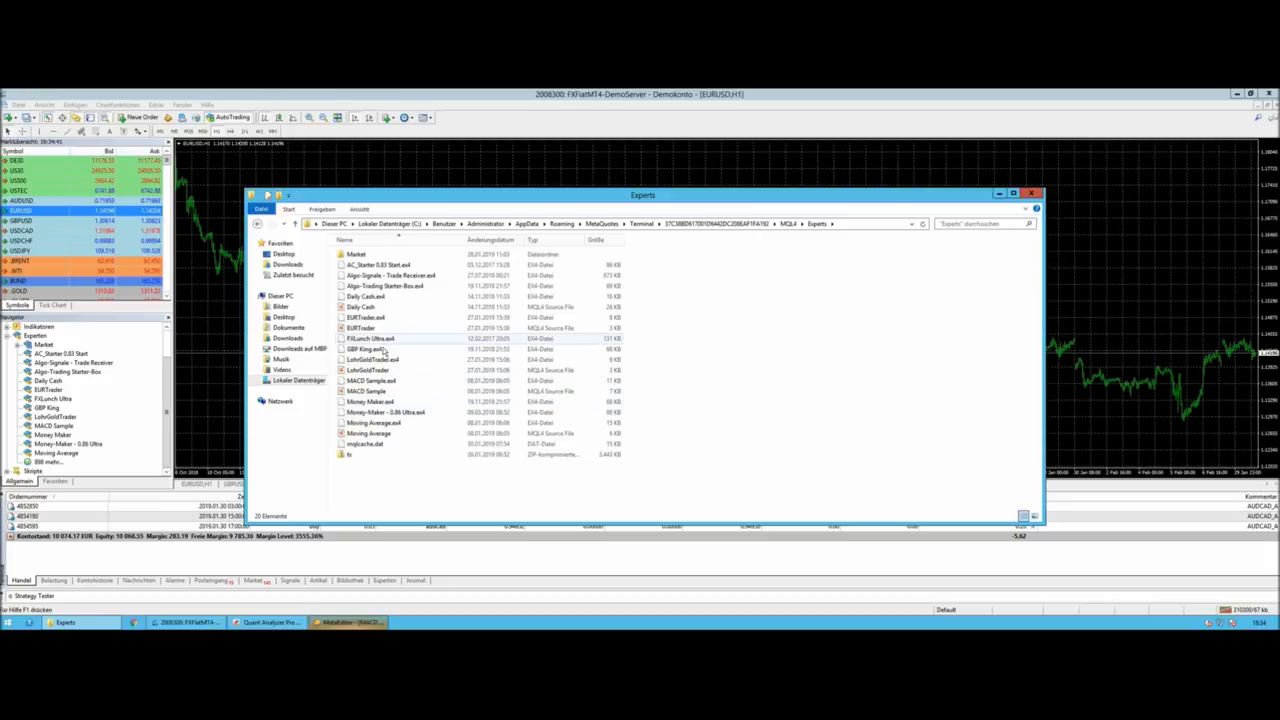
- Copy the WebinarTrader source file from the Downloads auf MBP_Retina folder into the Experts folder
left_click(384, 352)
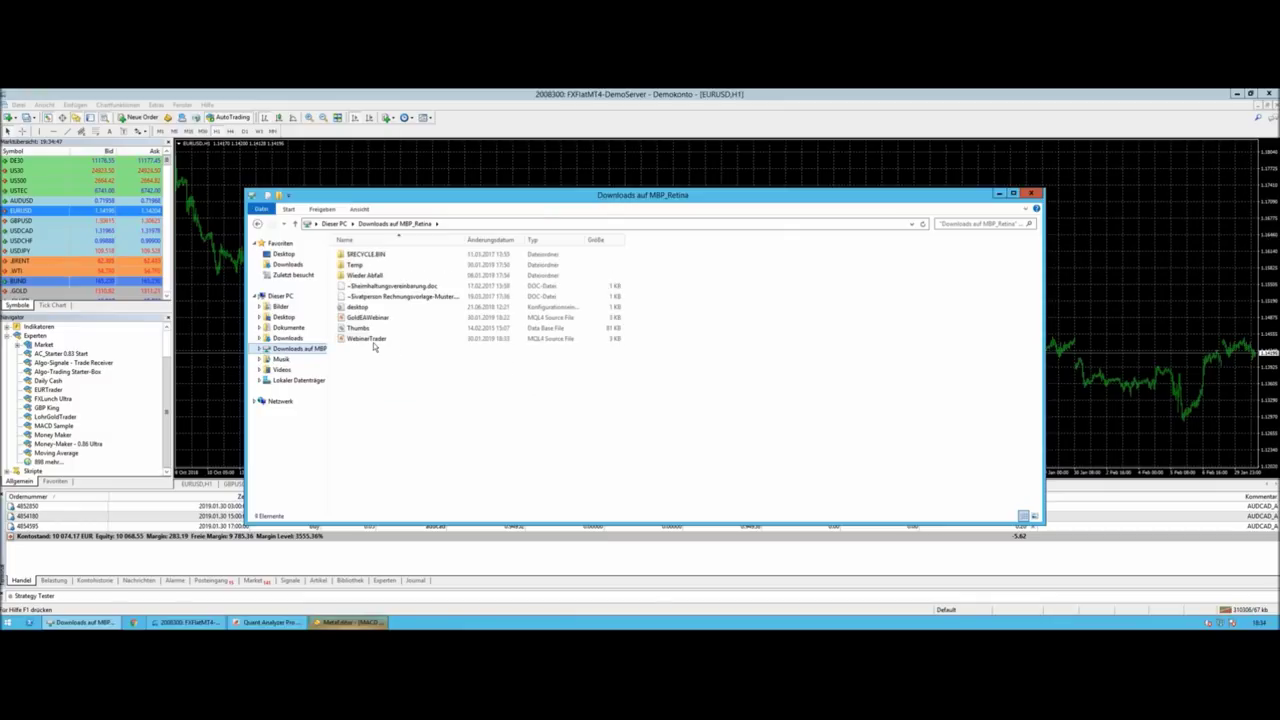
right_click(372, 342)
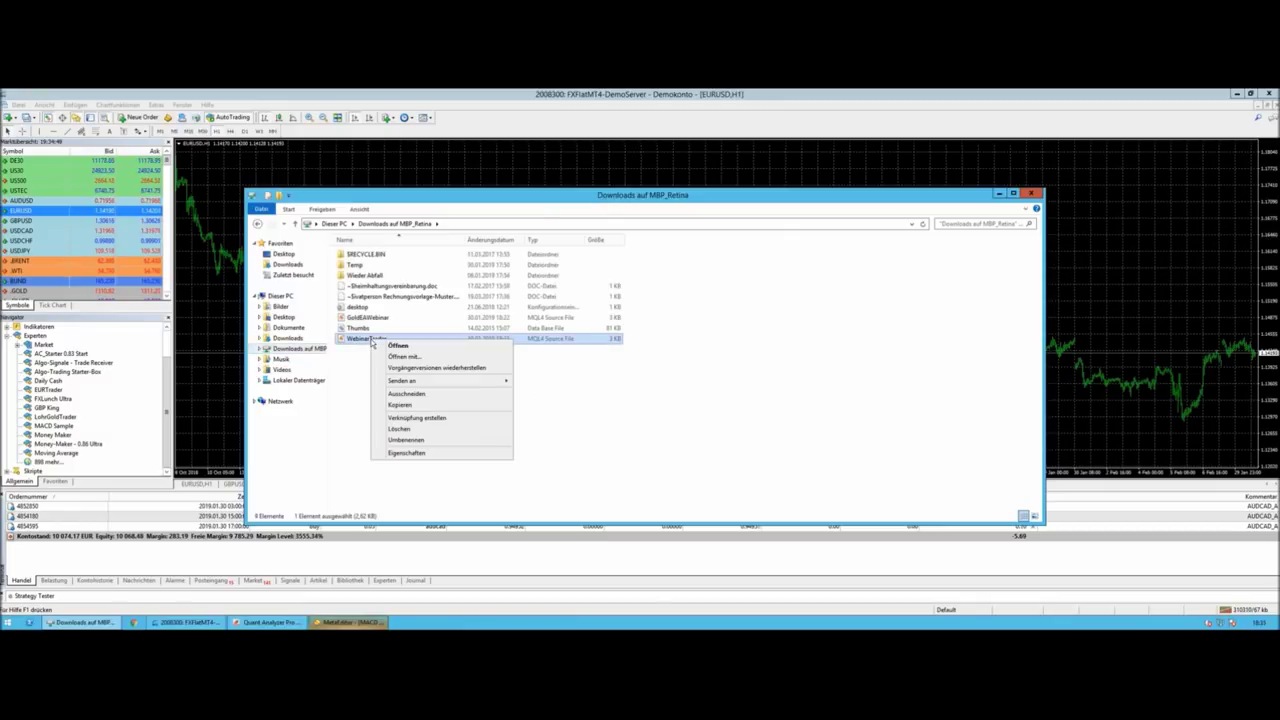
left_click(417, 403)
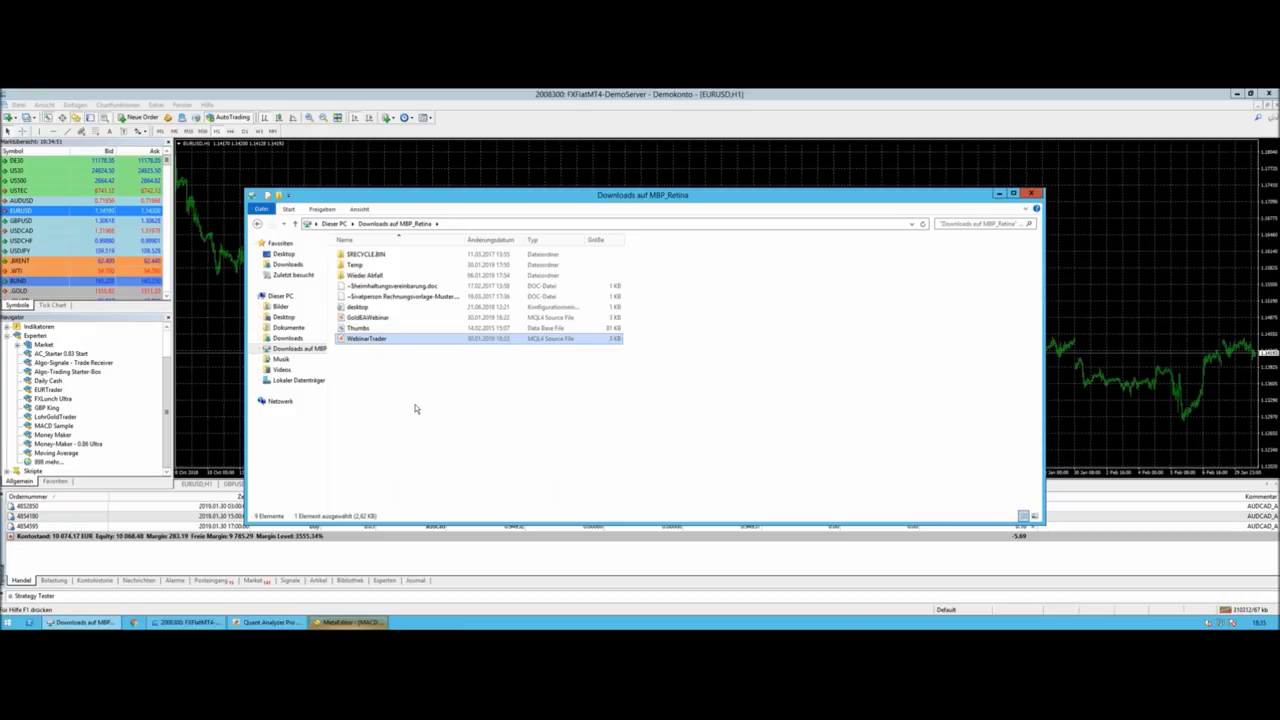
left_click(258, 225)
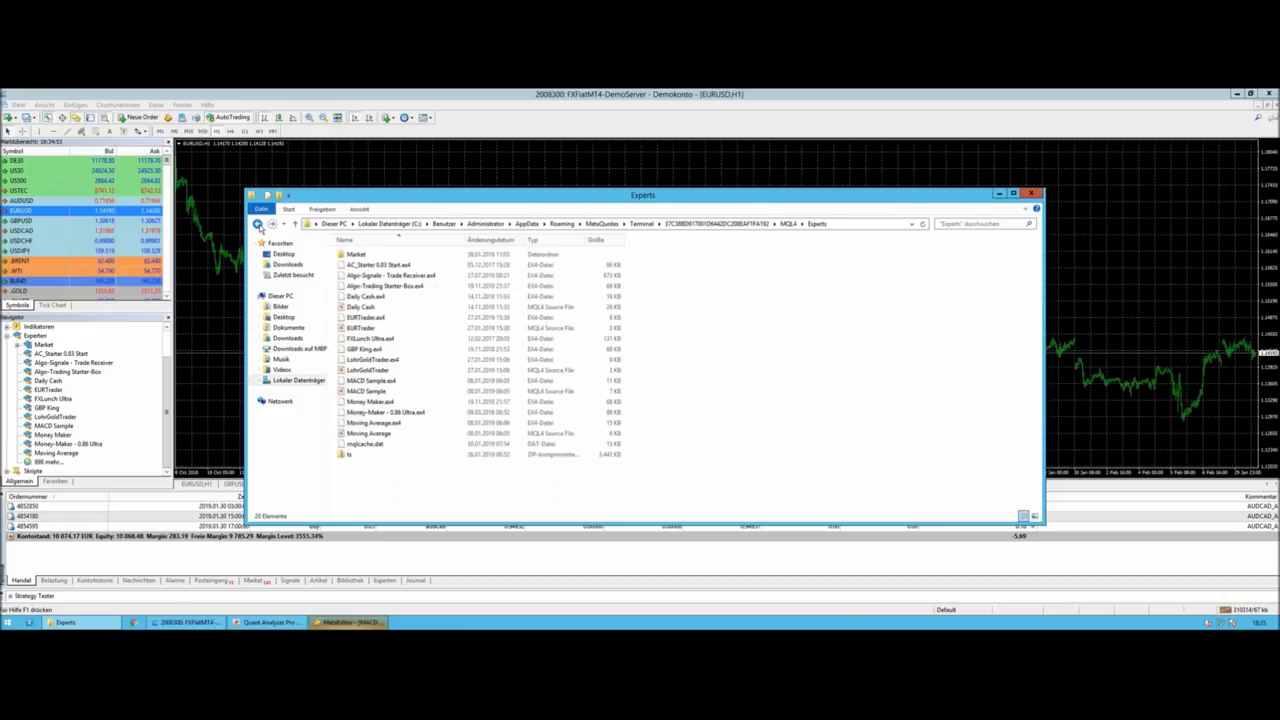
right_click(436, 479)
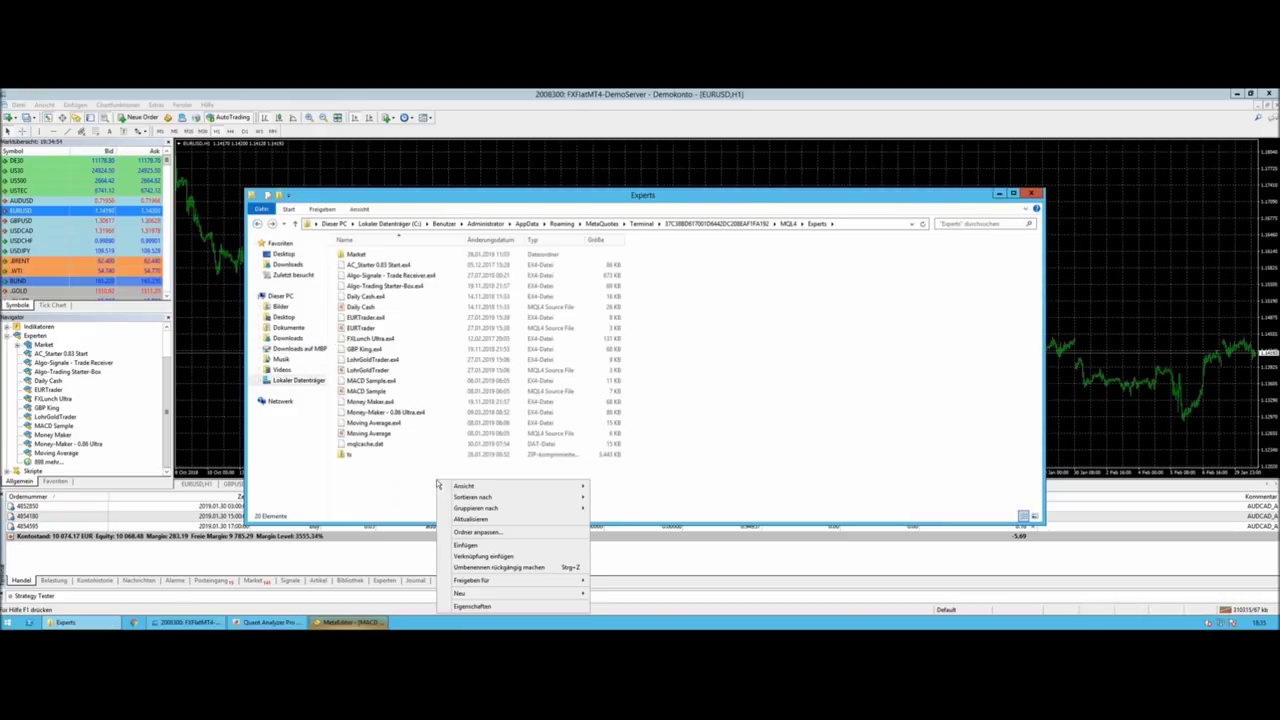
left_click(470, 548)
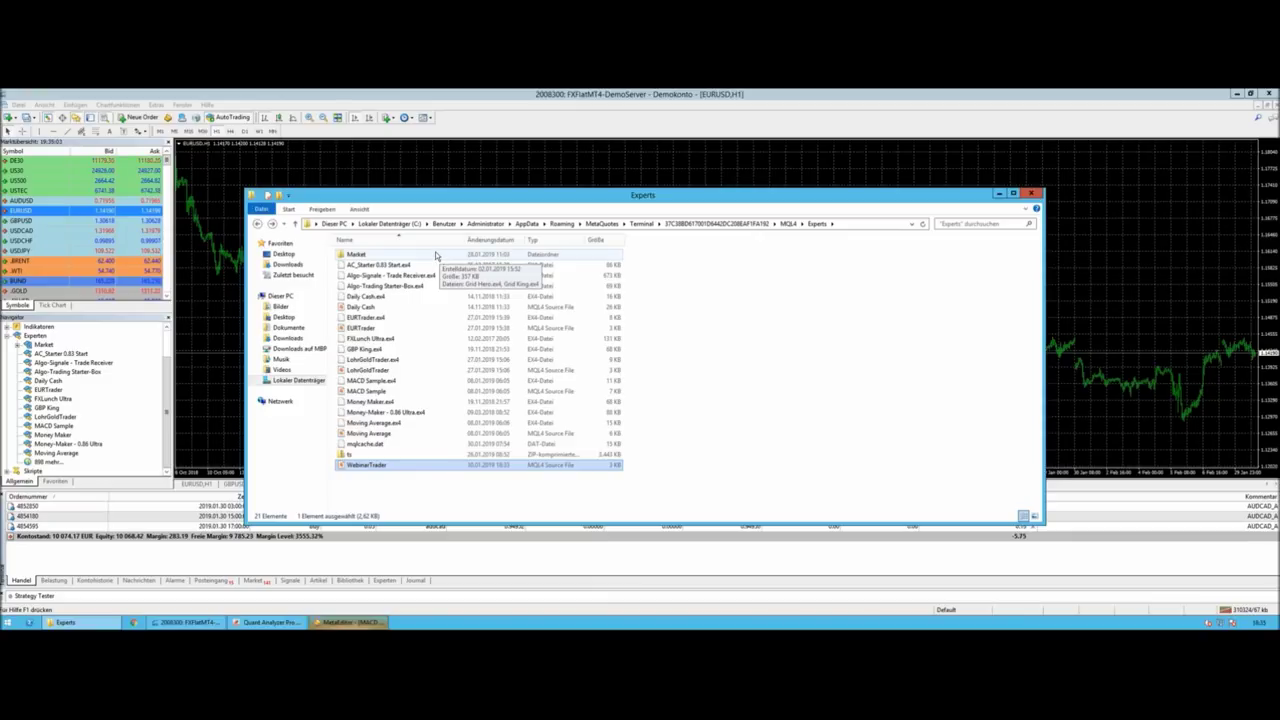
- Return to the MetaTrader 4 terminal, refresh the Experten list and select WebinarTrader in it
left_click(521, 130)
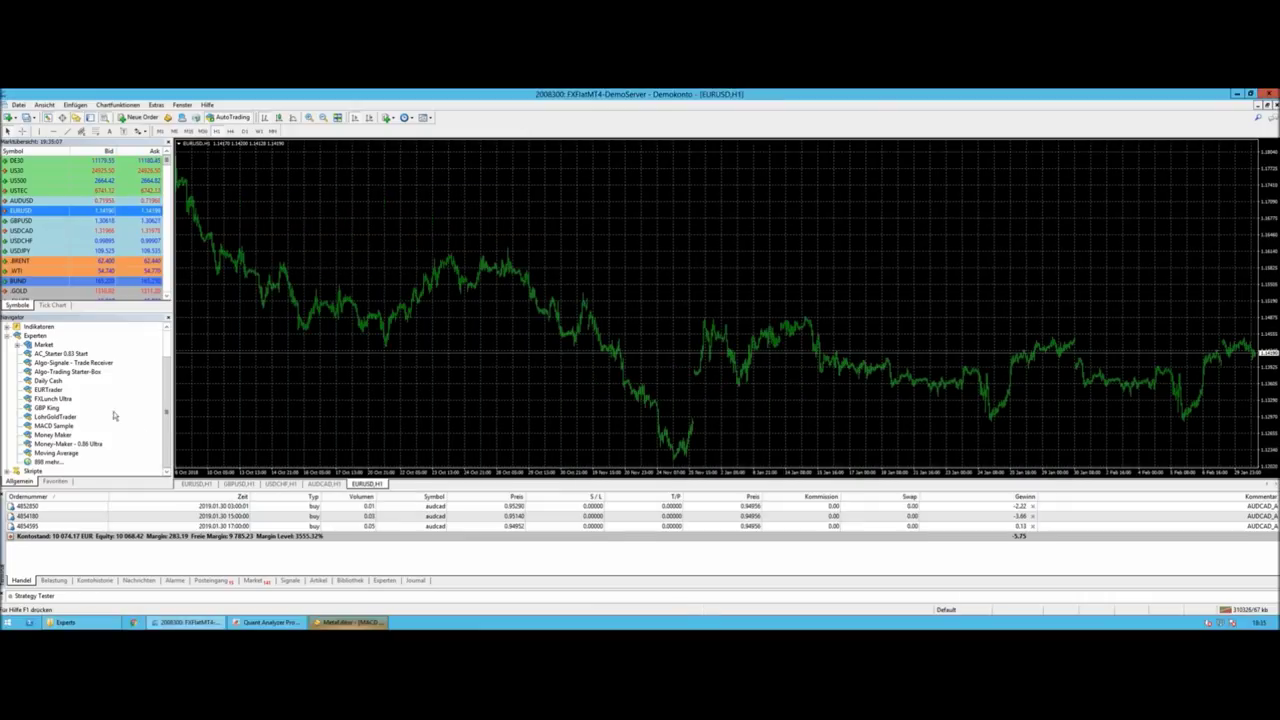
left_click(38, 337)
right_click(40, 342)
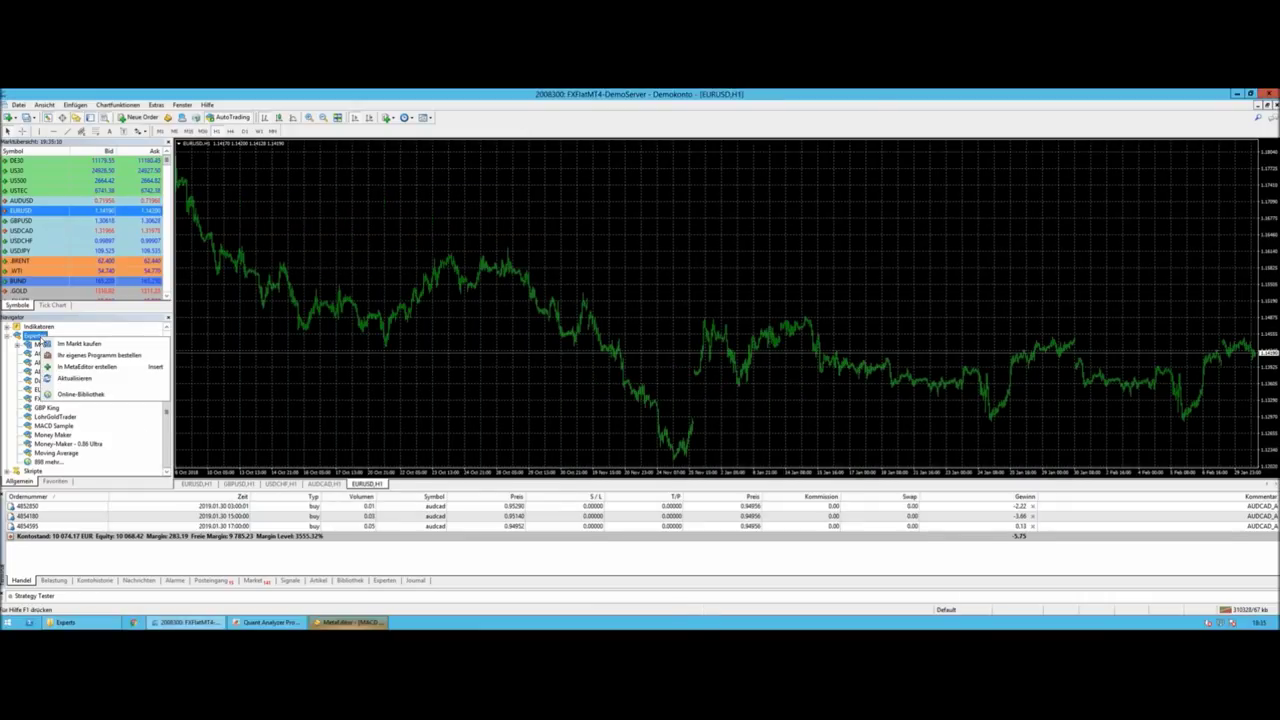
left_click(80, 379)
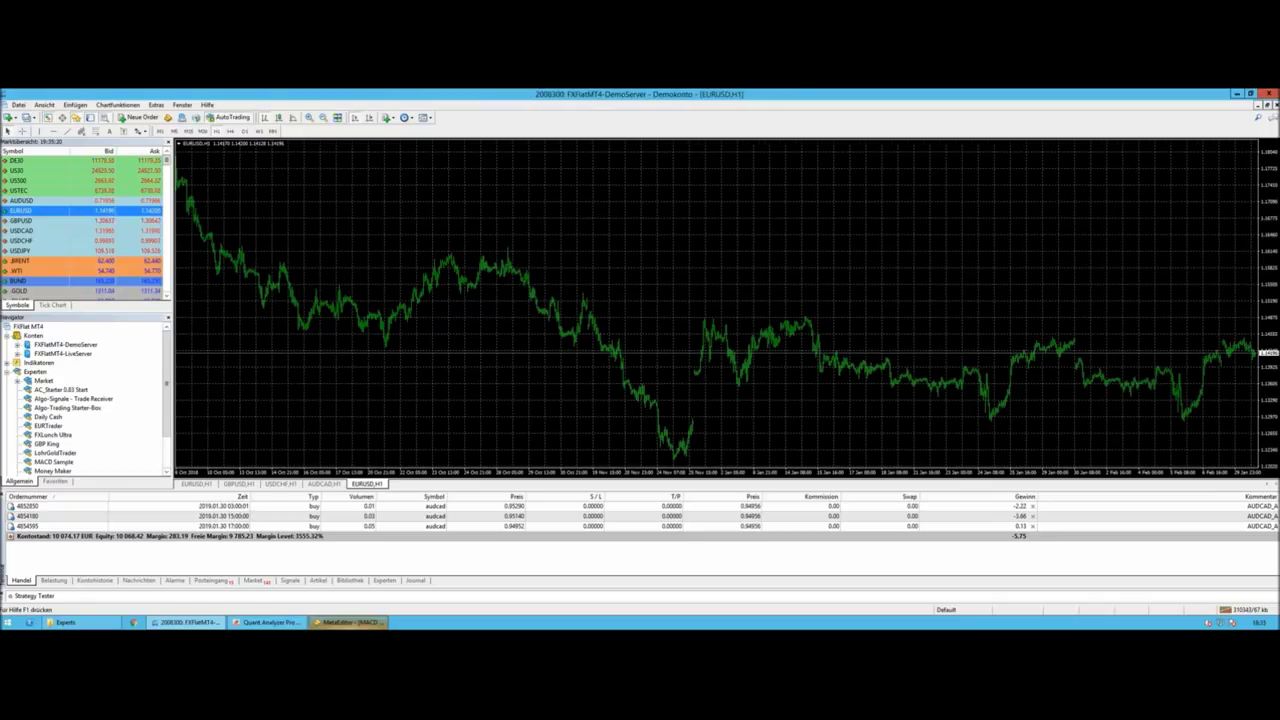
scroll(166, 425, "down", 2)
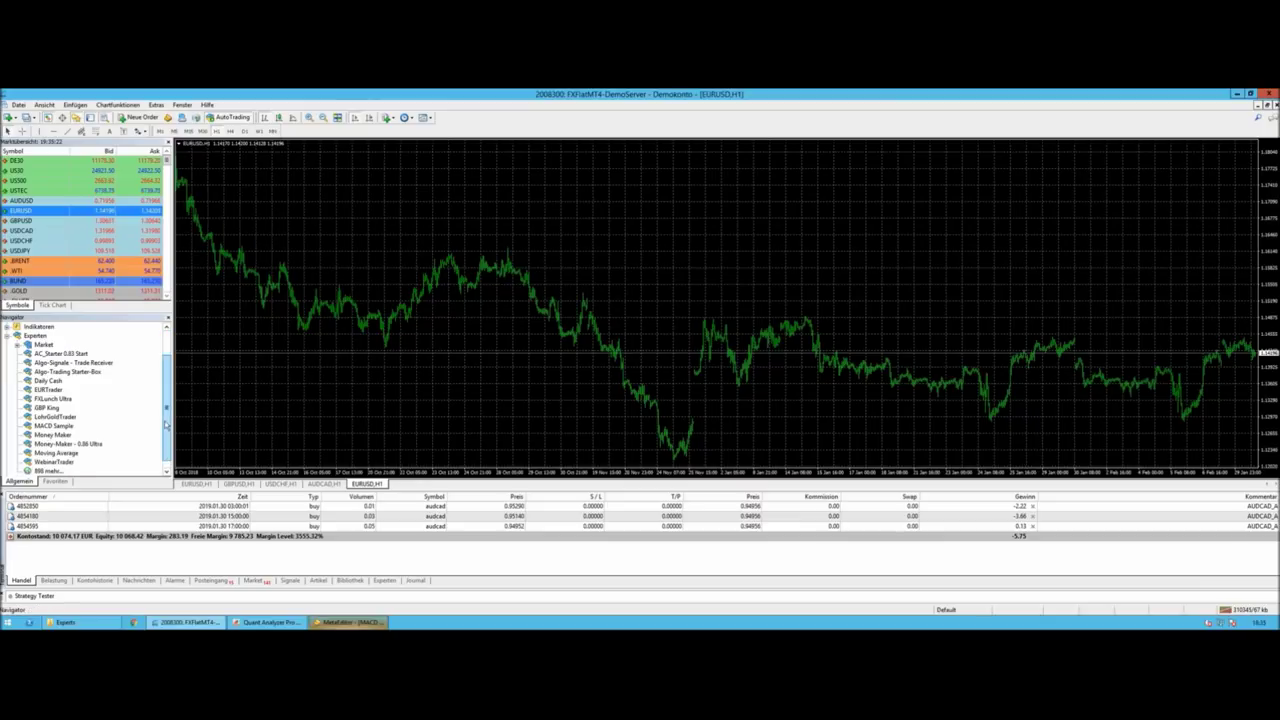
left_click(72, 462)
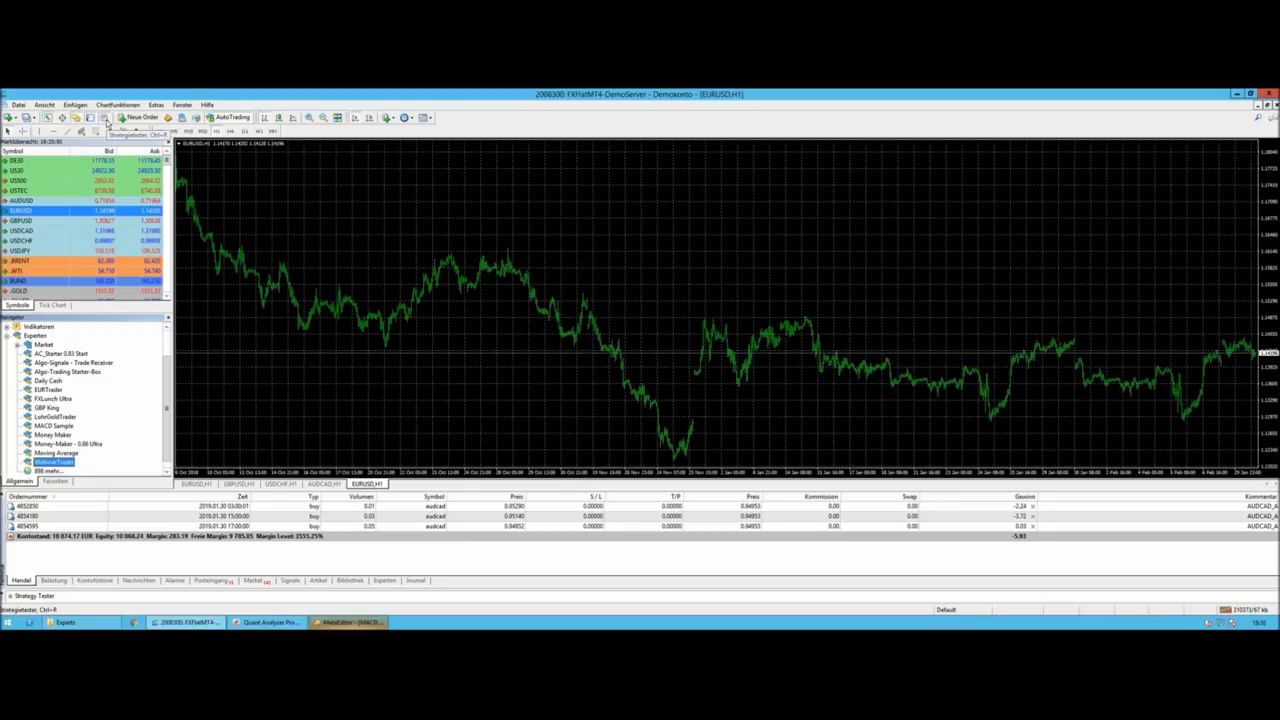
- Open the Strategy Tester, choose the WebinarTrader expert and set the test period's start date to 2015.01.01
left_click(38, 597)
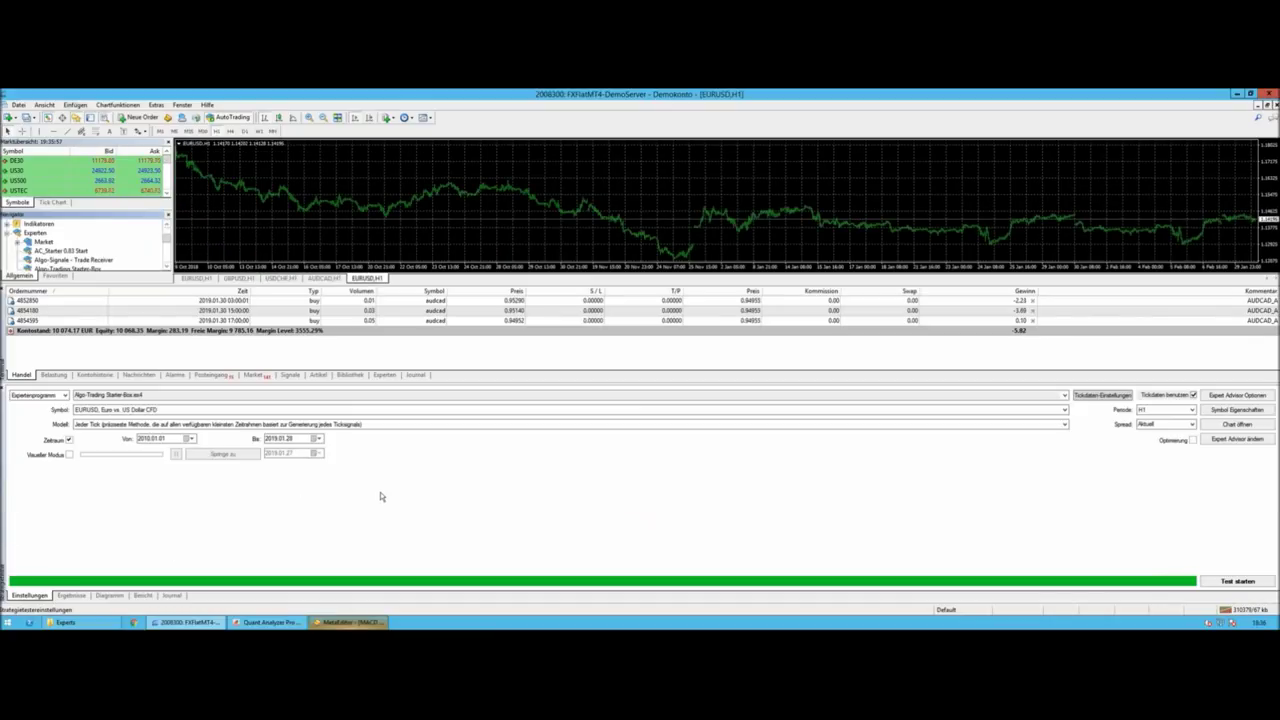
left_click(1066, 397)
left_click(140, 521)
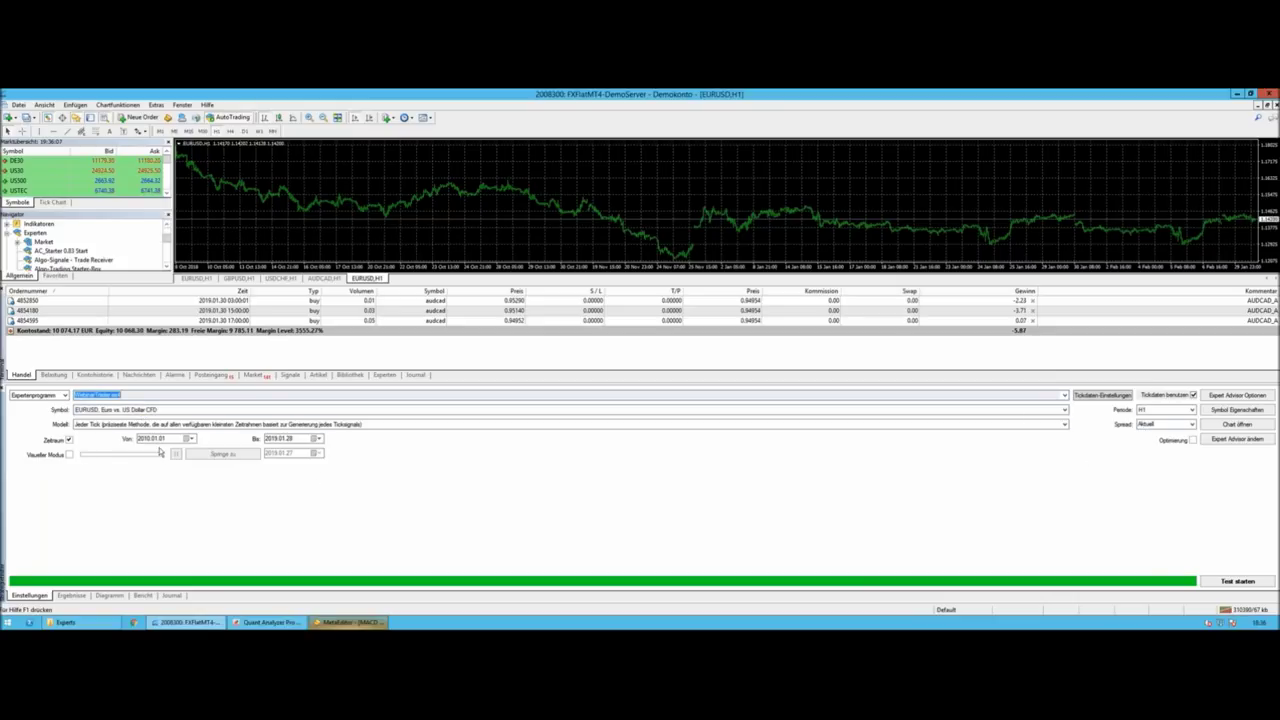
left_click(146, 439)
- Open the WebinarTrader's Expert Advisor options and set the initial deposit to 50000
left_click(1233, 397)
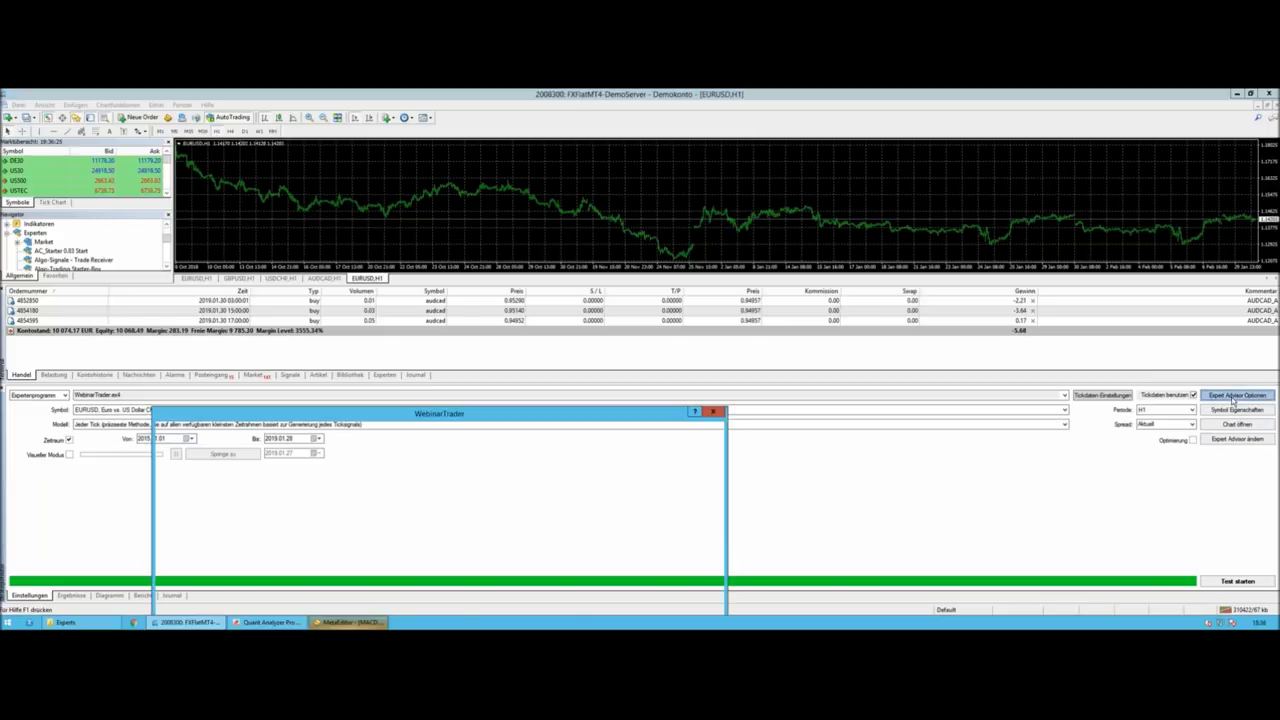
left_click_drag(438, 420, 564, 275)
left_click(407, 309)
left_click_drag(407, 309, 367, 312)
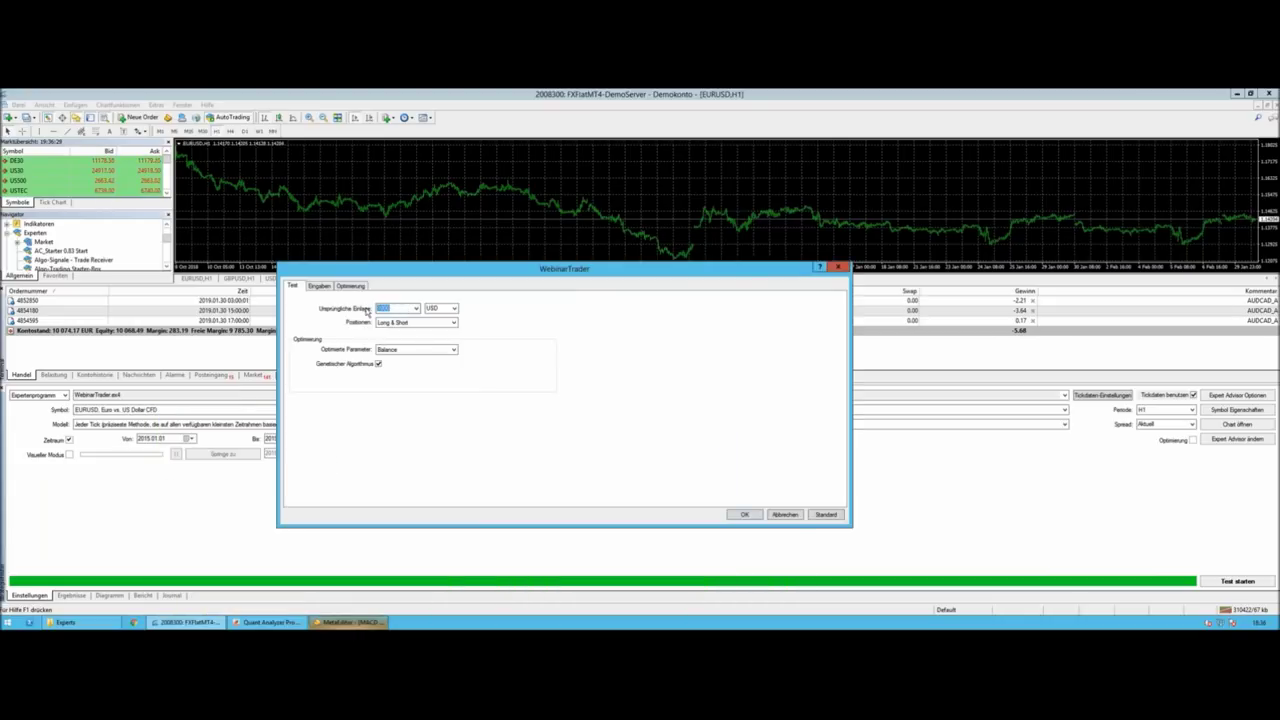
type("50")
- Check the VolumenTrader value among the expert's input variables and accept the options
left_click(319, 287)
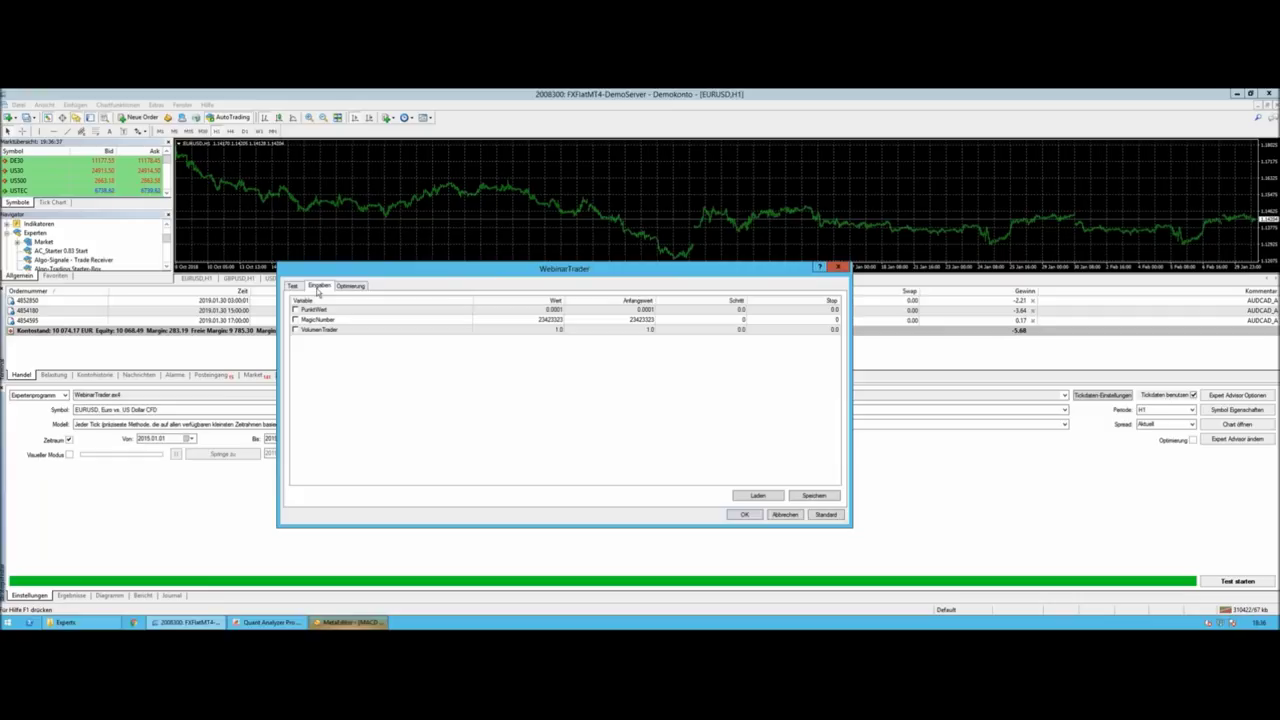
left_click(547, 330)
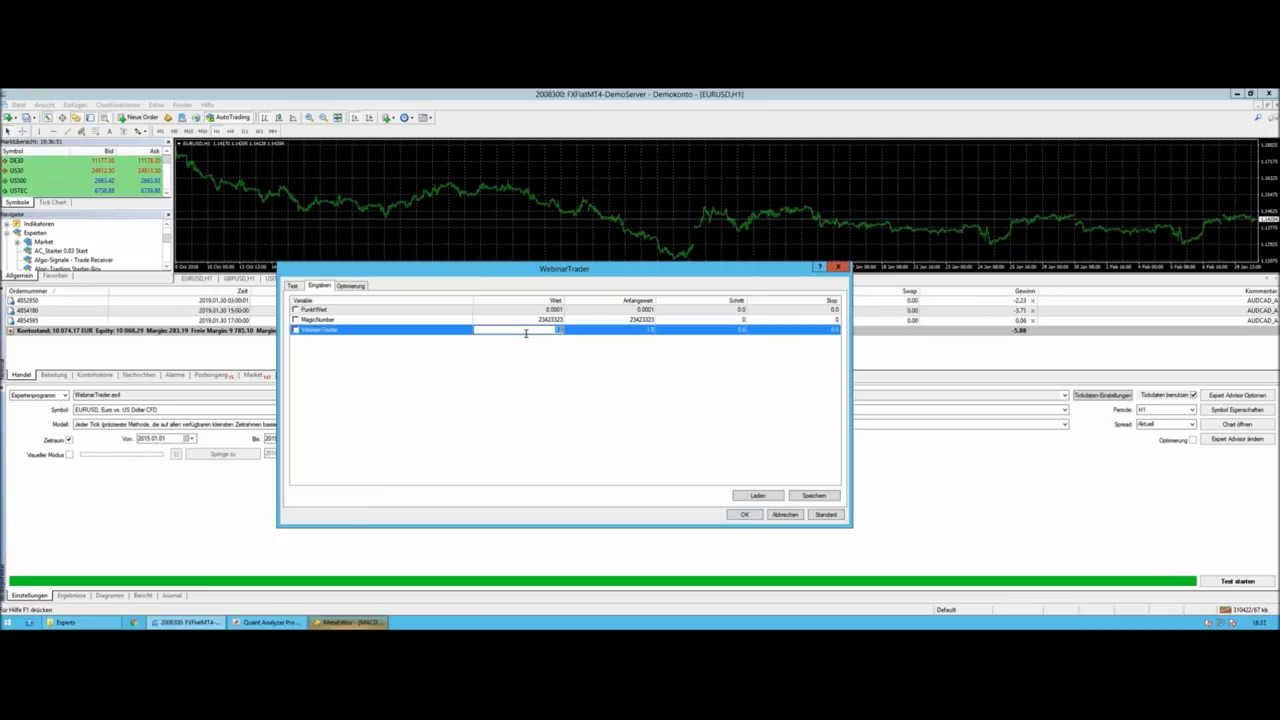
left_click(544, 388)
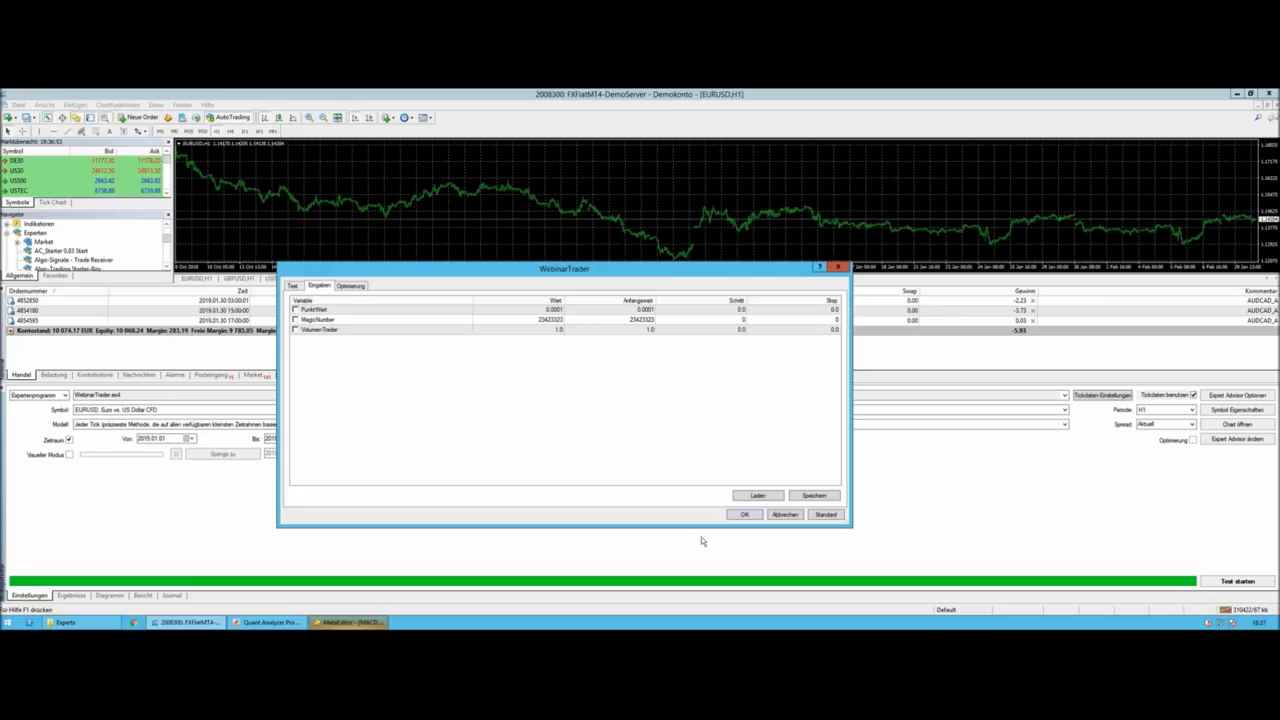
left_click(735, 517)
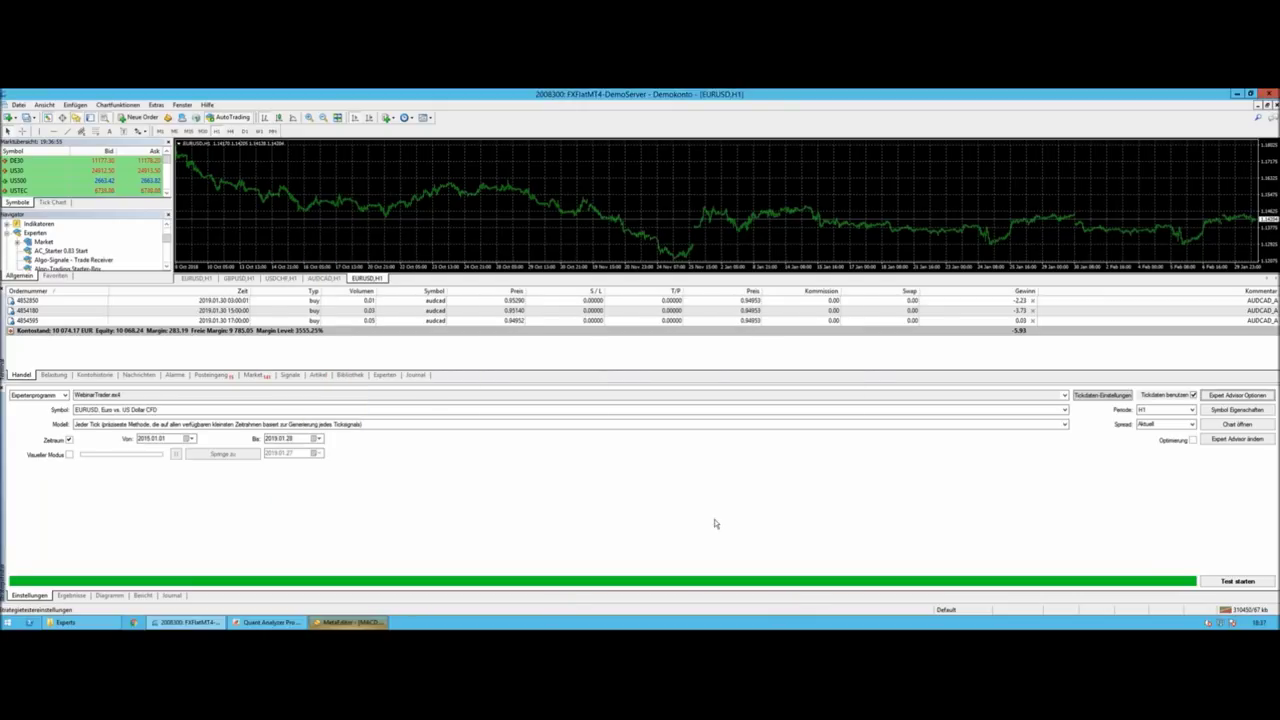
- Start the WebinarTrader backtest on EURUSD H1 and display its balance diagram
left_click(1238, 582)
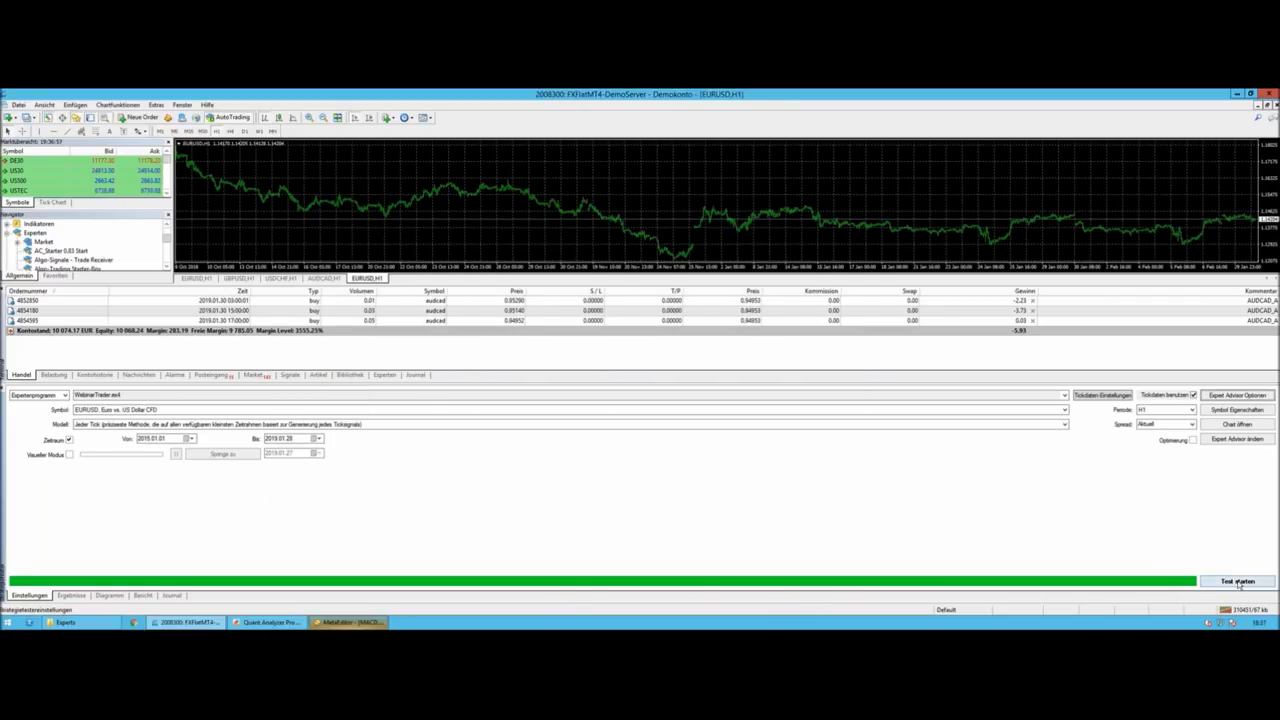
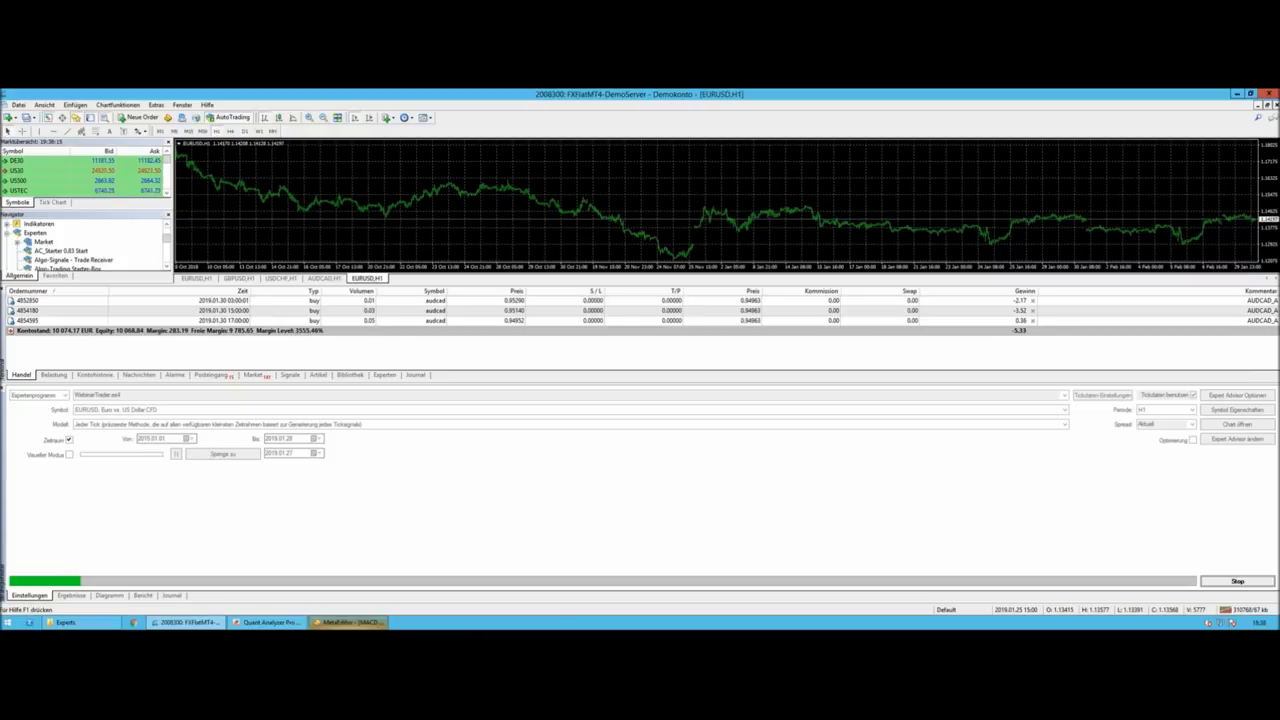
left_click(109, 596)
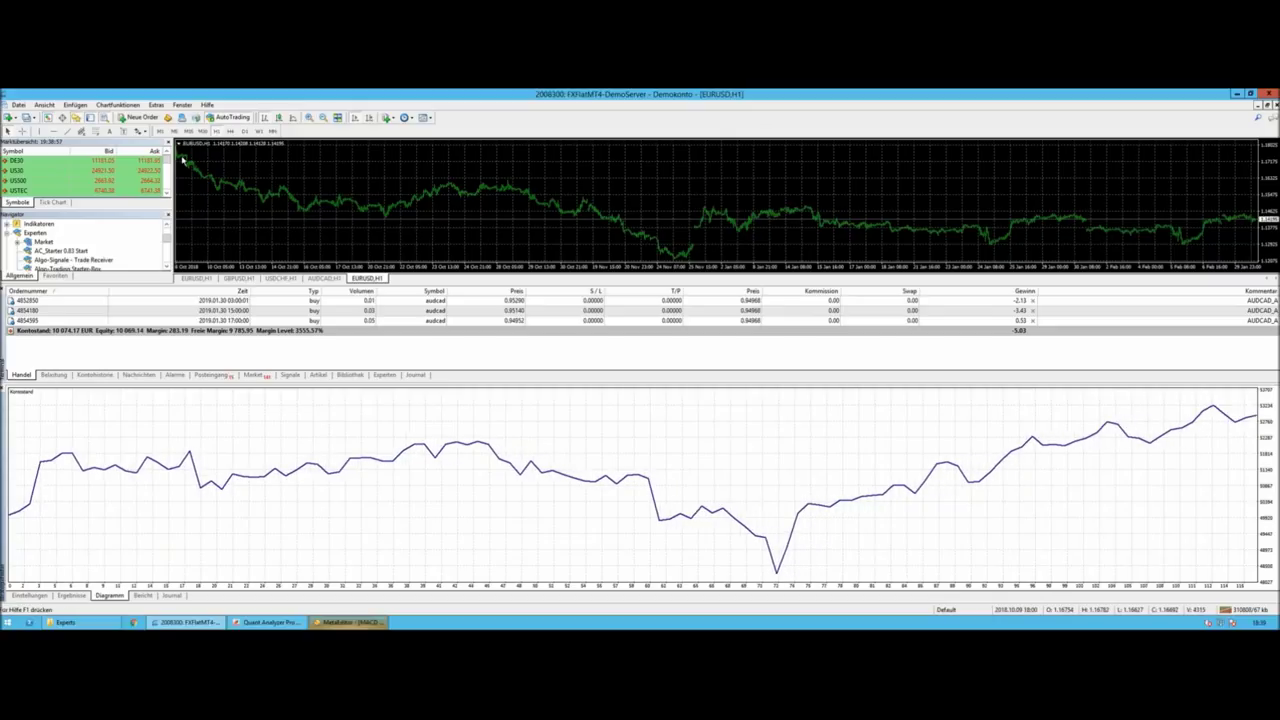
- Open the history database and show the 30-minute (M30) data for USDCAD
left_click(156, 104)
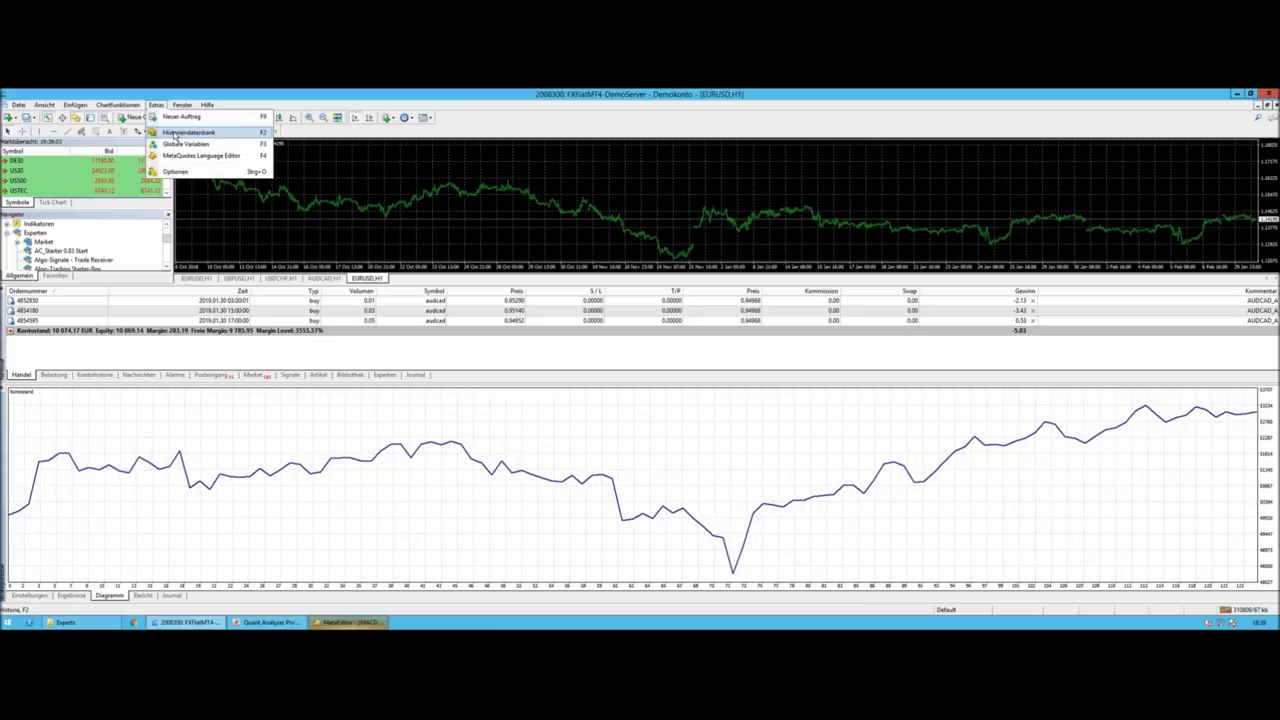
left_click(186, 132)
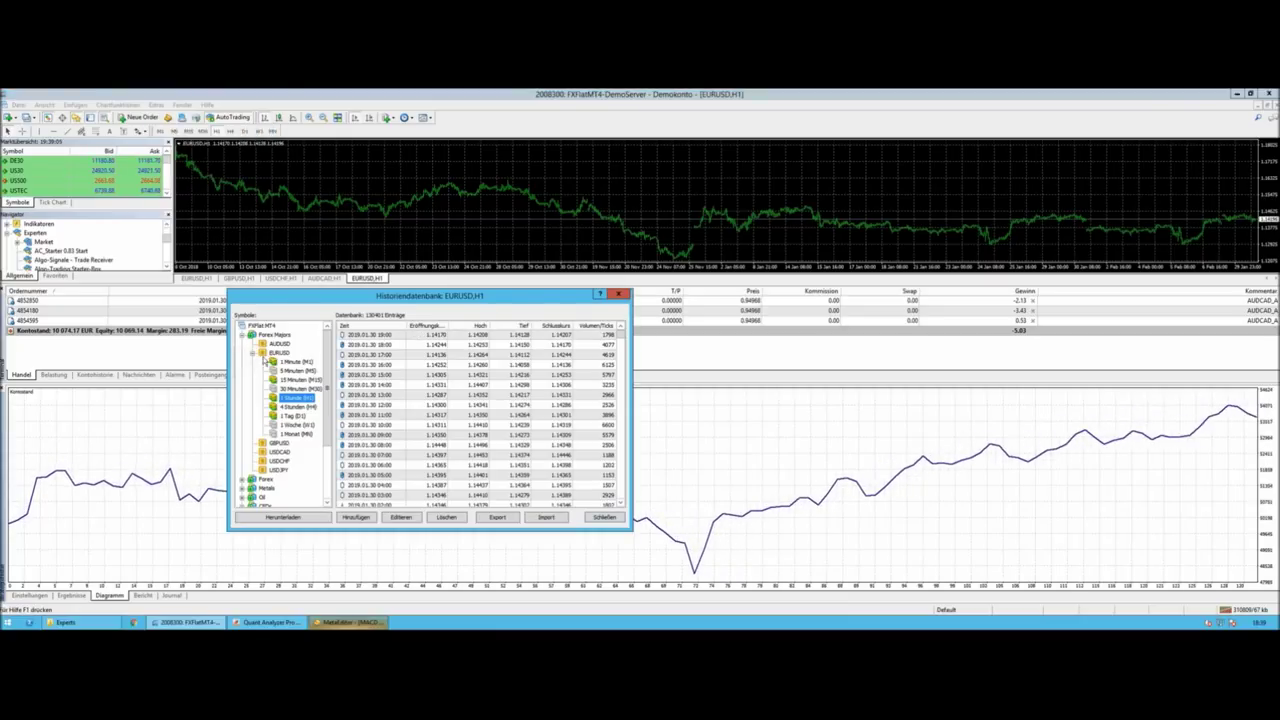
left_click(253, 353)
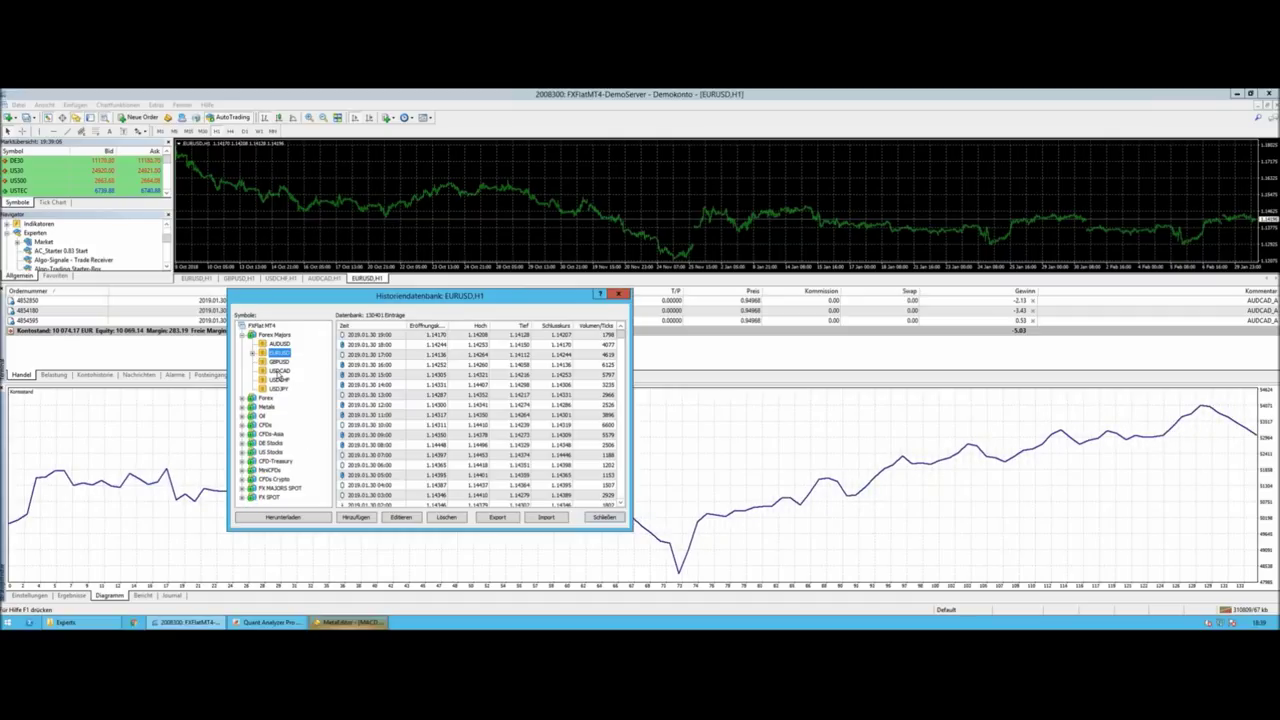
double_click(279, 372)
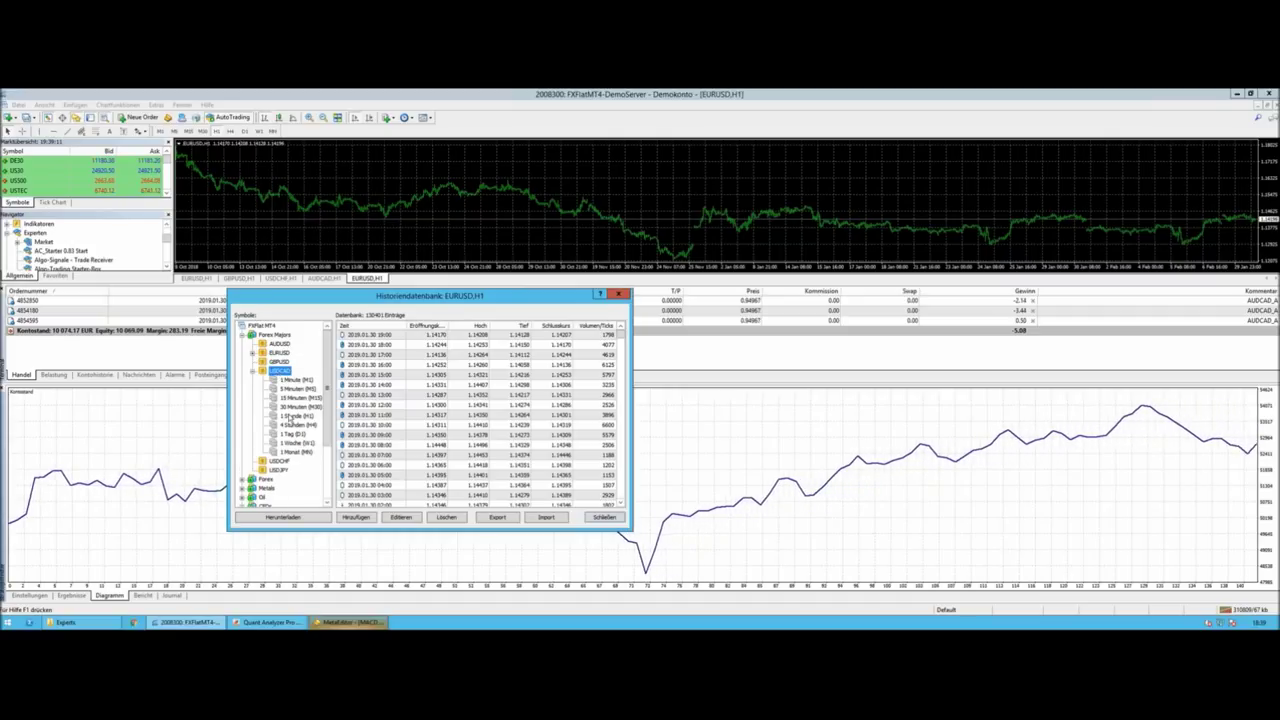
left_click(297, 407)
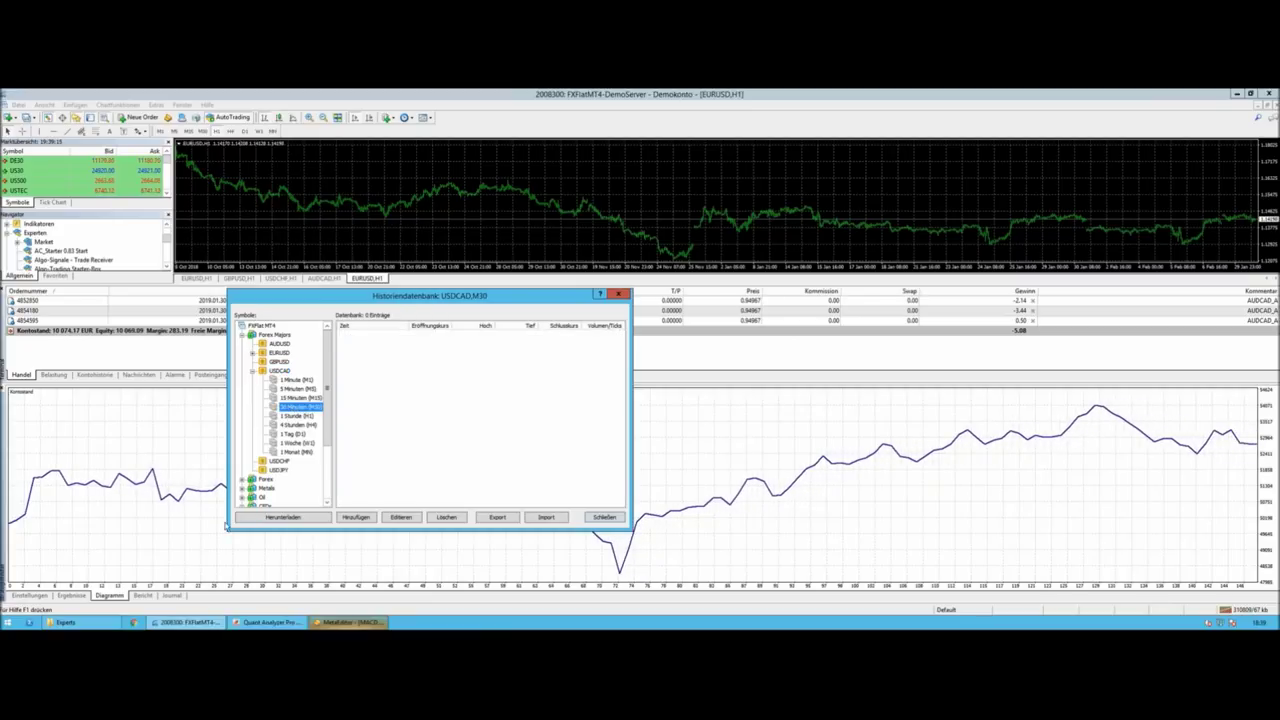
- Download the USDCAD M30 history data and close the history database
left_click(270, 518)
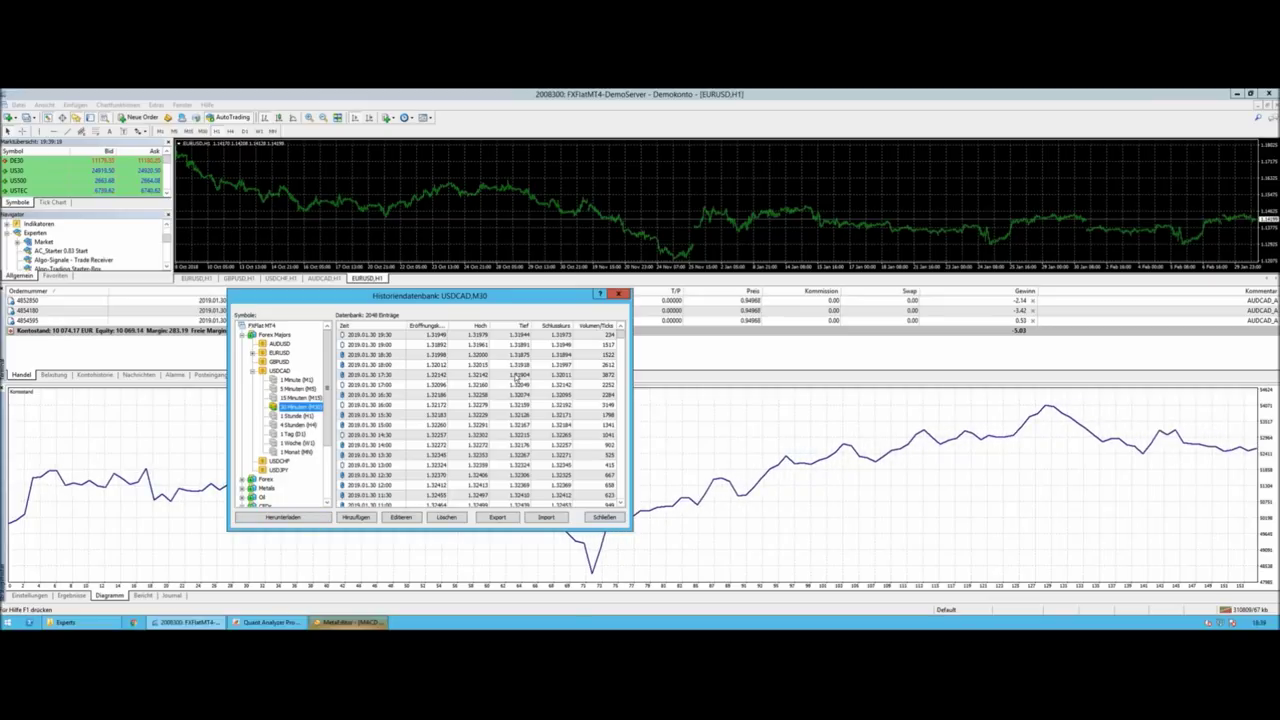
left_click(605, 518)
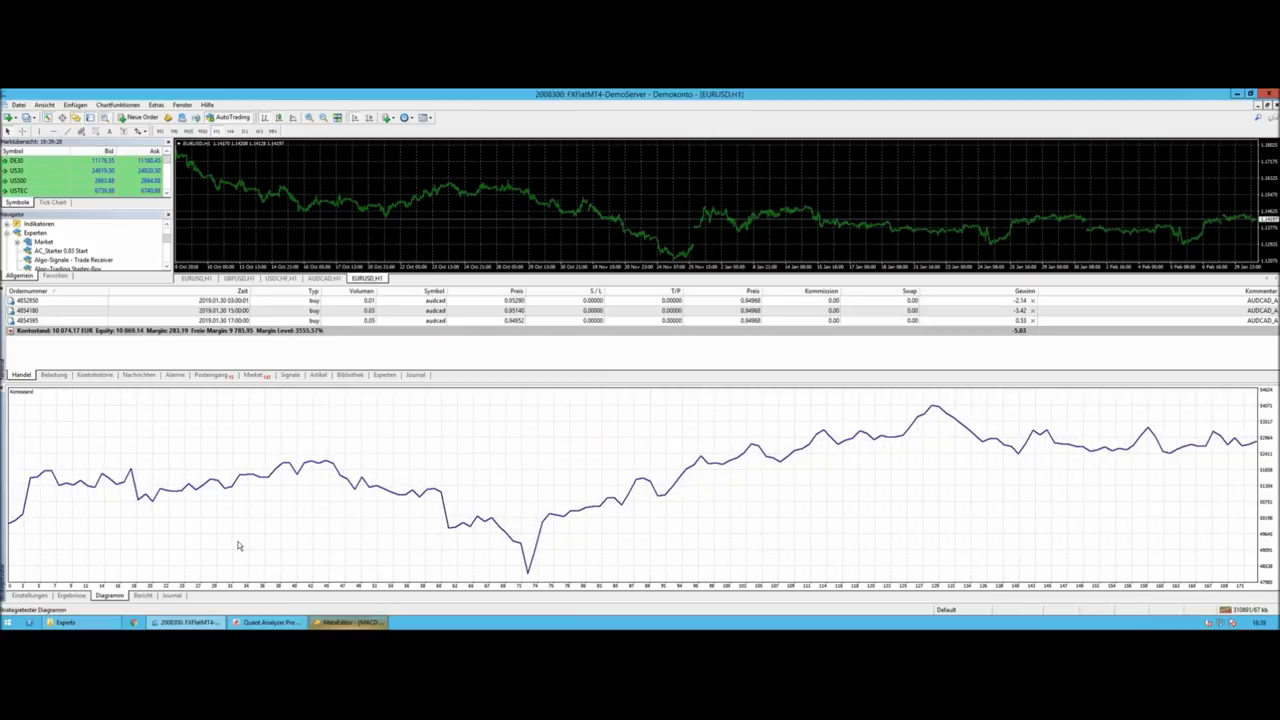
- Show the backtest's trade results from the first entry and inspect the opening and closing rows of the first trade
left_click(80, 596)
scroll(432, 490, "up", 15)
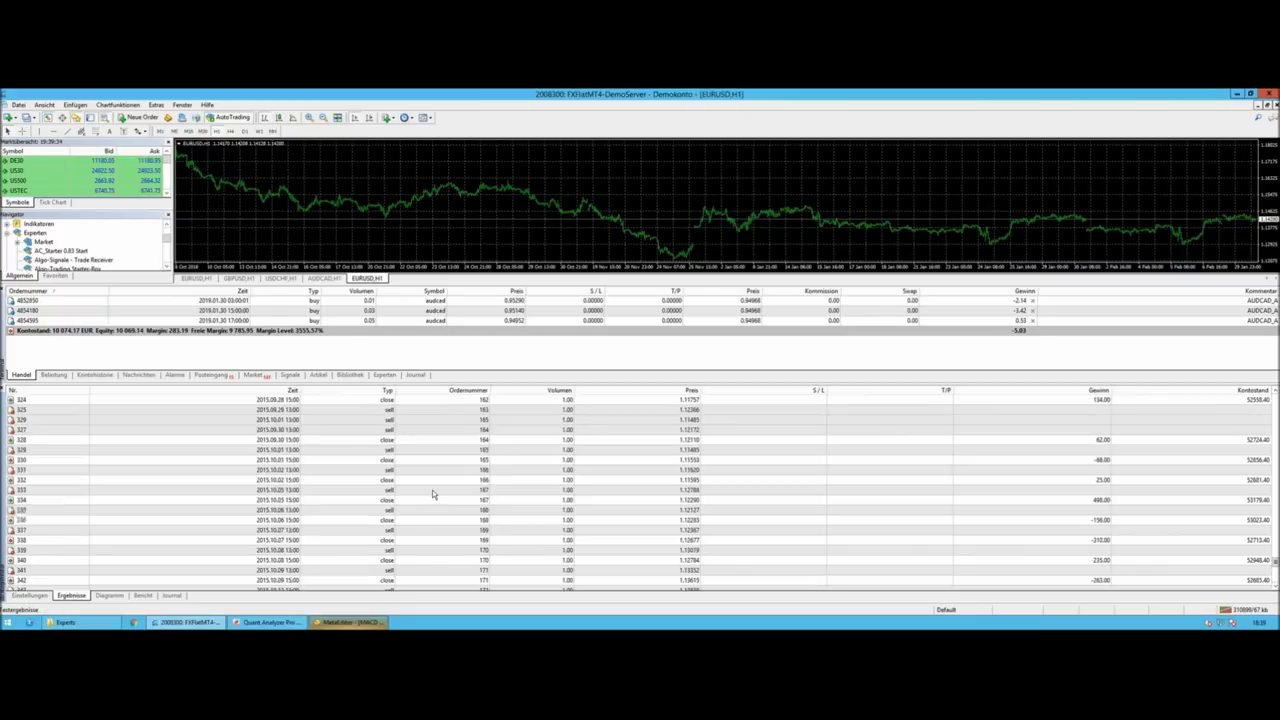
left_click_drag(1275, 545, 1274, 396)
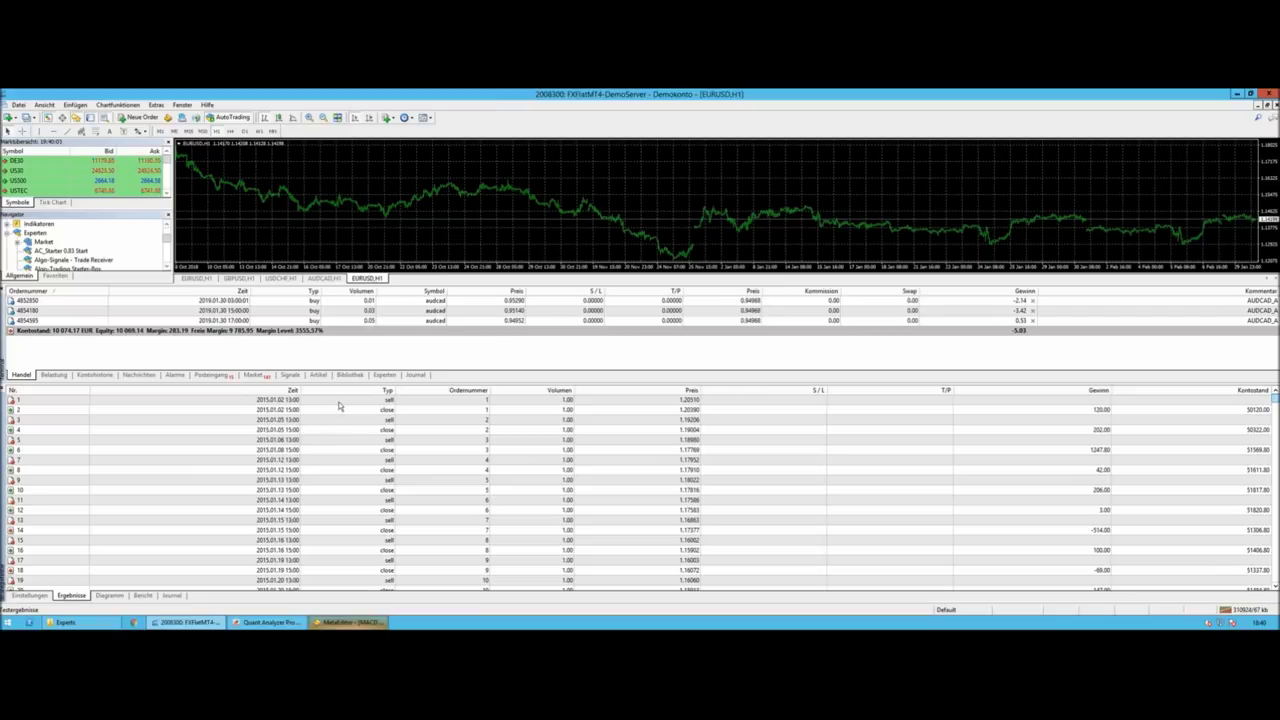
left_click(340, 400)
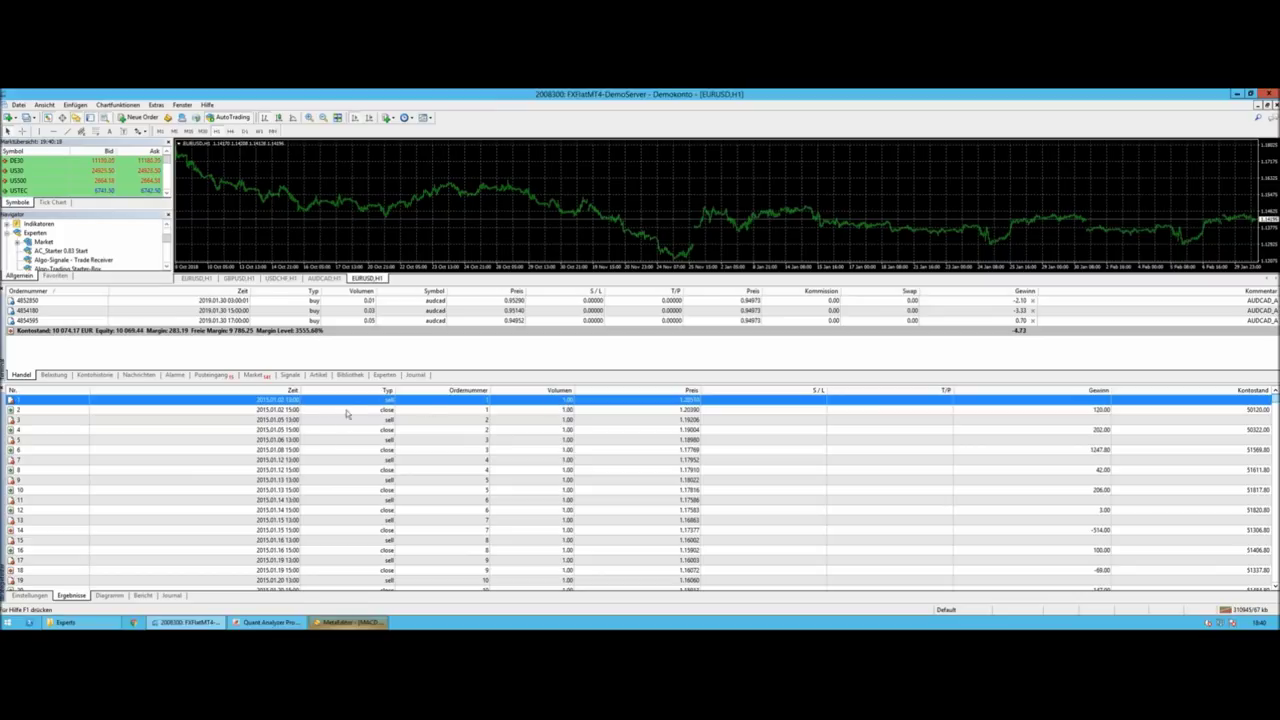
left_click(287, 411)
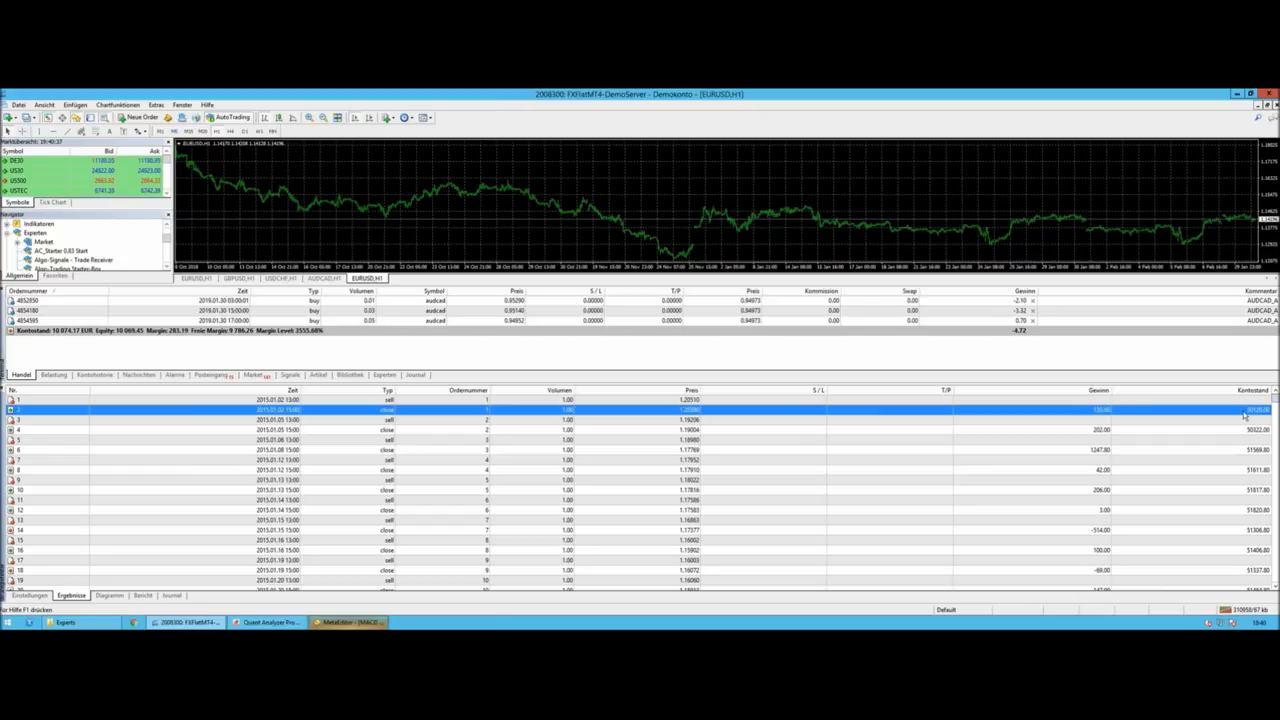
- Go through the following sell and close entries of the January and February 2015 trades, and display the balance diagram
left_click(299, 421)
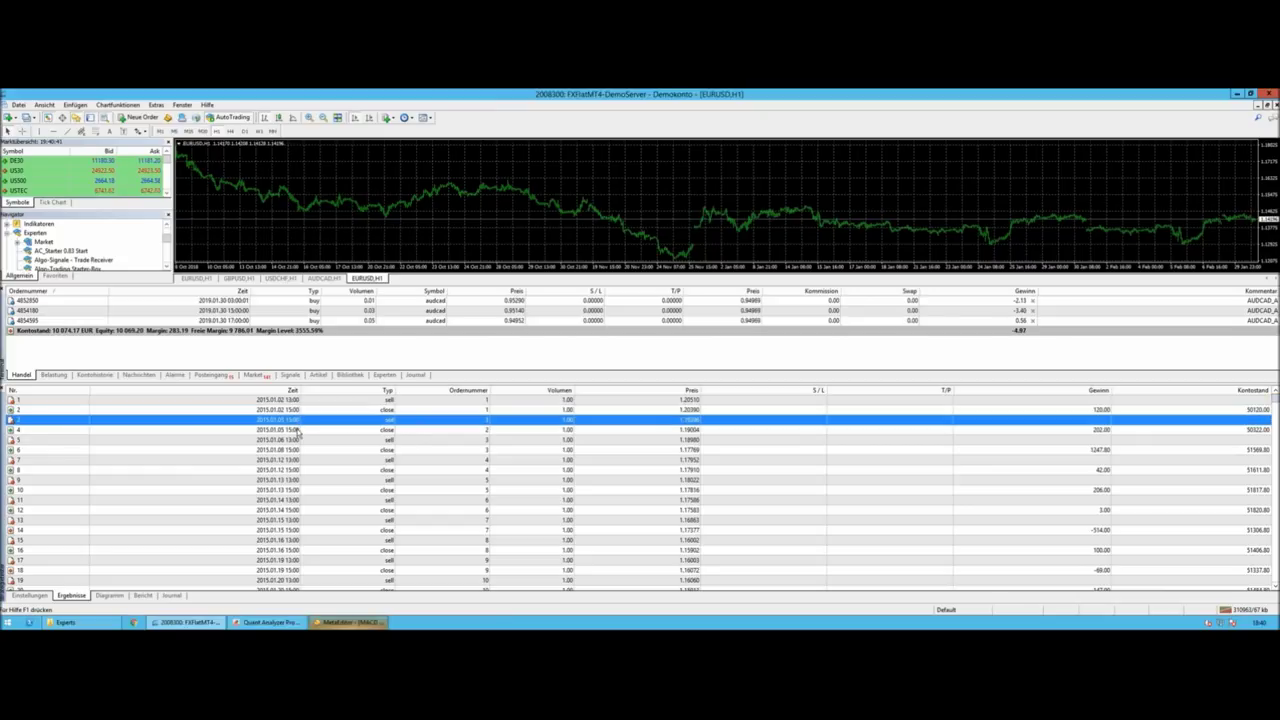
key("Down")
key("Down")
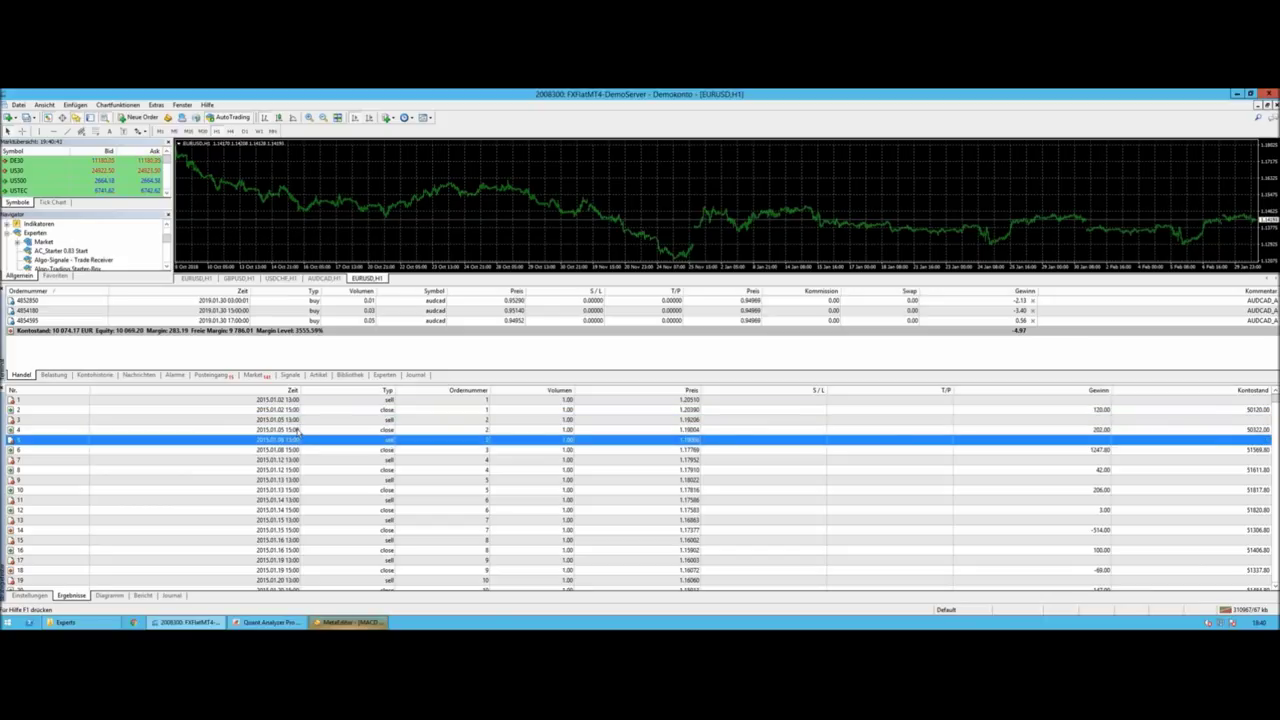
key("Down")
key("Down")
key("Down")
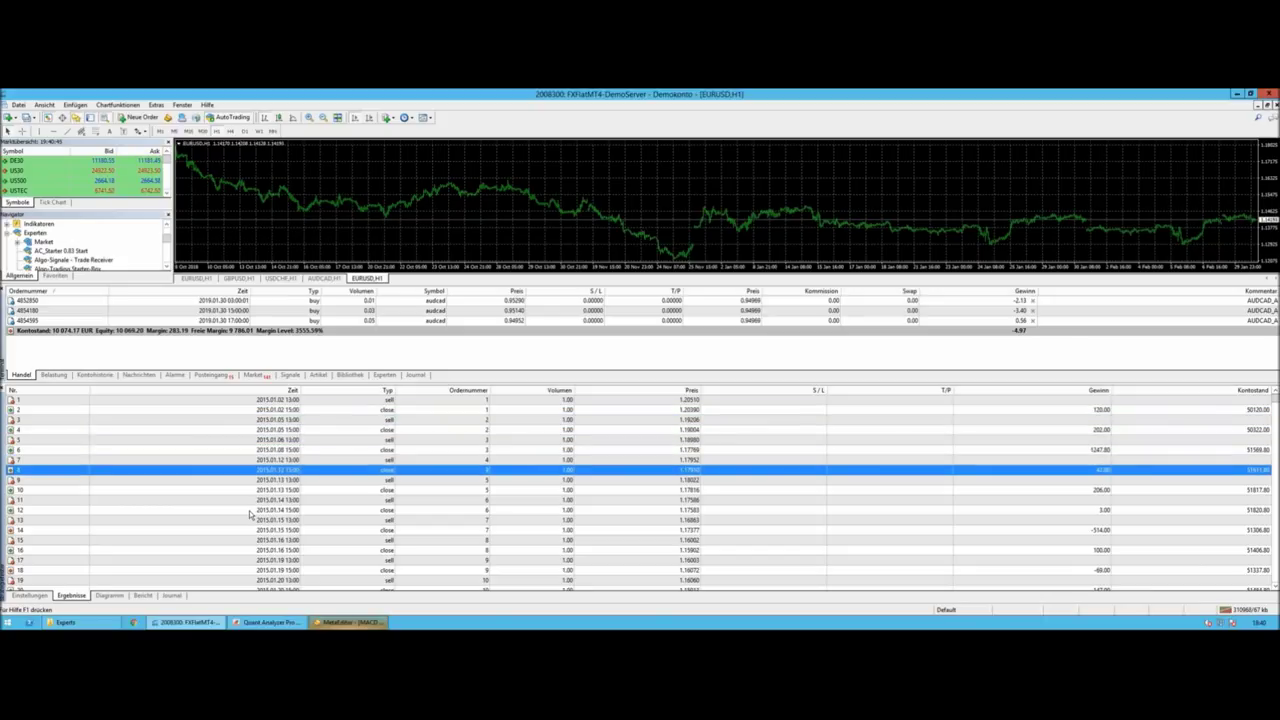
scroll(250, 514, "down", 2)
scroll(250, 514, "down", 1)
scroll(250, 514, "down", 3)
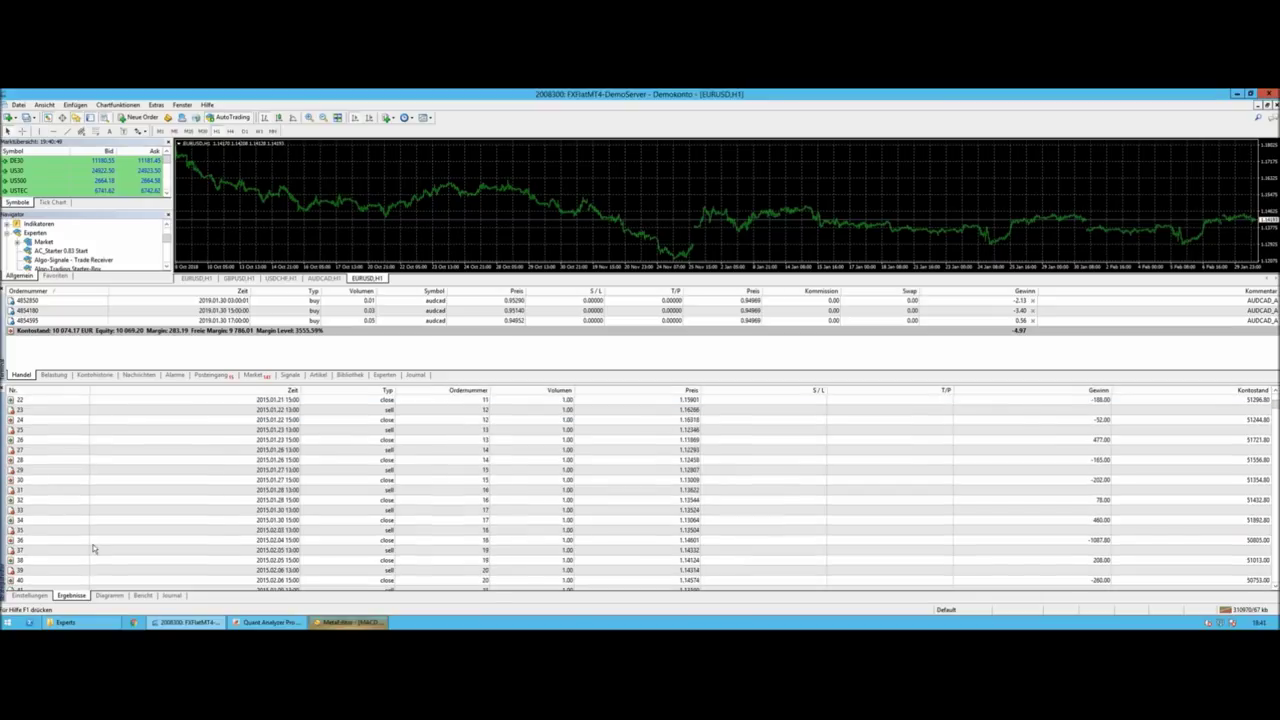
scroll(567, 549, "down", 2)
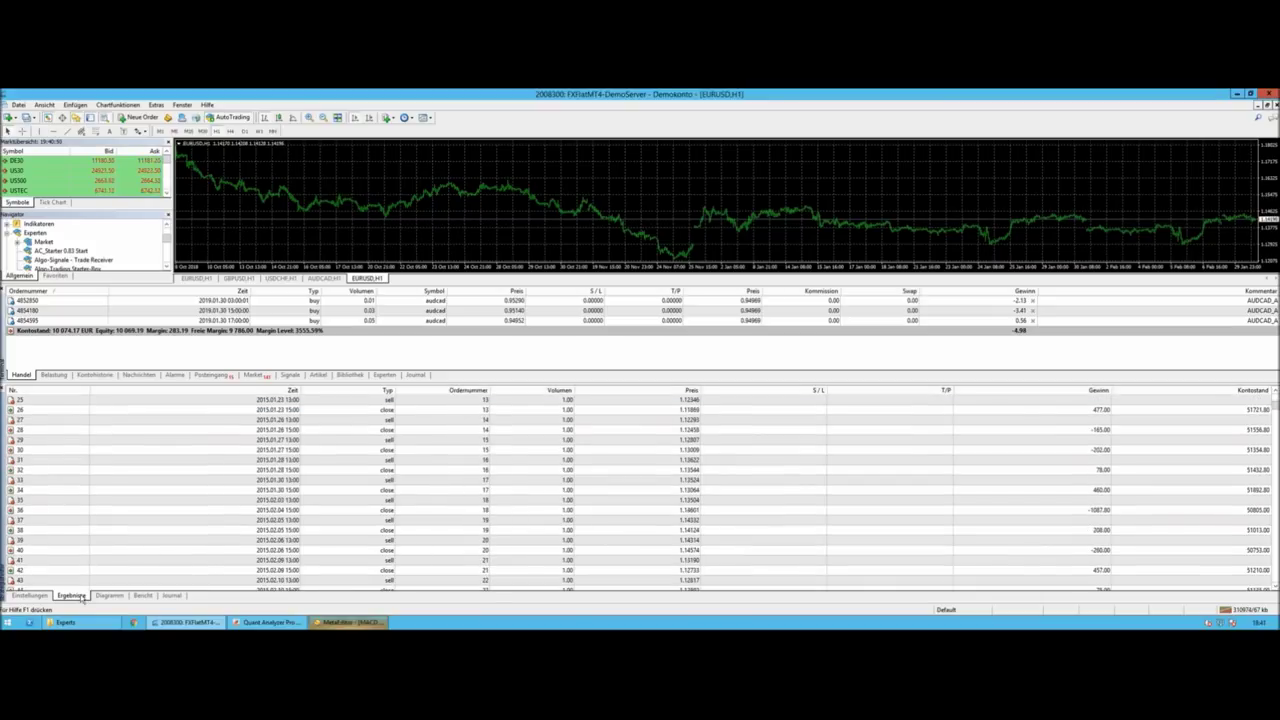
left_click(118, 596)
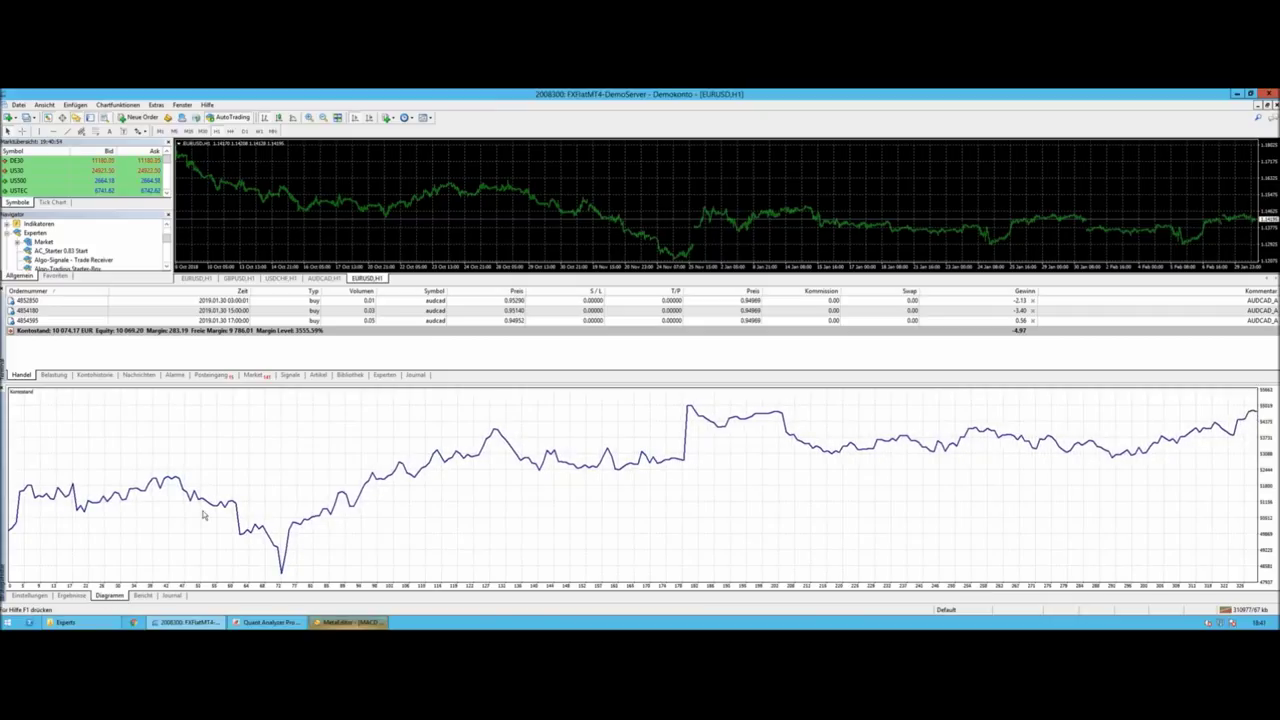
- Inspect the sell and close entries of 6 April 2015 in the results list, and return to the balance diagram
left_click(72, 596)
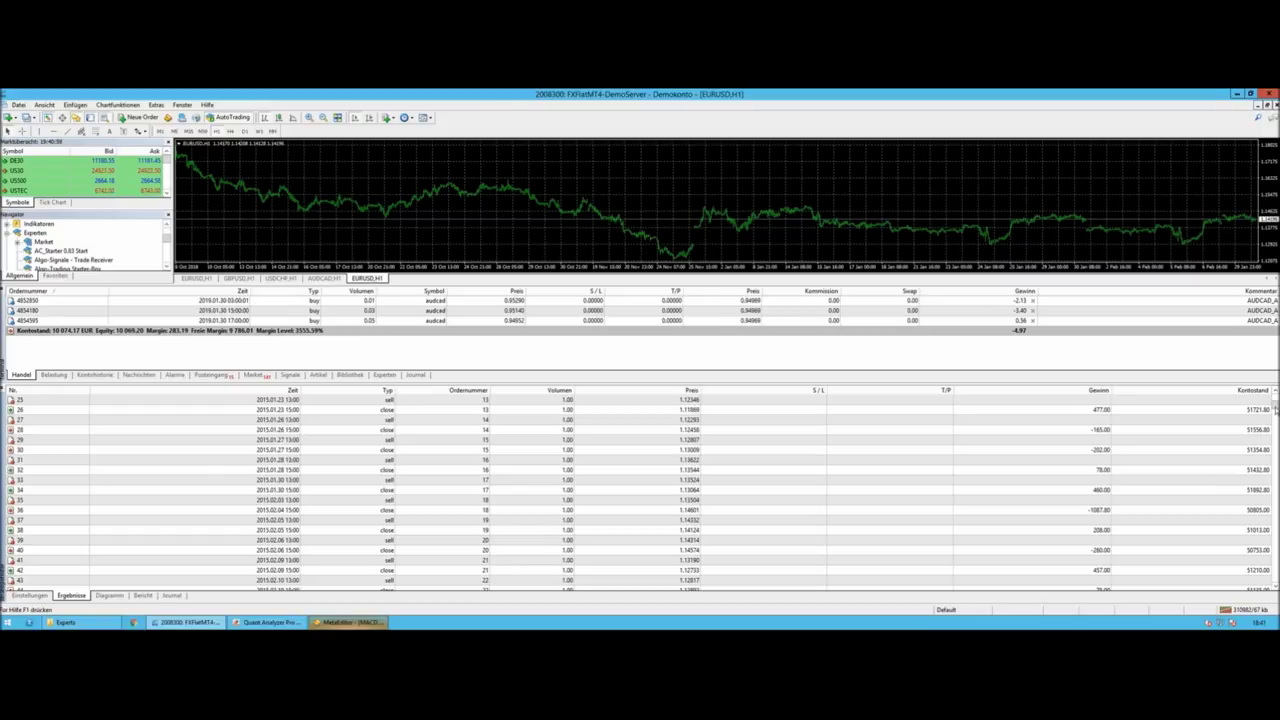
scroll(1275, 412, "down", 9)
scroll(420, 511, "down", 17)
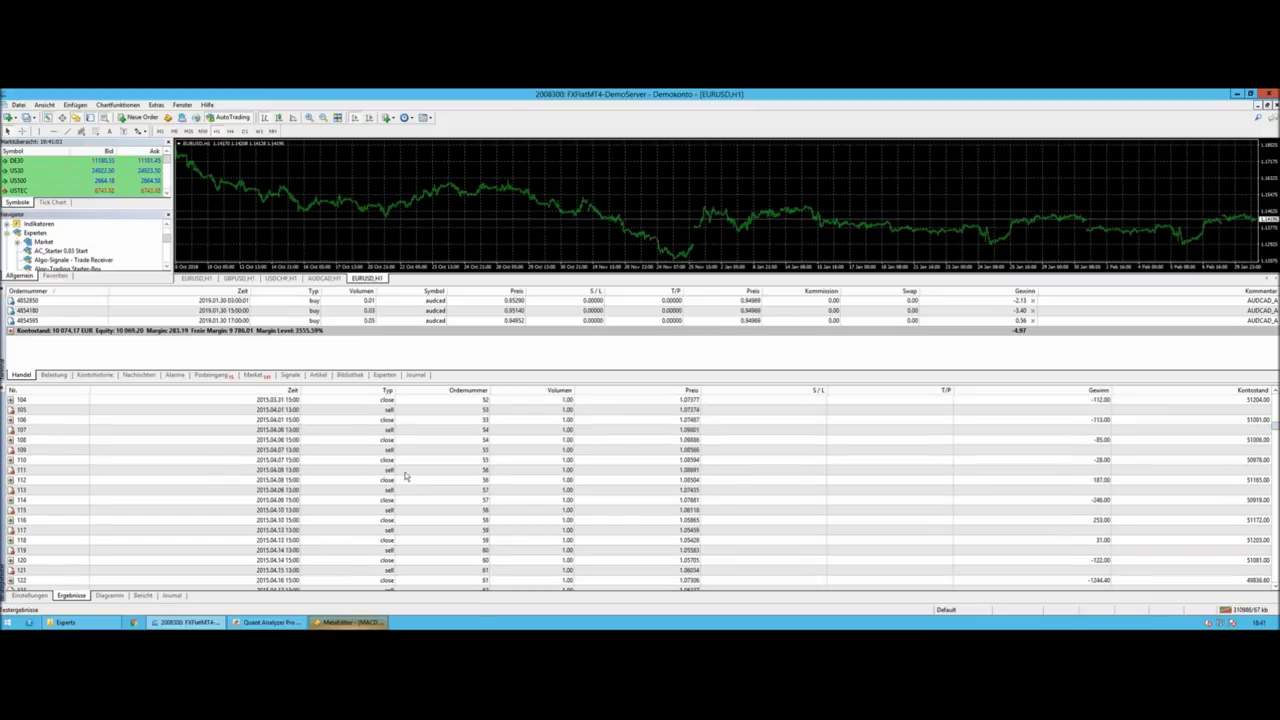
left_click(390, 431)
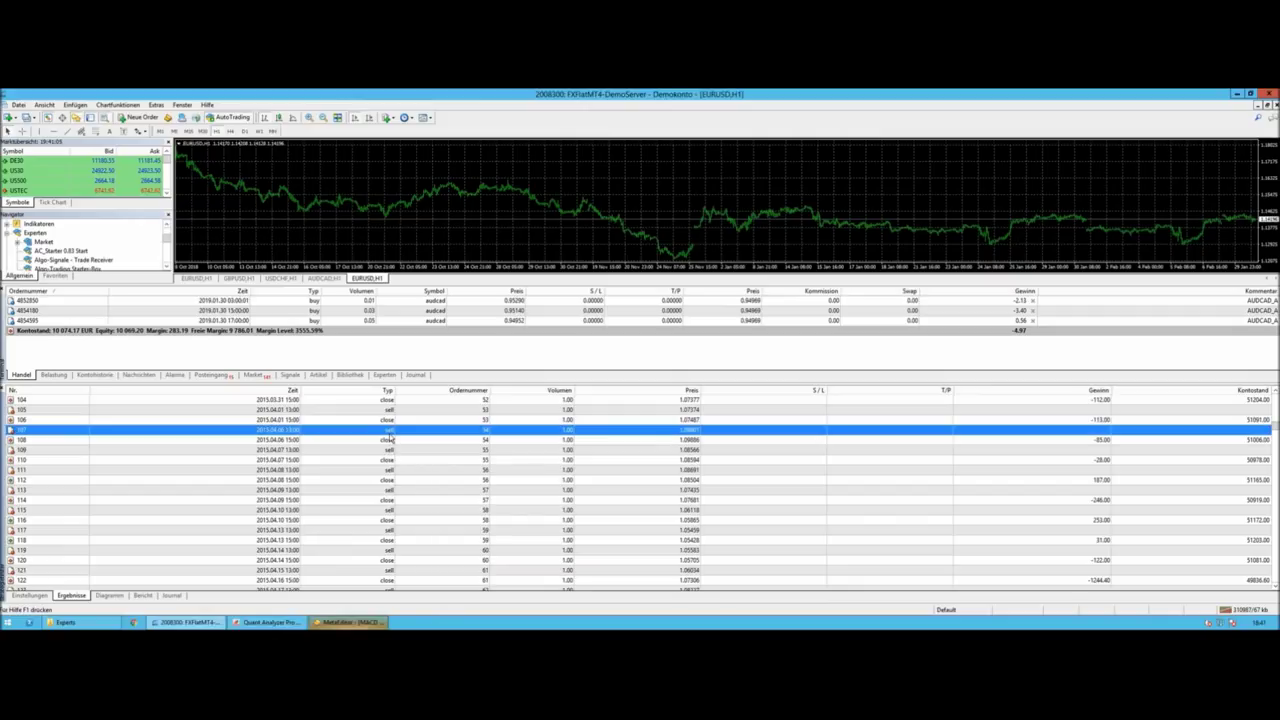
left_click(391, 442)
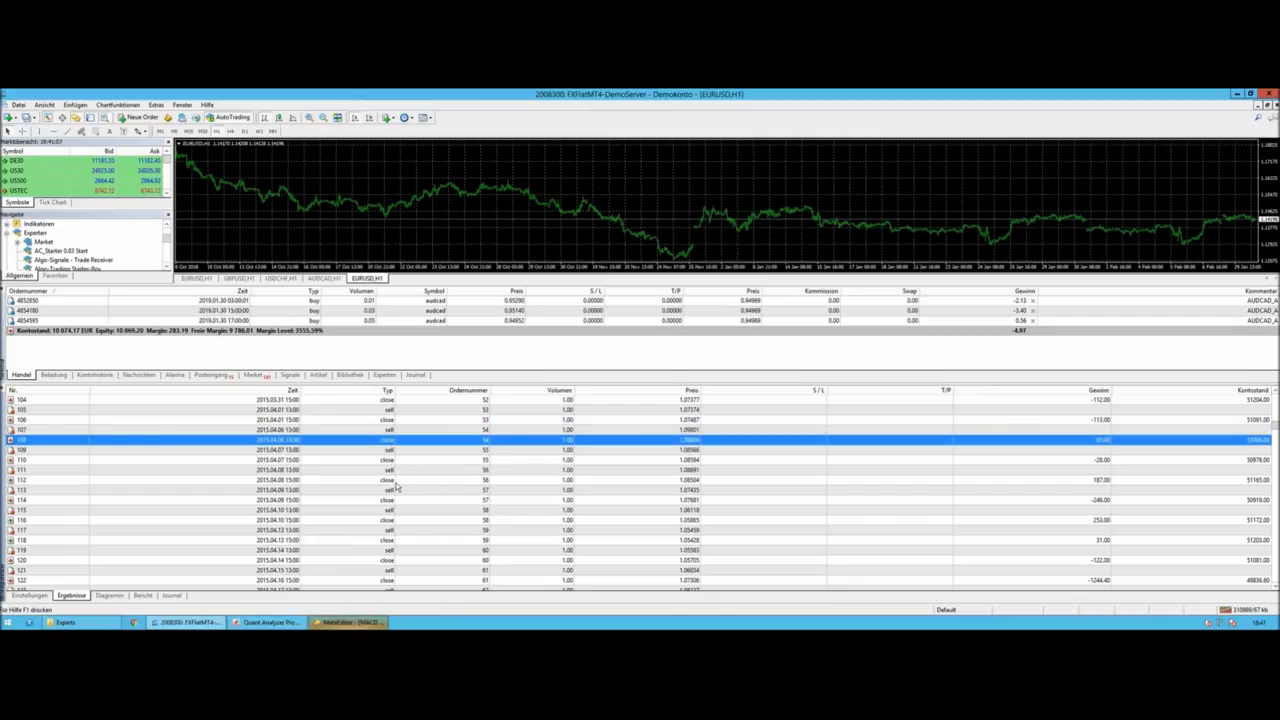
left_click_drag(1275, 426, 1276, 581)
left_click(118, 596)
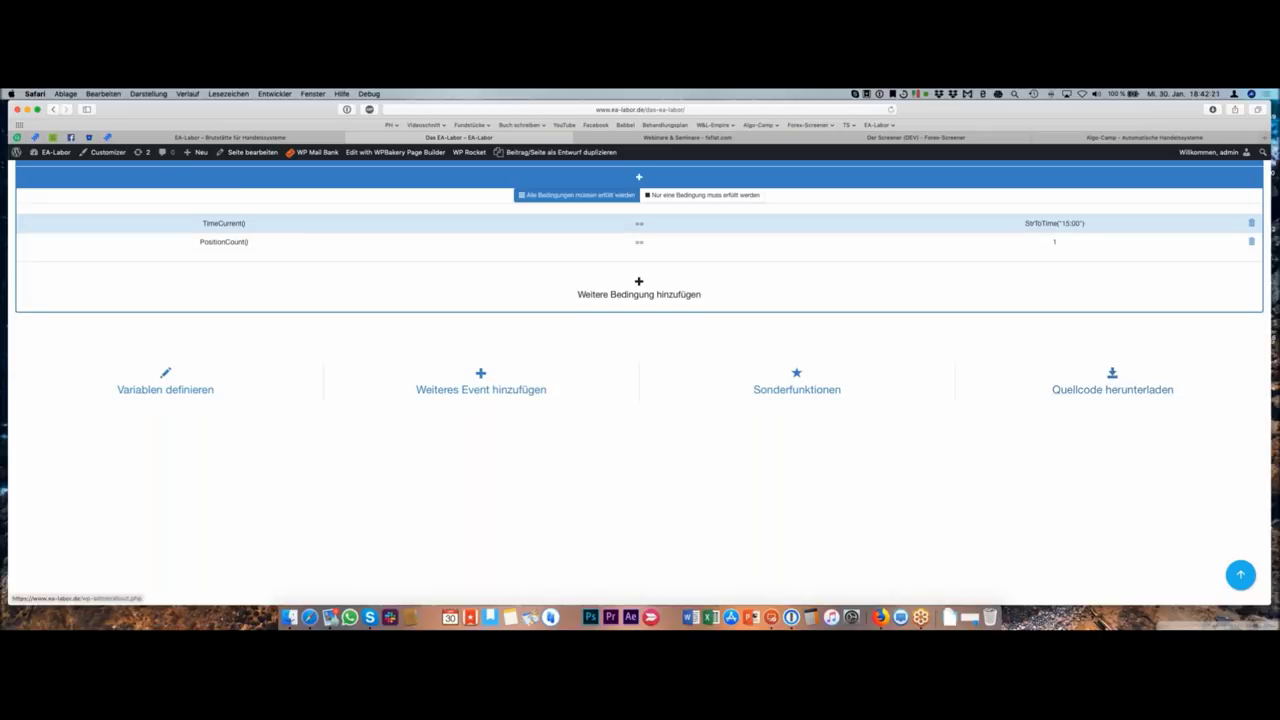
- Open the generated source code in EA-Labor, review it down to the PositionCount function, and cancel the dialog
left_click(1103, 390)
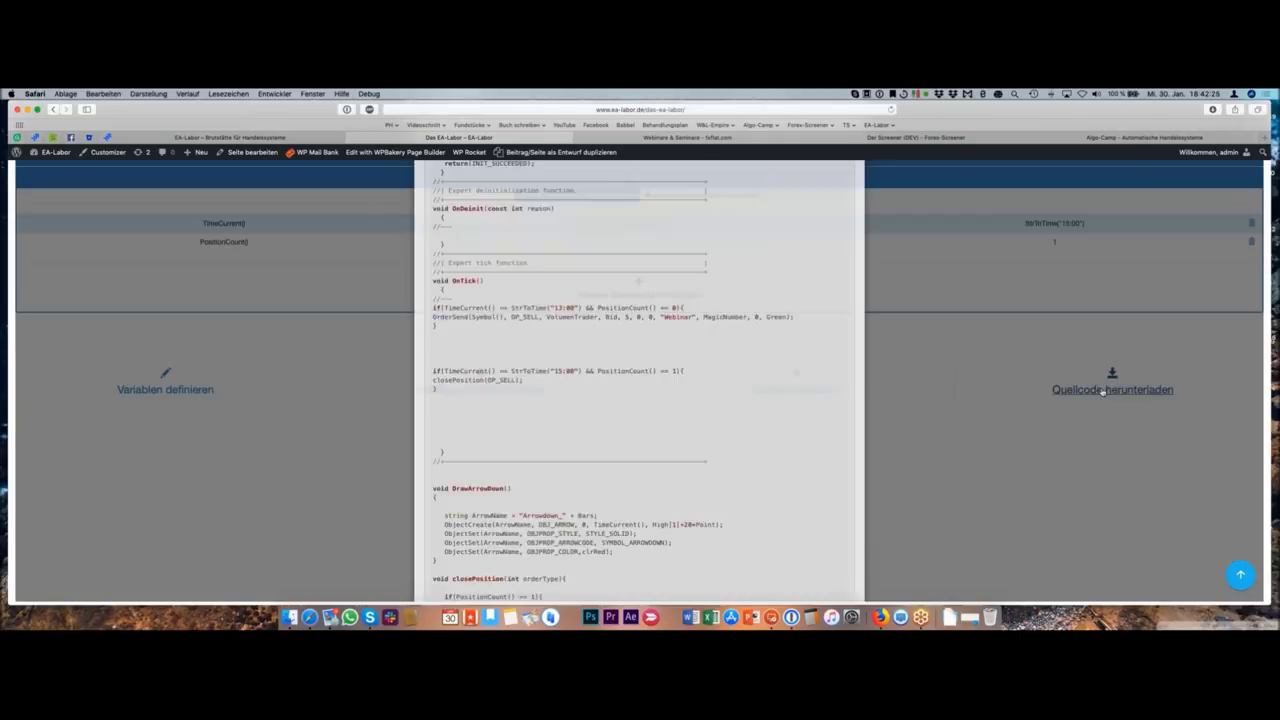
scroll(640, 400, "down", 1)
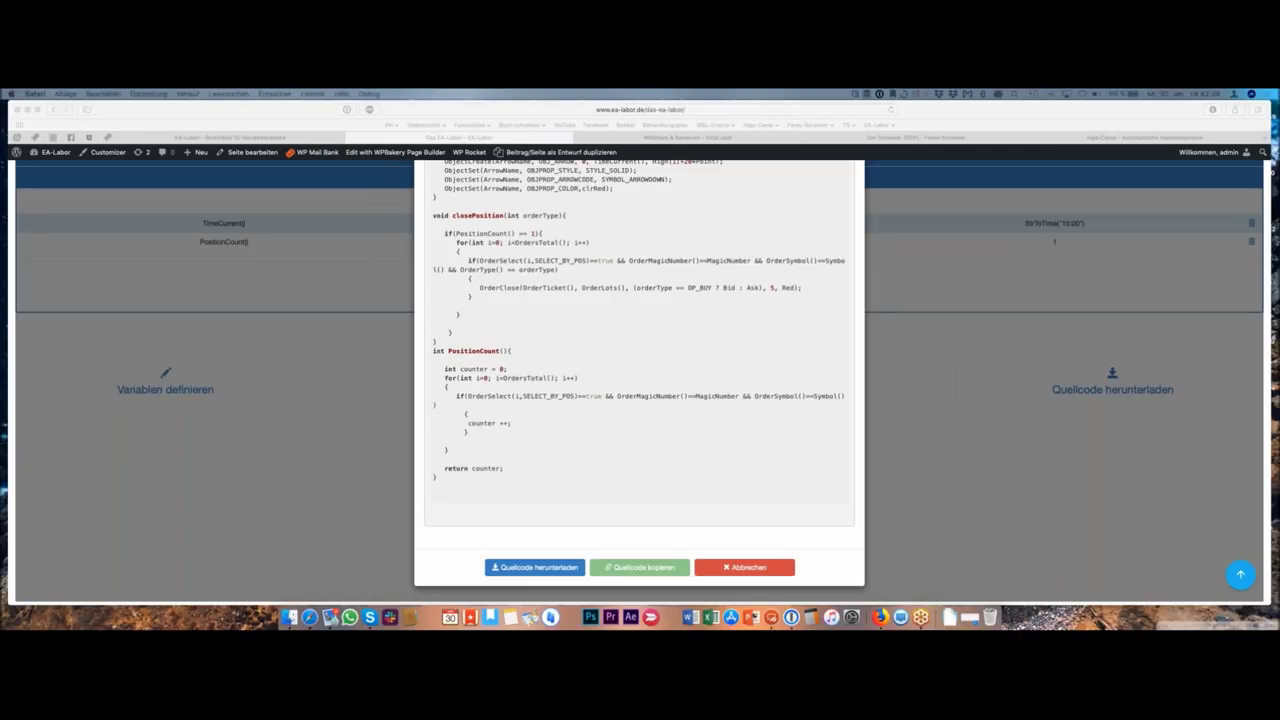
left_click(981, 115)
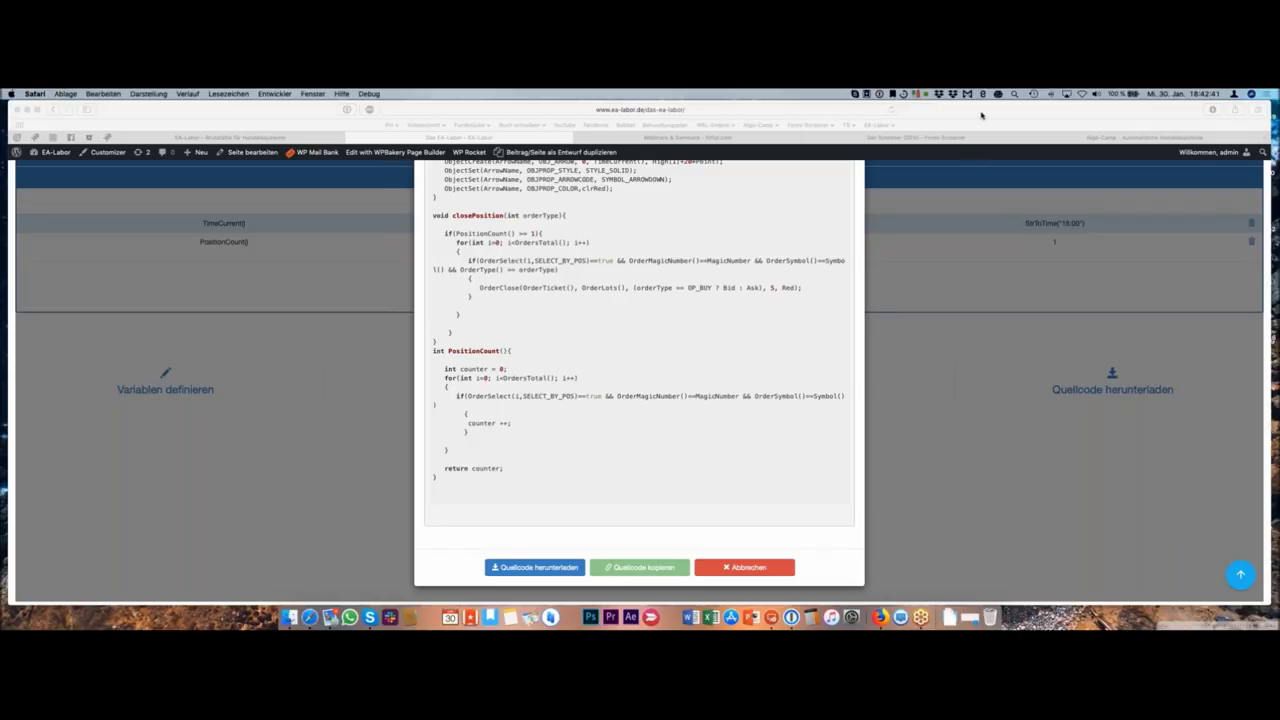
left_click(981, 115)
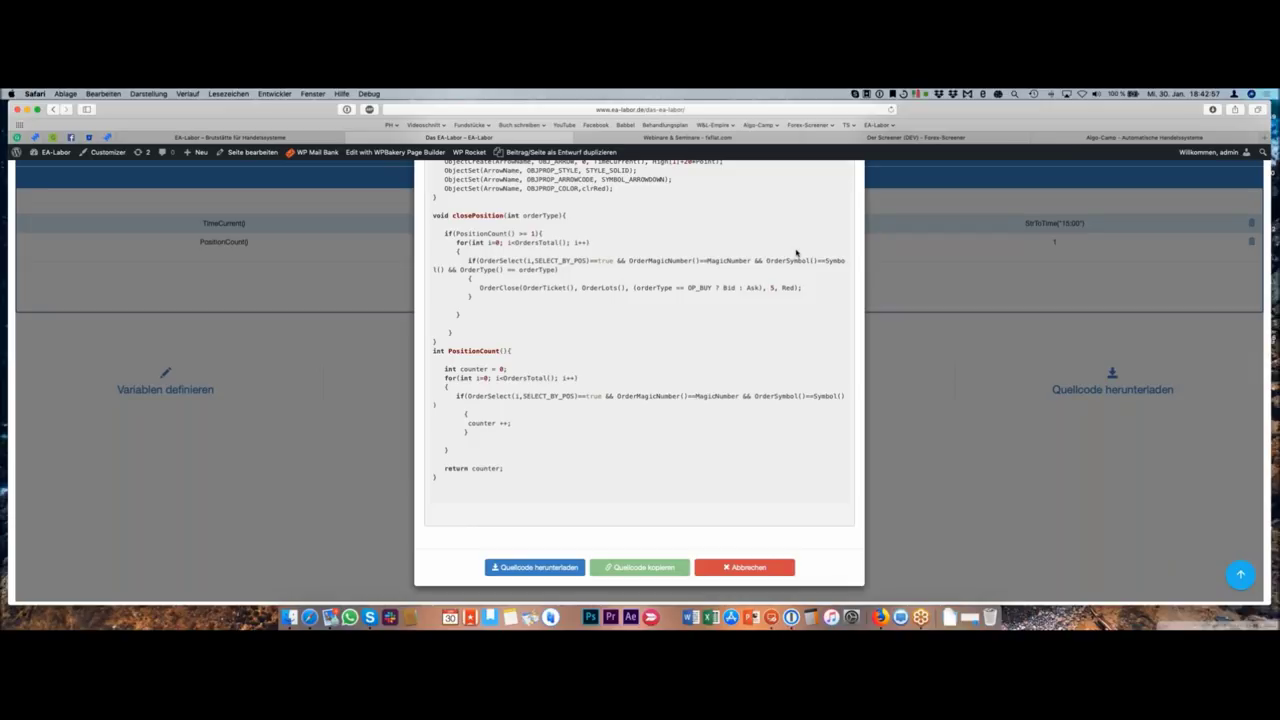
left_click(783, 566)
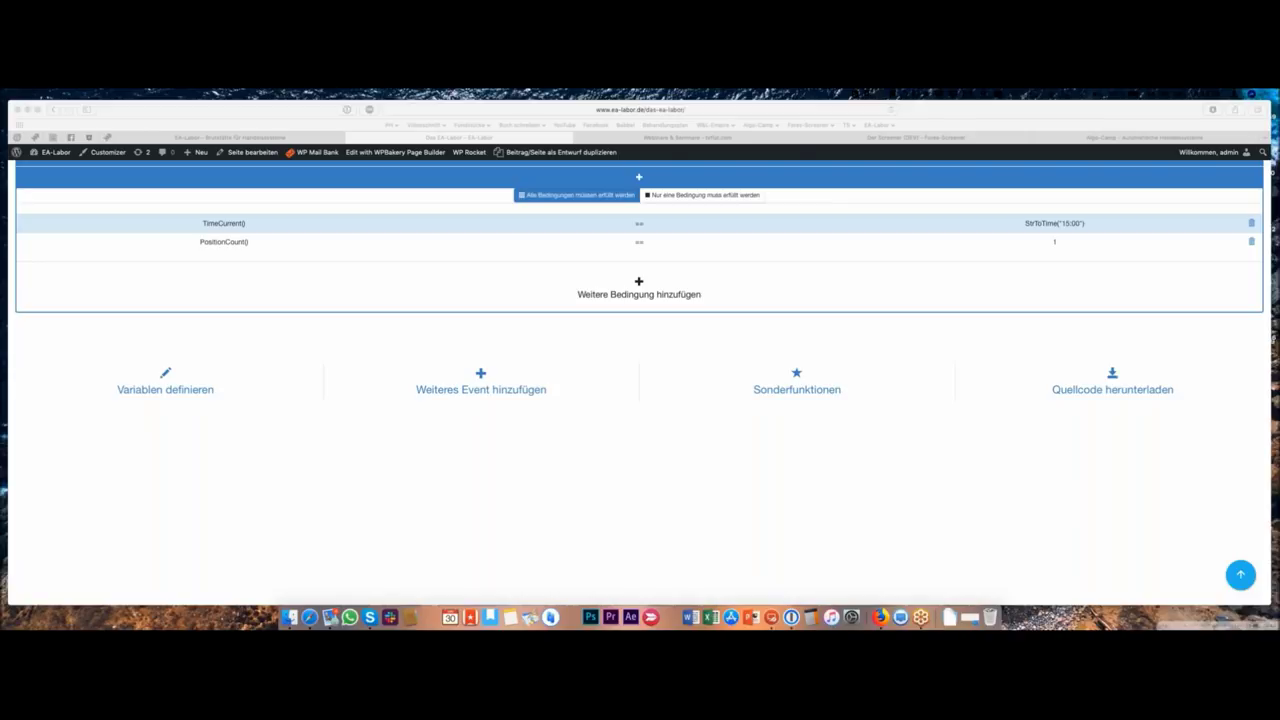
- Switch to MetaTrader 4 and expand the indicators in the Navigator
left_click(928, 107)
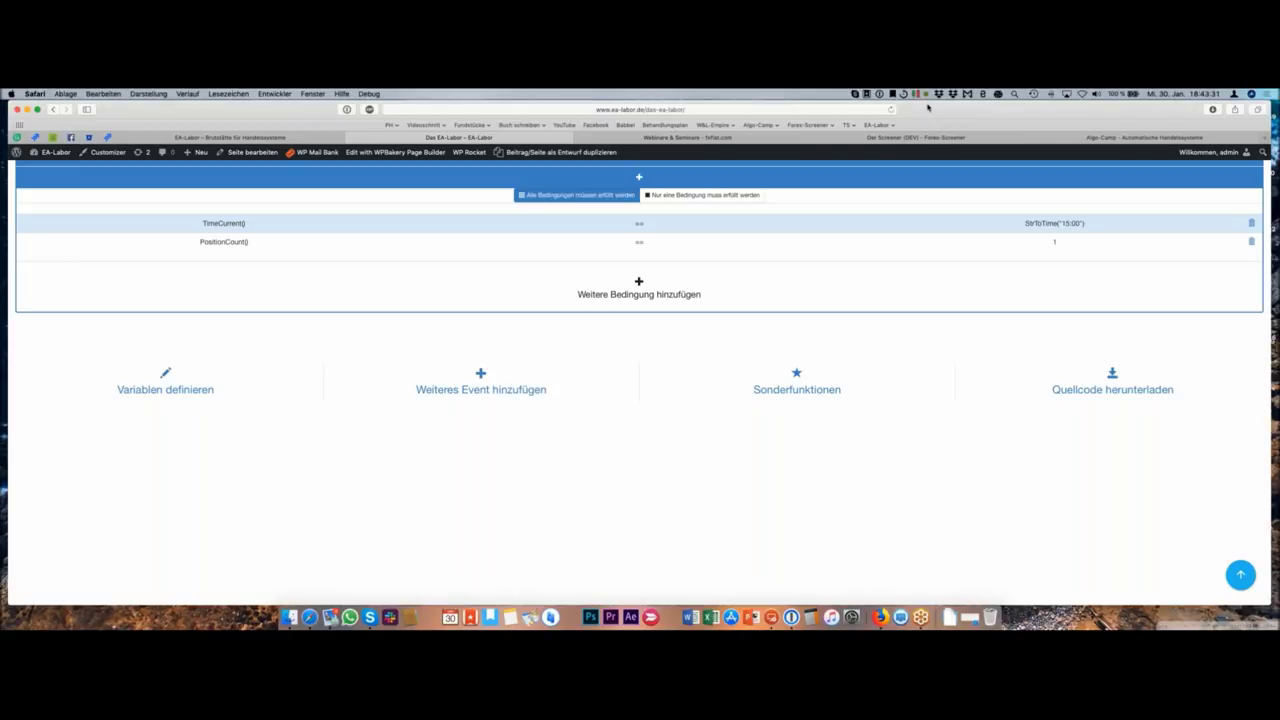
key("ctrl+Right")
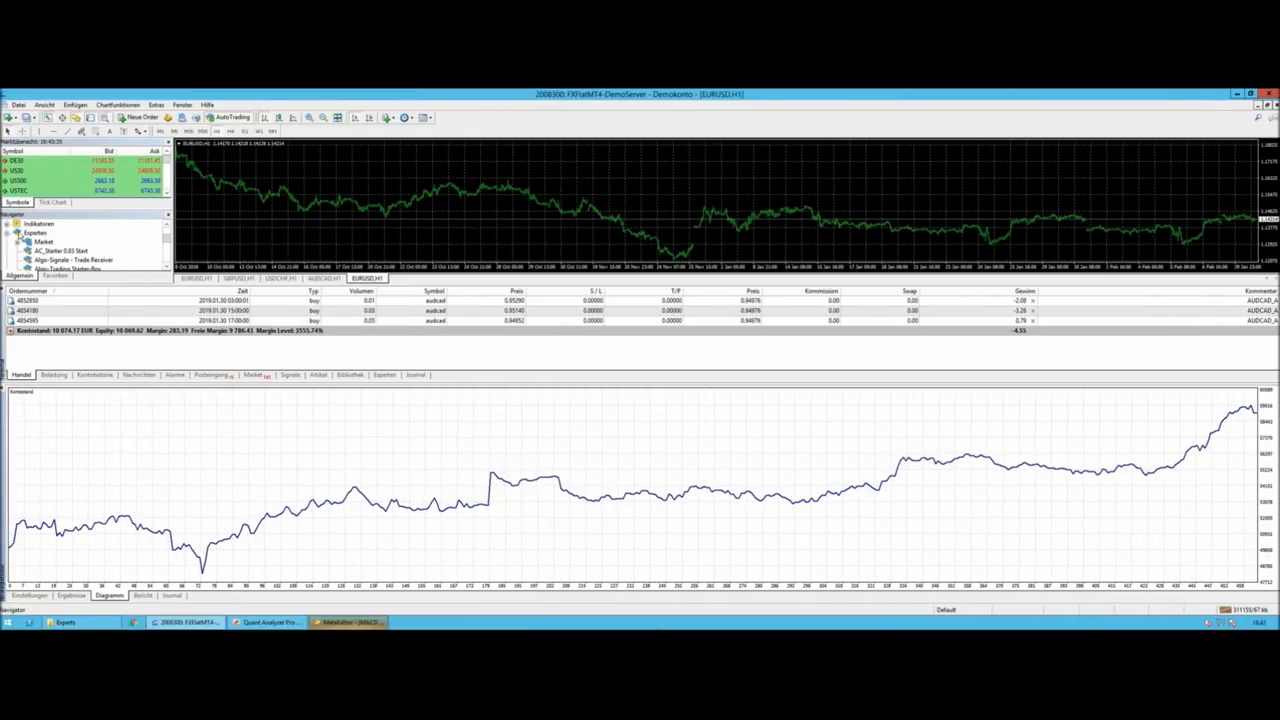
left_click(12, 225)
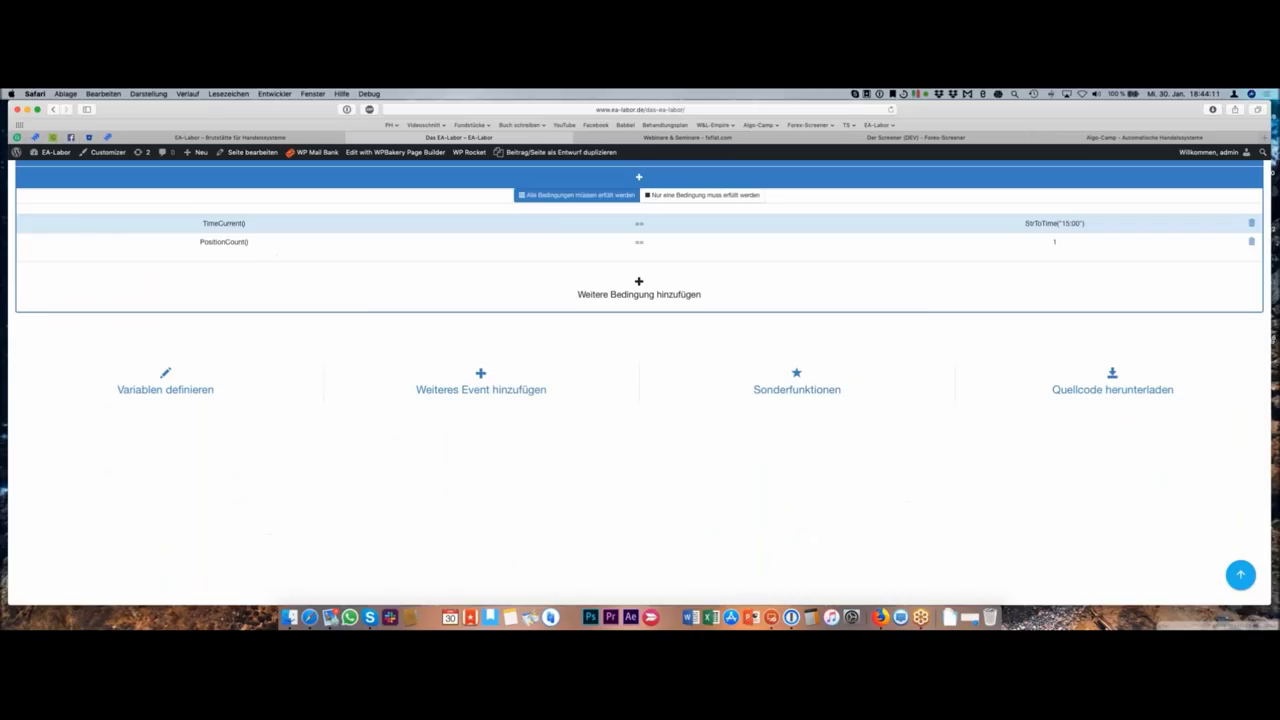
- Review the conditions of the "Sell Order" and "Sell Order schließen" events in EA-Labor
scroll(507, 300, "up", 2)
scroll(710, 300, "up", 4)
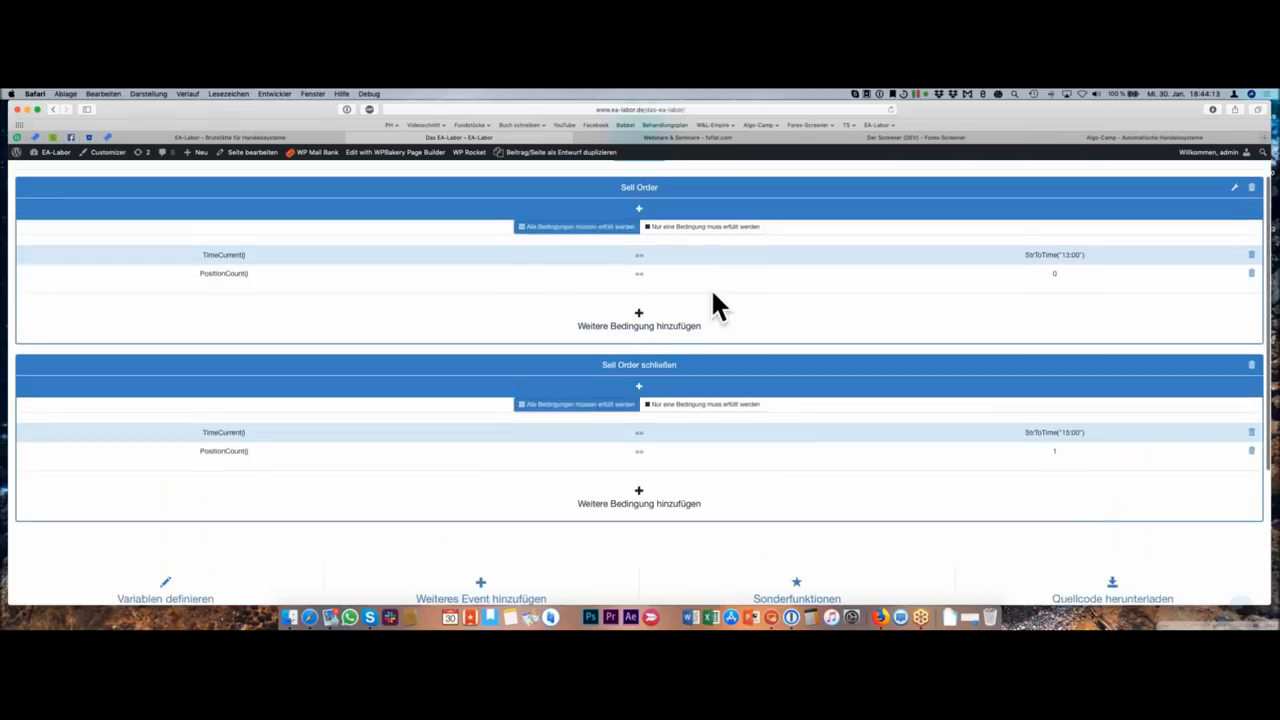
scroll(1177, 445, "down", 5)
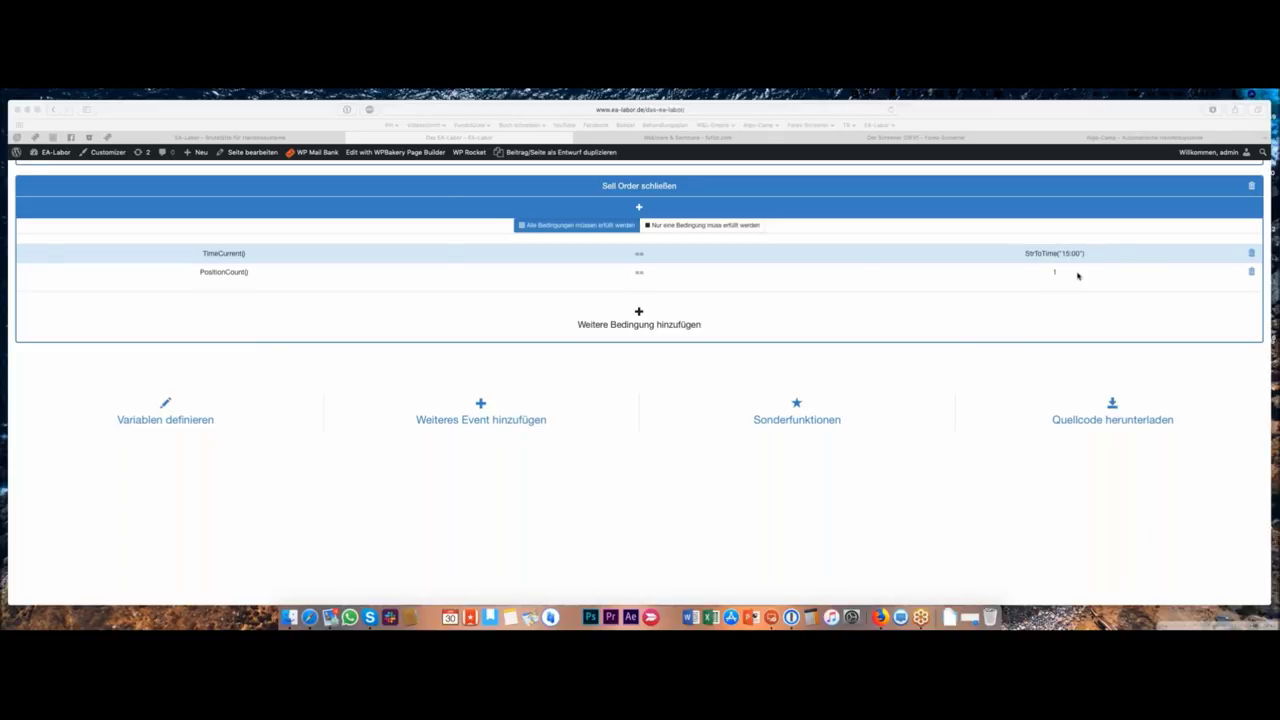
- Switch to MetaTrader 4, shrink the terminal's open trades area, and select the WebinarTrader expert in the Navigator
key("ctrl+Right")
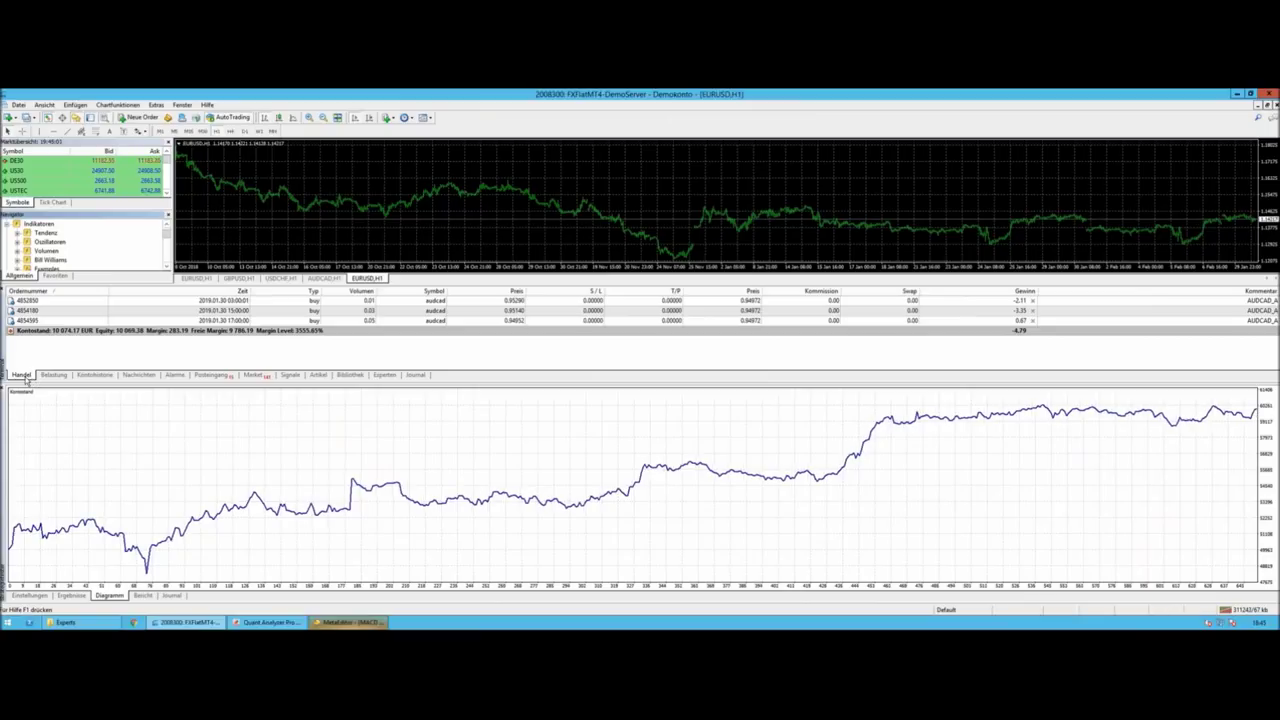
left_click(22, 375)
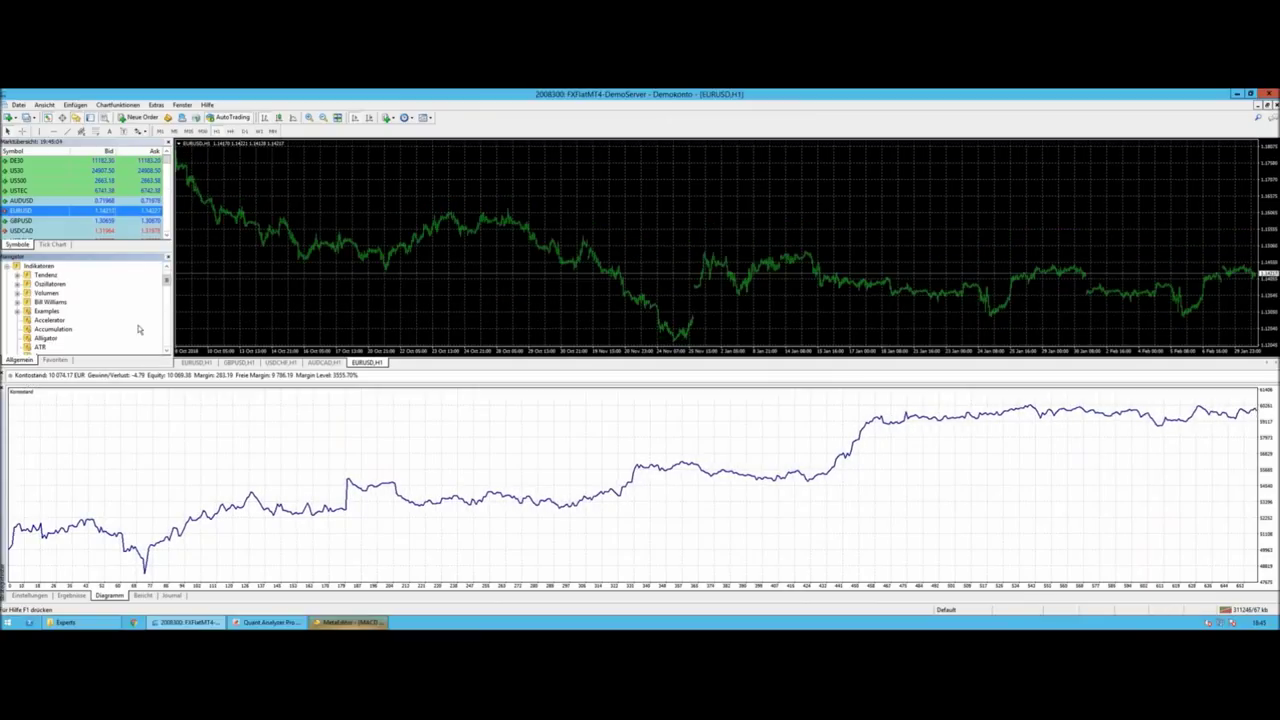
scroll(166, 330, "down", 5)
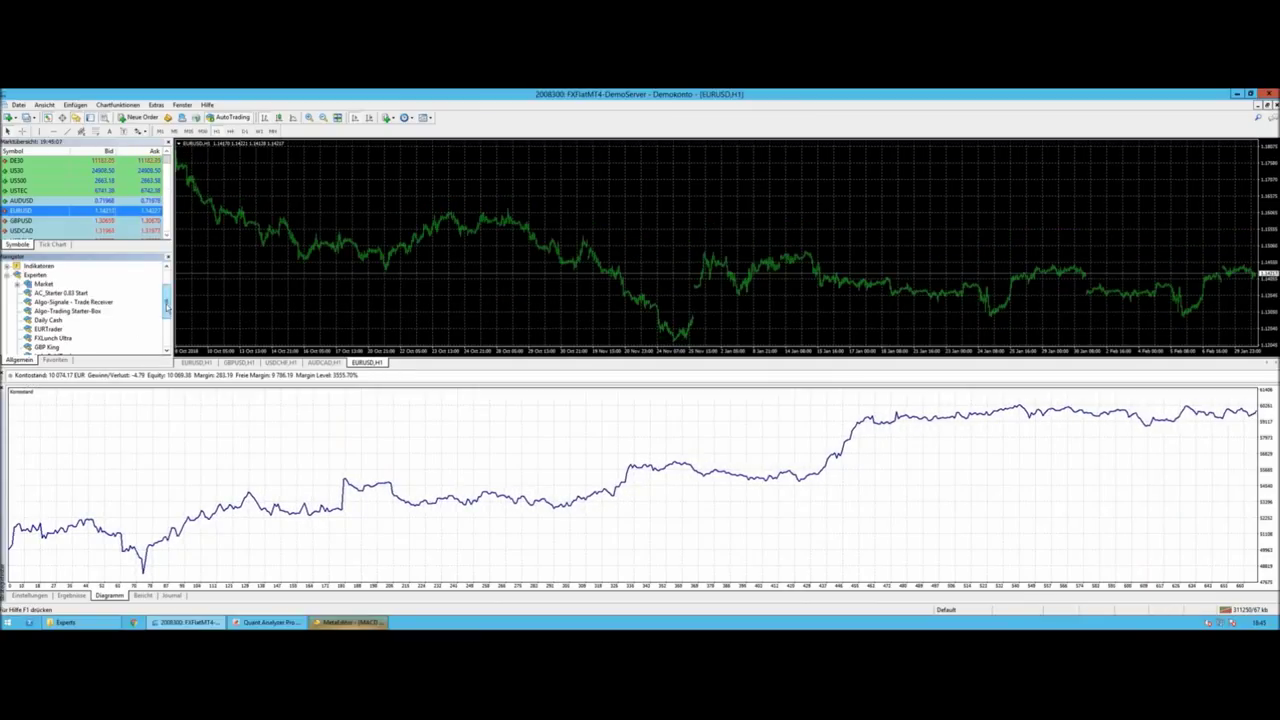
scroll(166, 330, "down", 3)
left_click(60, 329)
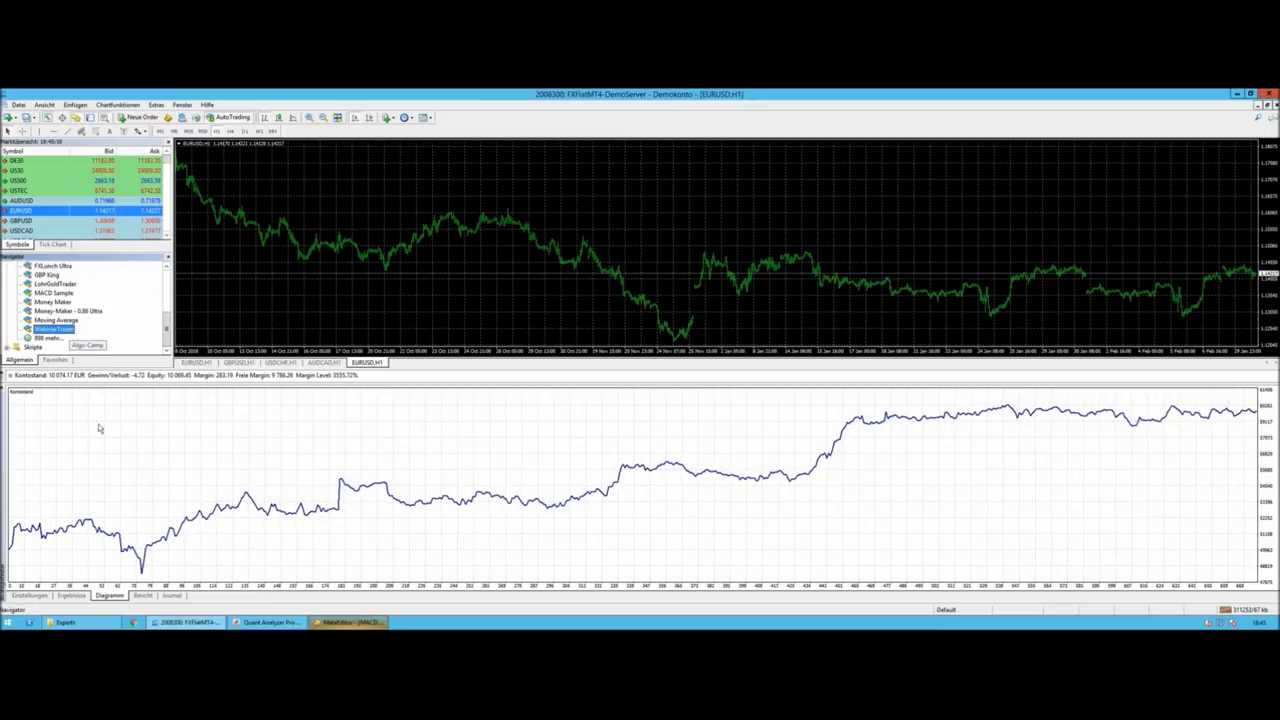
- Attach the WebinarTrader expert to the EURUSD H1 chart with MagicNumber 123 and VolumenTrader 0.5
left_click(29, 595)
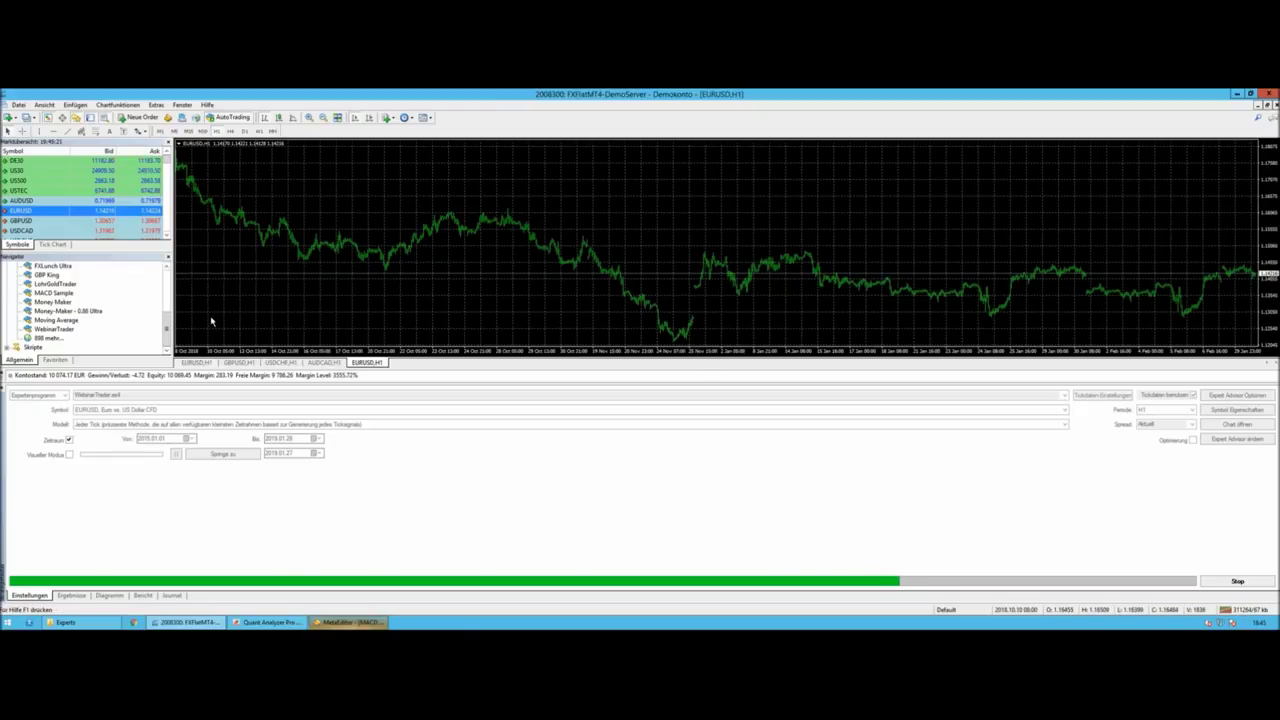
double_click(60, 329)
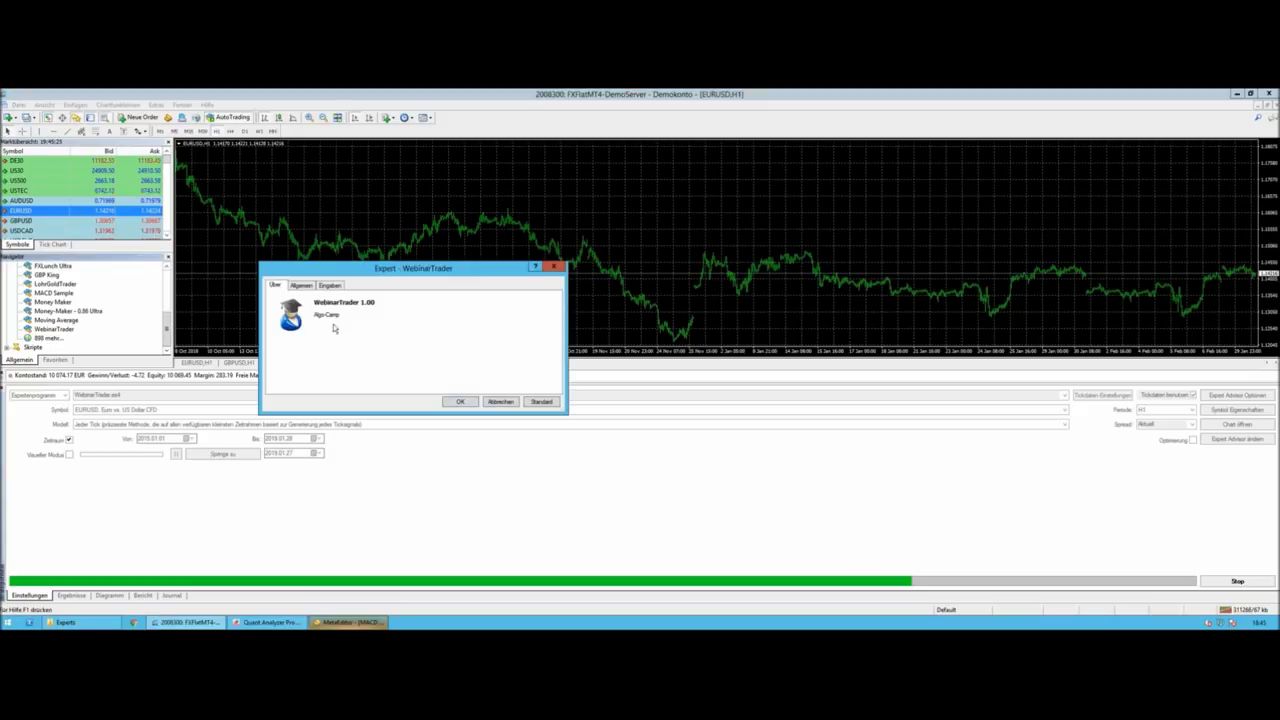
left_click(329, 286)
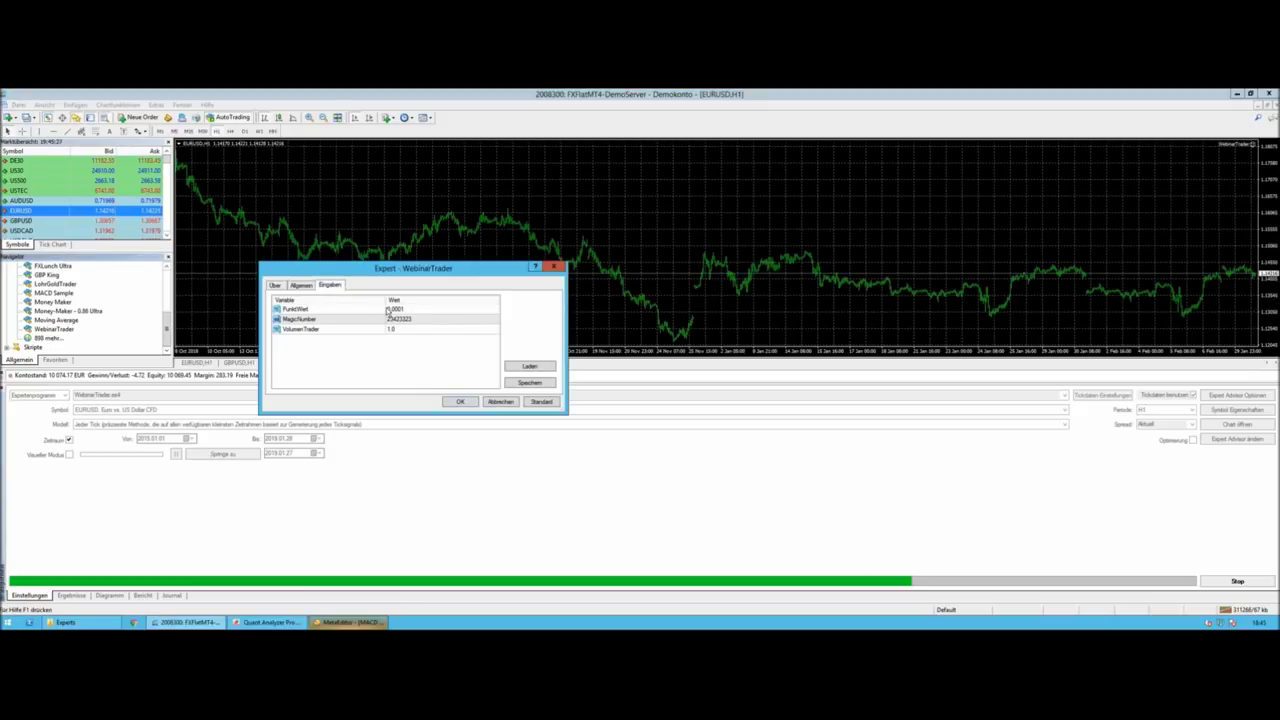
double_click(409, 319)
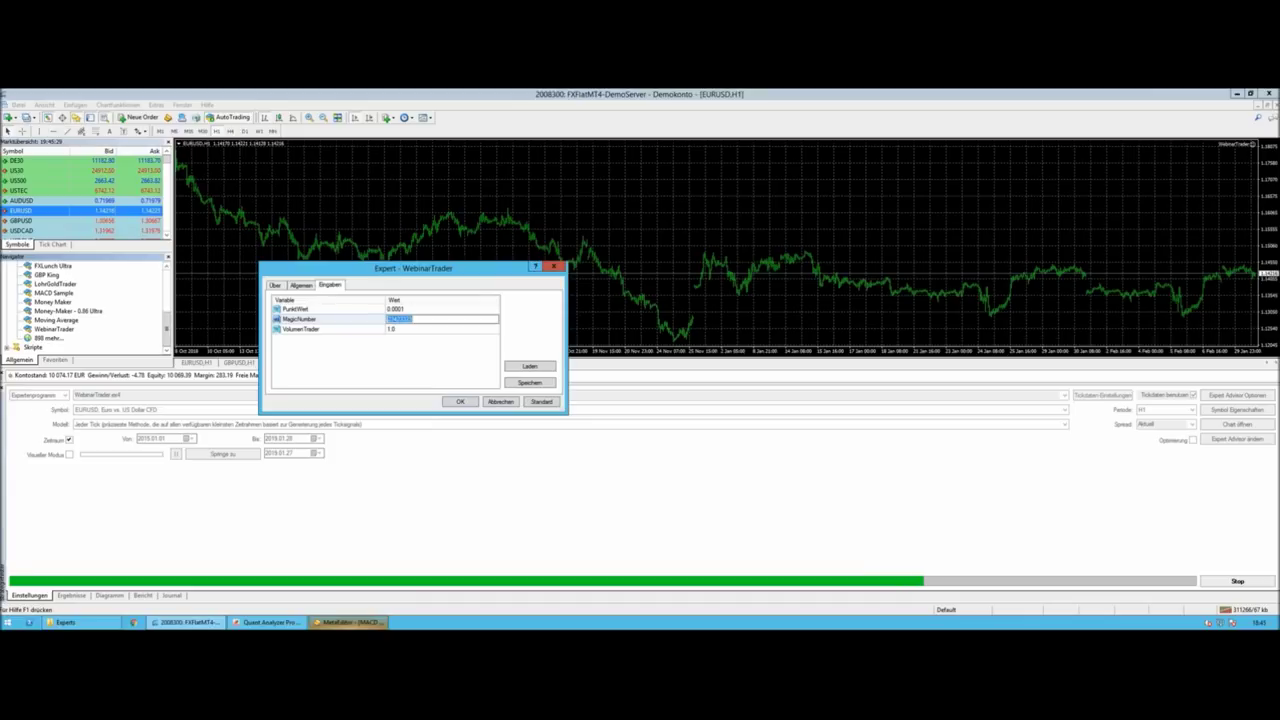
type("123")
left_click(400, 330)
left_click(400, 330)
type("0.5")
key("Return")
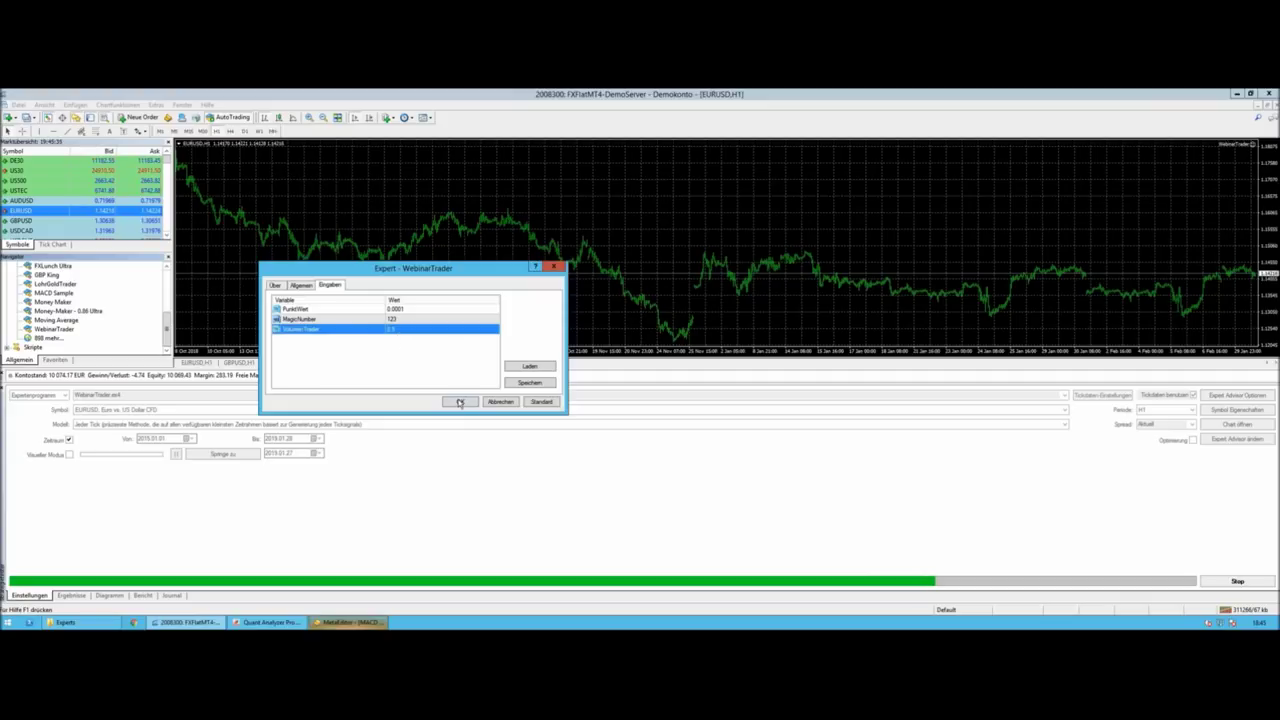
left_click(459, 402)
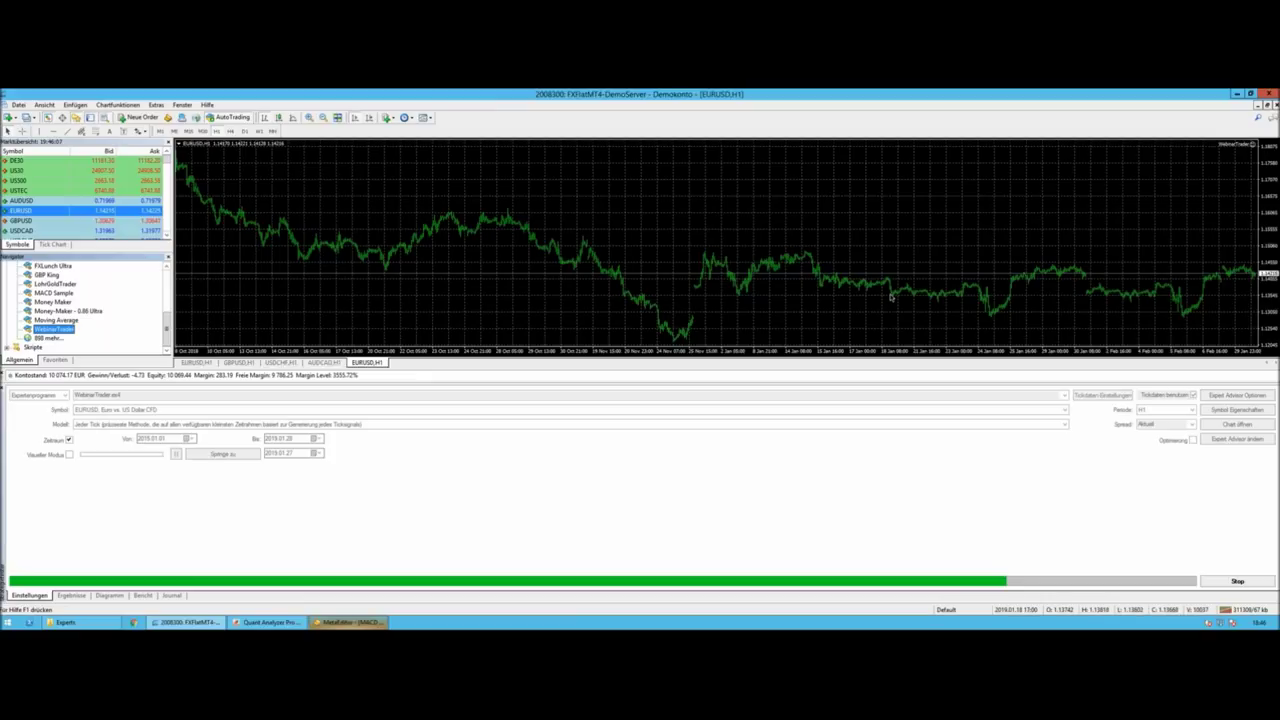
- View the backtest's balance diagram, then switch to EA-Labor and inspect the condition categories for the "Sell Order schließen" event without adding one
left_click(109, 595)
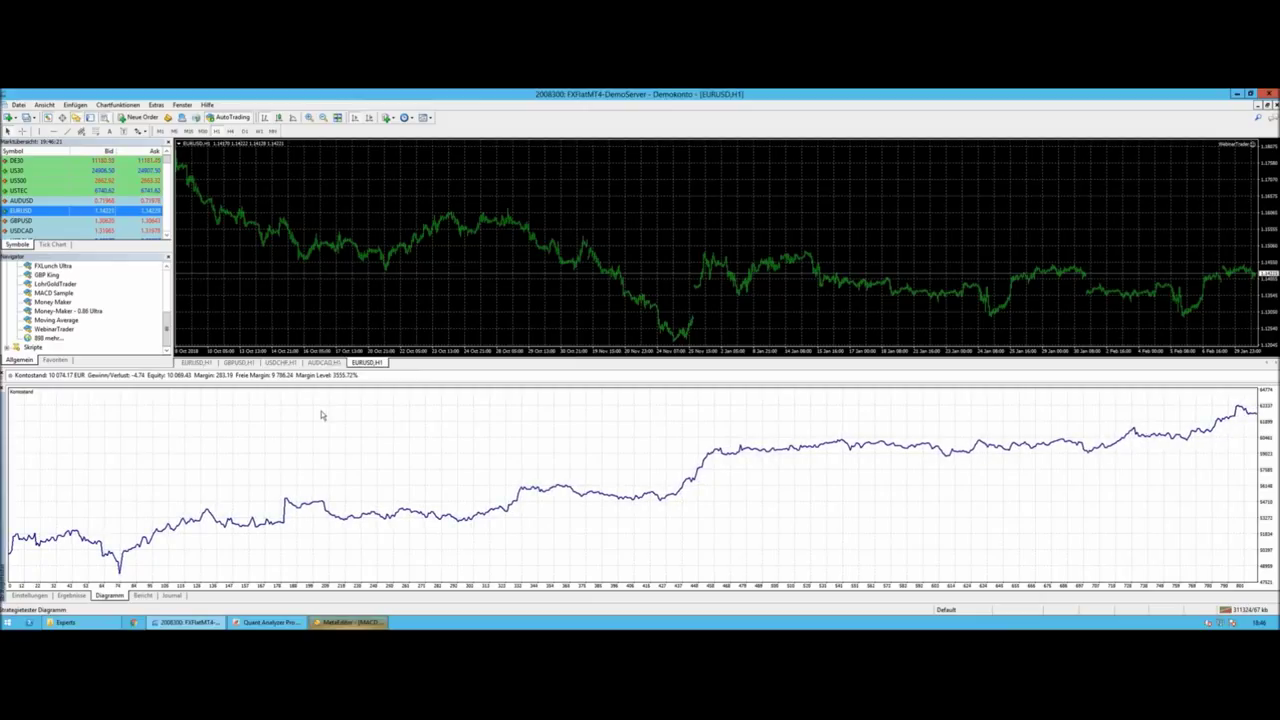
key("ctrl+Left")
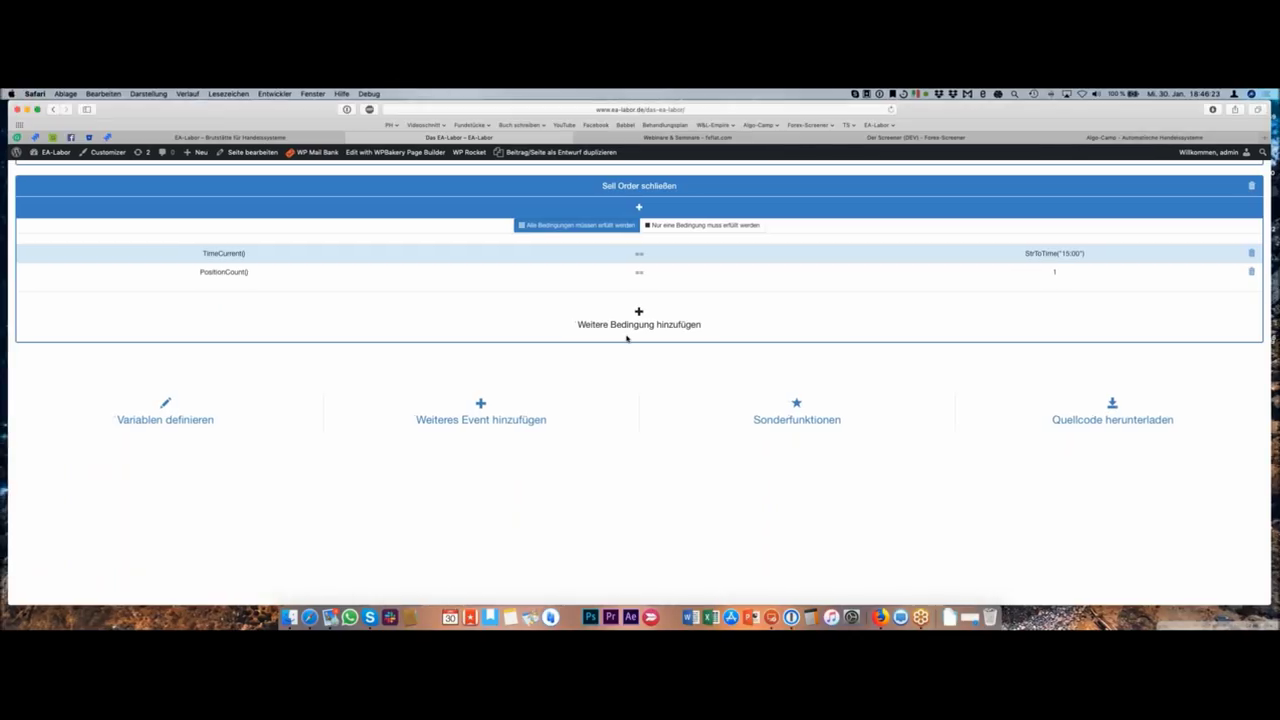
left_click(636, 324)
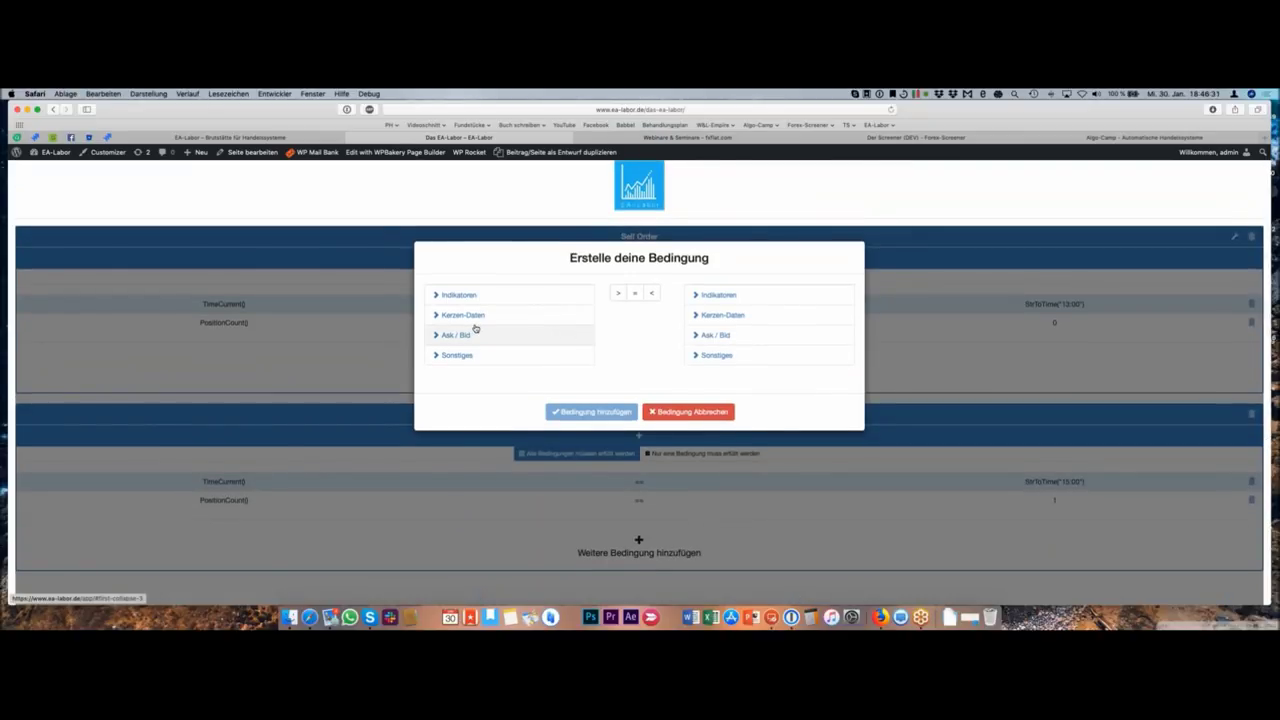
left_click(680, 412)
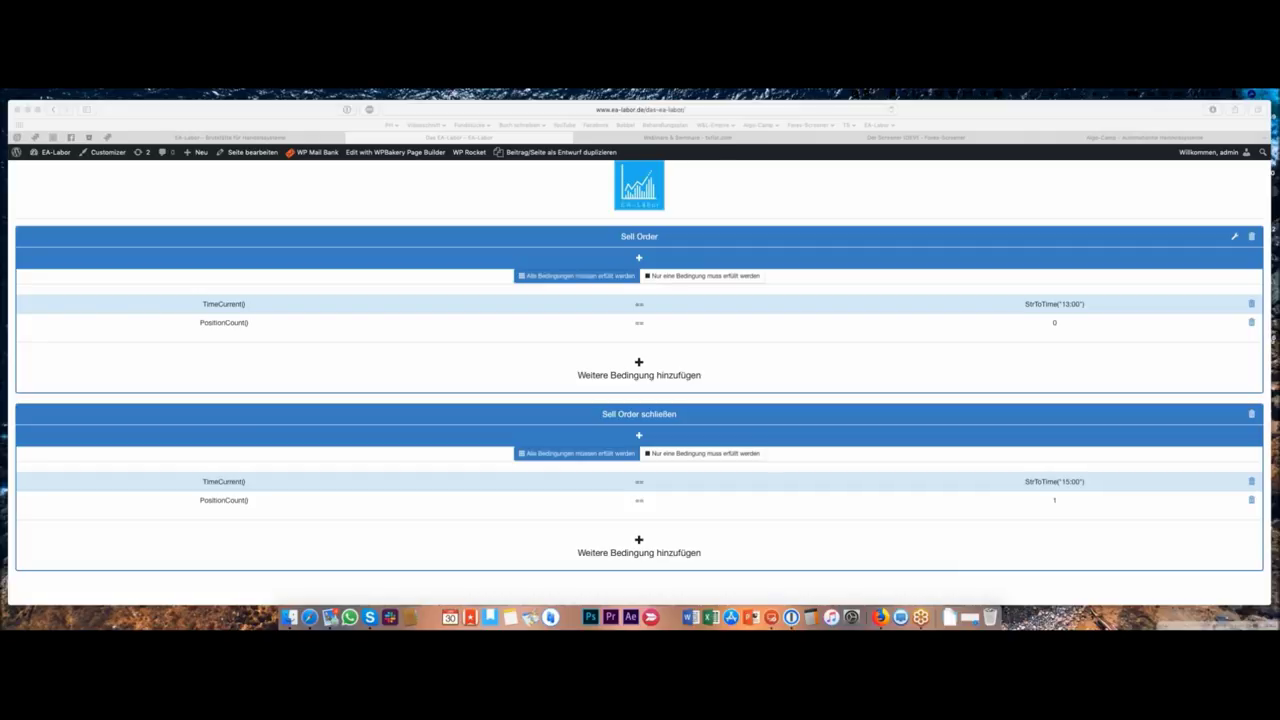
- Switch to MetaTrader 4, check the WebinarTrader backtest's settings and list of simulated trades, and return to the tester settings
key("ctrl+Right")
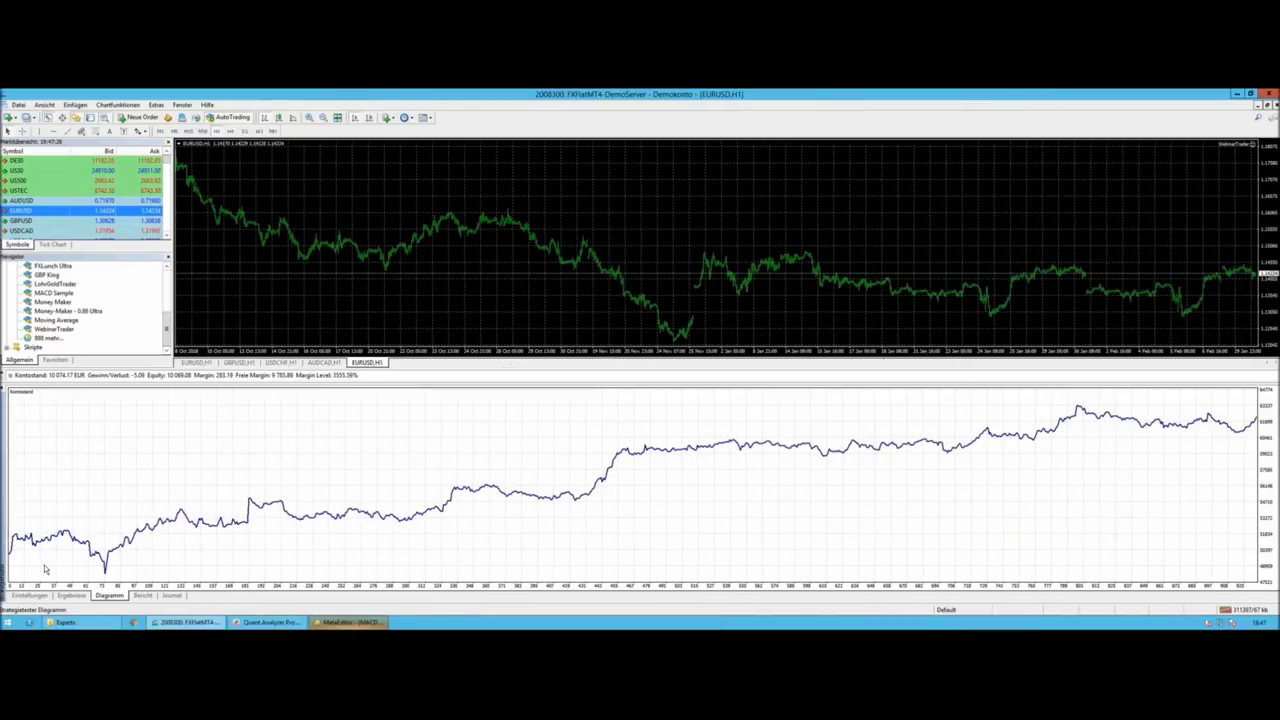
left_click(30, 595)
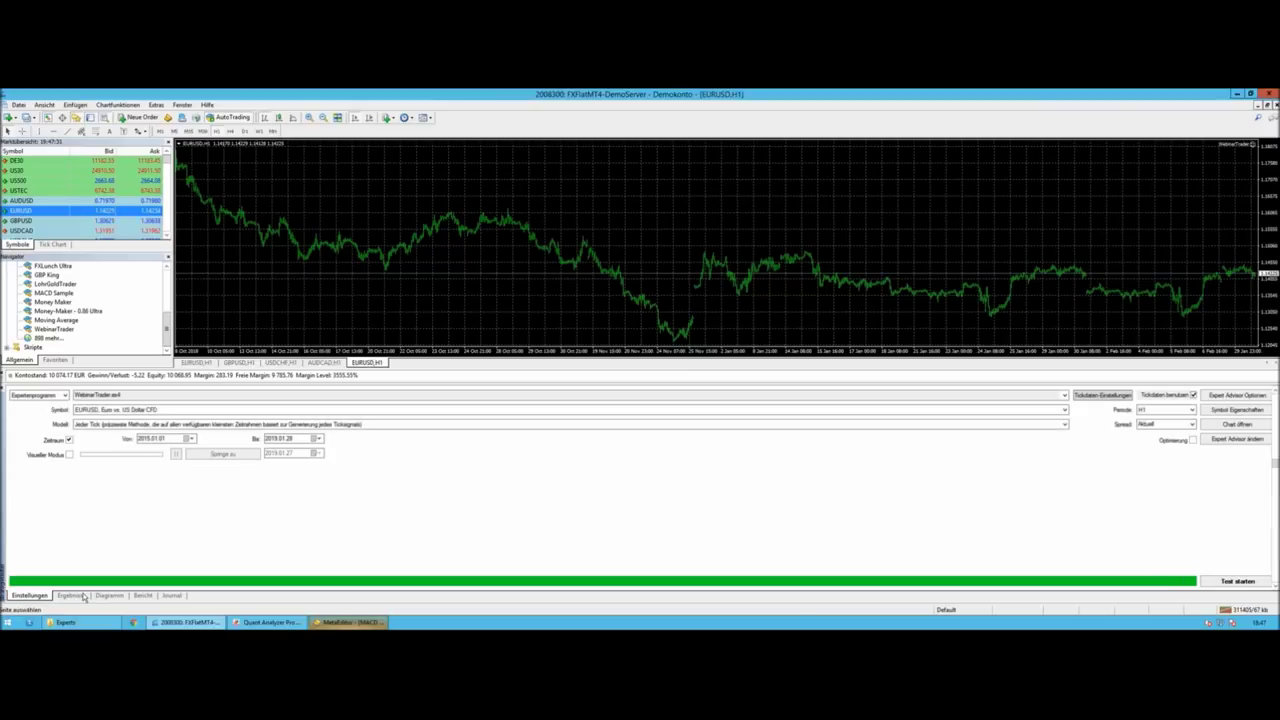
left_click_drag(1276, 470, 1277, 556)
scroll(1270, 565, "down", 1)
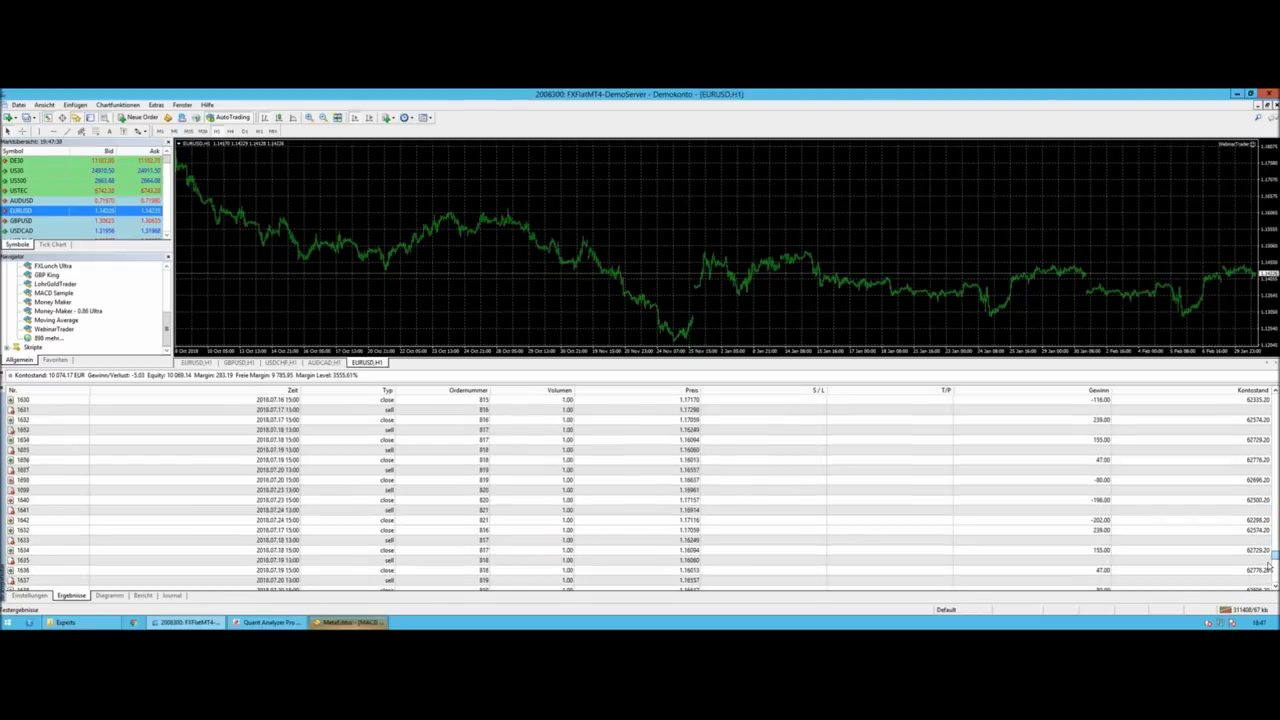
left_click(30, 595)
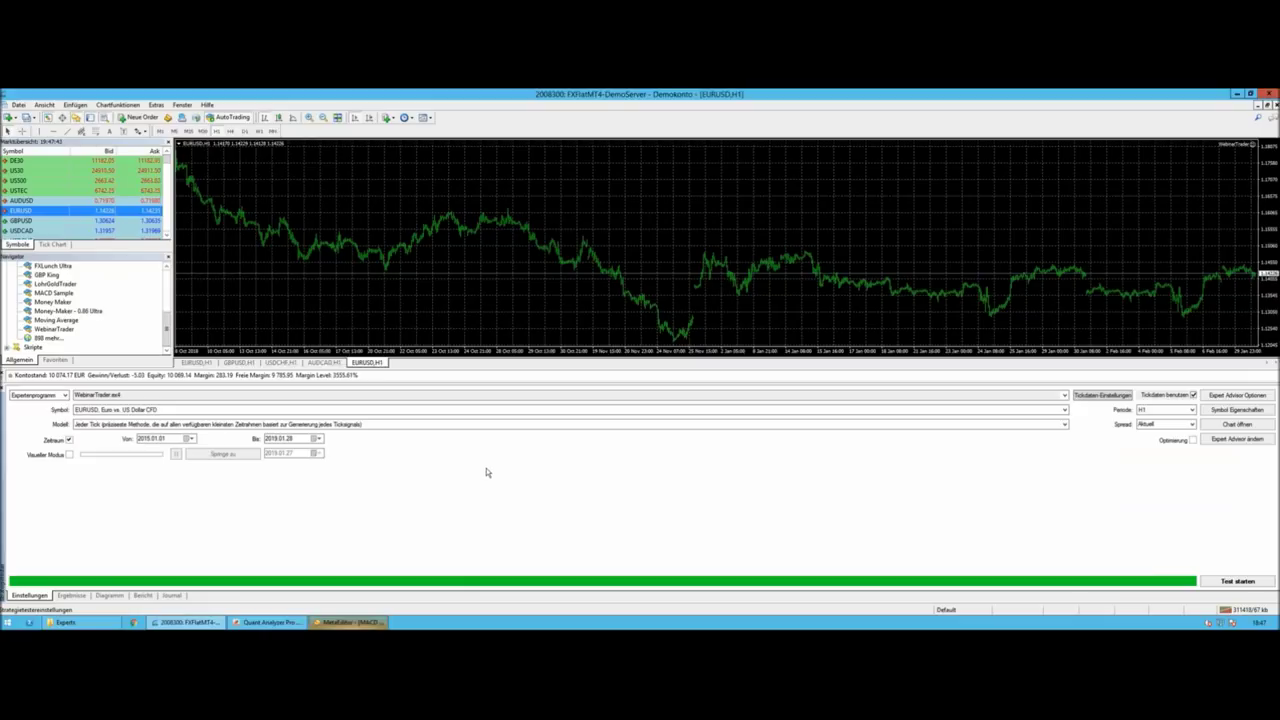
- Switch to EA-Labor, browse the indicators available for a new "Sell Order" condition, and cancel the condition
key("super+Tab")
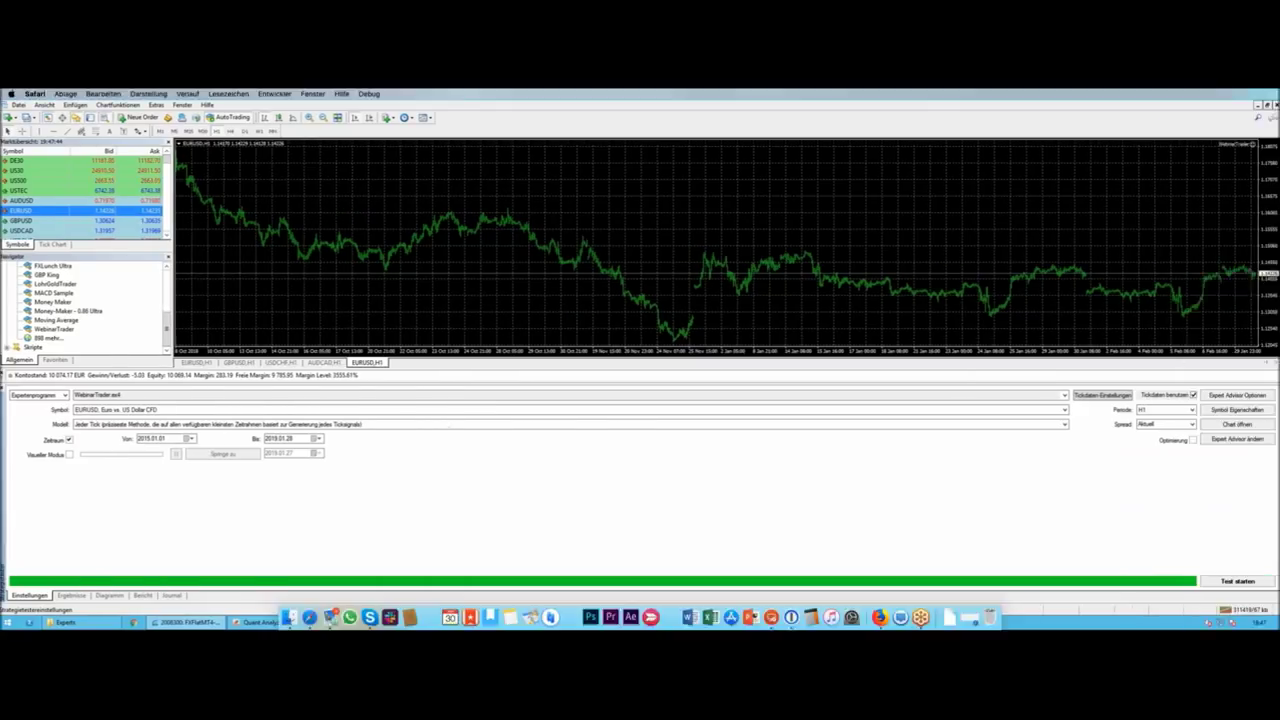
left_click(806, 180)
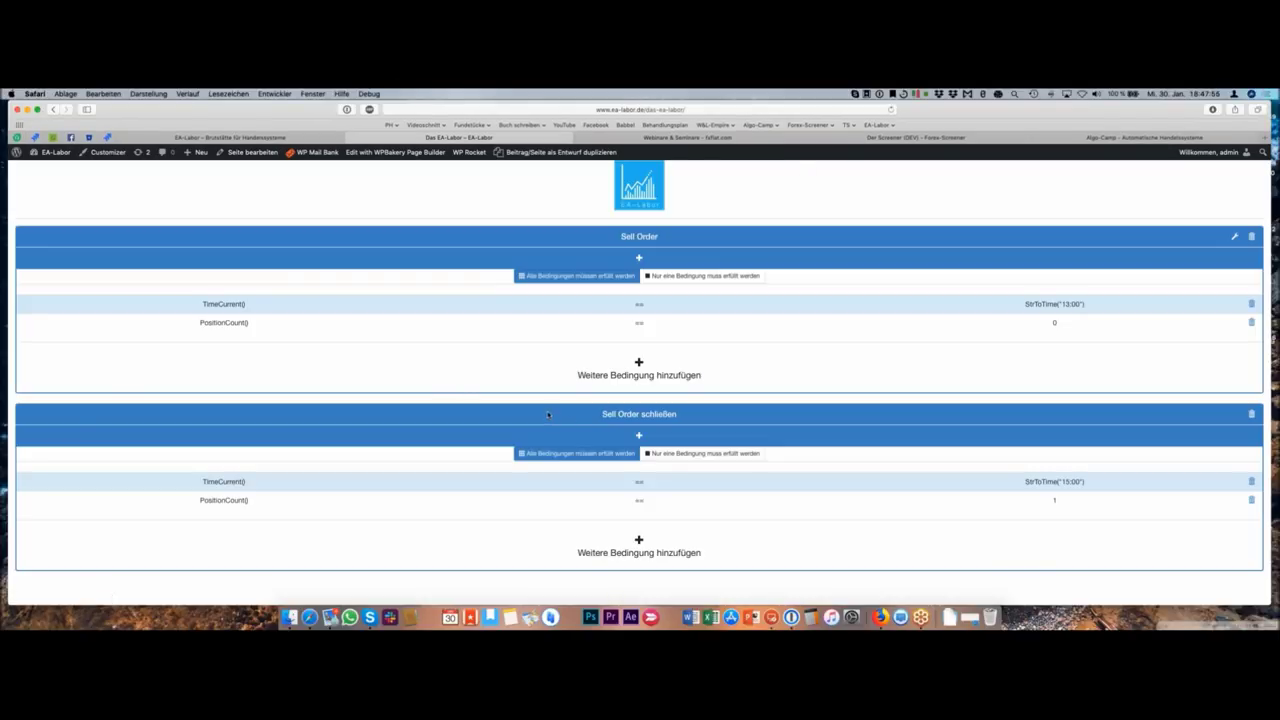
left_click(639, 363)
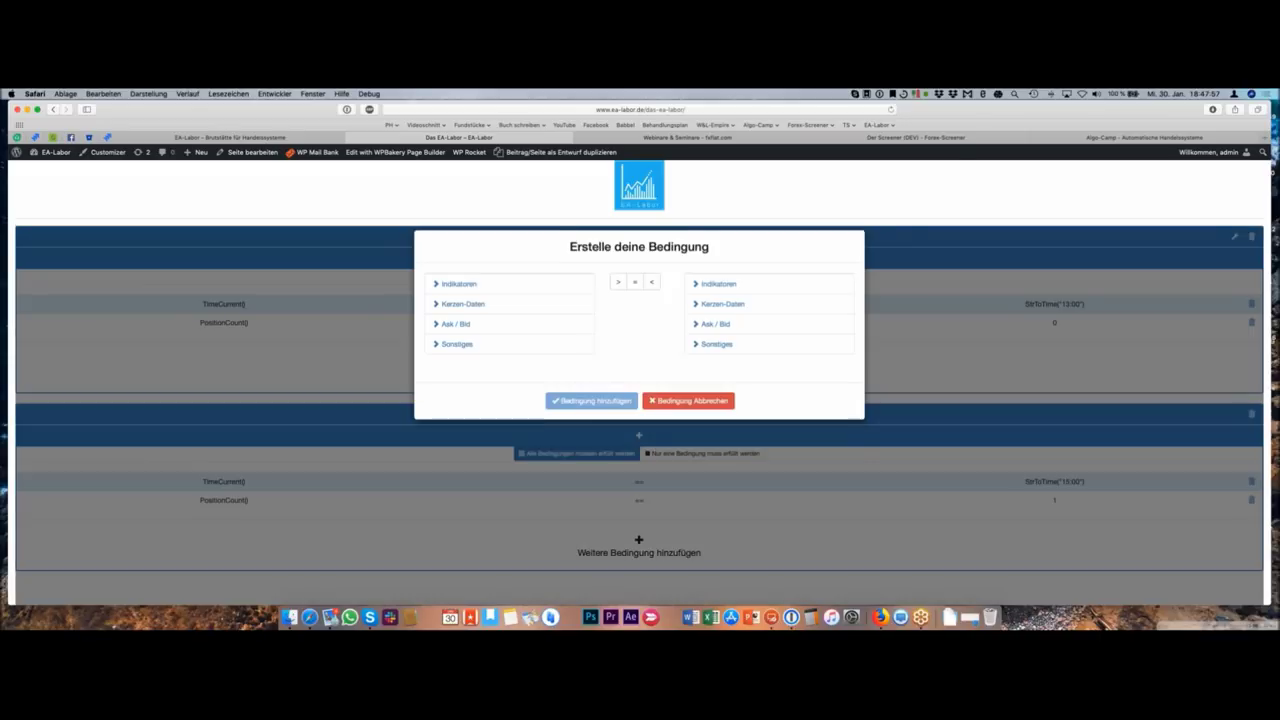
left_click(459, 295)
scroll(544, 355, "down", 3)
scroll(544, 355, "down", 8)
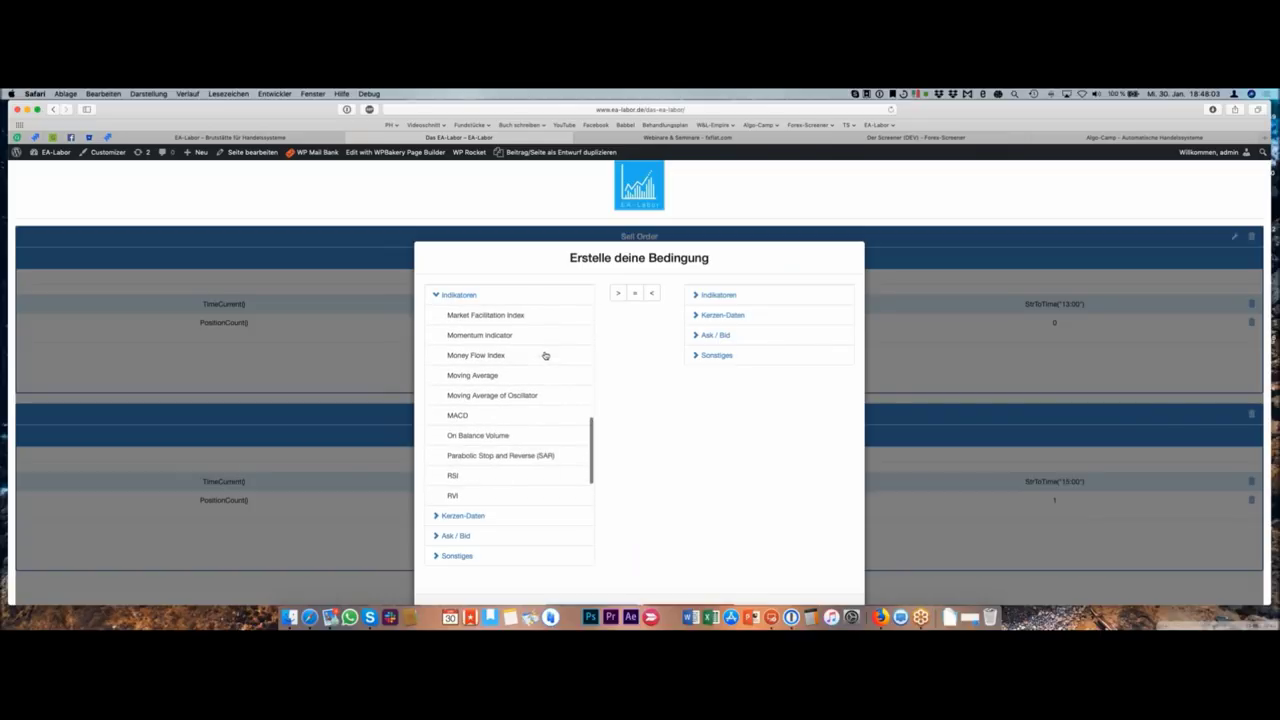
scroll(548, 397, "down", 5)
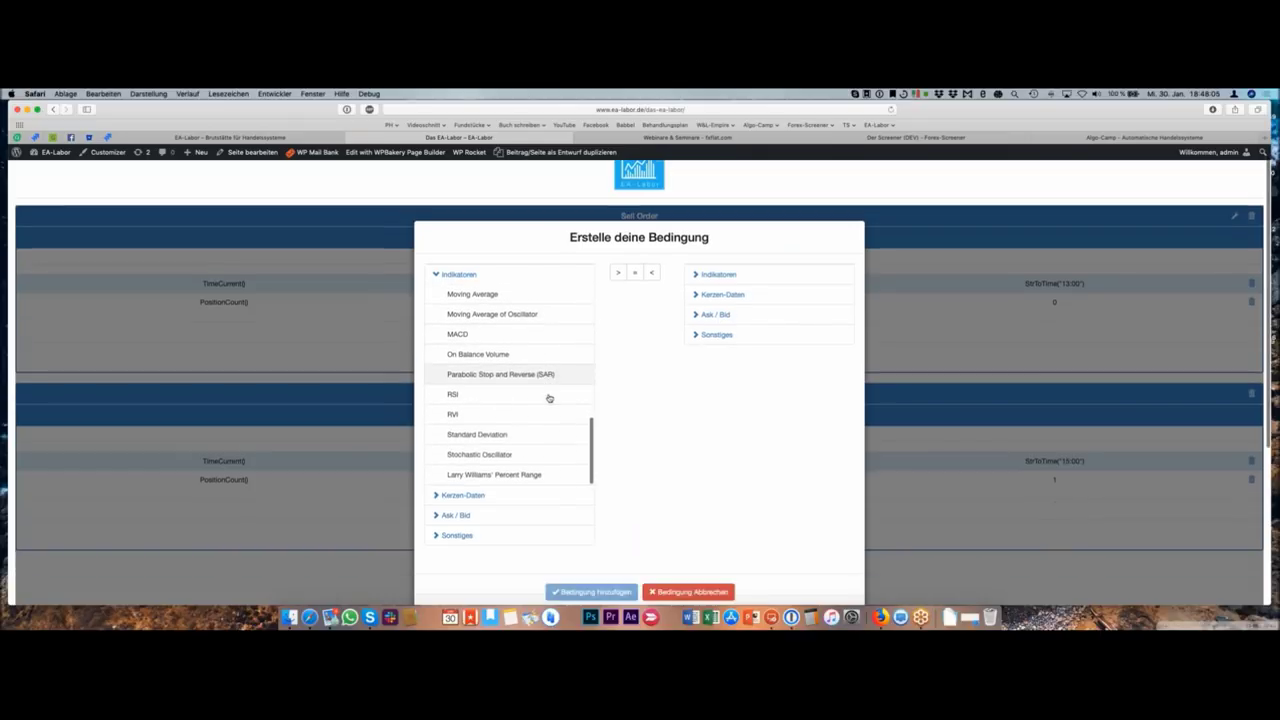
scroll(497, 321, "up", 3)
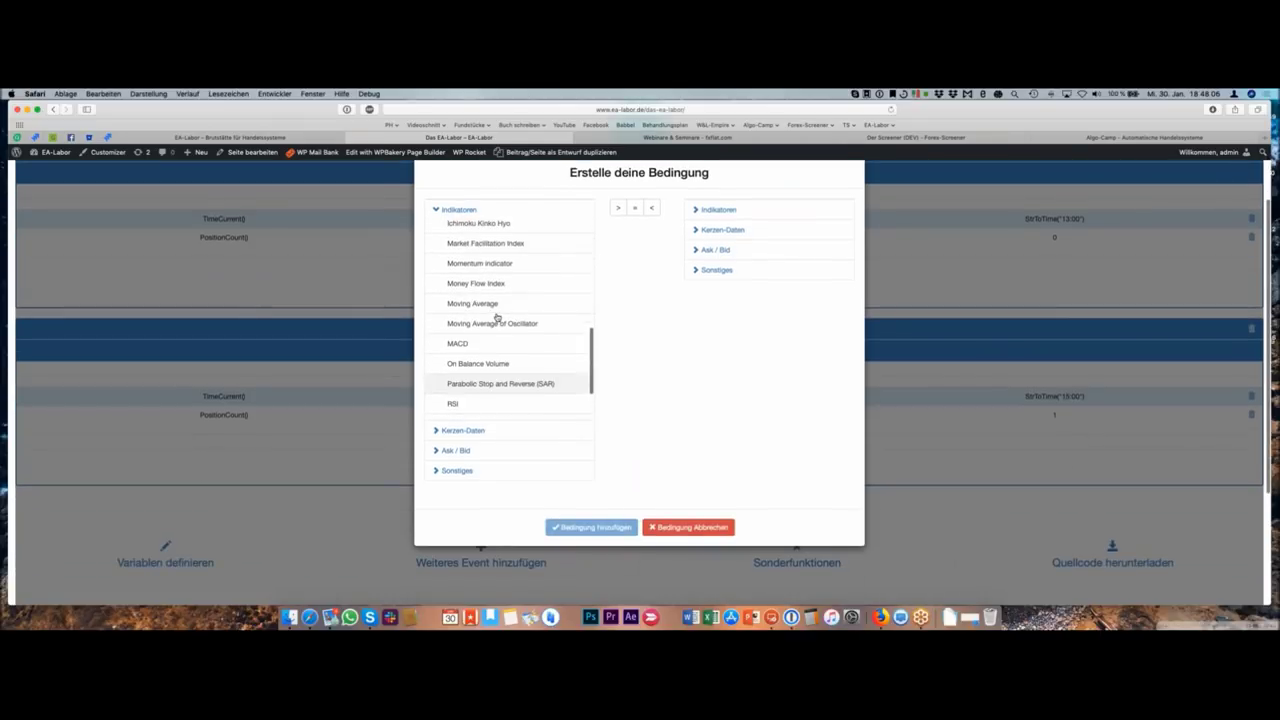
left_click(722, 527)
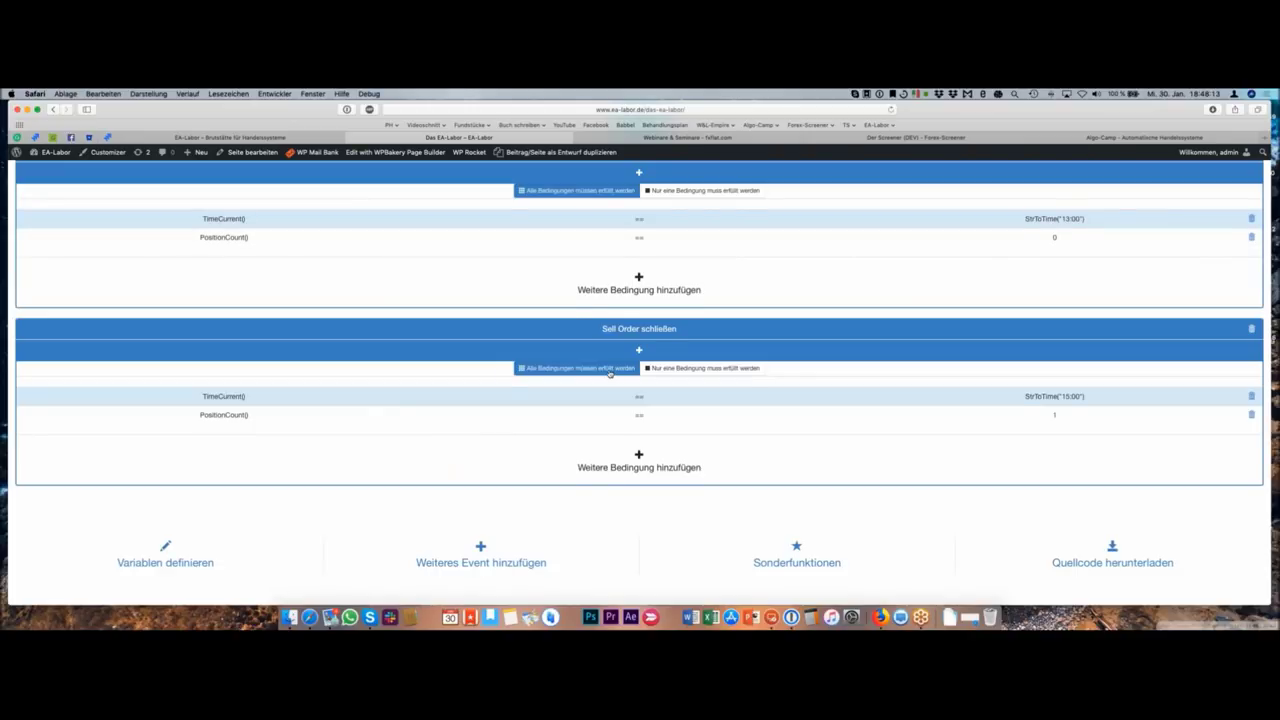
scroll(610, 373, "up", 1)
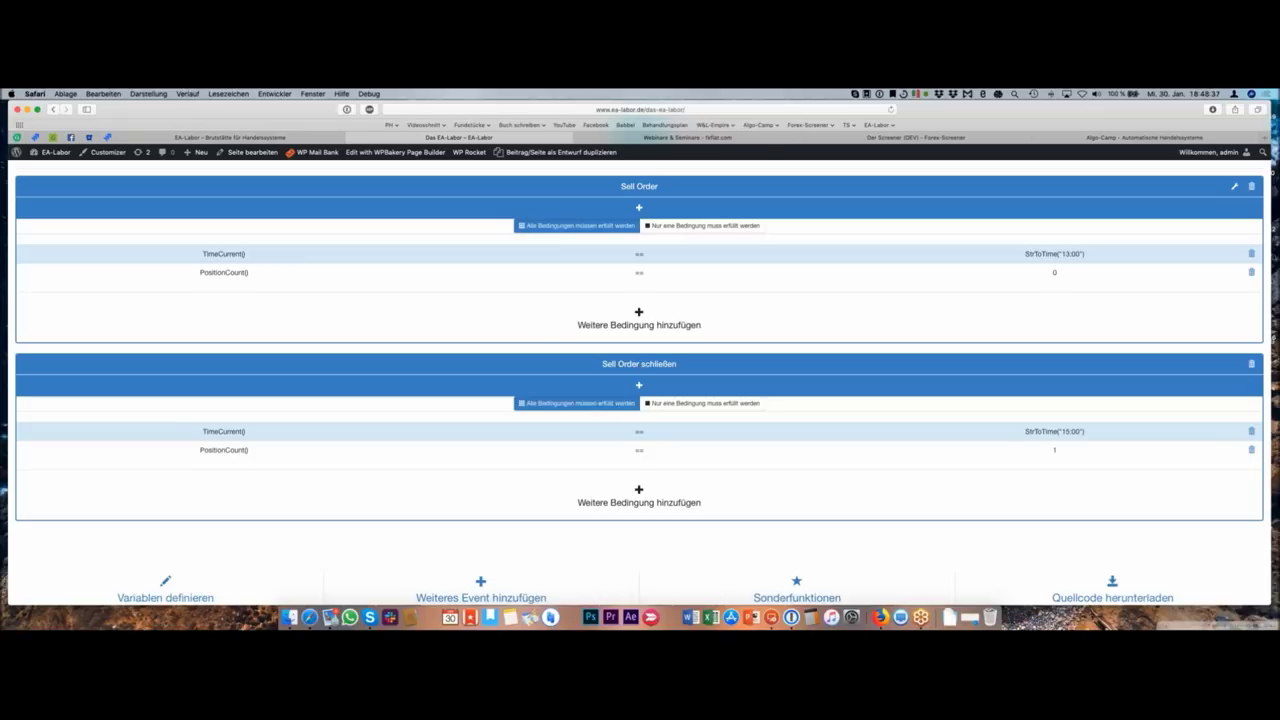
- Switch to MetaTrader 4 and view the balance diagram of the WebinarTrader backtest again
key("ctrl+super+f")
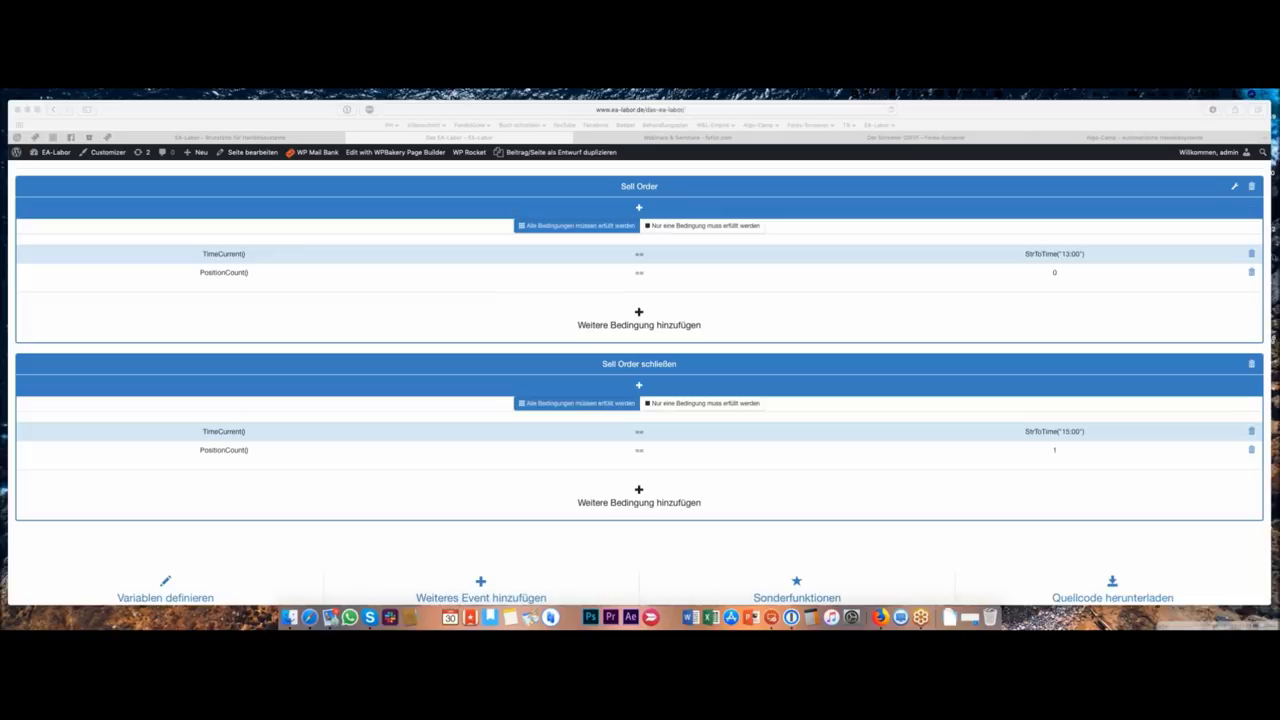
key("ctrl+Right")
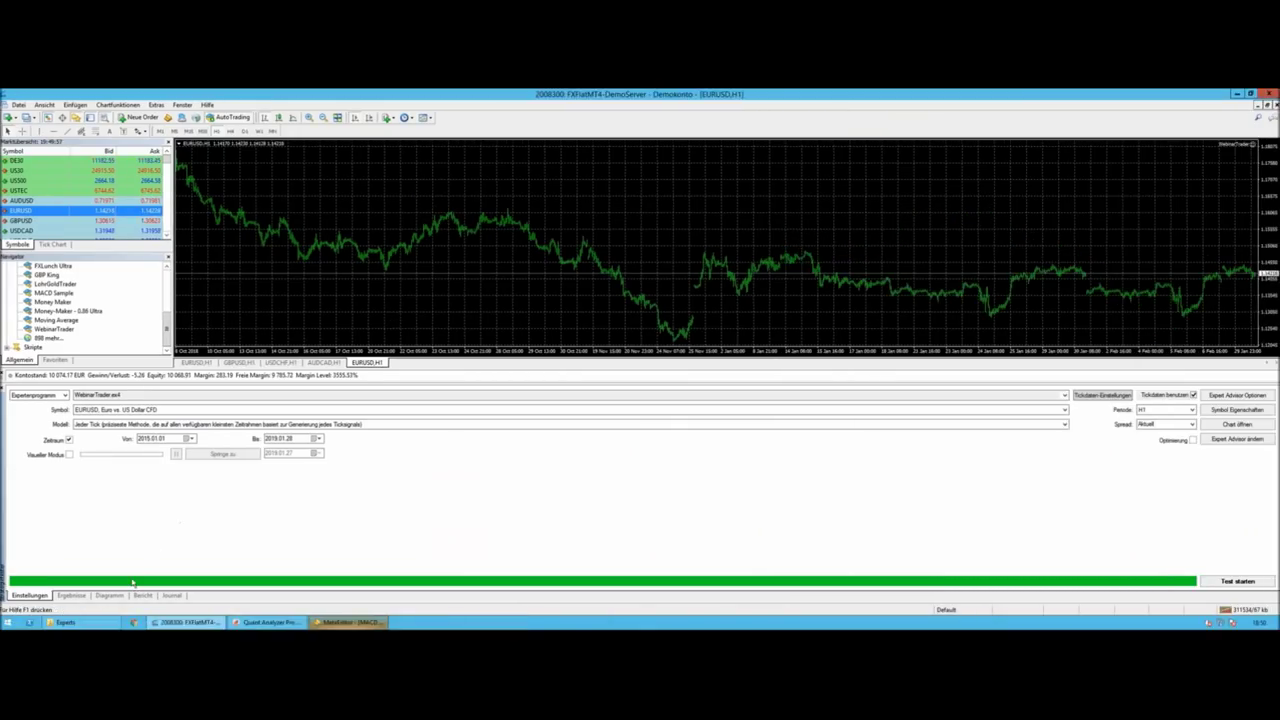
left_click(121, 598)
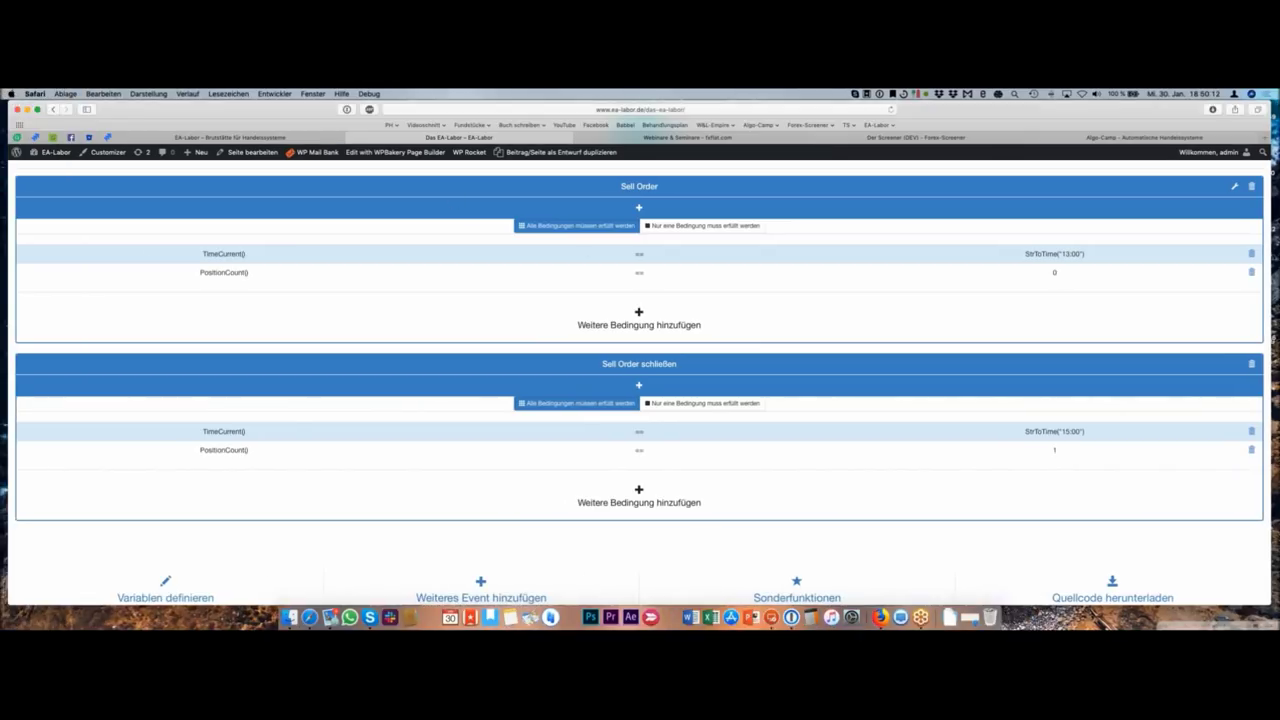
- Open the EA-Labor homepage in the browser and review its features, Coming Soon sign-up form and footer
mouse_move(292, 153)
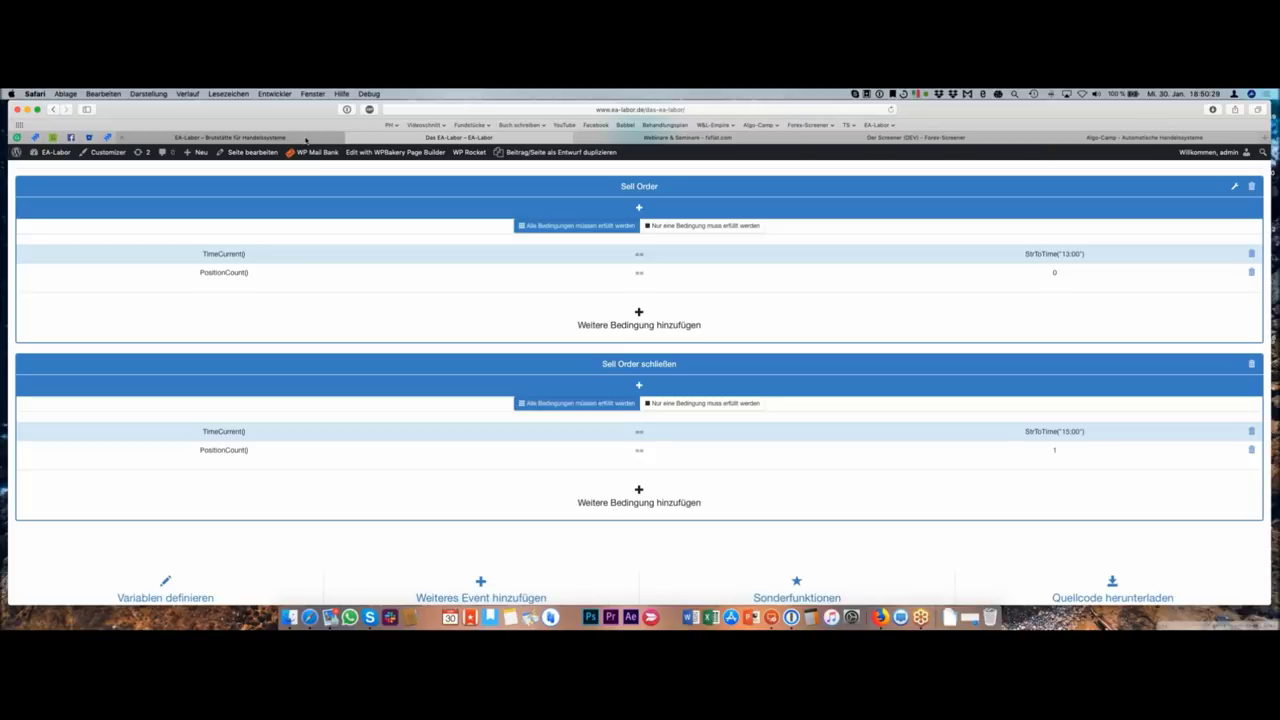
left_click(306, 139)
scroll(493, 281, "down", 10)
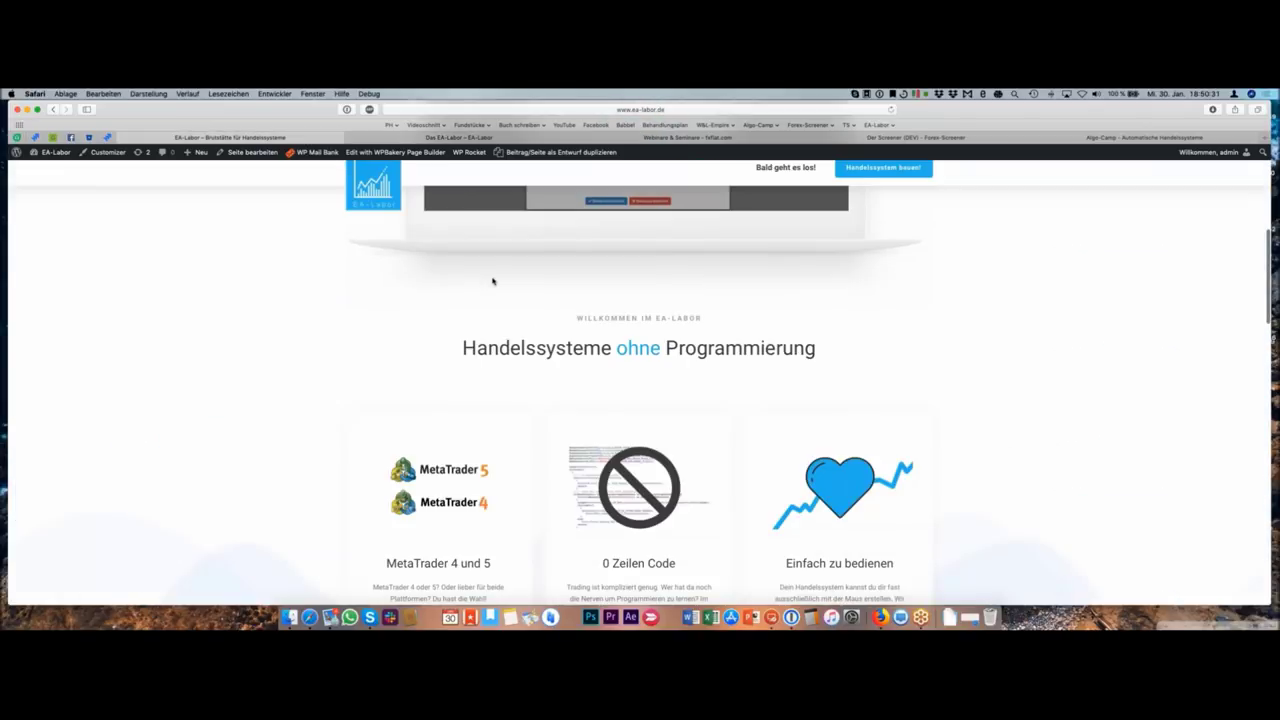
scroll(493, 281, "down", 15)
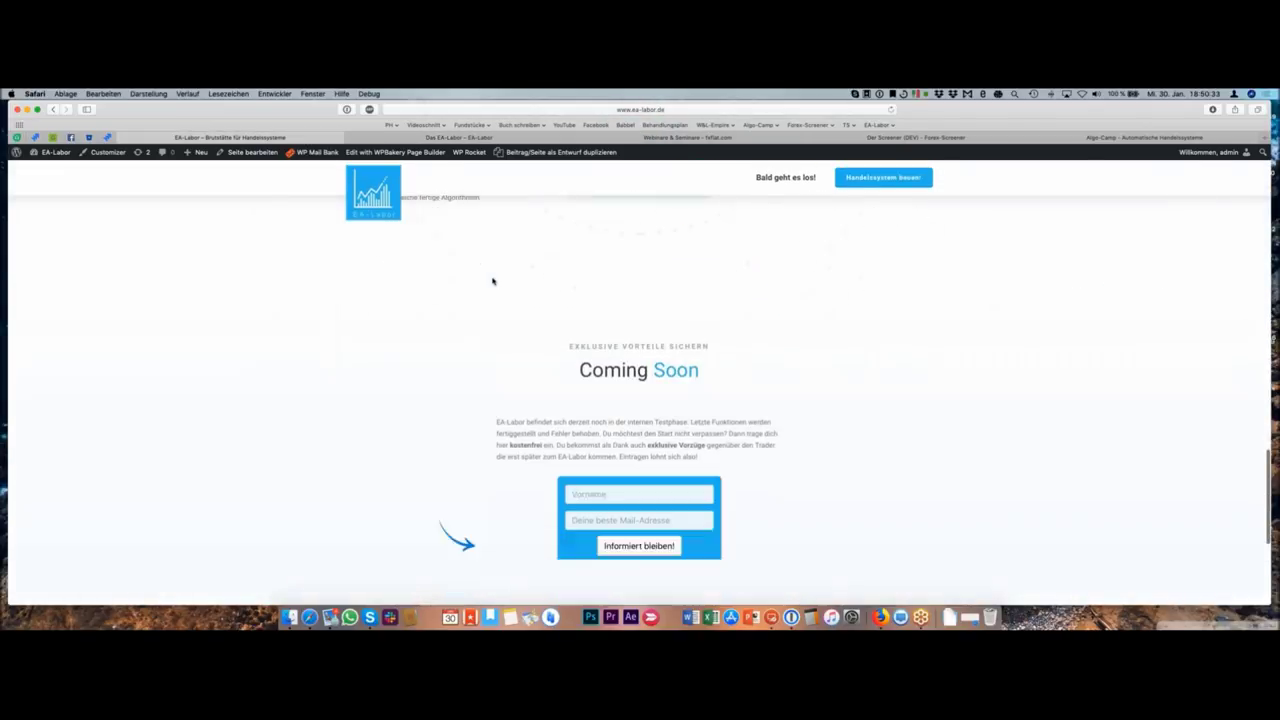
scroll(493, 281, "up", 15)
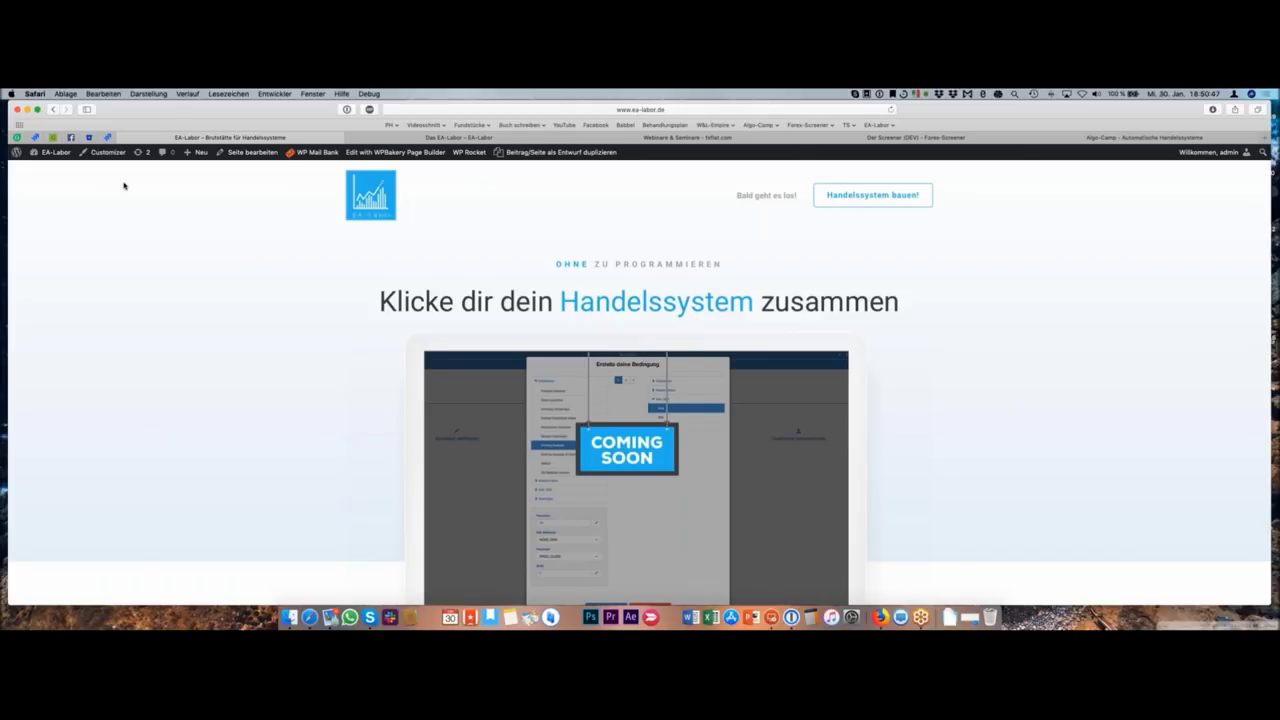
scroll(334, 357, "down", 10)
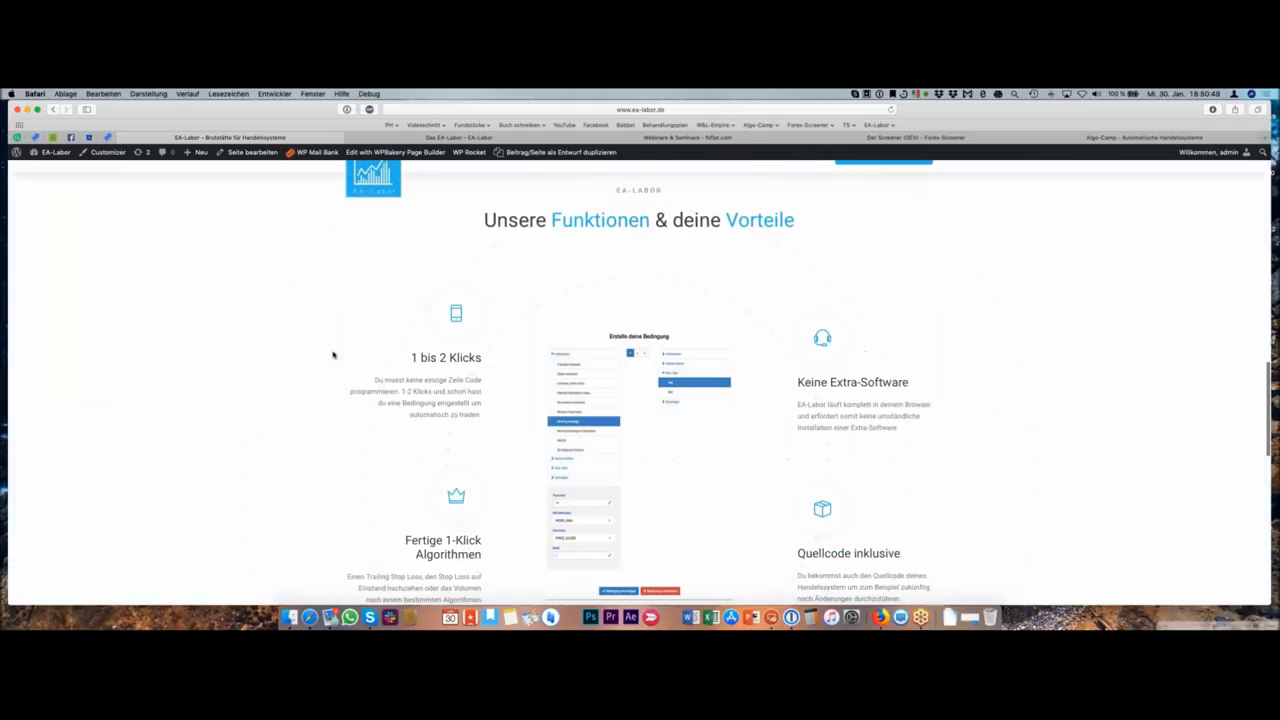
scroll(334, 355, "down", 15)
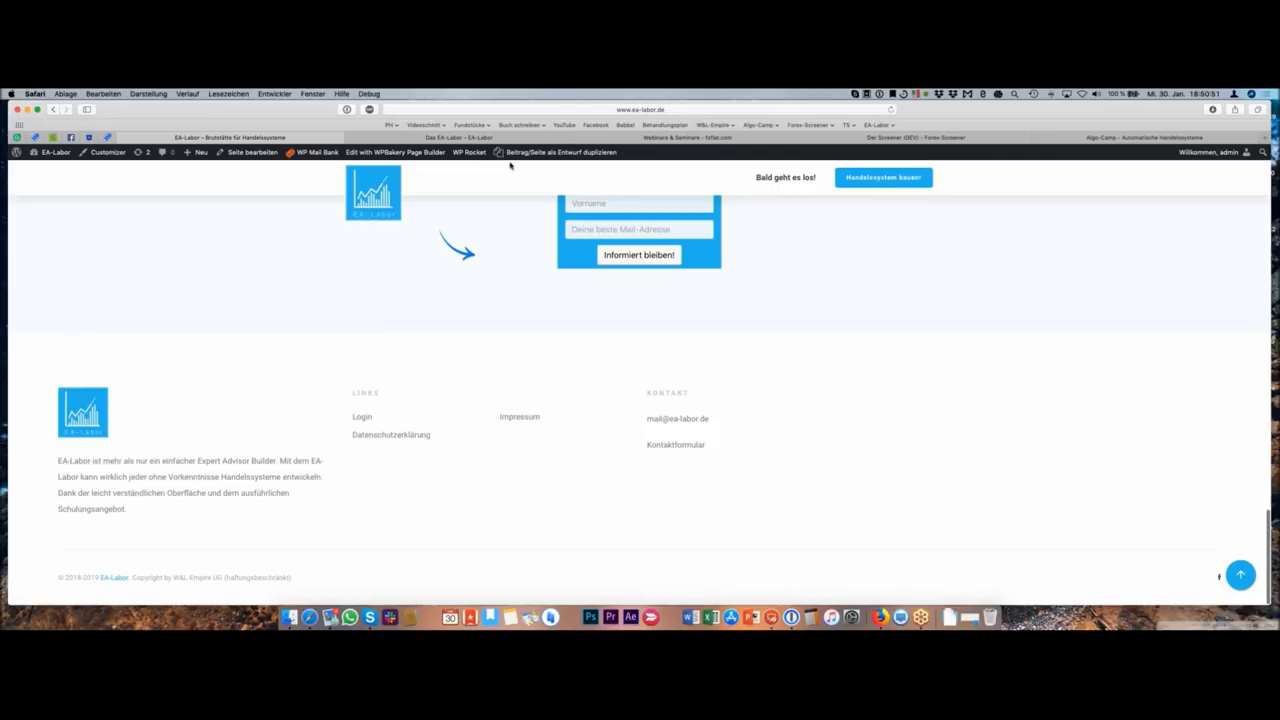
- Highlight the EA-Labor homepage's web address and look over the Coming Soon section once more
left_click(389, 110)
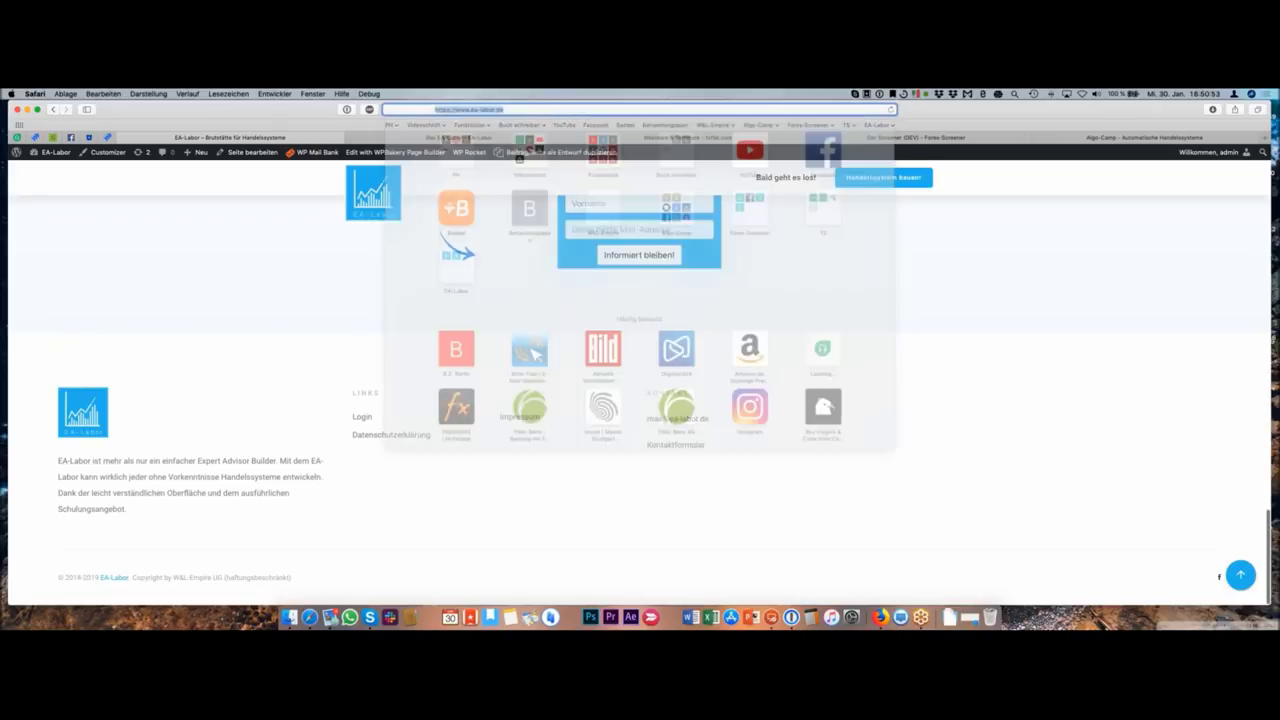
left_click(306, 297)
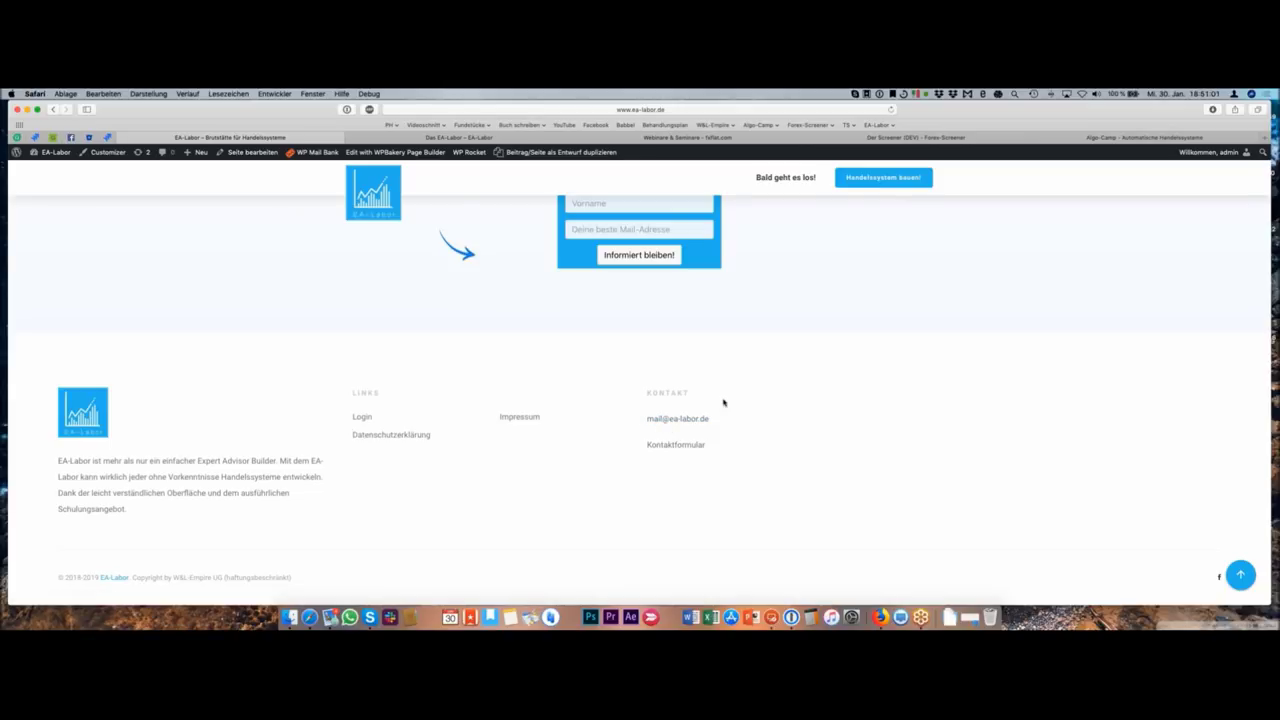
scroll(534, 332, "up", 10)
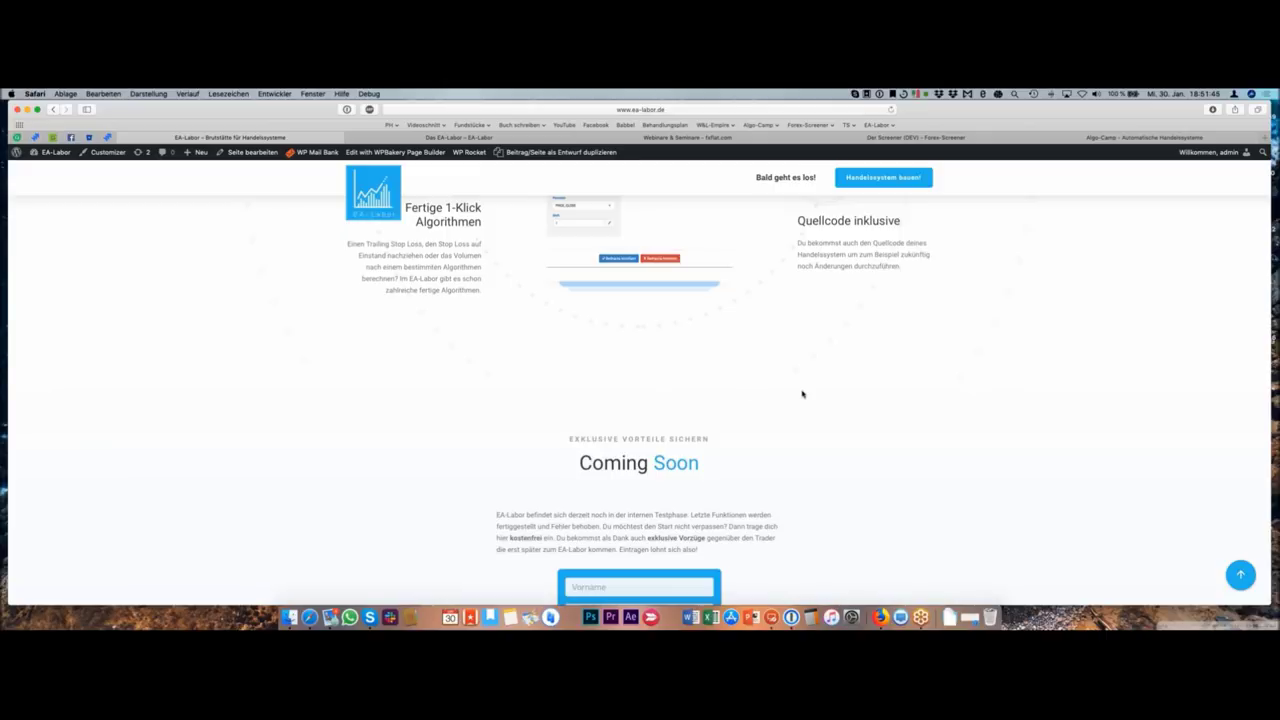
scroll(802, 394, "down", 10)
key("super+l")
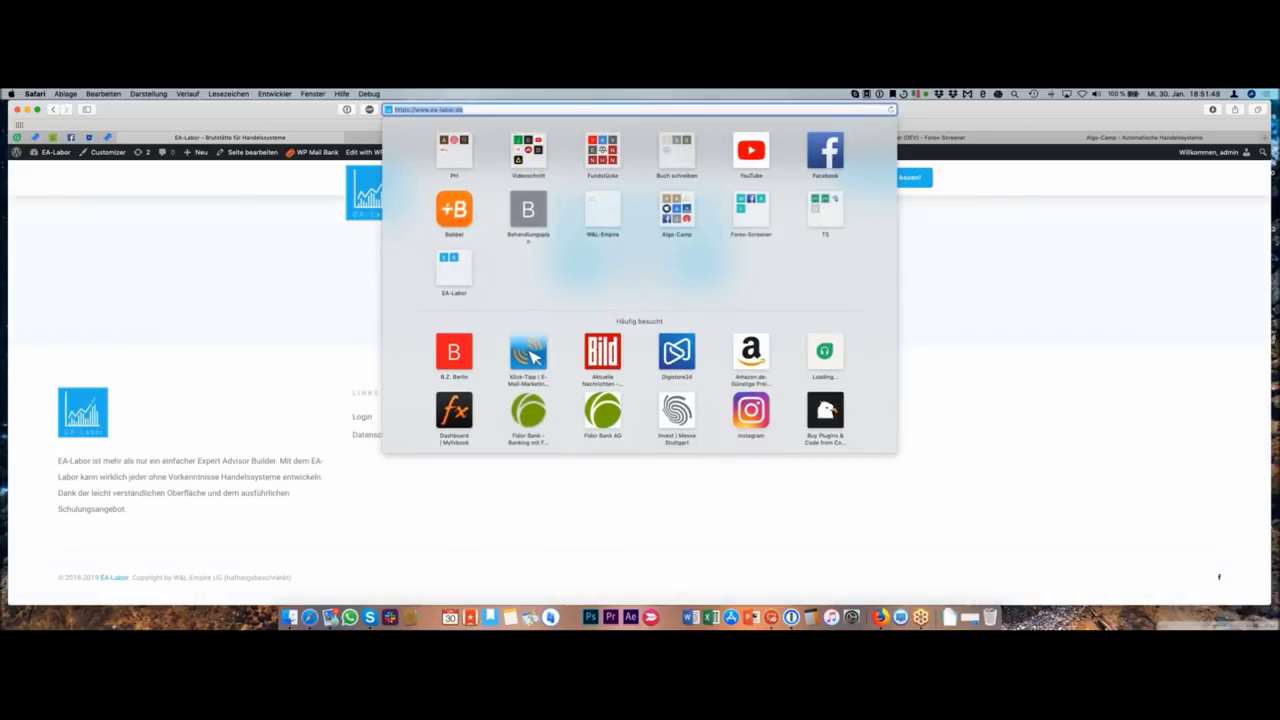
- Dismiss the address suggestions and highlight the EA-Labor homepage's web address again beside its sign-up form and contact footer
left_click(954, 437)
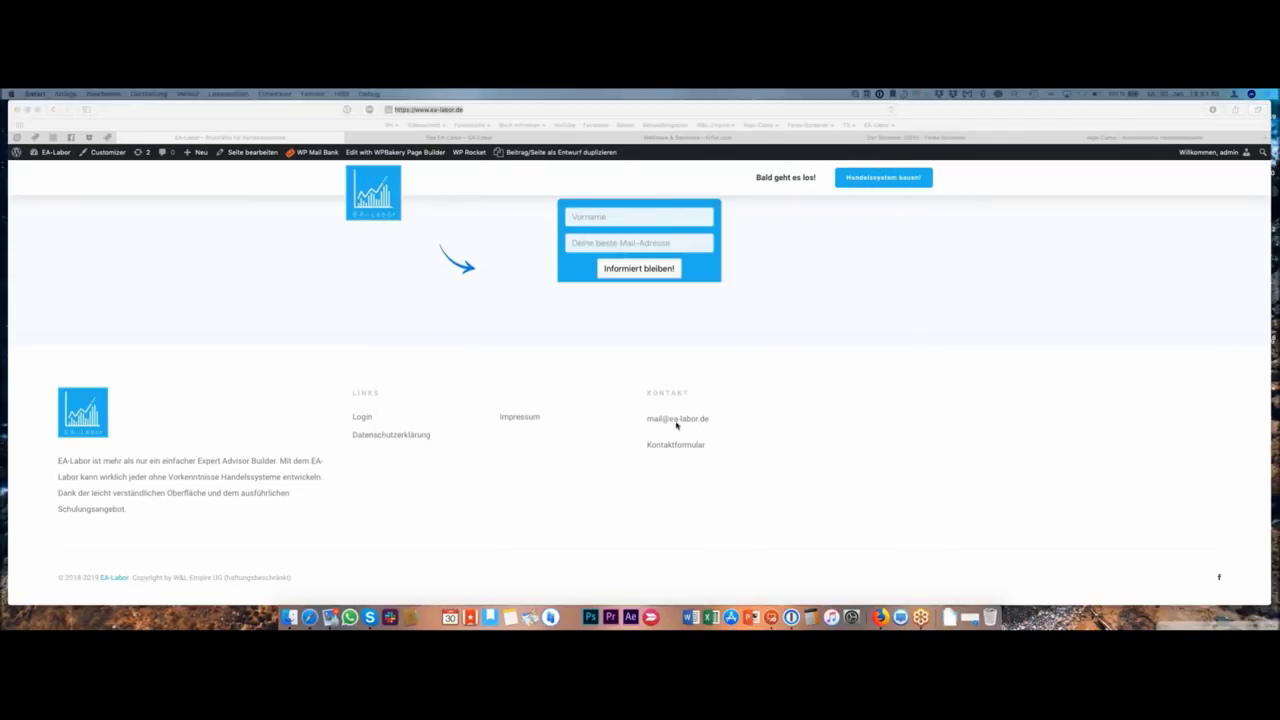
key("super+l")
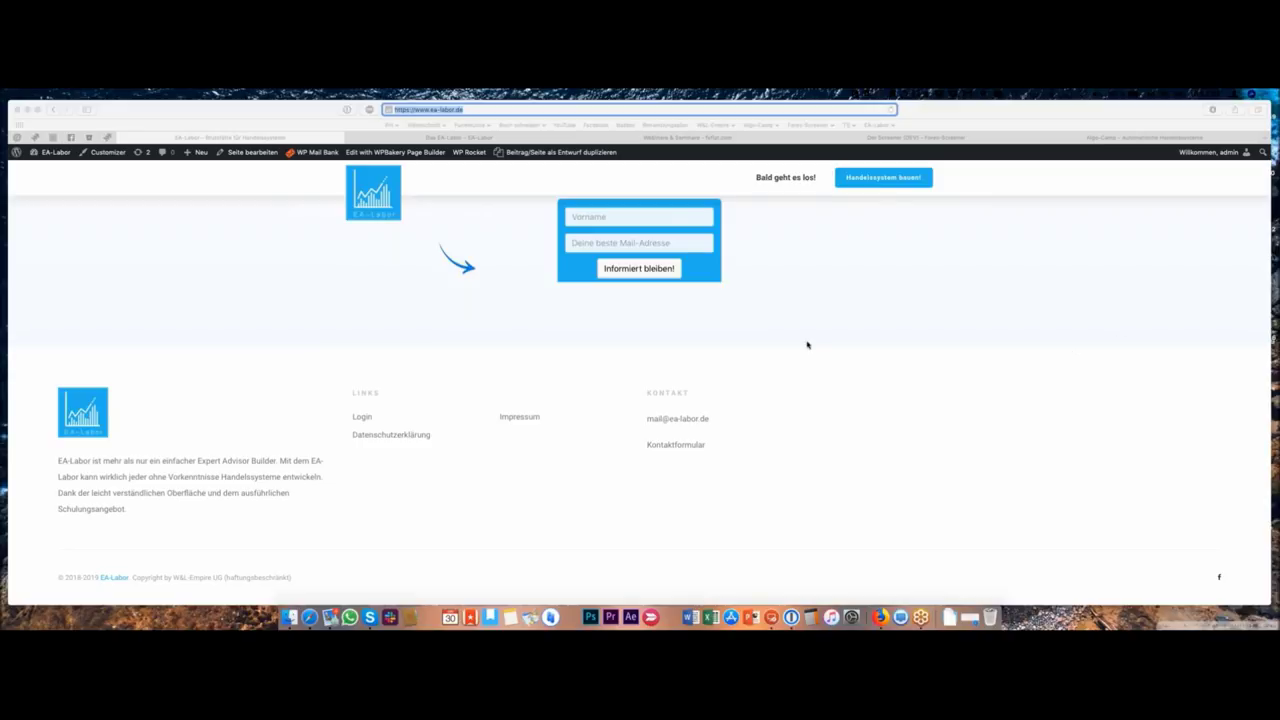
- Switch to MetaTrader 4 and read the WebinarTrader backtest's report and its journal of opened and closed sell orders
key("ctrl+Right")
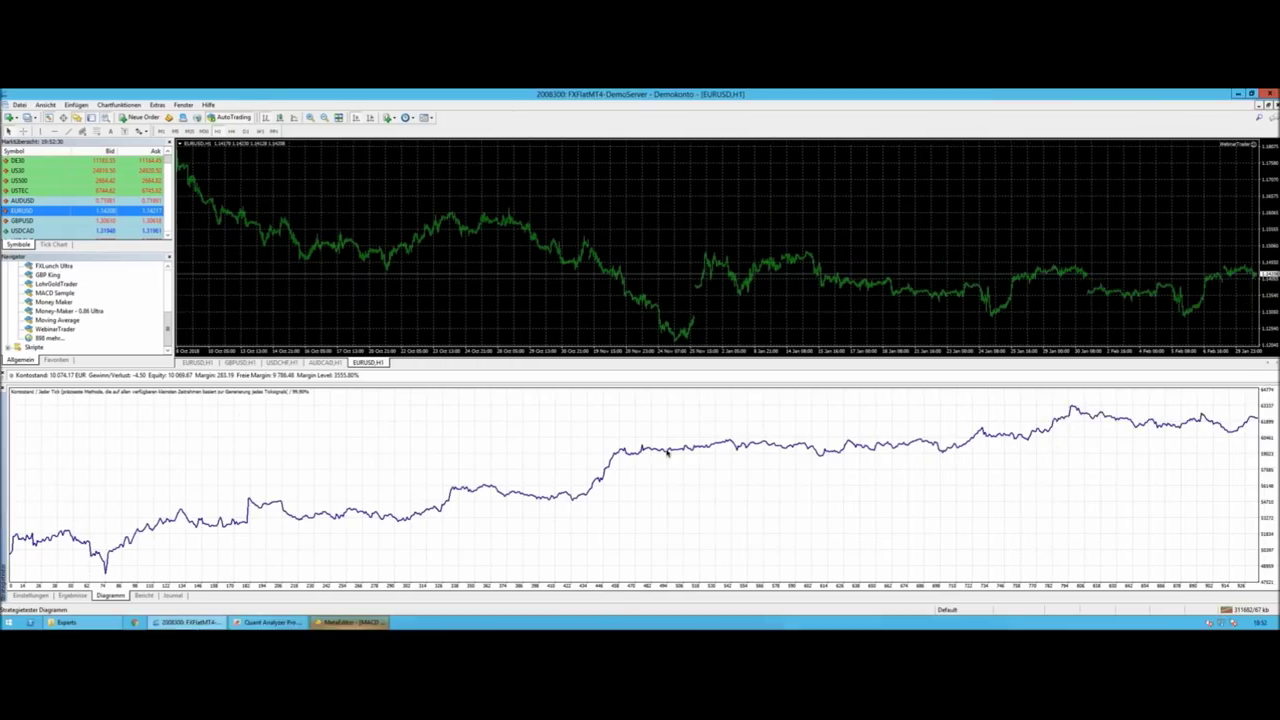
left_click(147, 596)
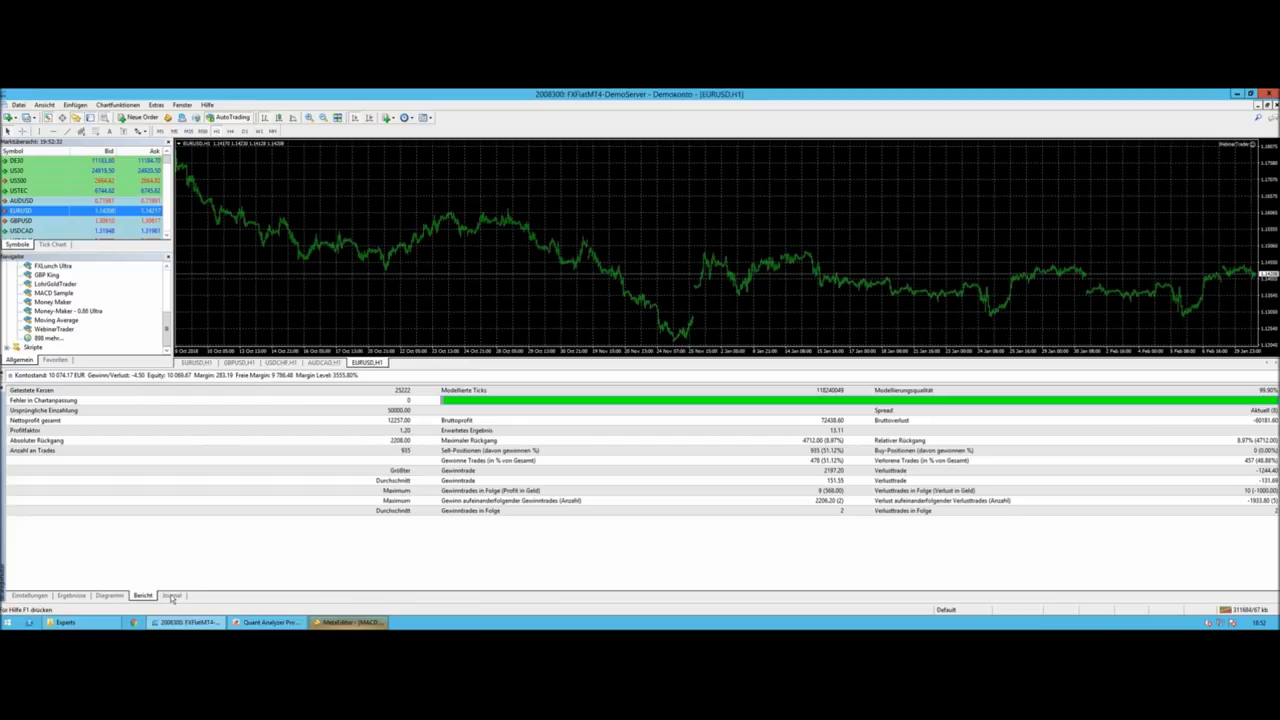
left_click(172, 596)
left_click(345, 491)
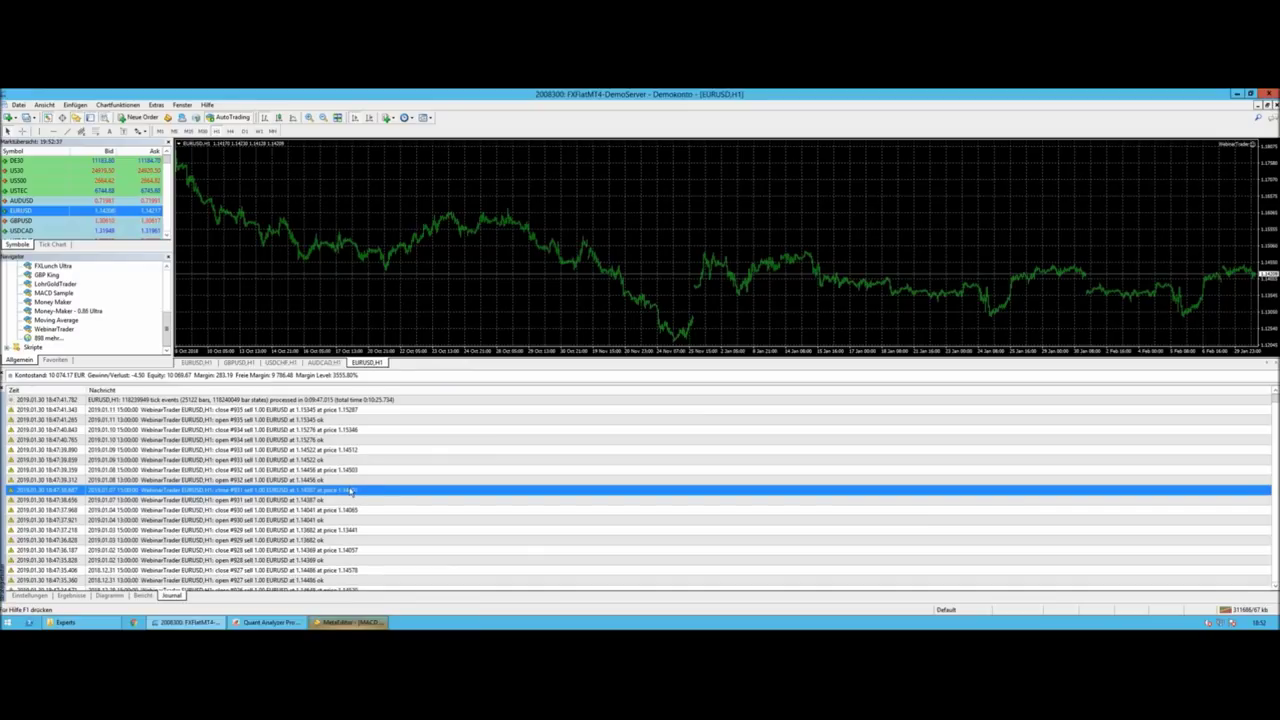
scroll(352, 490, "down", 6)
scroll(352, 490, "down", 20)
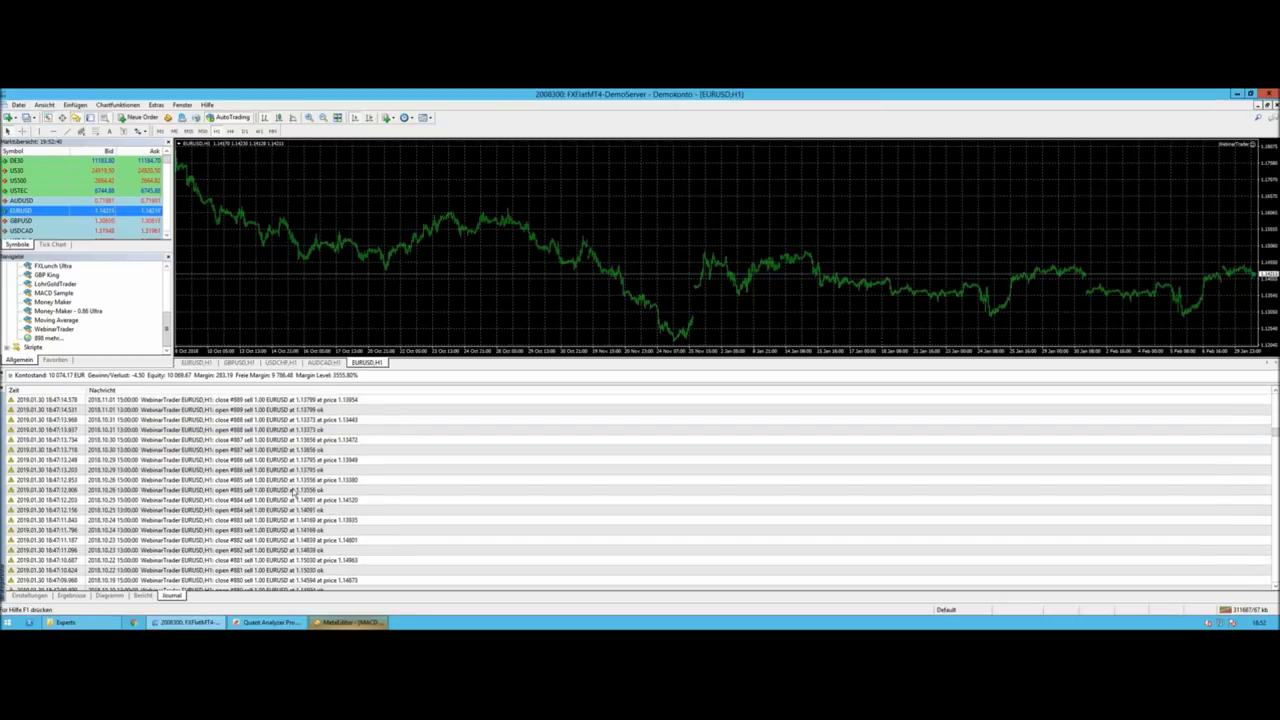
scroll(295, 492, "down", 20)
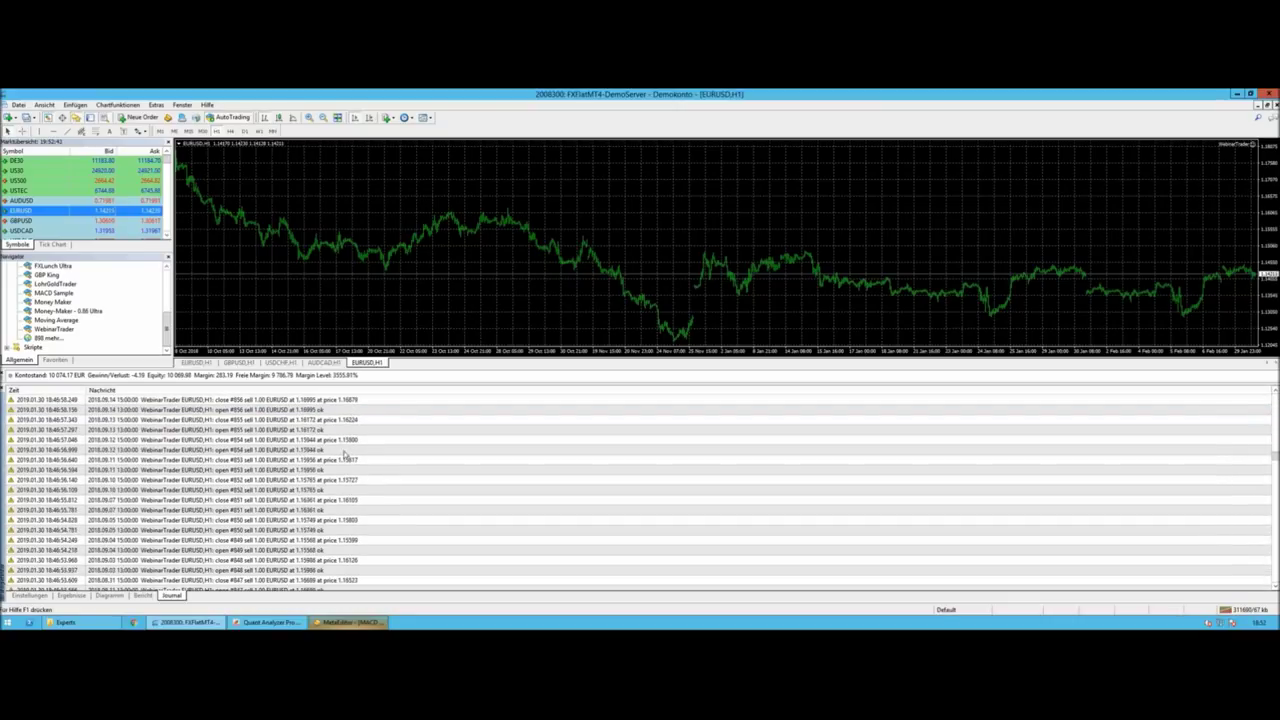
left_click(1274, 487)
left_click_drag(1274, 487, 1275, 538)
left_click_drag(1272, 443, 1274, 410)
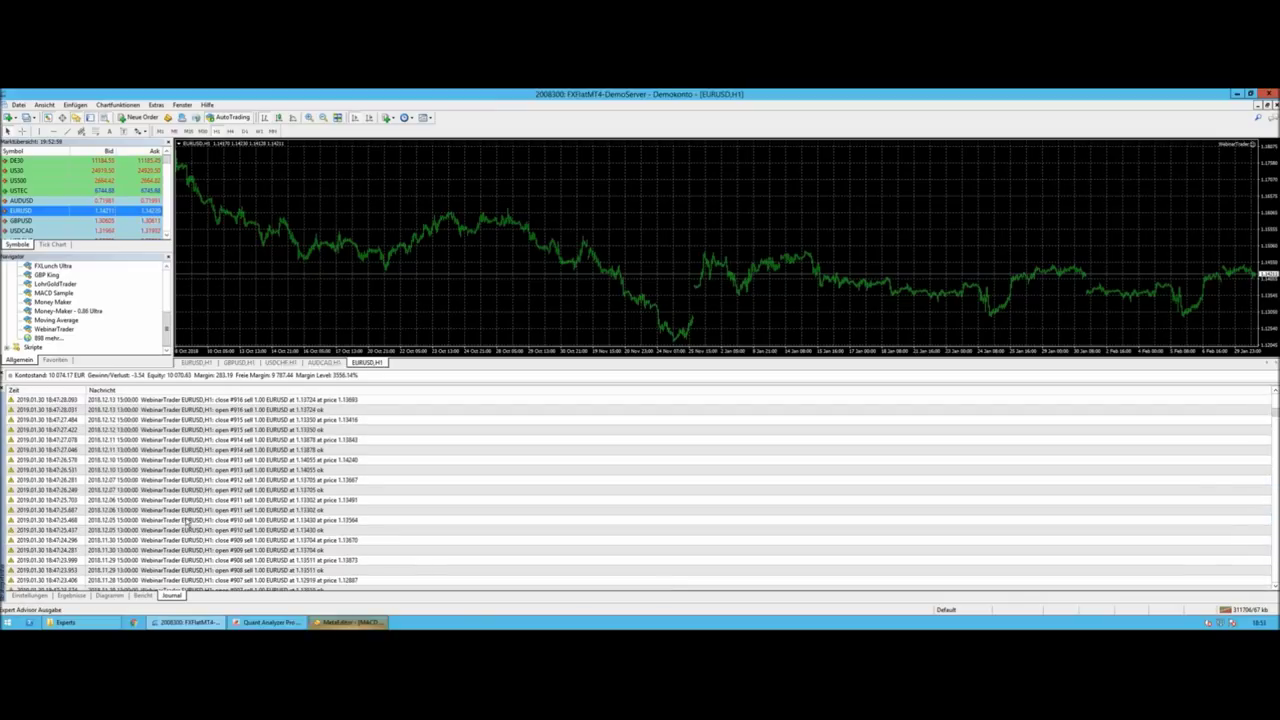
- Look over the backtest's trade results list and its save-as-report option, plus the balance diagram and report
left_click(143, 596)
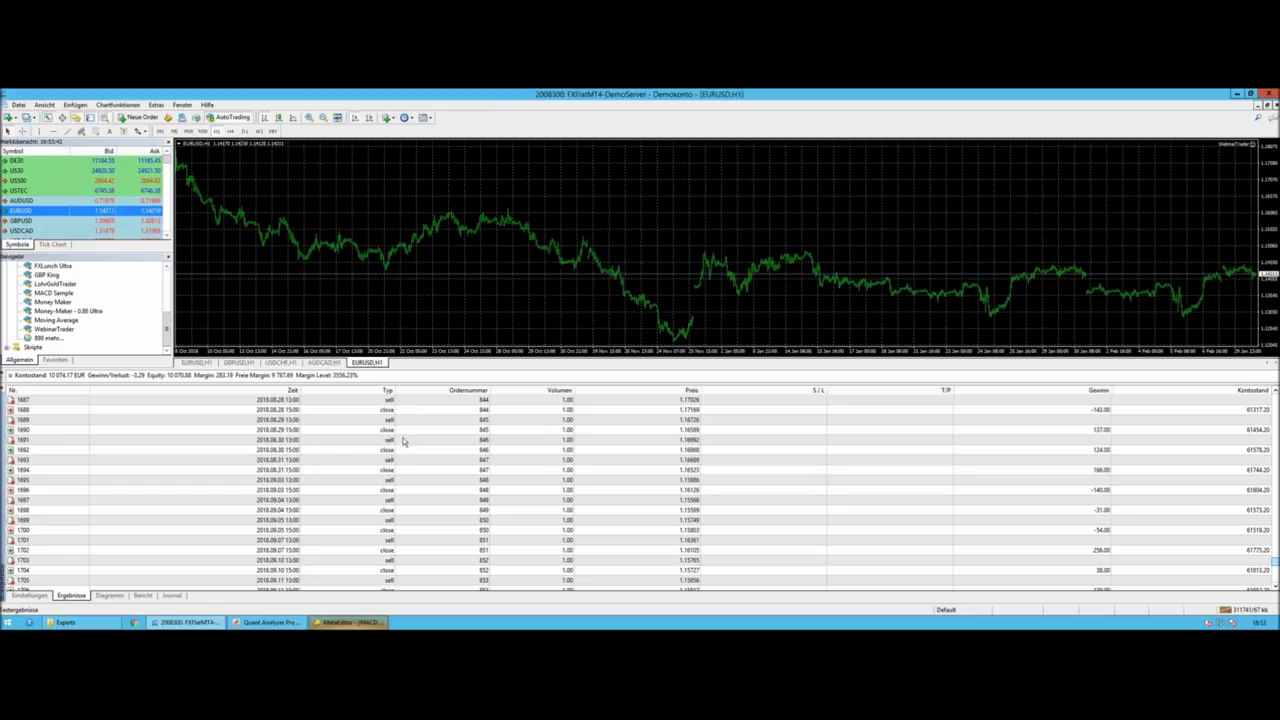
right_click(330, 443)
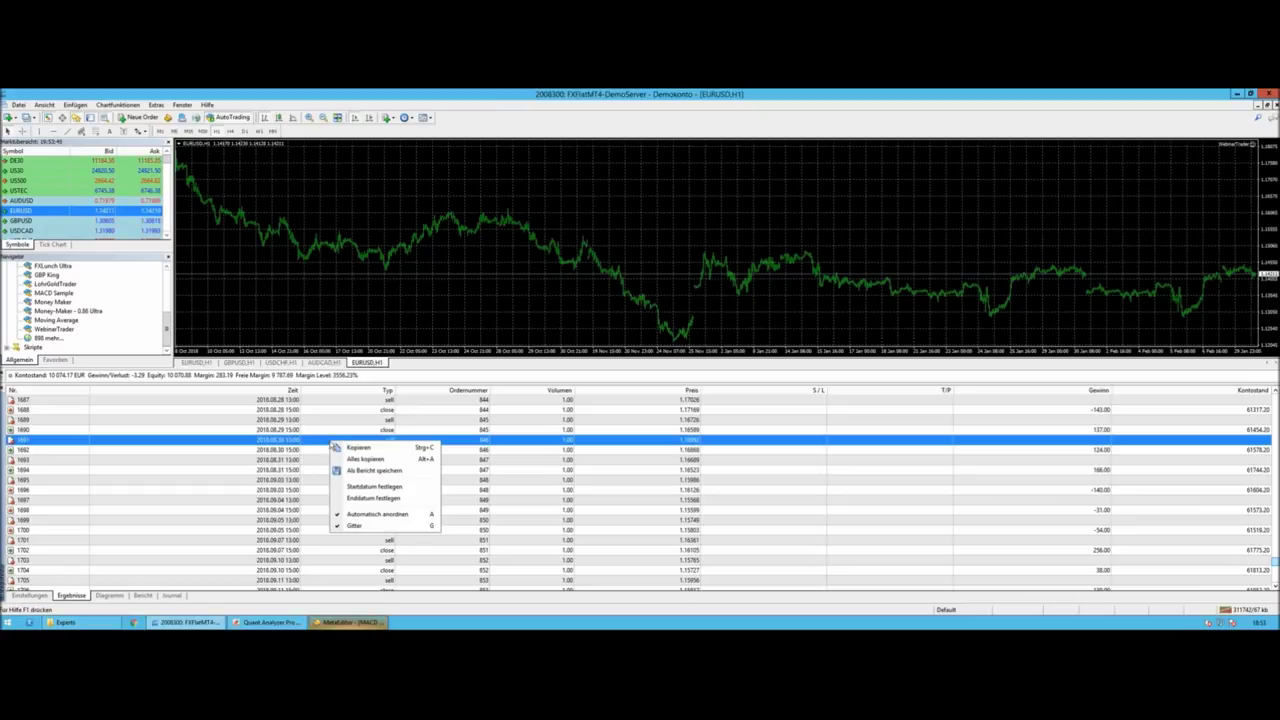
left_click(368, 470)
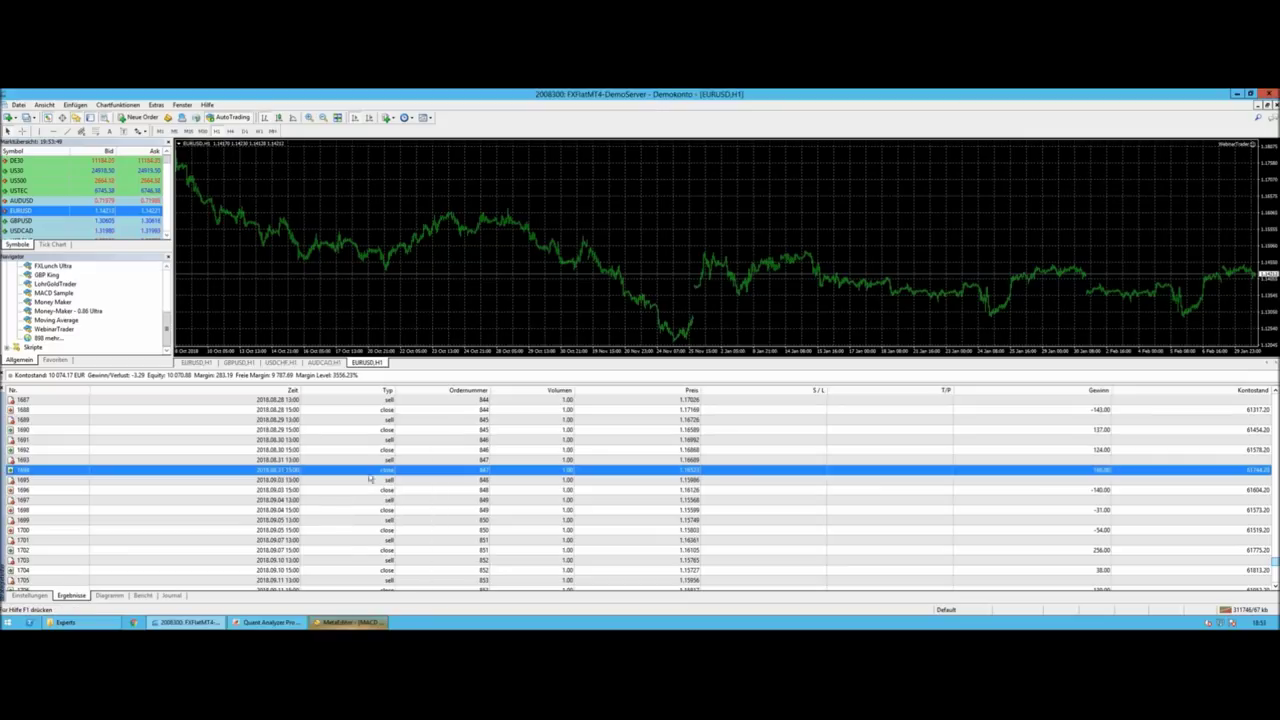
left_click(110, 596)
left_click(143, 595)
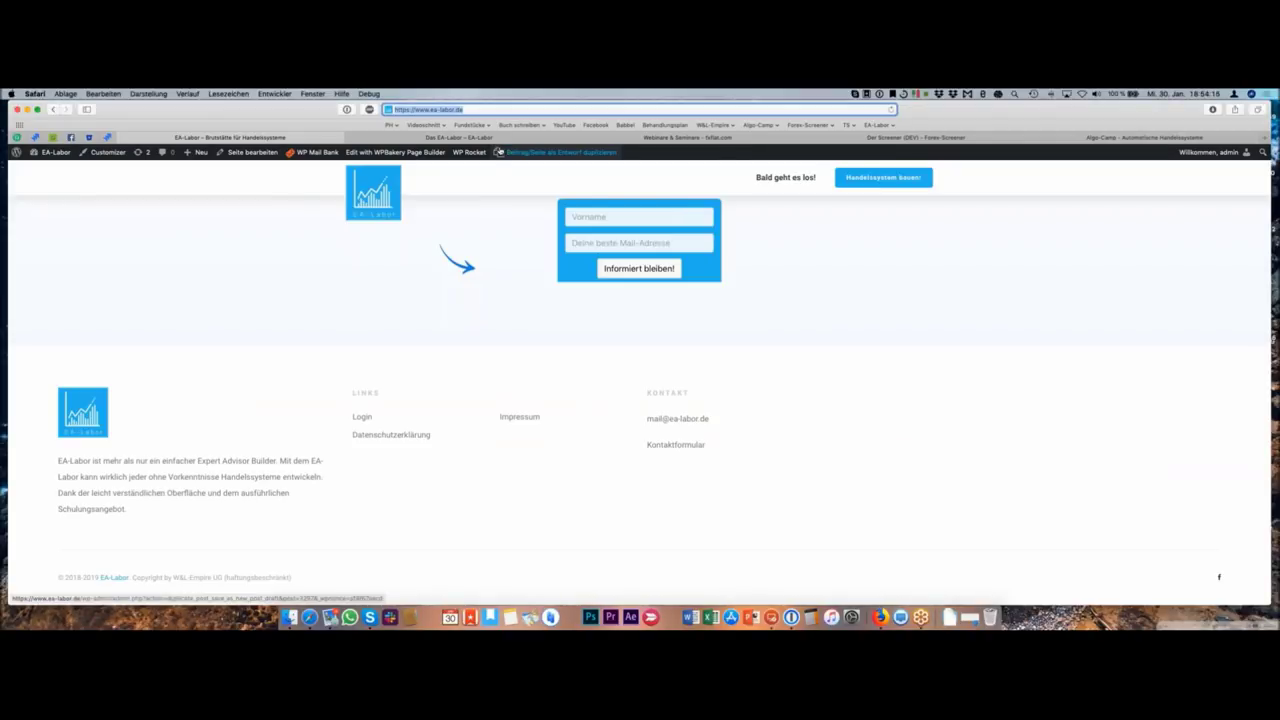
- Switch to the EA-Labor builder and start a new "Sell Order" condition with the RSI indicator as its first operand
left_click(500, 139)
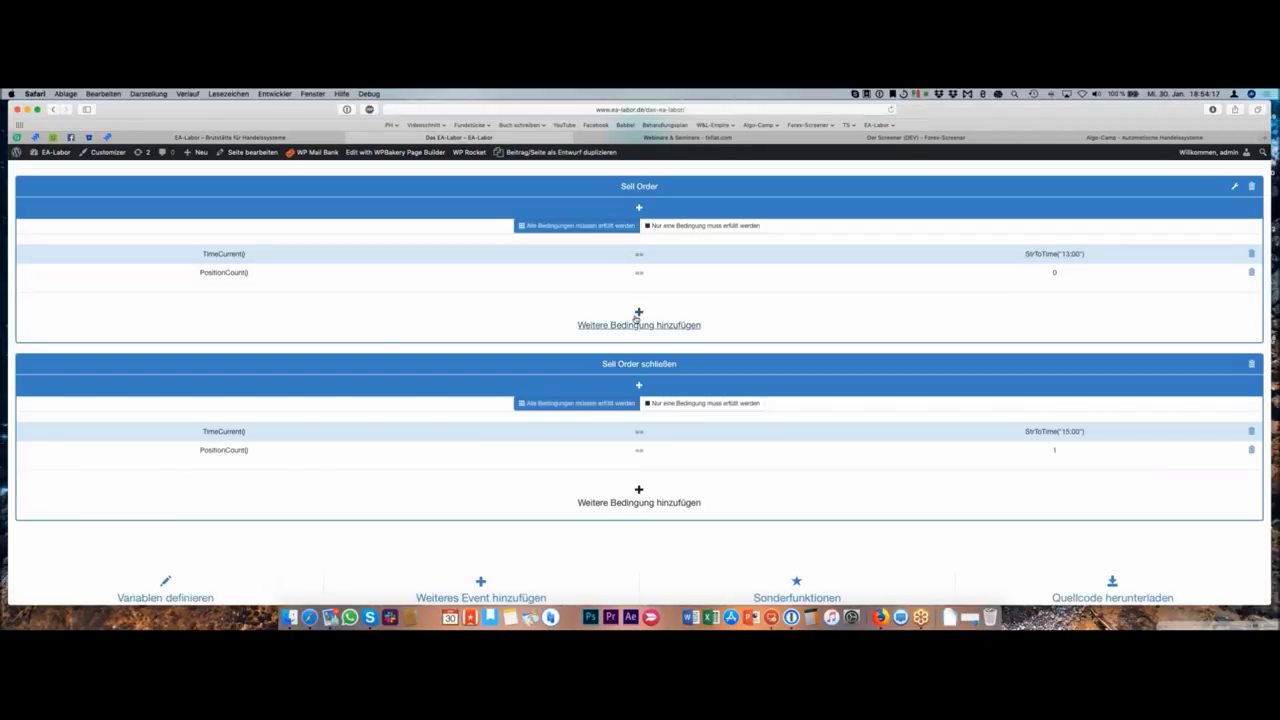
left_click(637, 318)
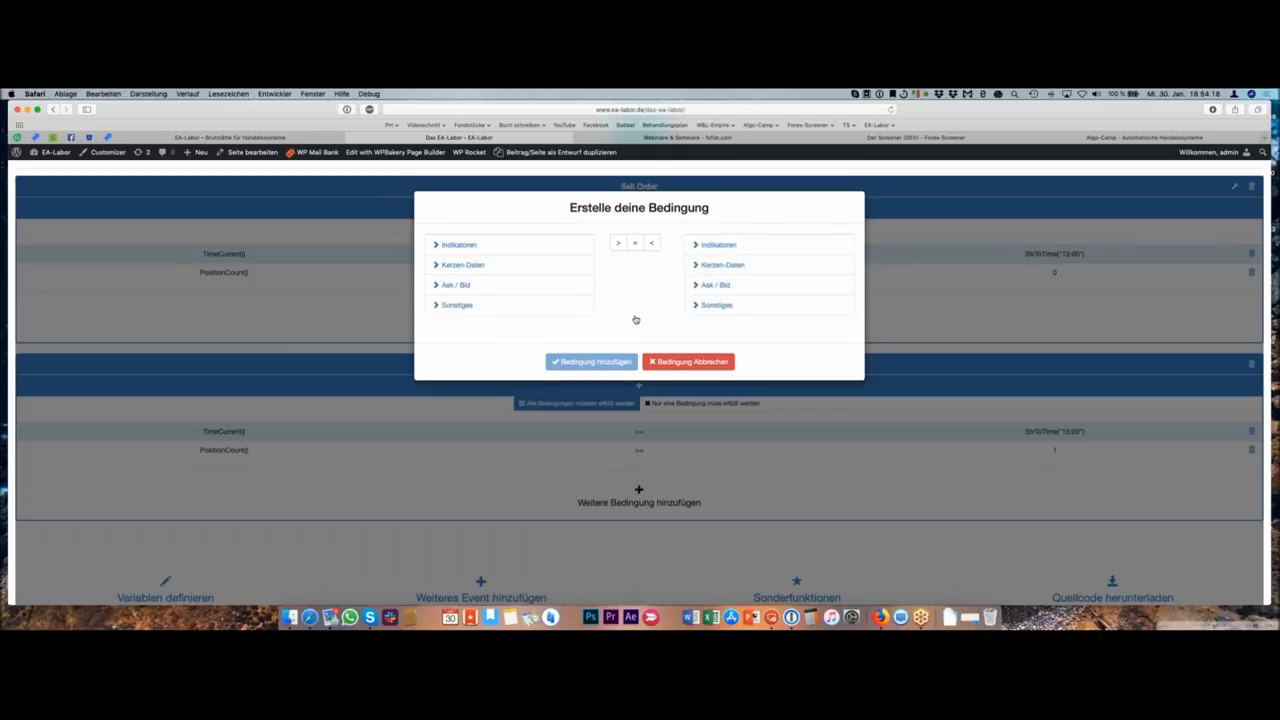
left_click(452, 245)
scroll(505, 345, "down", 2)
scroll(505, 345, "down", 6)
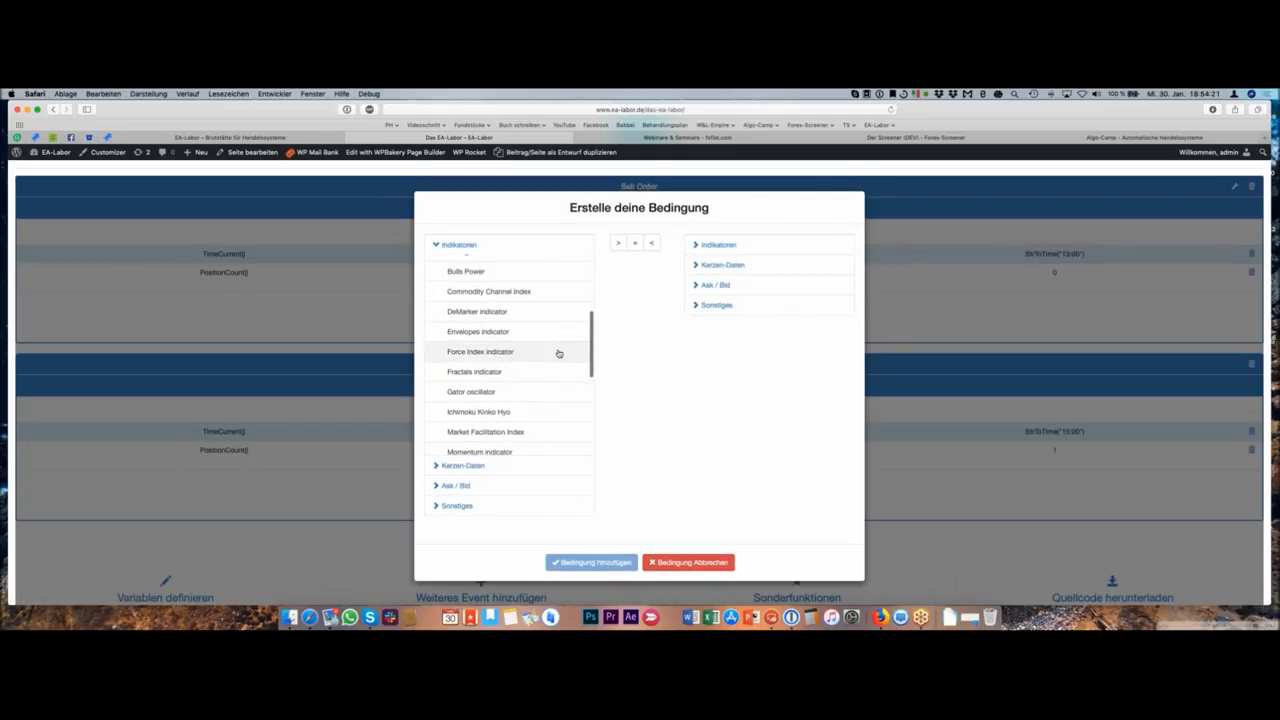
scroll(479, 445, "down", 1)
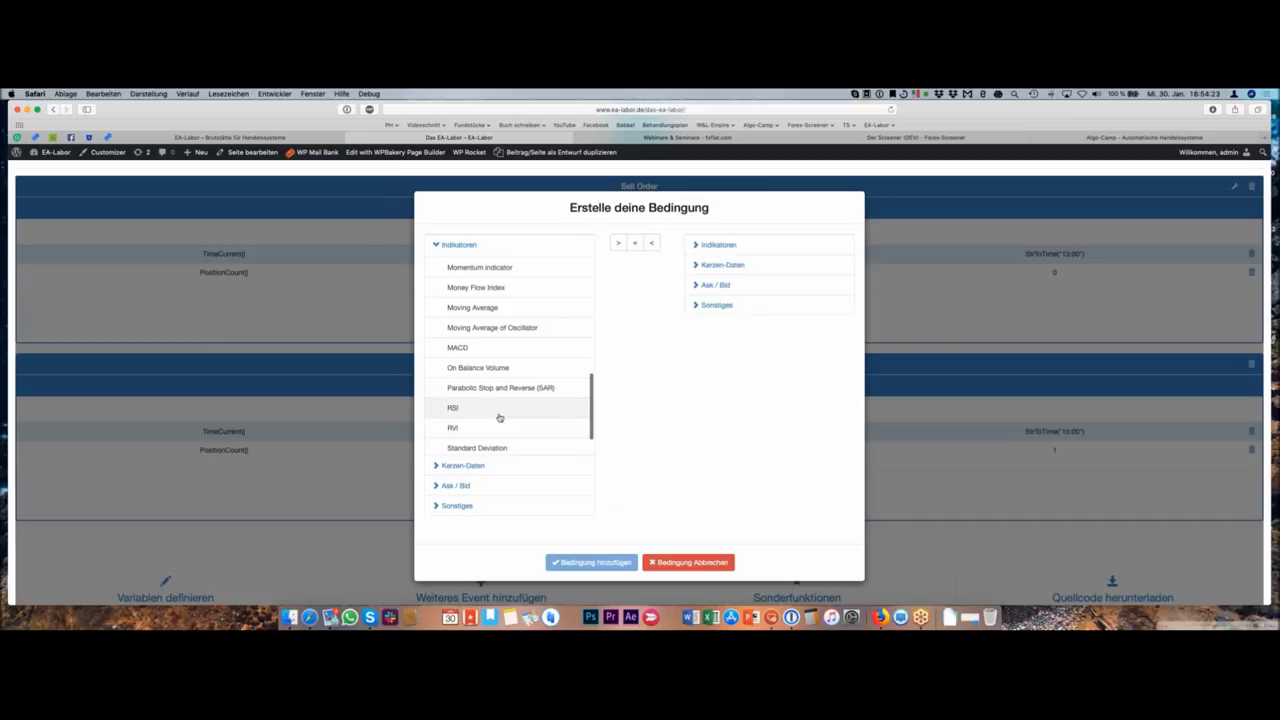
left_click(500, 410)
scroll(535, 485, "down", 3)
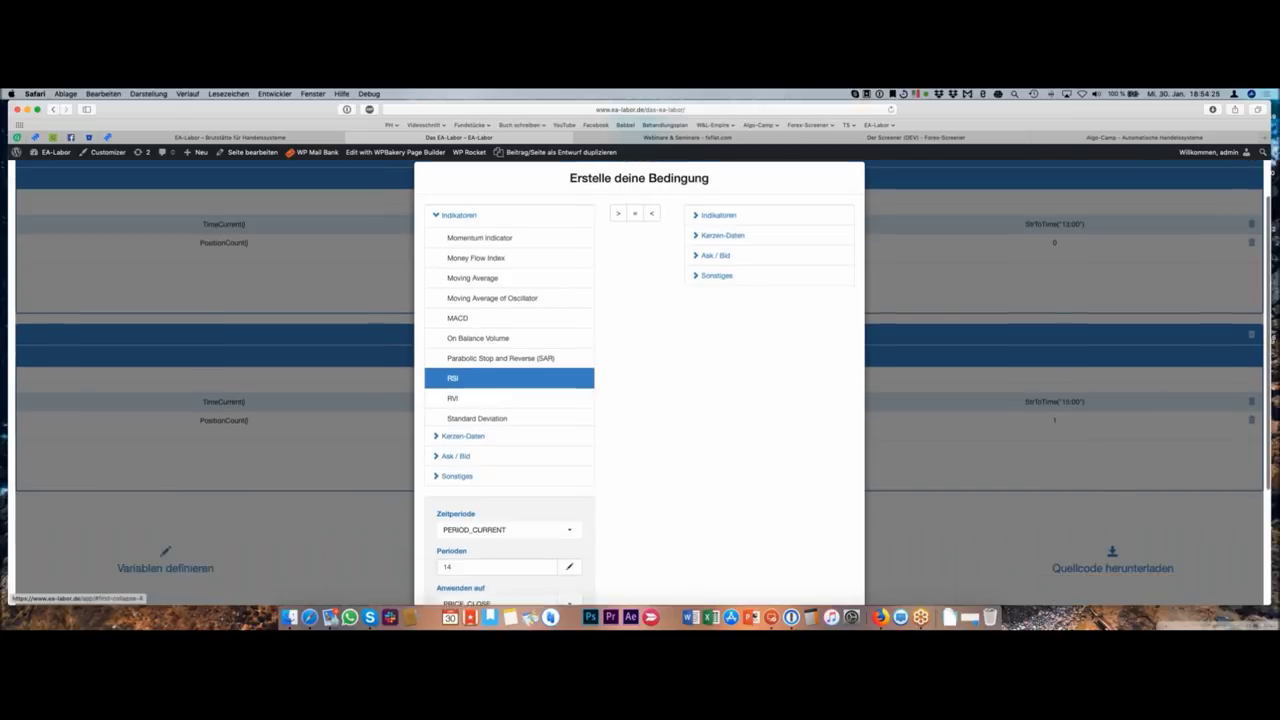
scroll(684, 357, "up", 4)
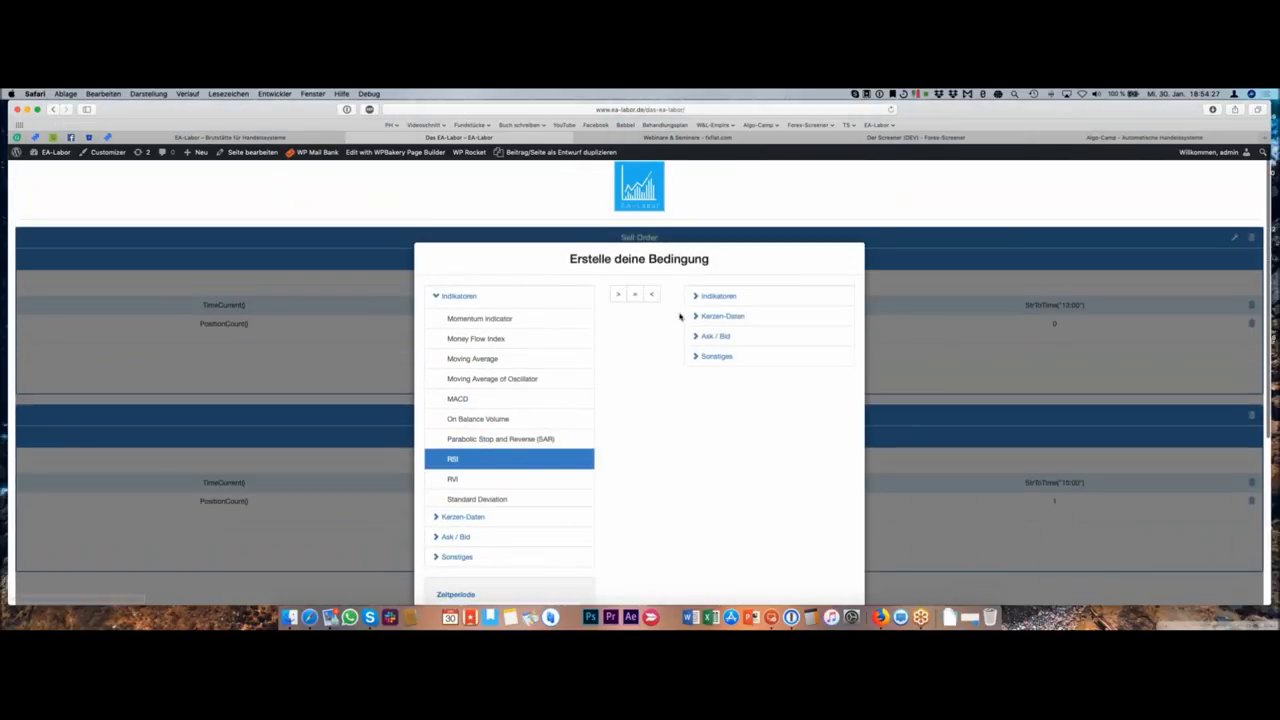
- Require the RSI to be greater than an individual value of 5 and add the condition to "Sell Order"
left_click(688, 357)
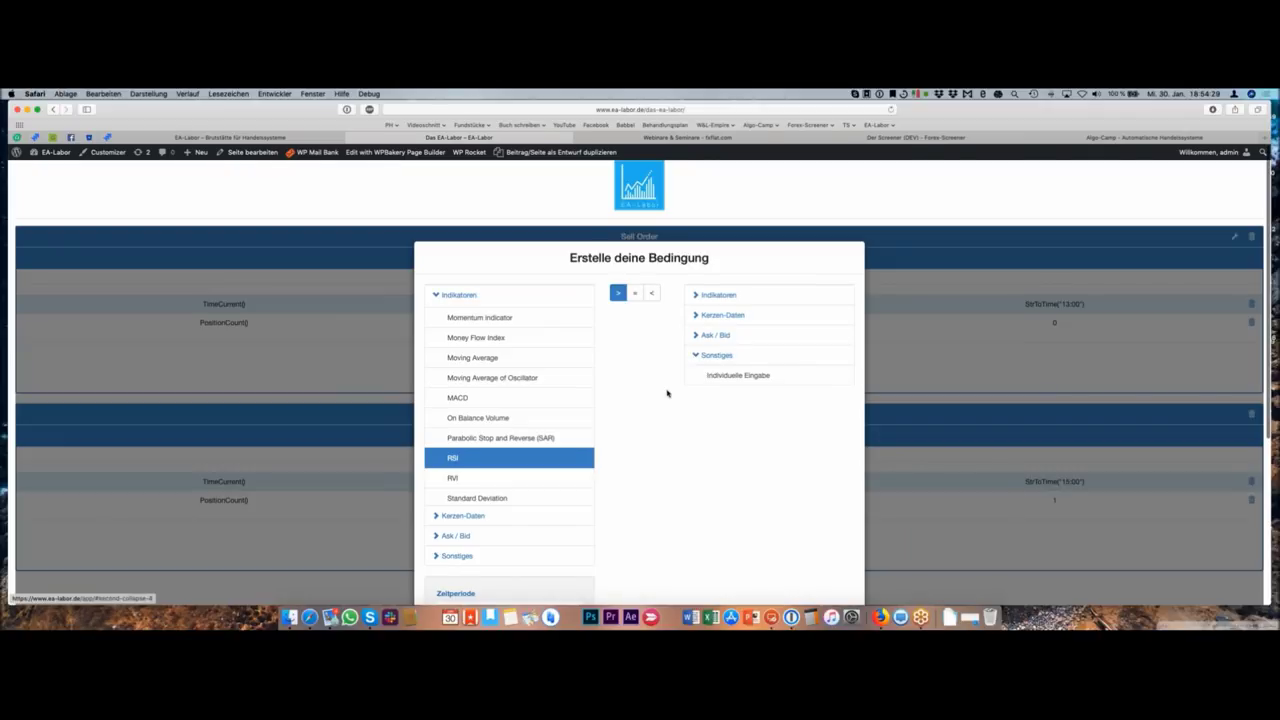
left_click(729, 376)
scroll(700, 500, "down", 3)
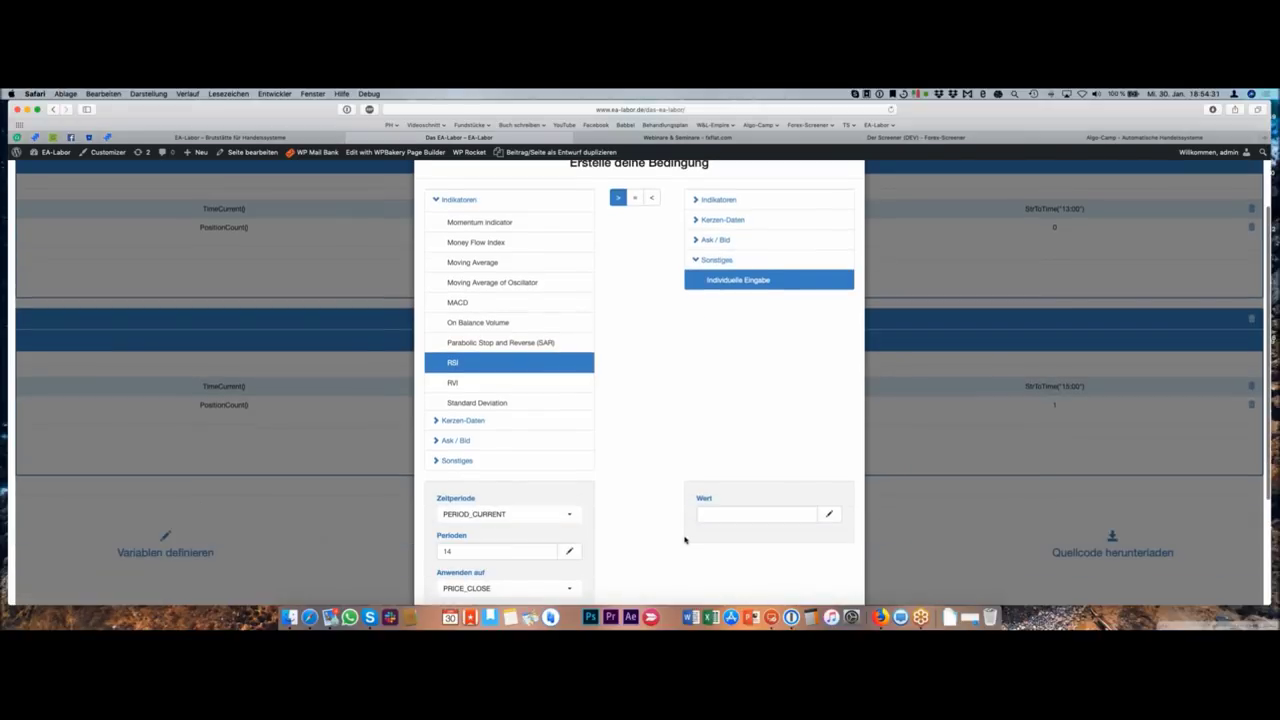
left_click(717, 476)
type("5")
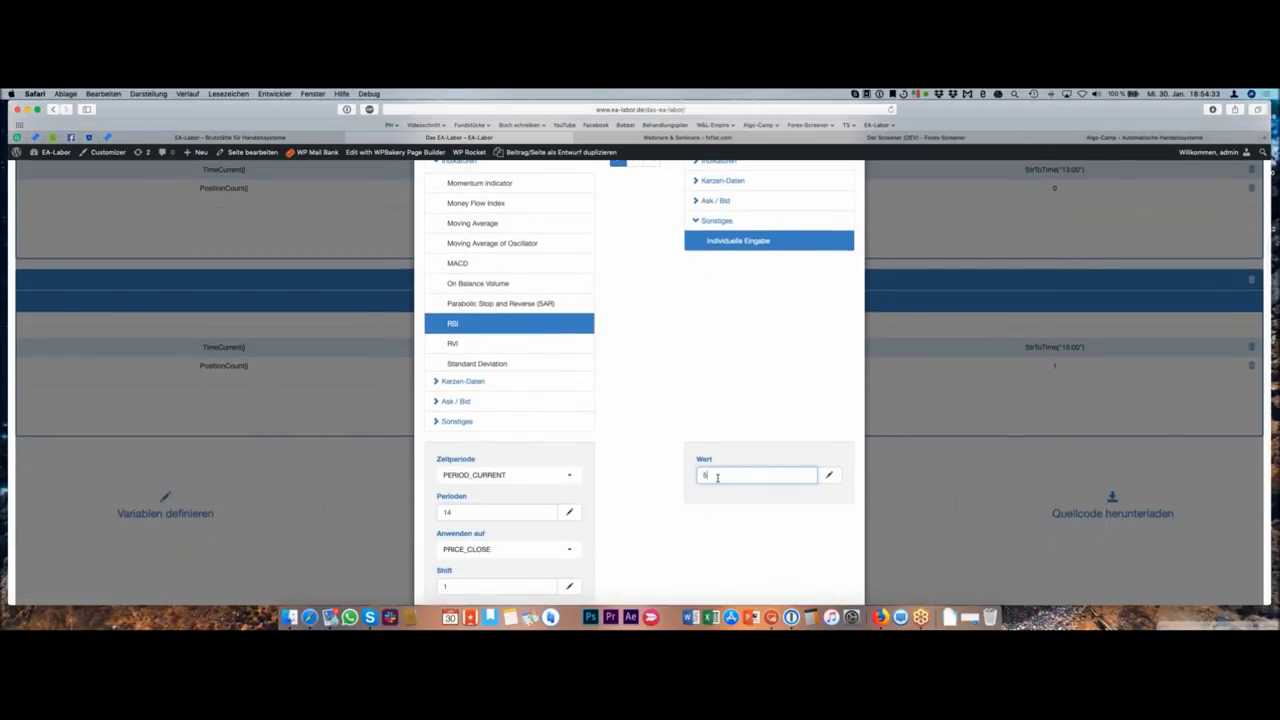
scroll(717, 476, "down", 4)
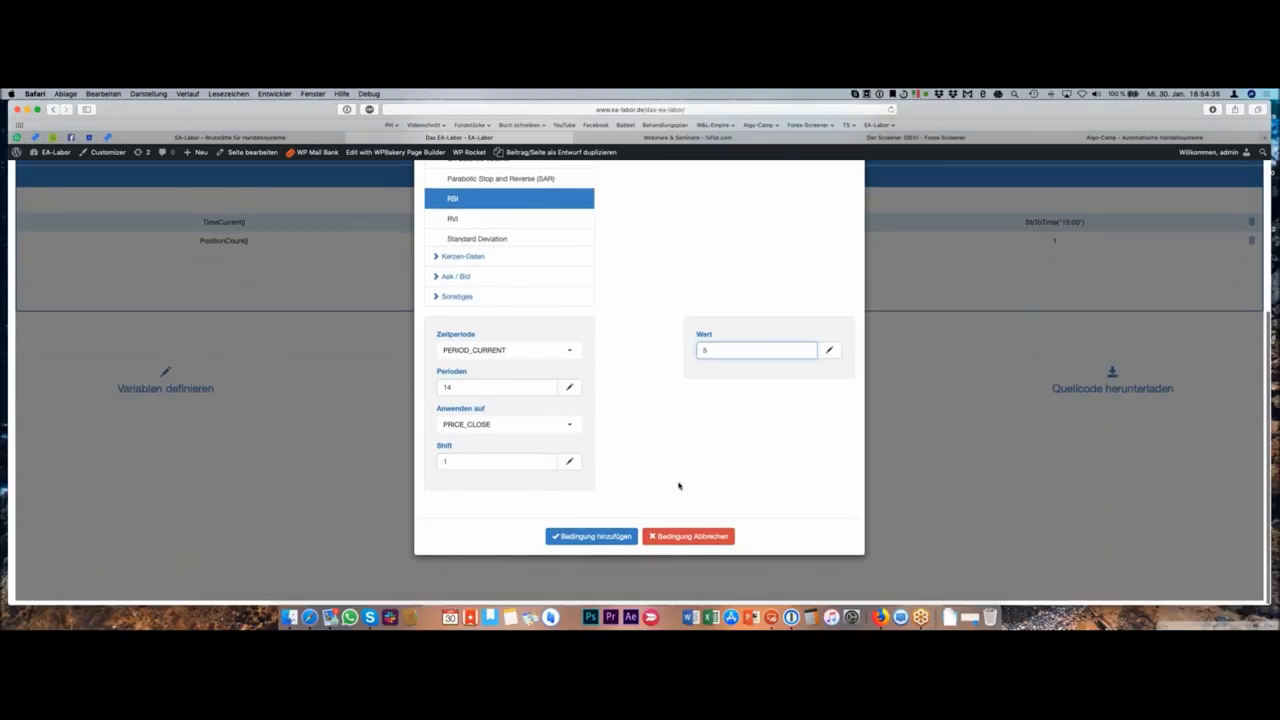
left_click(590, 534)
scroll(538, 304, "up", 4)
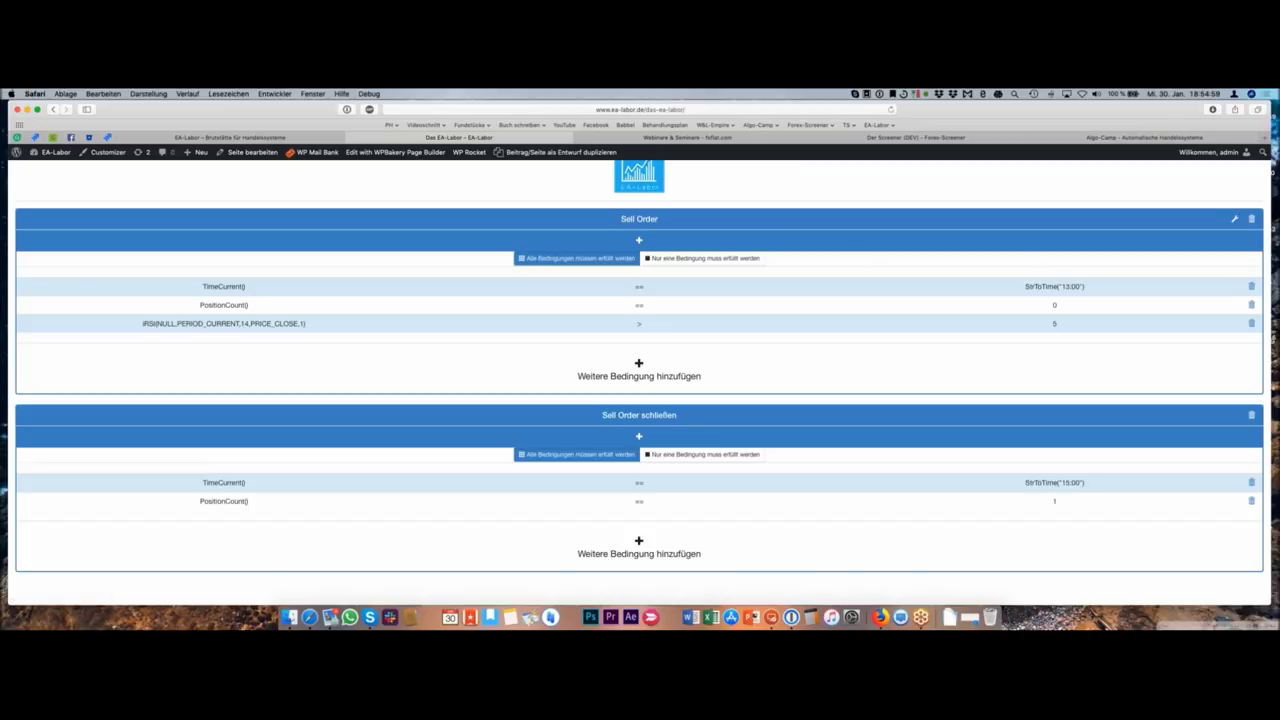
- Read through the strategy's generated source code down to the PositionCount function and close the preview without downloading it
key("ctrl+super+f")
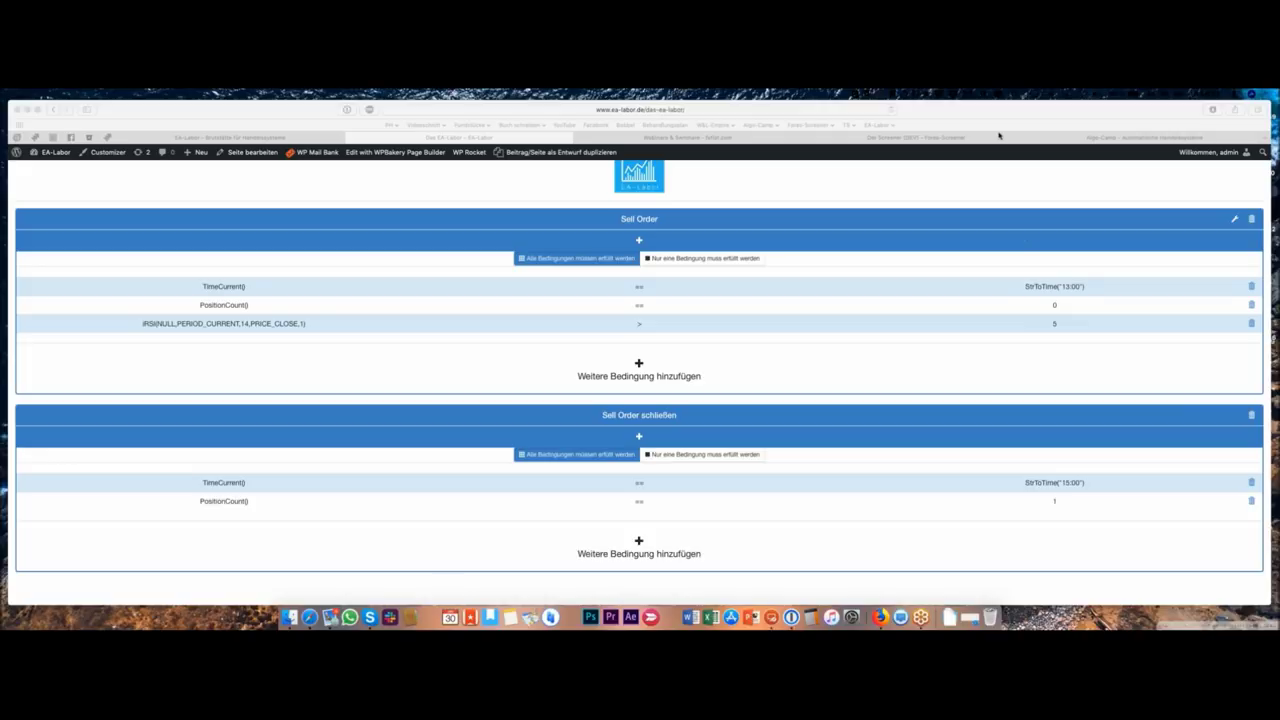
scroll(1054, 483, "down", 5)
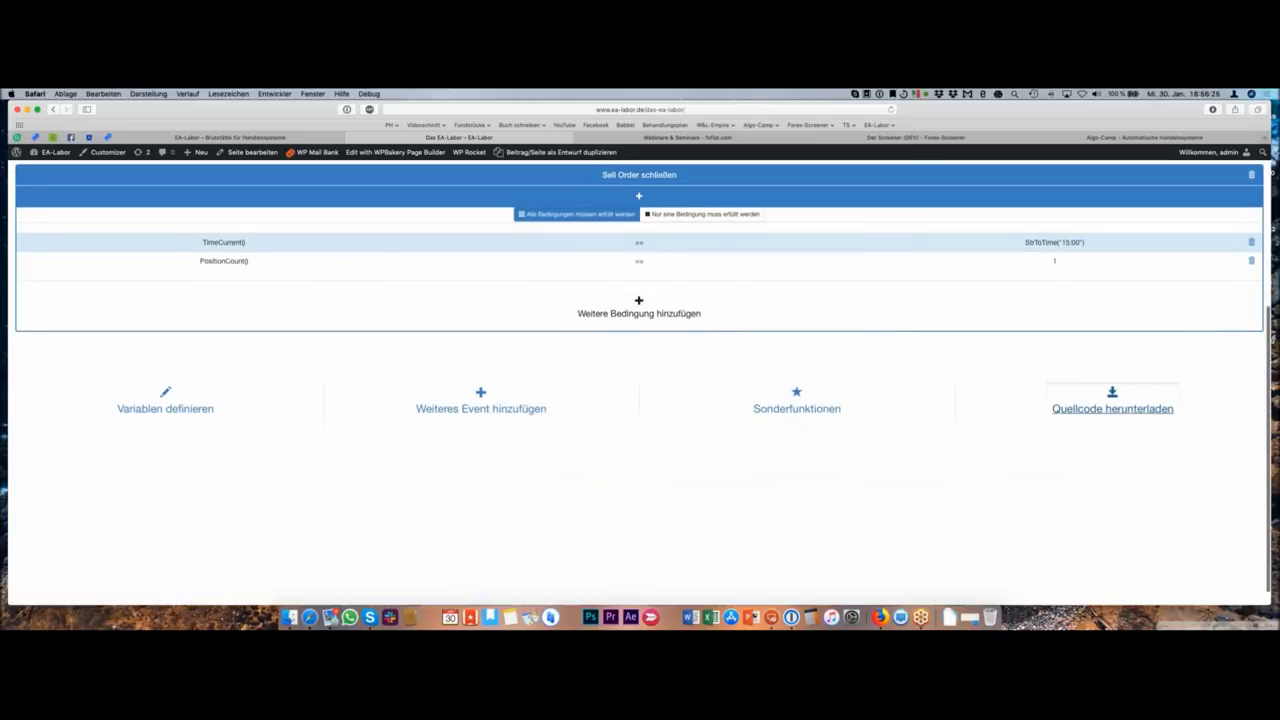
left_click(1112, 408)
scroll(632, 411, "down", 10)
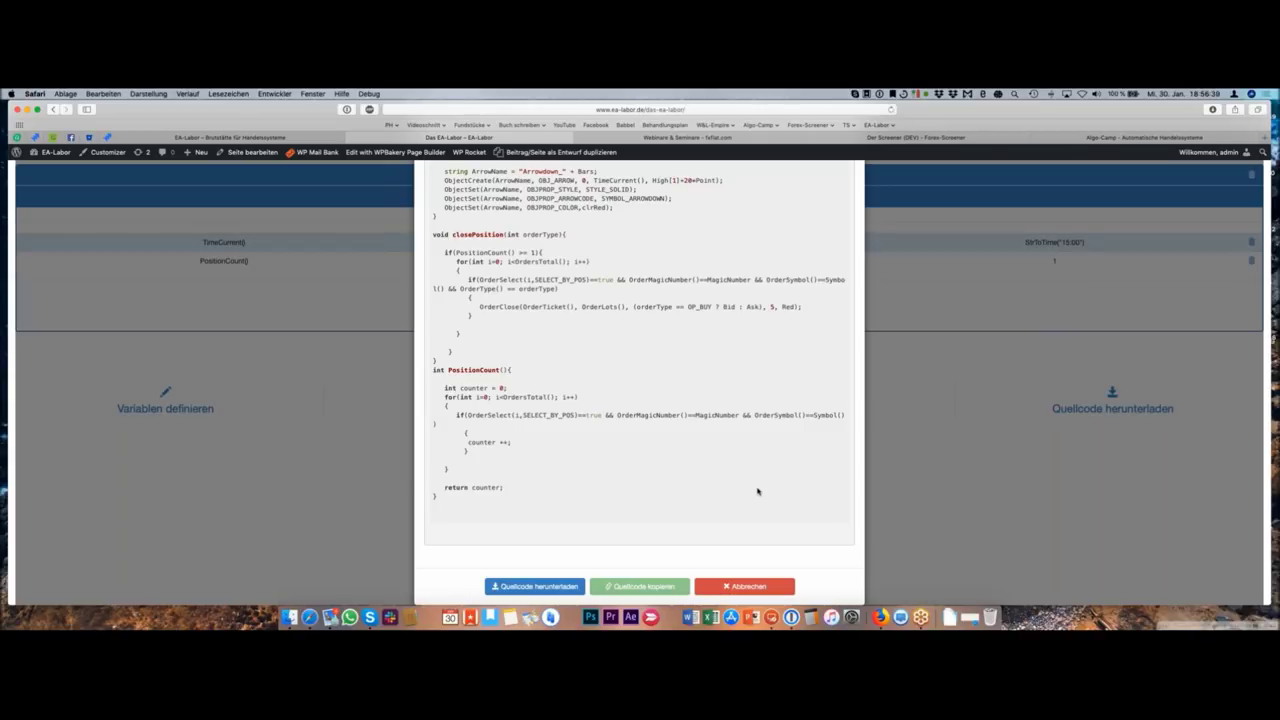
left_click(750, 587)
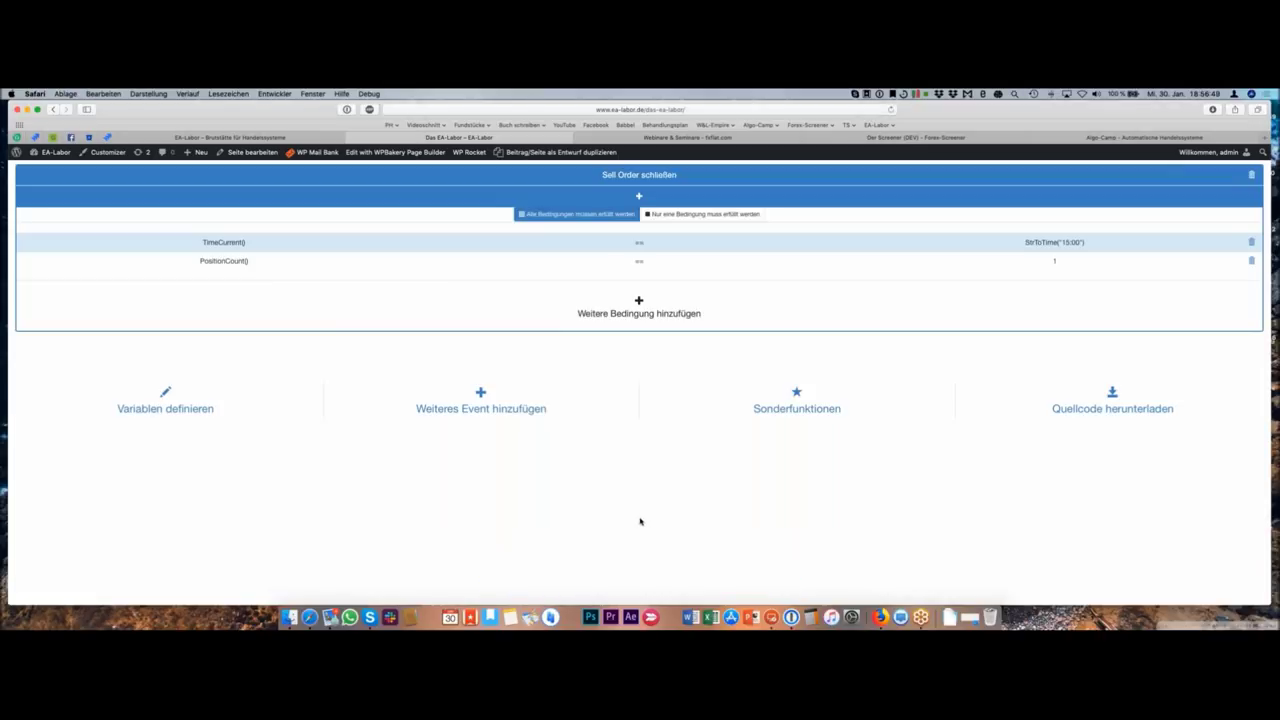
- Look over the "Sell Order" and "Sell Order schließen" conditions and return to the EA-Labor homepage
scroll(640, 520, "up", 5)
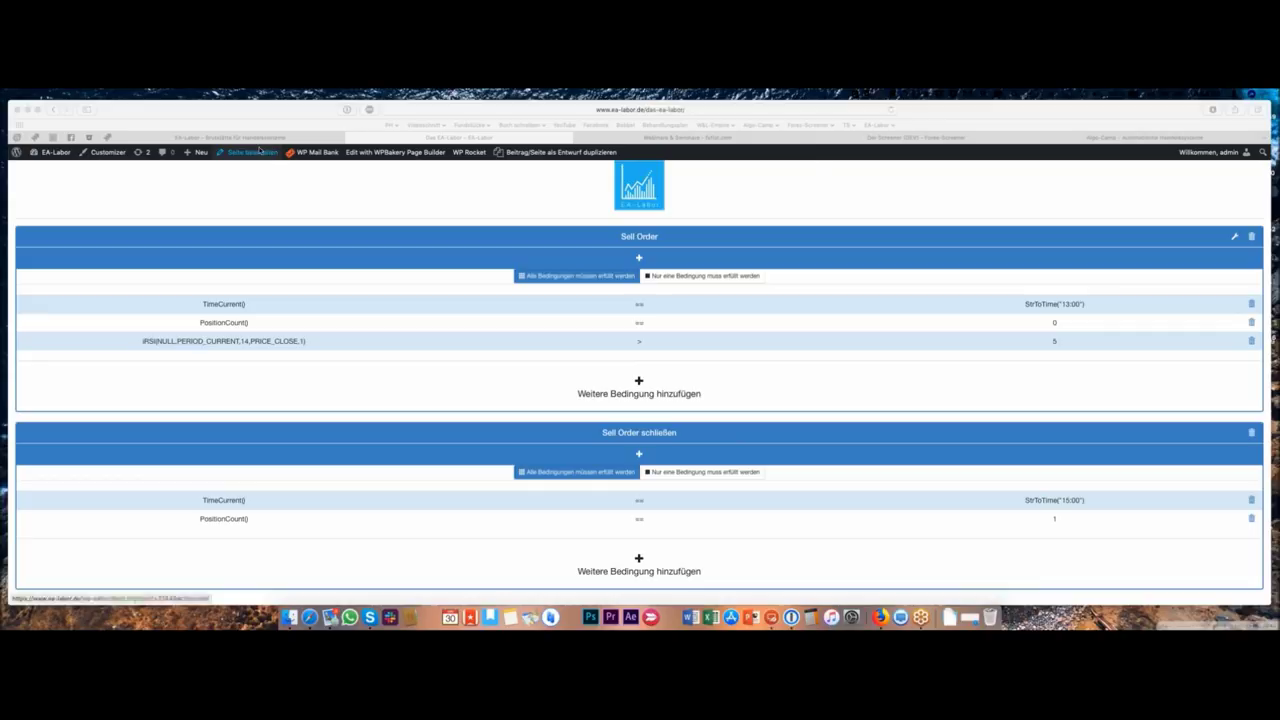
left_click(230, 137)
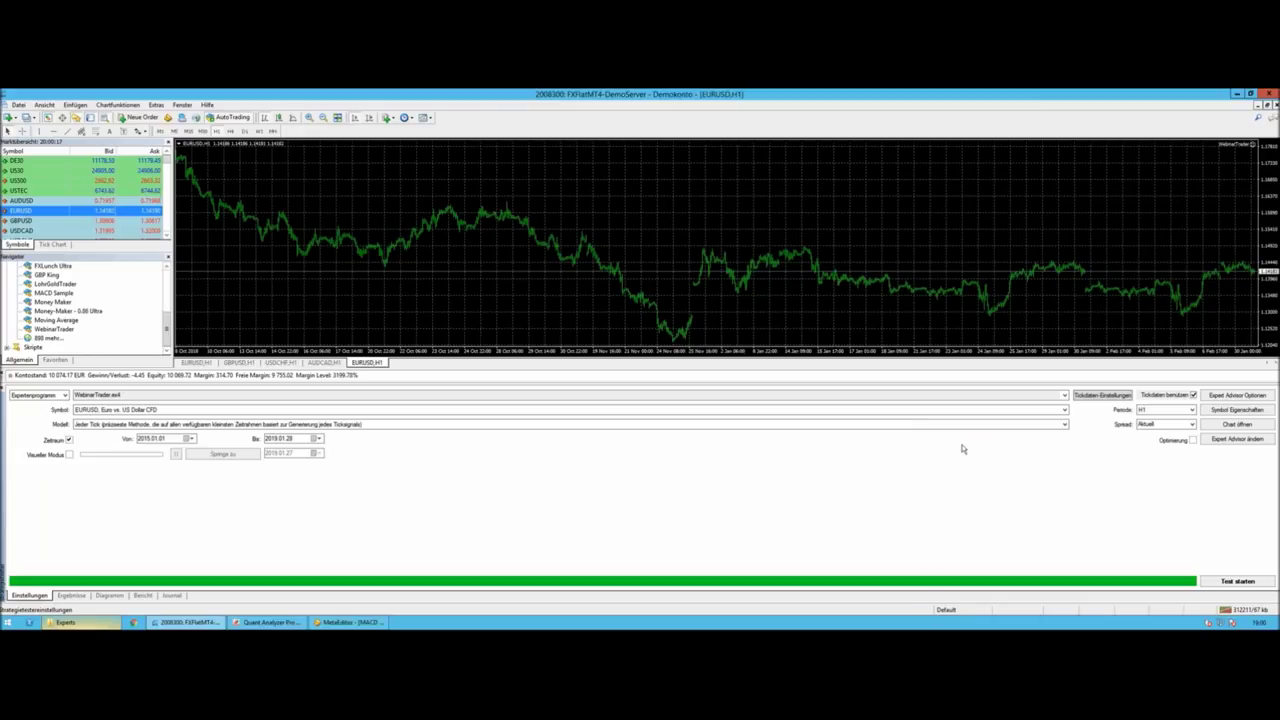
- In MetaTrader 4, set the WebinarTrader strategy test's spread to 20 and view the existing backtest's balance diagram
double_click(1145, 425)
type("10")
key("BackSpace")
type("20")
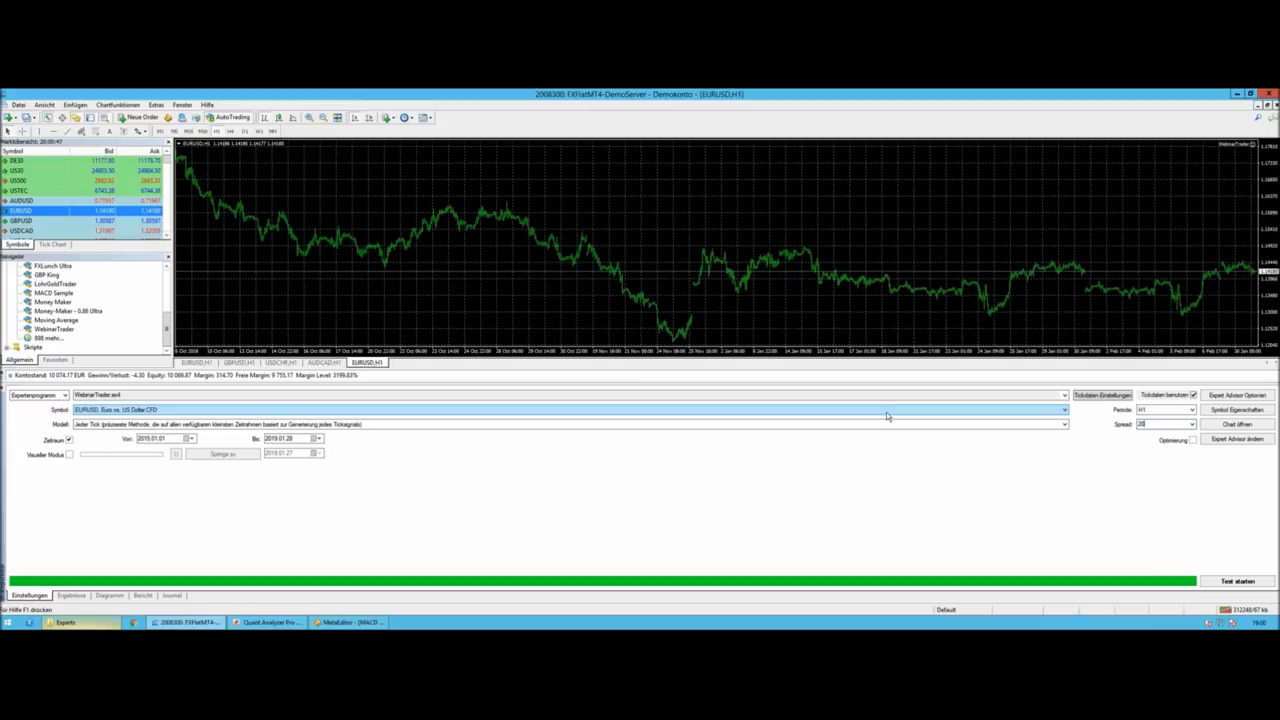
left_click(108, 595)
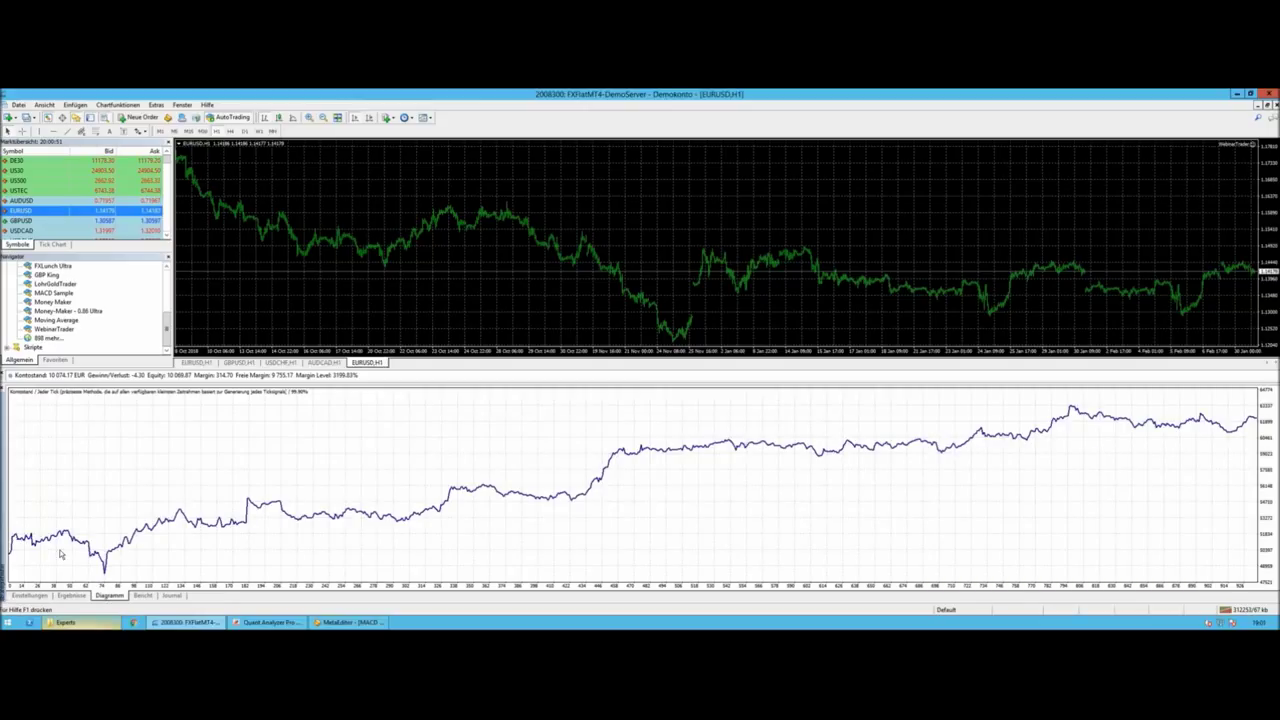